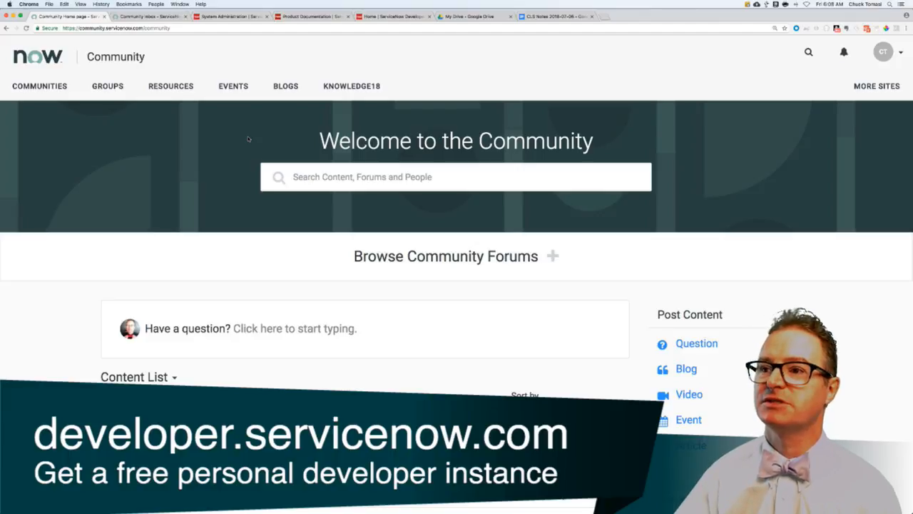
Switch to the ServiceNow Developers site and go to the Share projects home page.
click(392, 16)
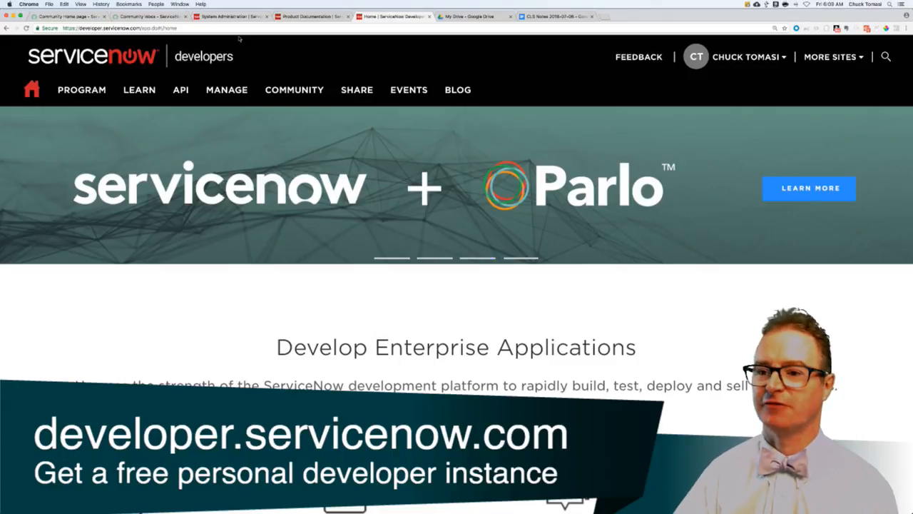
scroll(65, 294, down, 5)
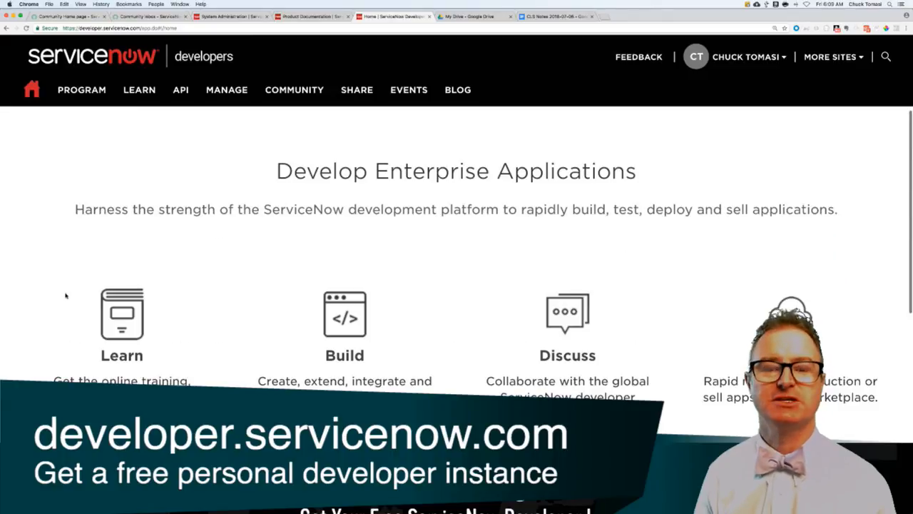
scroll(66, 294, down, 5)
scroll(66, 295, down, 5)
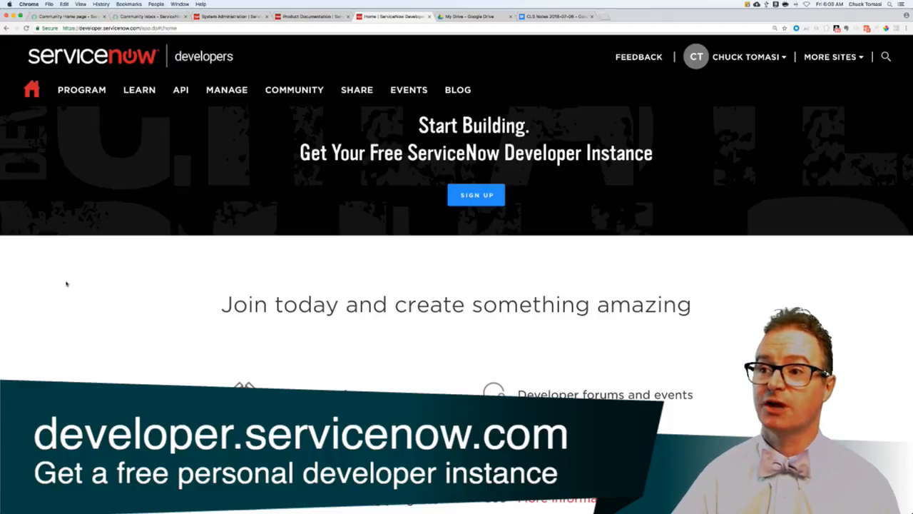
mouse_move(357, 90)
click(359, 136)
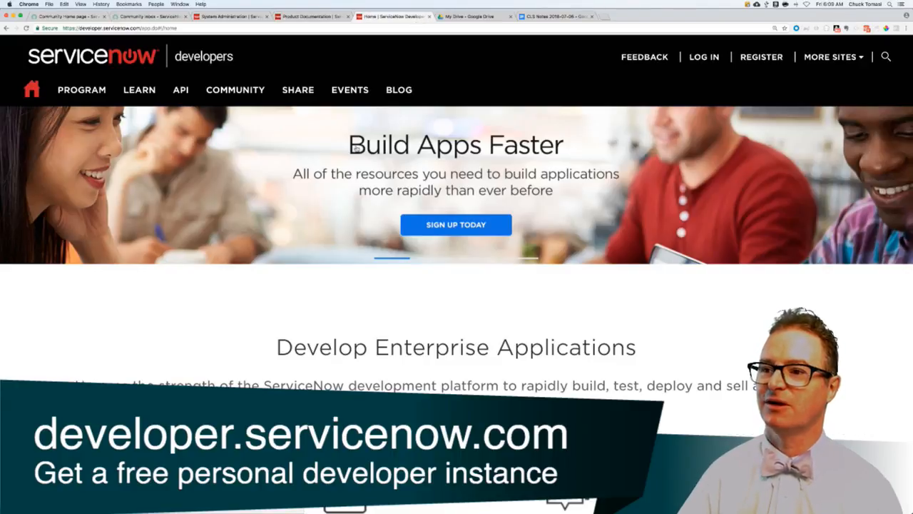
Browse all shared projects, sign in, and reload the page to the signed-in view.
mouse_move(298, 90)
click(294, 136)
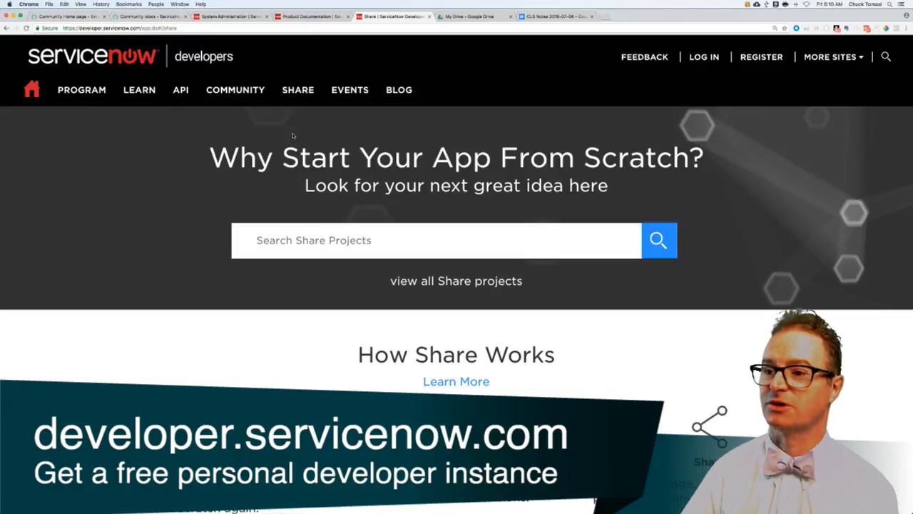
scroll(378, 217, down, 5)
scroll(378, 217, down, 3)
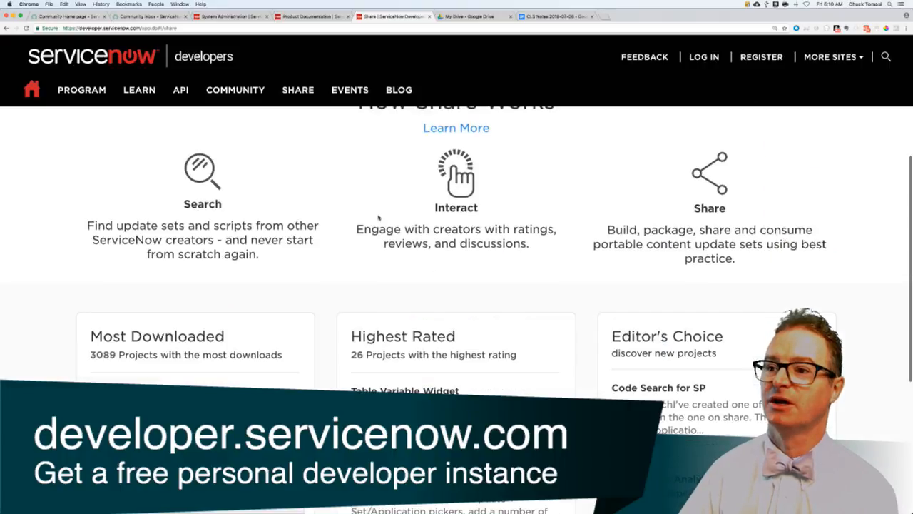
scroll(378, 217, down, 1)
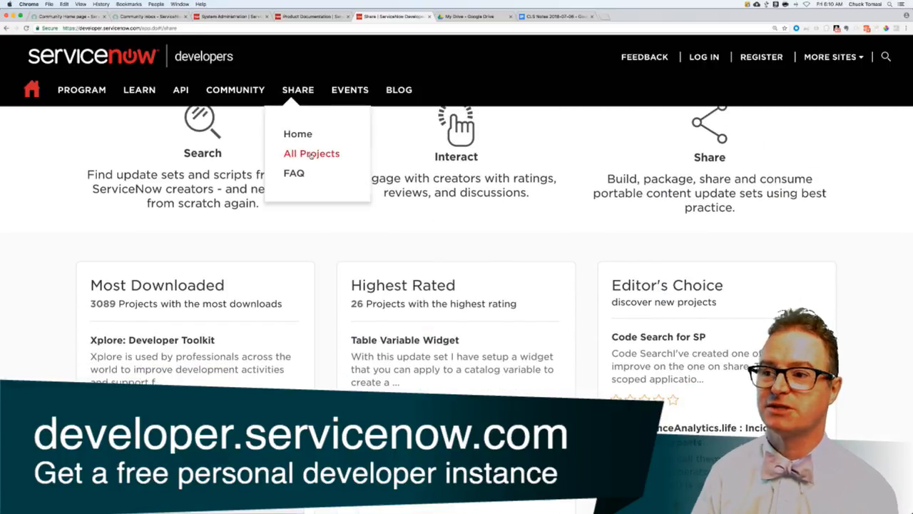
click(311, 152)
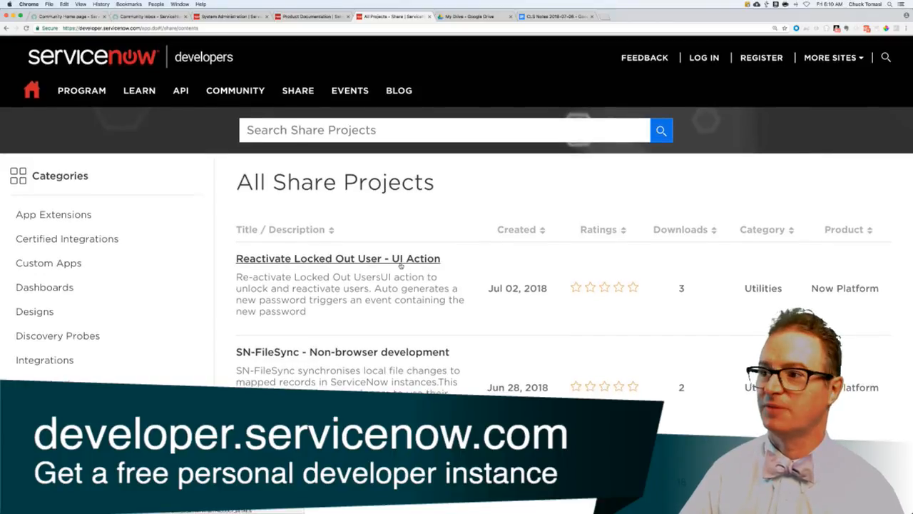
scroll(428, 271, down, 1)
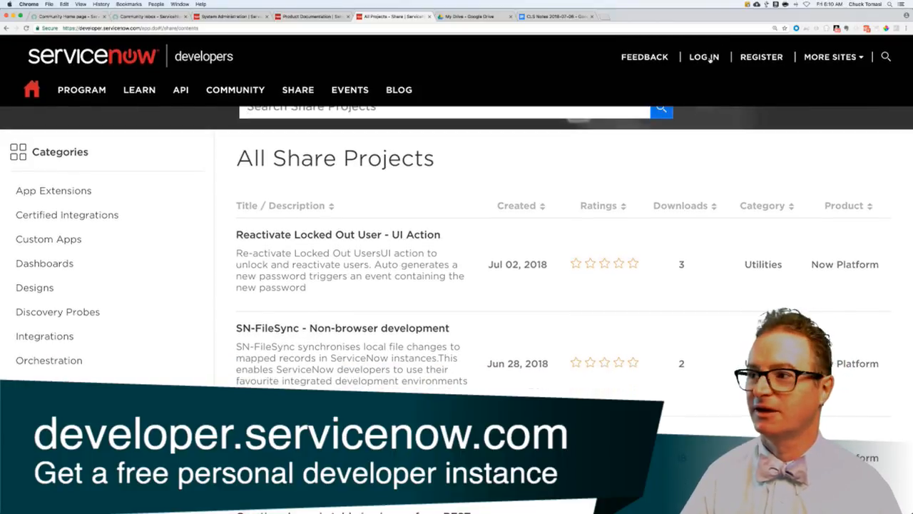
click(704, 56)
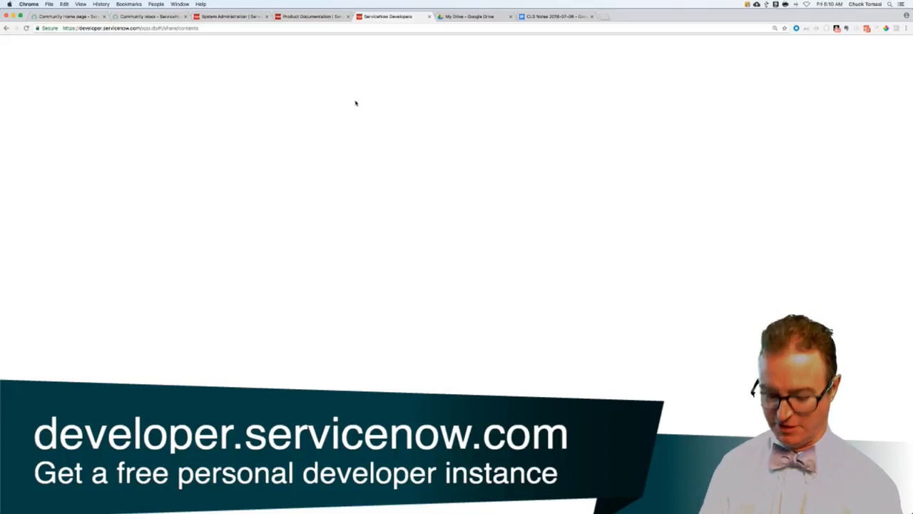
key(super+l)
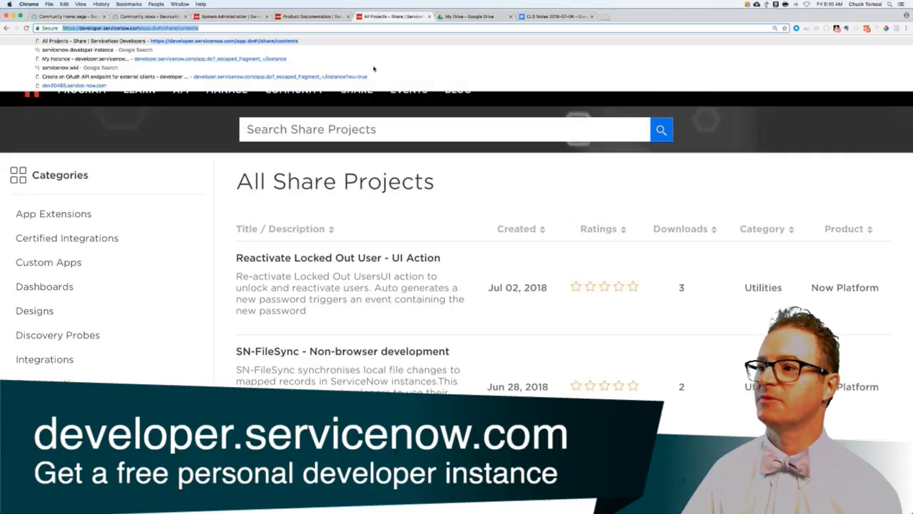
key(Escape)
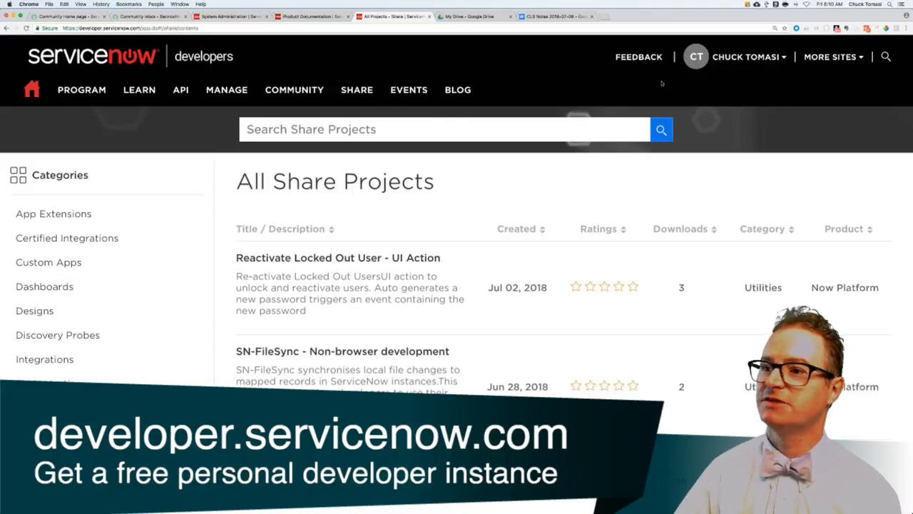
Review the Events page listing meetups in Minneapolis, London and Houston.
click(407, 92)
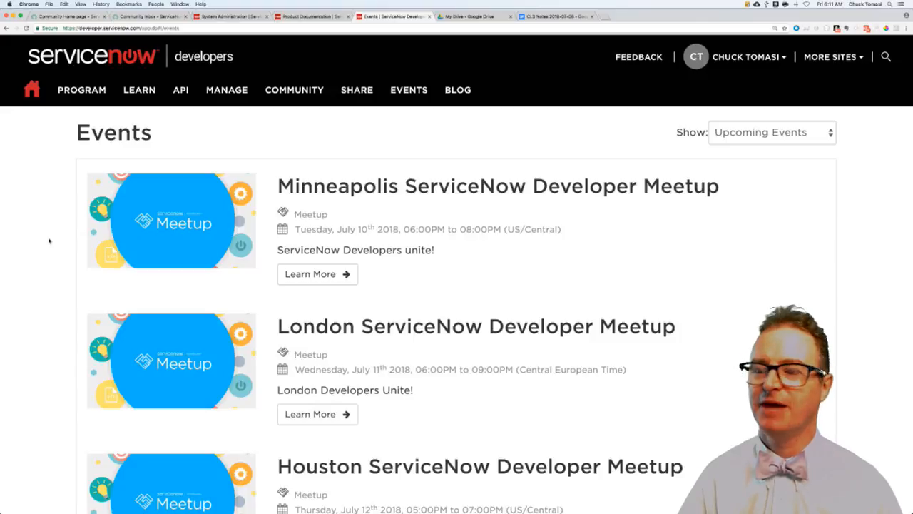
scroll(50, 240, down, 1)
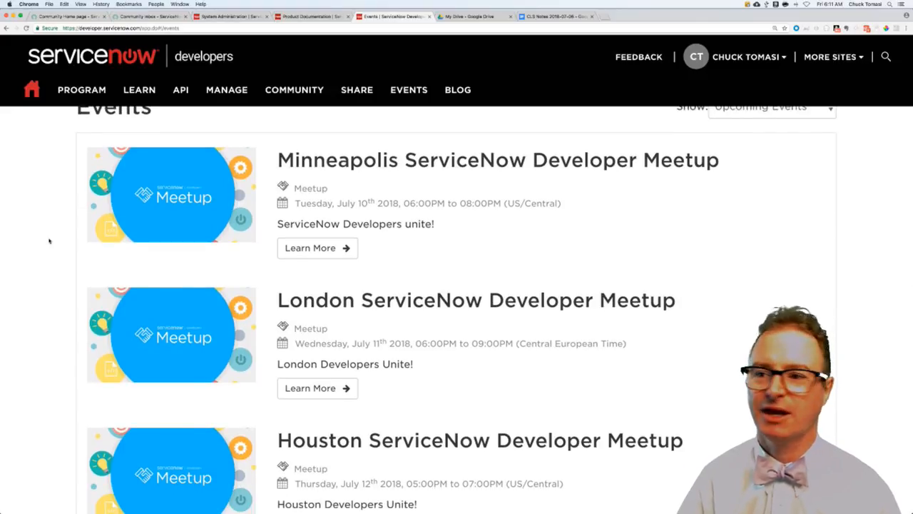
scroll(49, 240, up, 1)
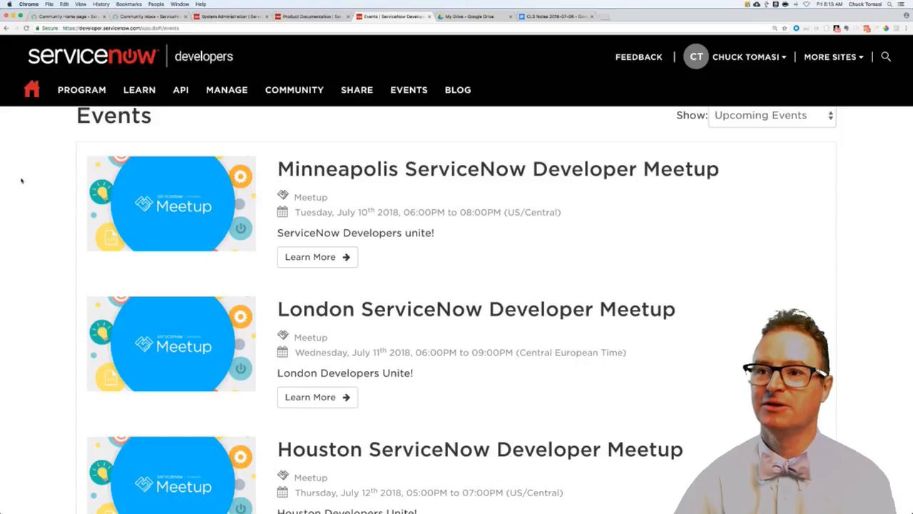
Return to the Community home page and open the Community Inbox in a new tab.
click(68, 15)
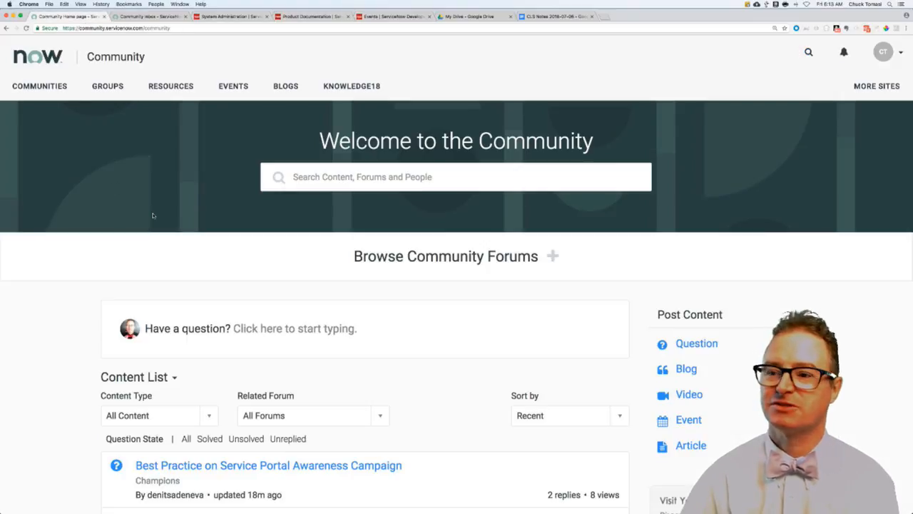
scroll(152, 215, down, 5)
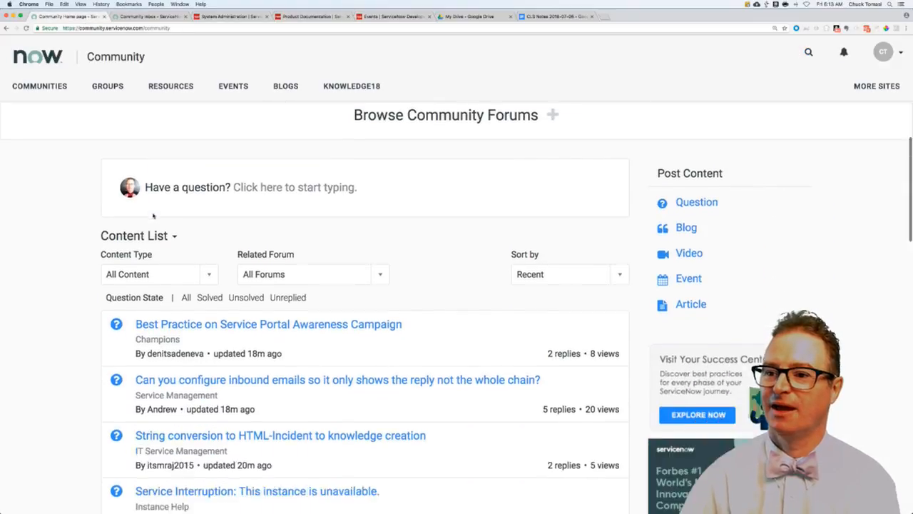
scroll(153, 215, down, 3)
scroll(153, 215, down, 2)
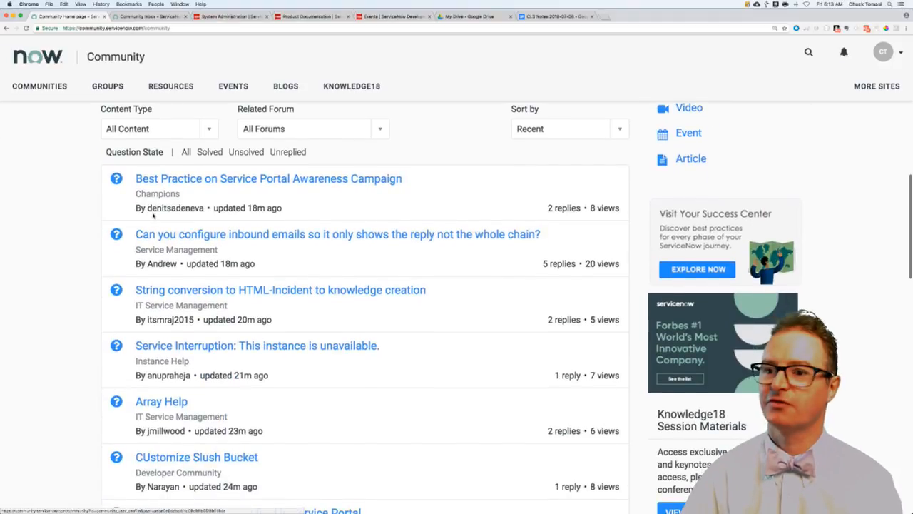
click(164, 209)
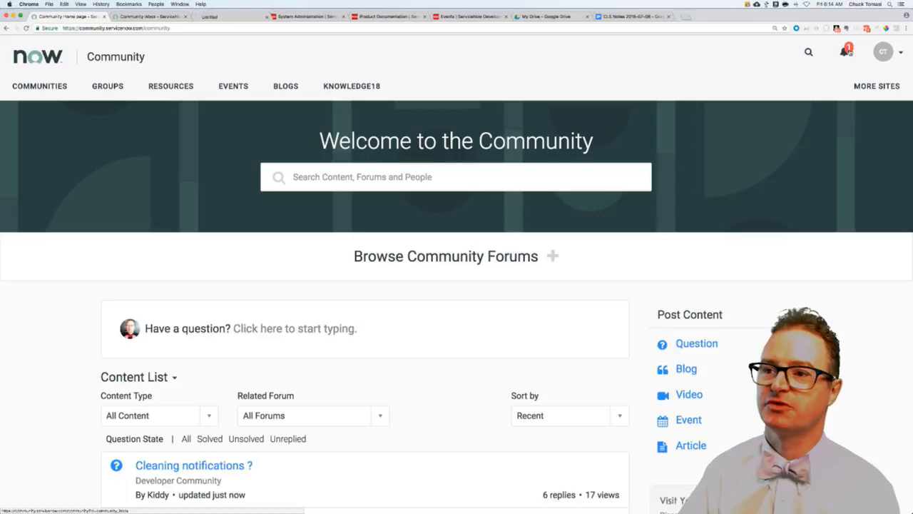
click(212, 17)
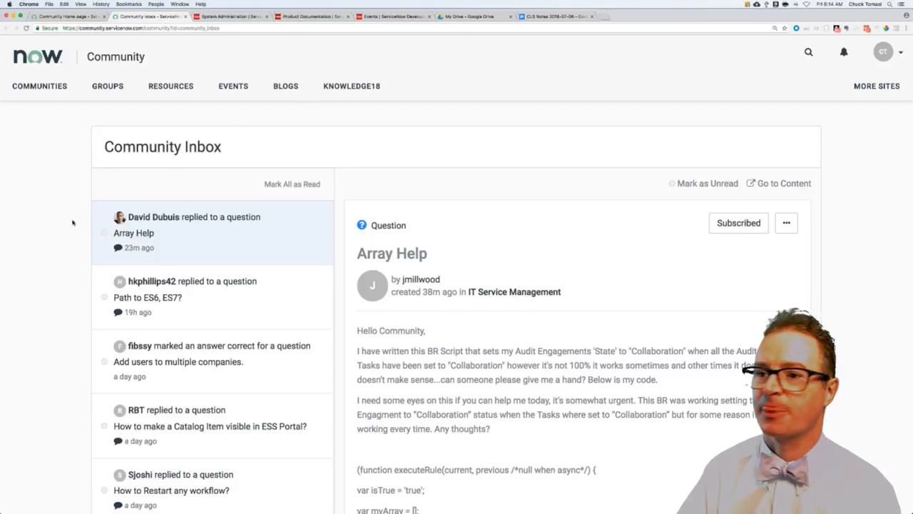
key(super+r)
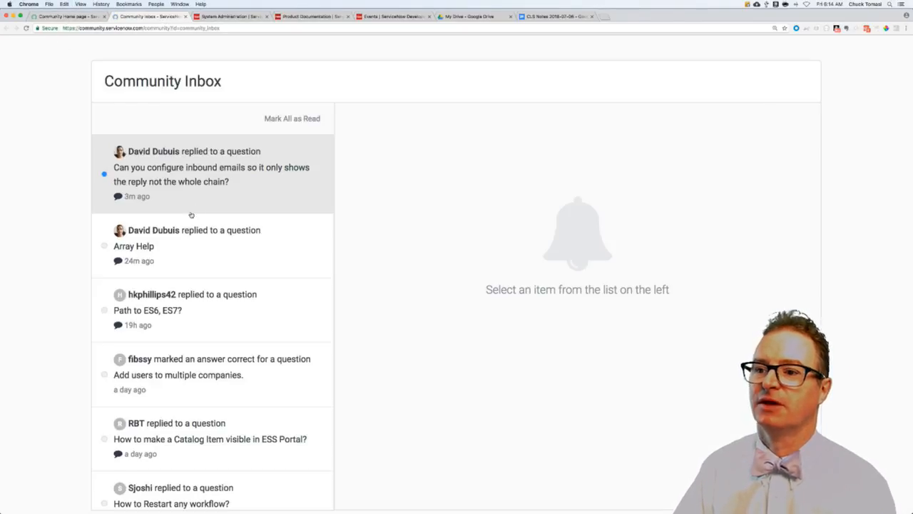
scroll(187, 220, up, 3)
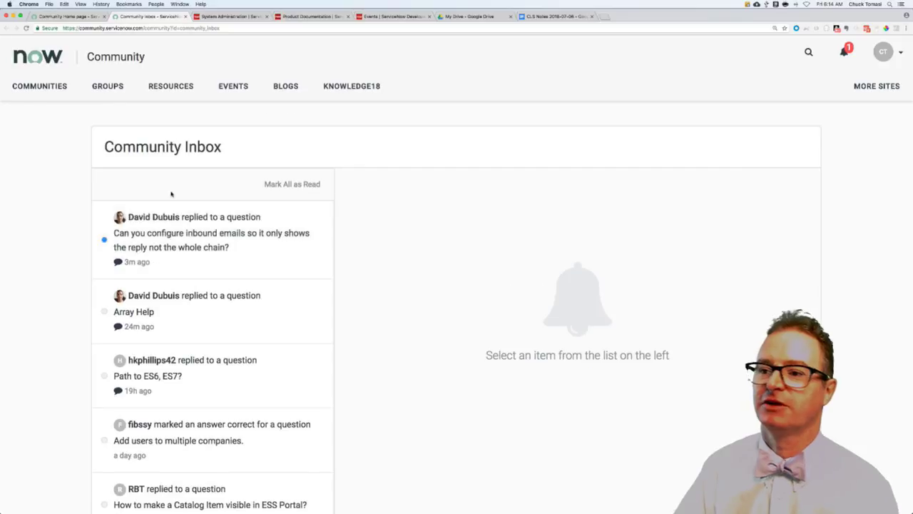
click(213, 238)
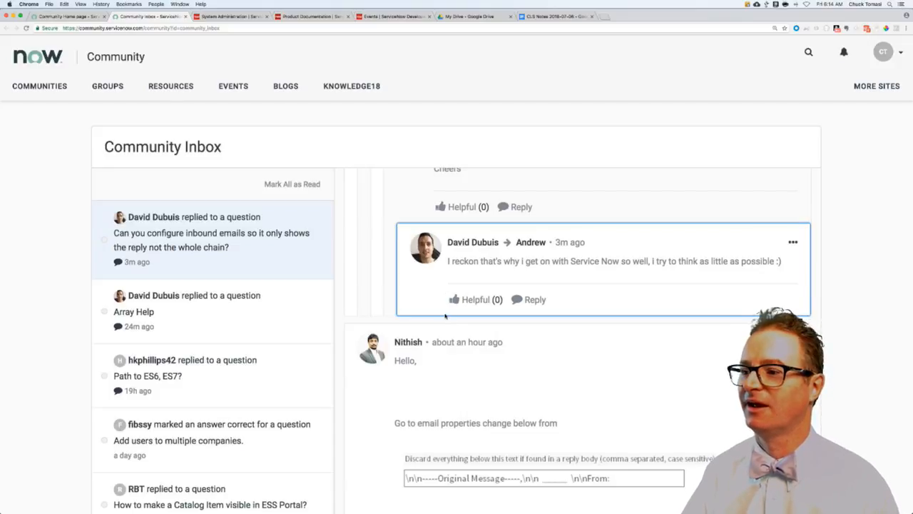
scroll(446, 316, up, 2)
scroll(445, 316, up, 3)
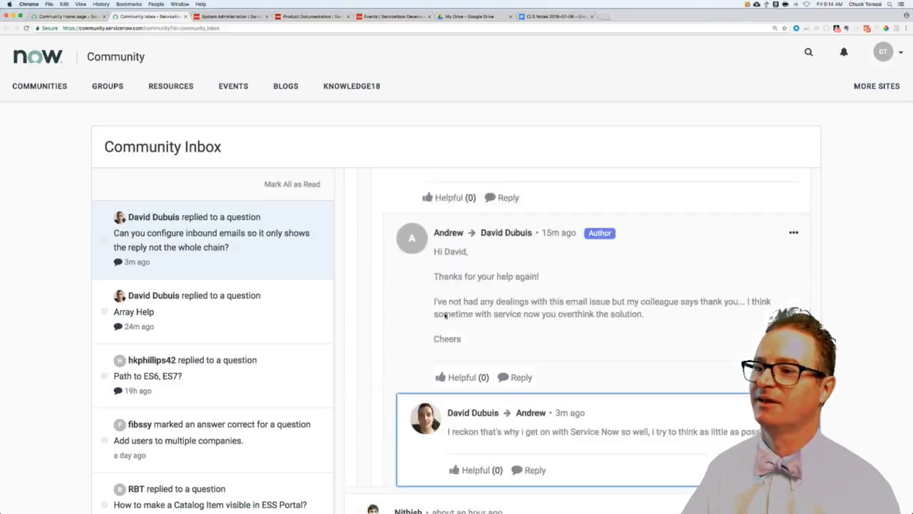
scroll(445, 316, up, 3)
scroll(445, 316, up, 3)
scroll(445, 316, up, 3)
scroll(445, 316, up, 3)
scroll(445, 316, up, 3)
scroll(445, 316, up, 3)
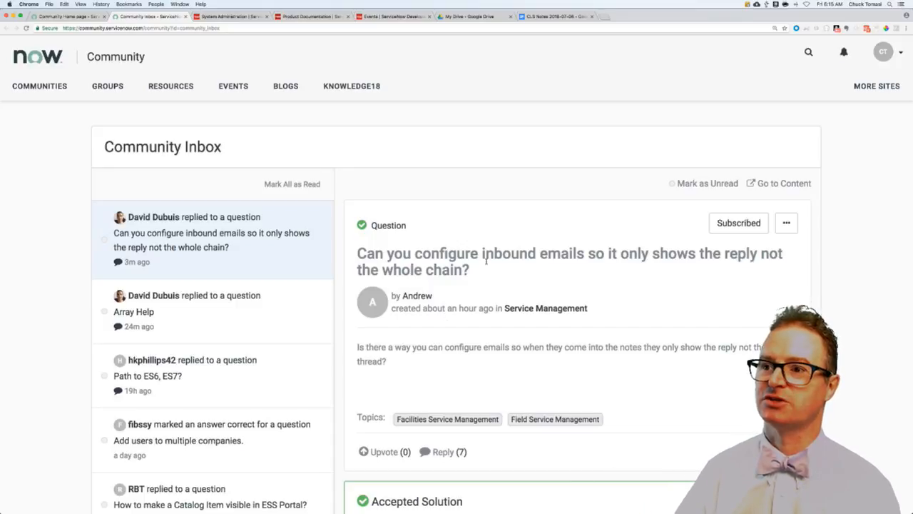
Log back into the ServiceNow instance, enlarge the page, and open incident INC0000059 from the open incidents list.
click(245, 17)
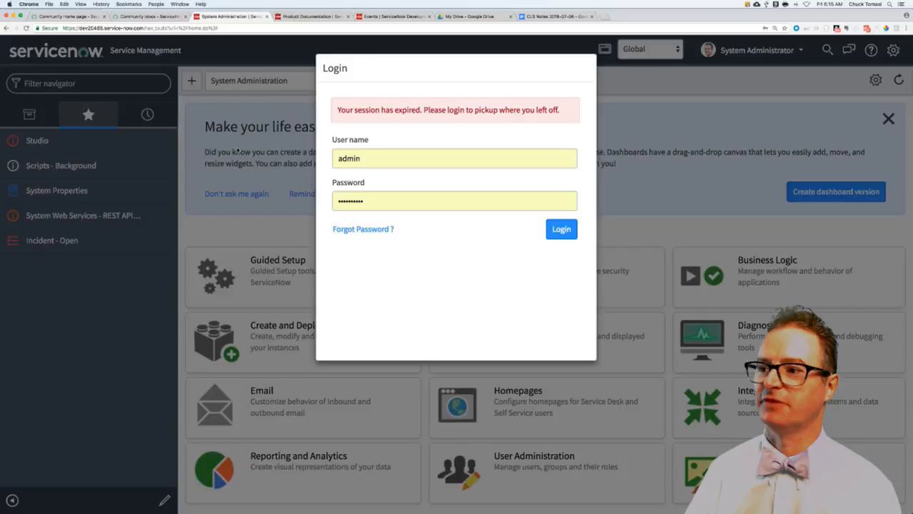
click(564, 228)
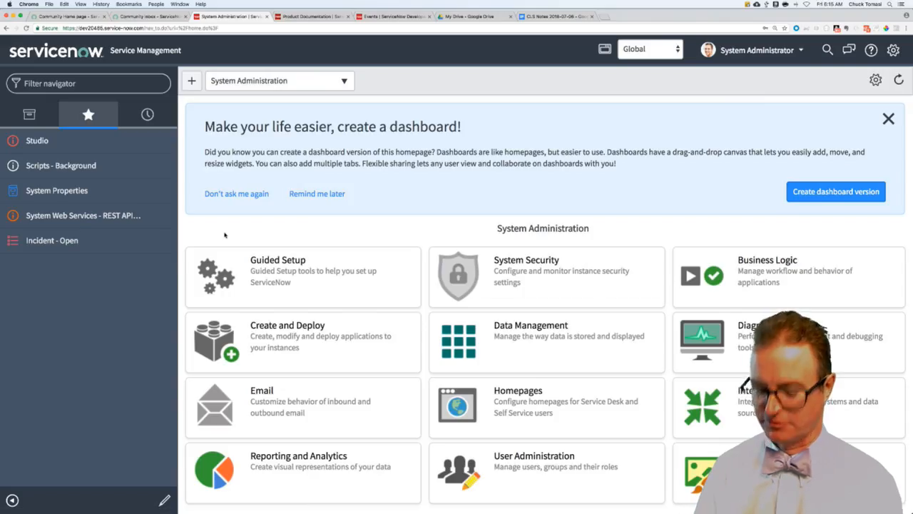
key(ctrl+plus)
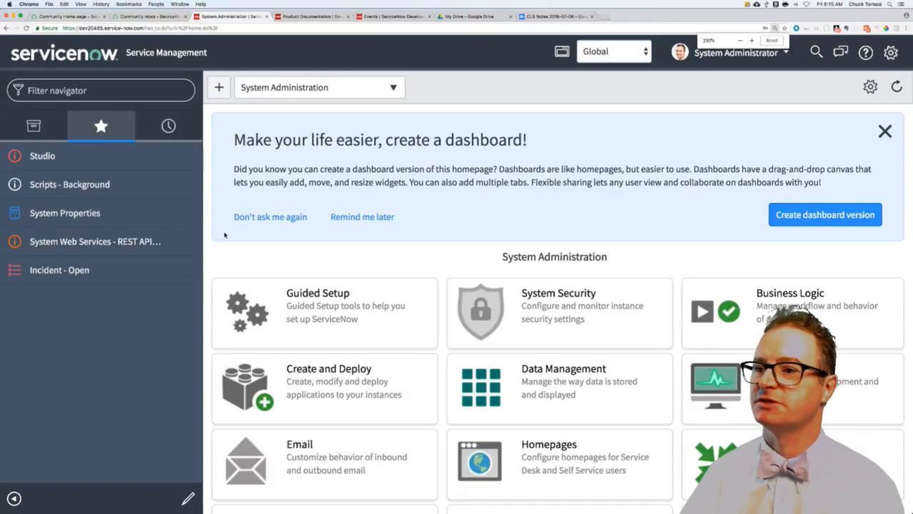
click(59, 270)
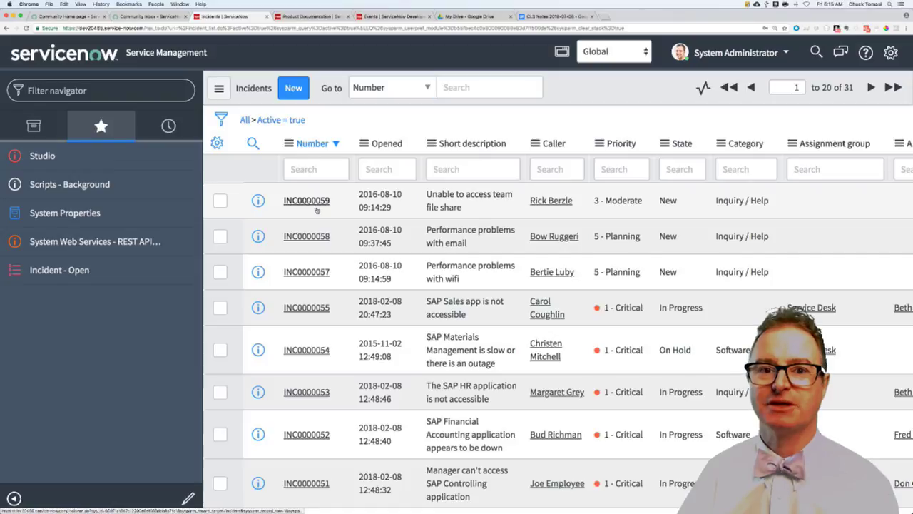
click(306, 201)
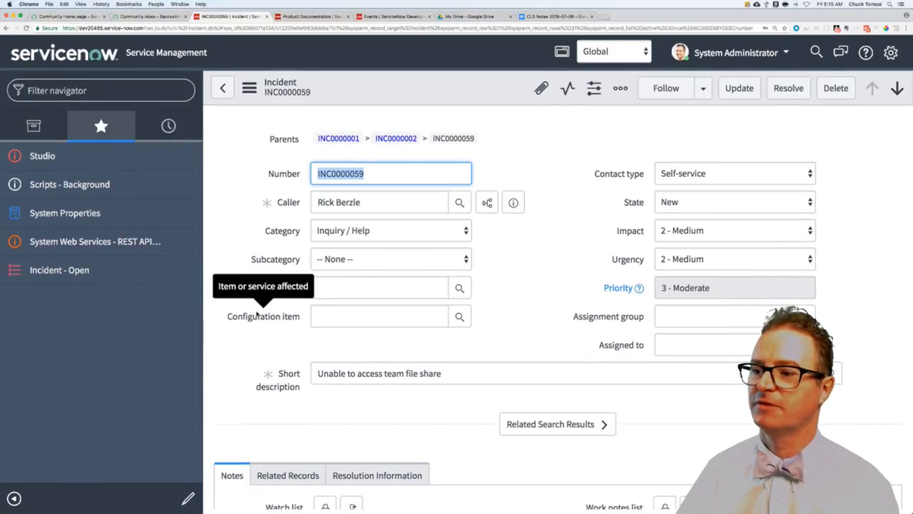
scroll(261, 330, down, 5)
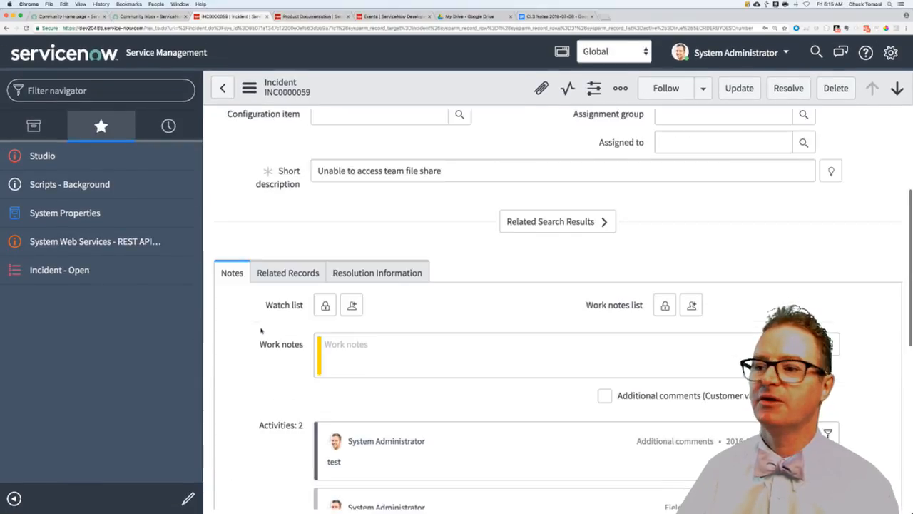
scroll(357, 314, down, 4)
scroll(428, 307, down, 2)
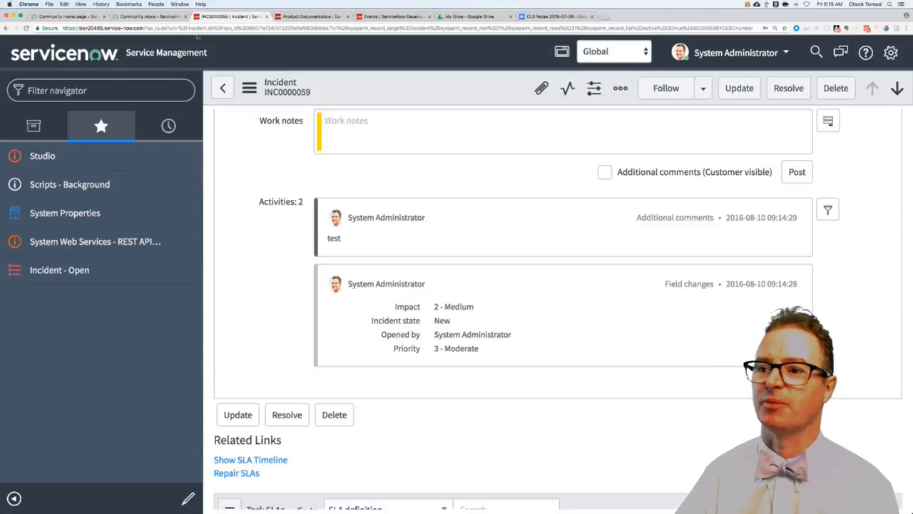
Read the inbound emails question's accepted solution and replies in the Community Inbox.
click(150, 16)
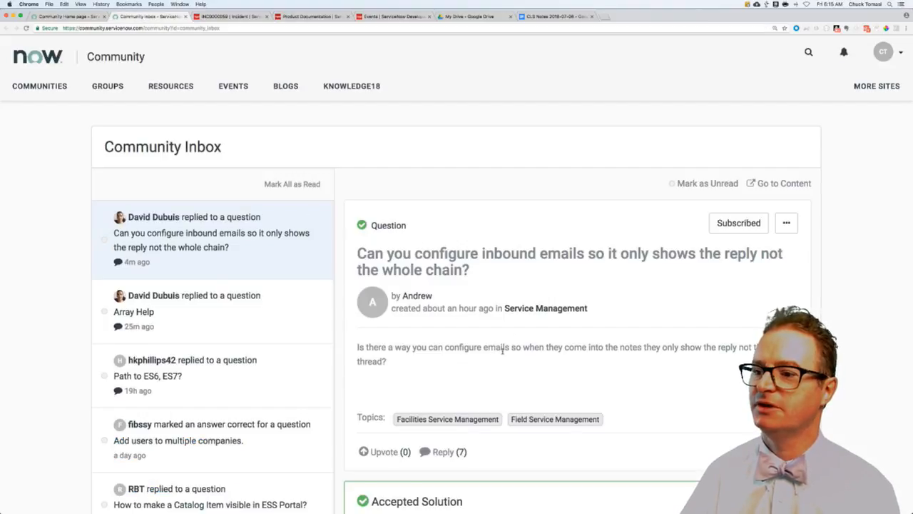
scroll(503, 351, down, 10)
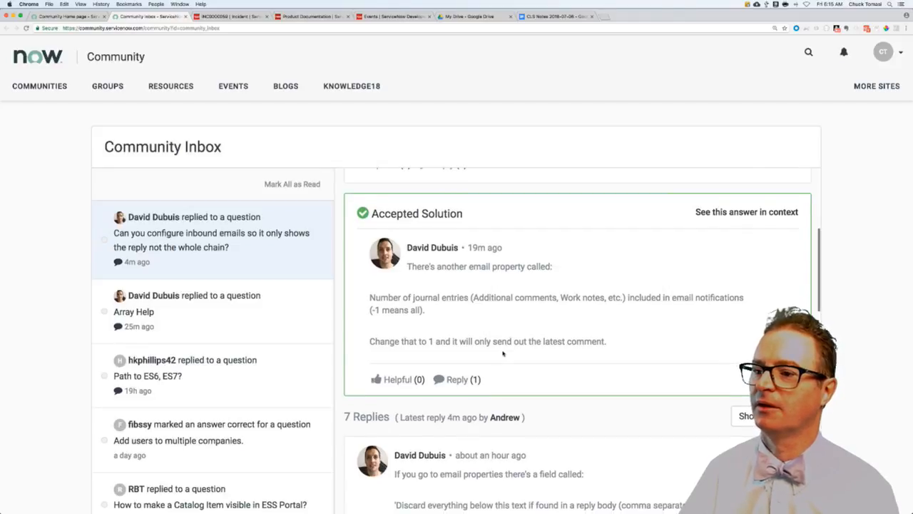
scroll(503, 352, down, 3)
scroll(503, 353, down, 3)
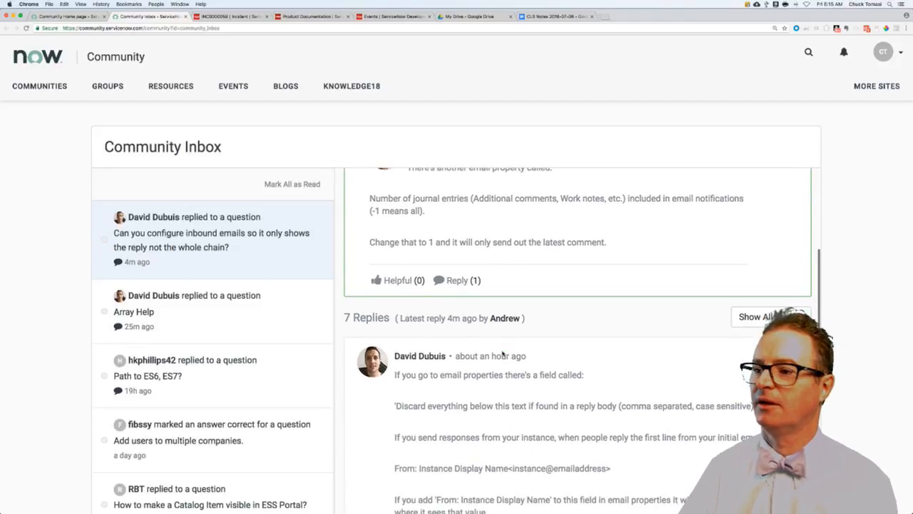
scroll(503, 352, down, 2)
scroll(502, 353, down, 2)
scroll(503, 352, down, 3)
scroll(503, 353, down, 3)
scroll(503, 352, down, 3)
scroll(503, 352, down, 2)
scroll(503, 352, down, 2)
scroll(503, 352, up, 2)
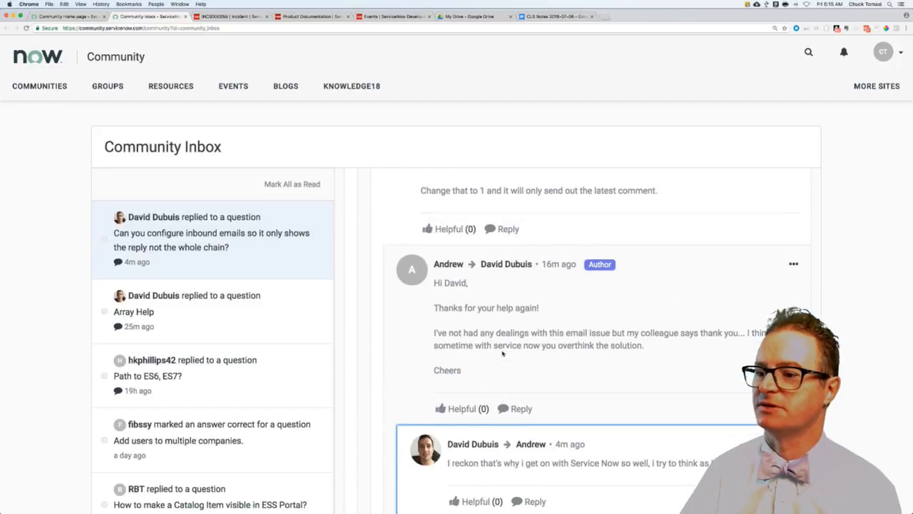
scroll(503, 353, down, 3)
scroll(502, 353, down, 3)
scroll(503, 353, down, 3)
scroll(503, 352, down, 2)
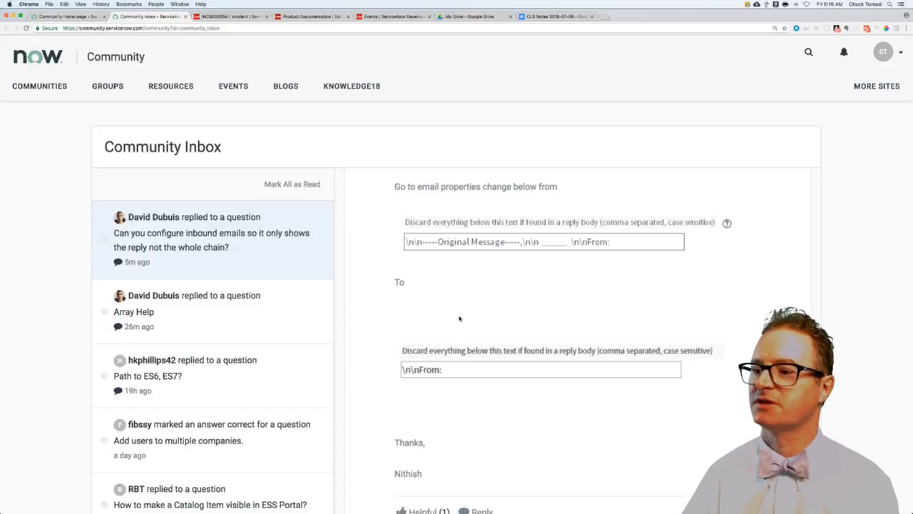
scroll(458, 317, down, 1)
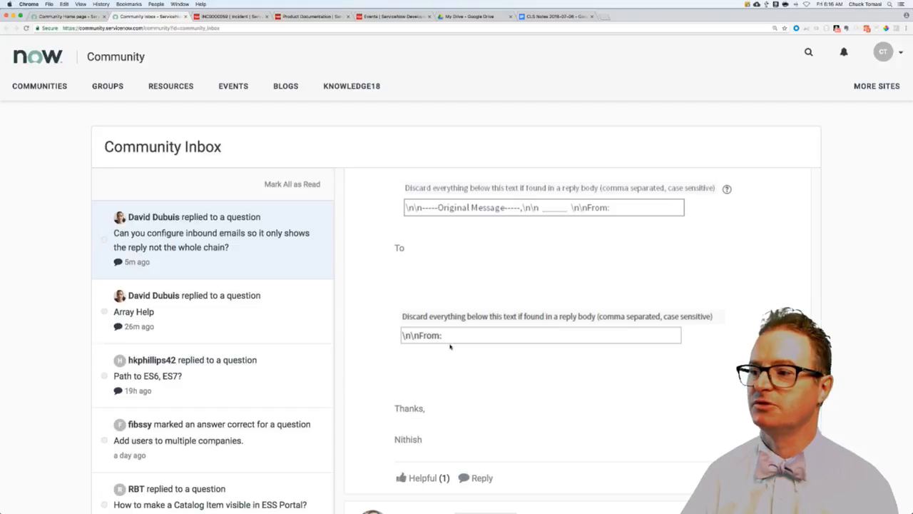
scroll(468, 347, up, 3)
scroll(469, 347, up, 2)
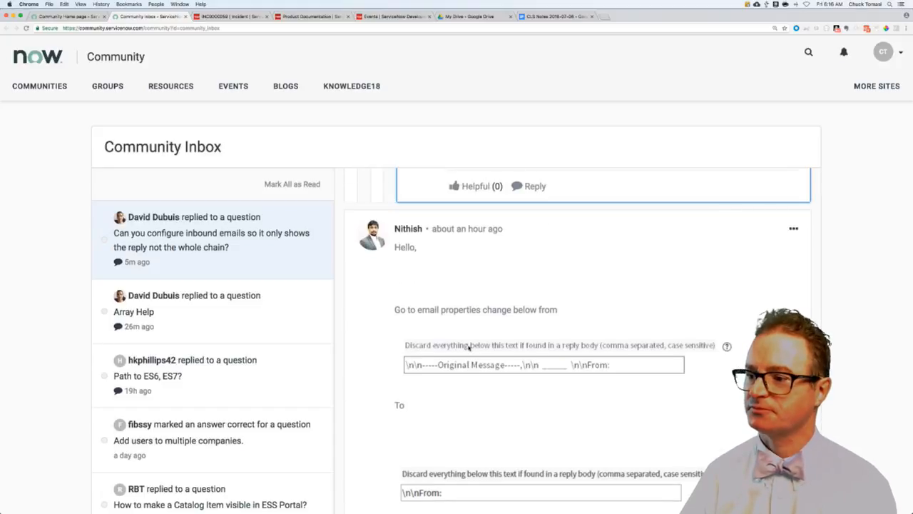
scroll(468, 347, up, 2)
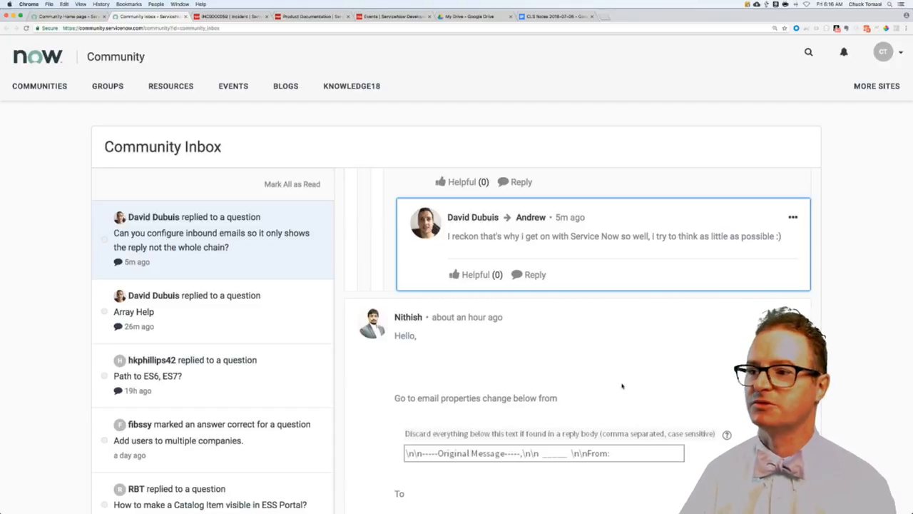
scroll(618, 401, up, 1)
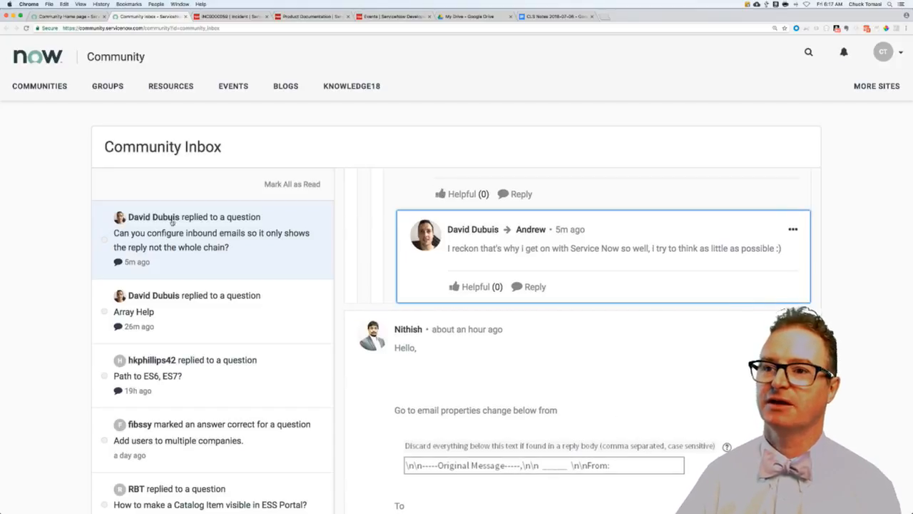
Filter the Community list to Unreplied questions and open 'Help with Push Approval in WF' in a new tab.
click(71, 16)
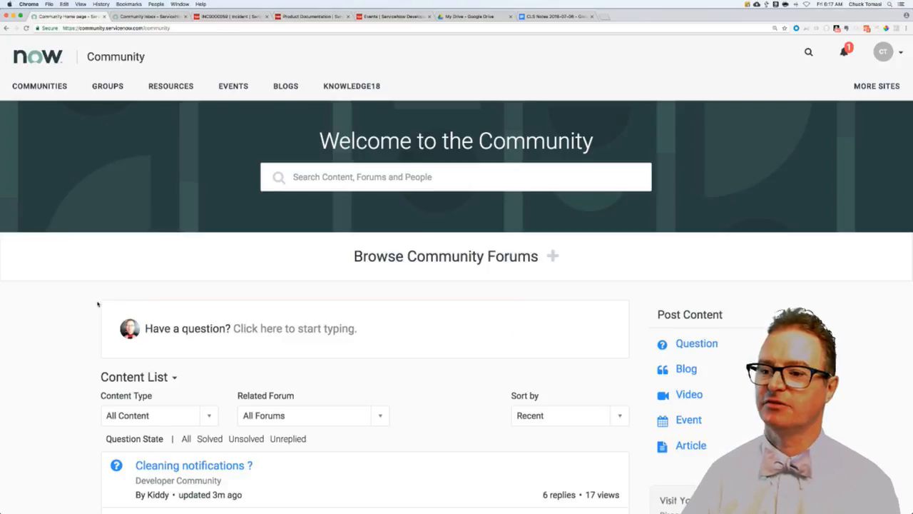
scroll(98, 303, down, 2)
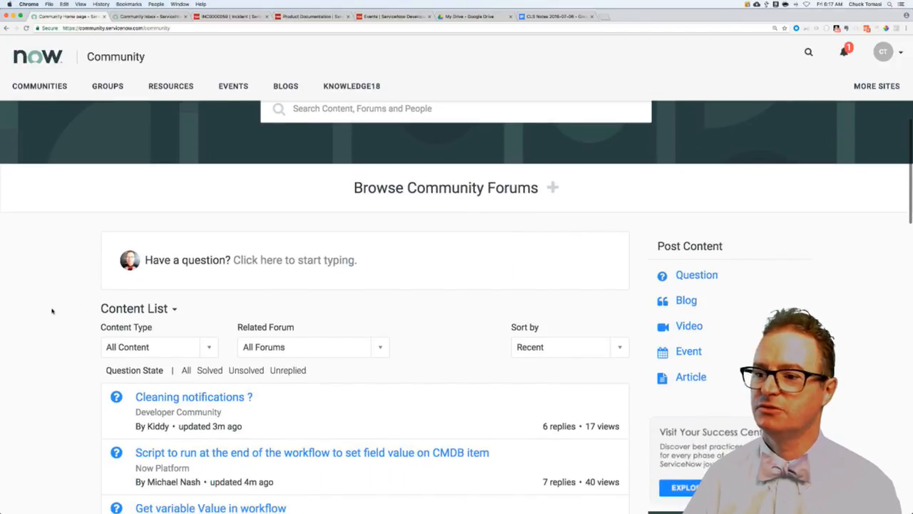
click(288, 370)
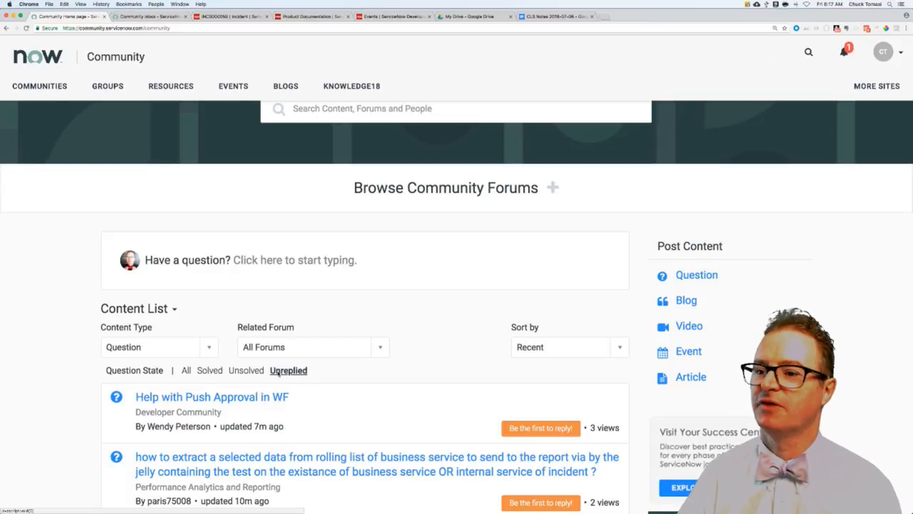
scroll(357, 321, down, 4)
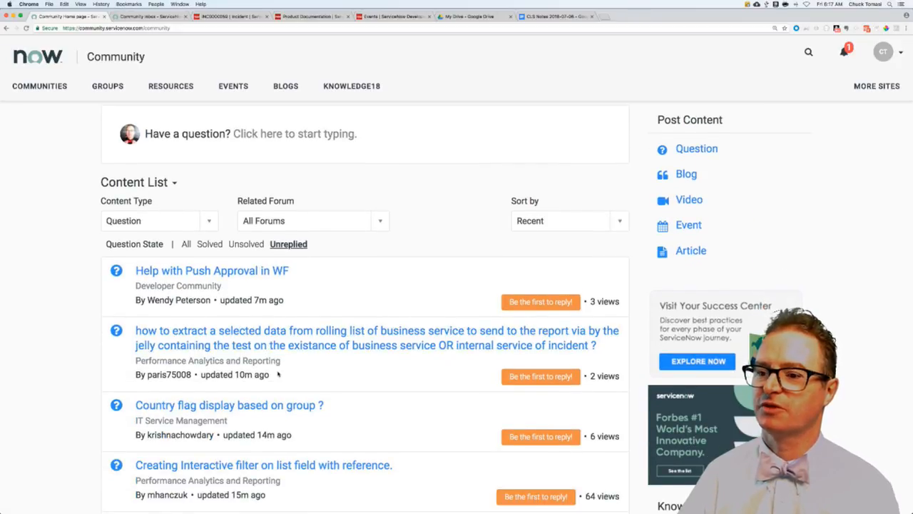
scroll(277, 374, down, 1)
scroll(277, 374, down, 1)
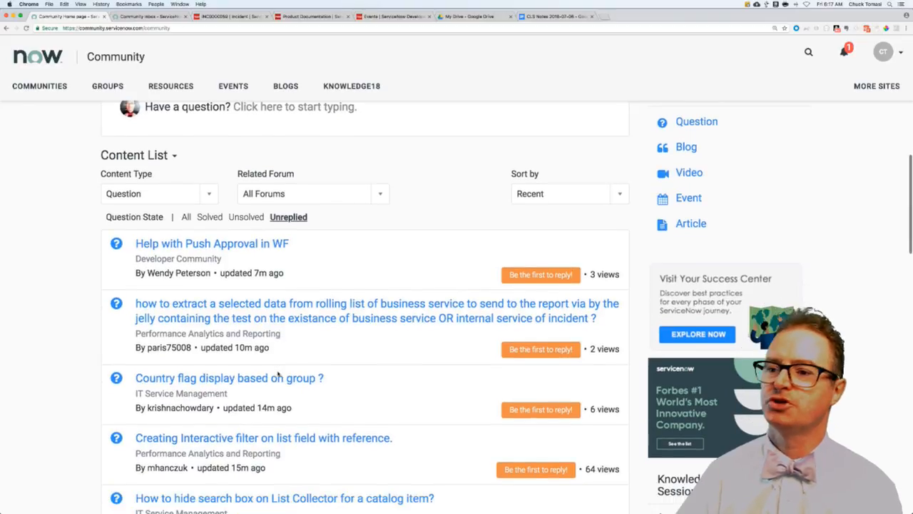
middle_click(212, 242)
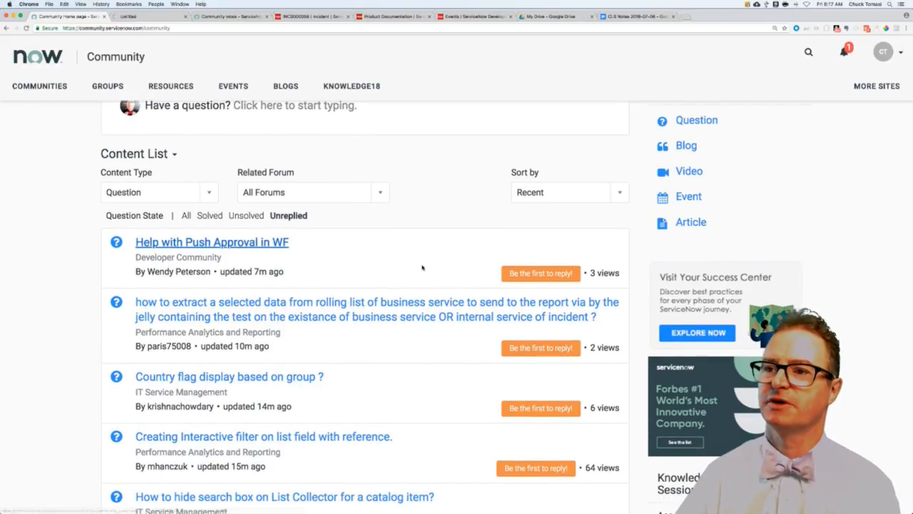
click(150, 16)
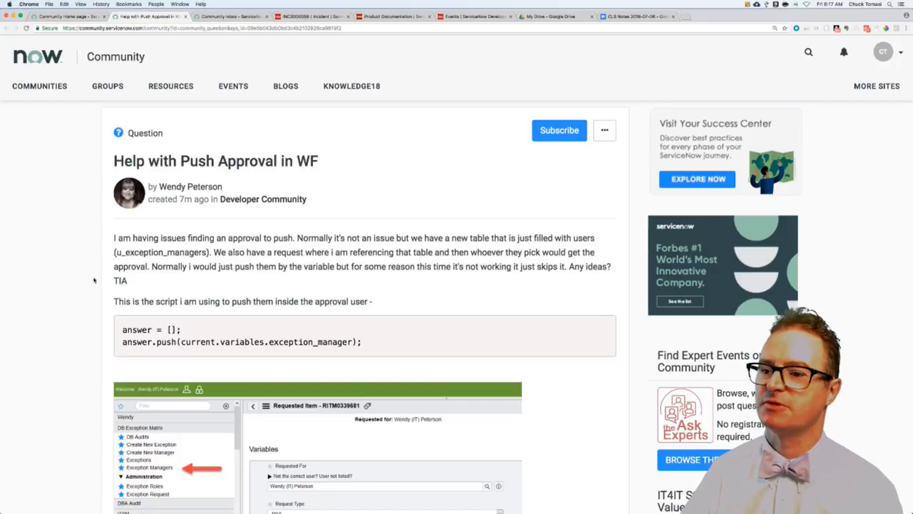
drag(113, 238, 194, 266)
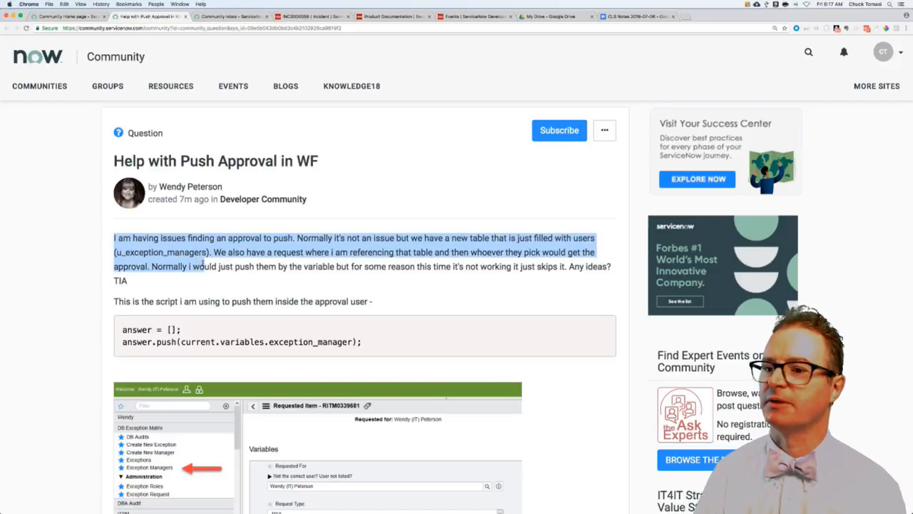
key(ctrl+plus)
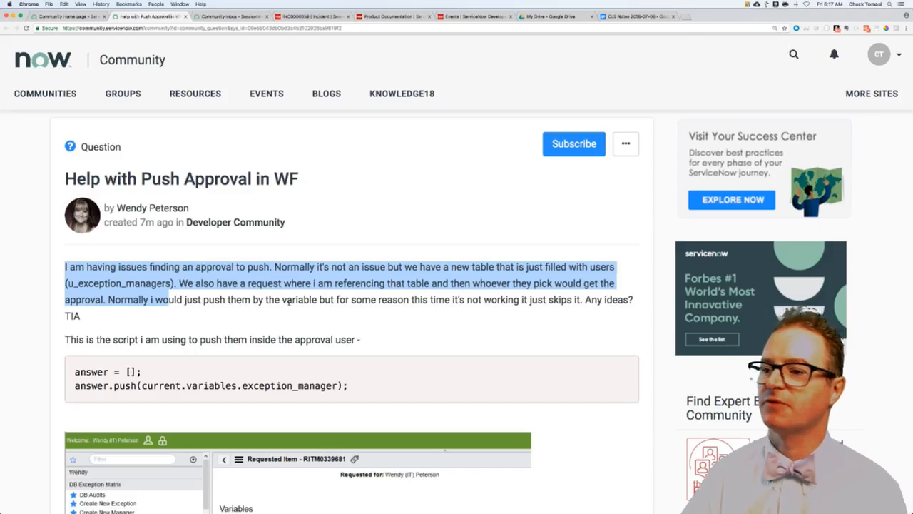
click(289, 307)
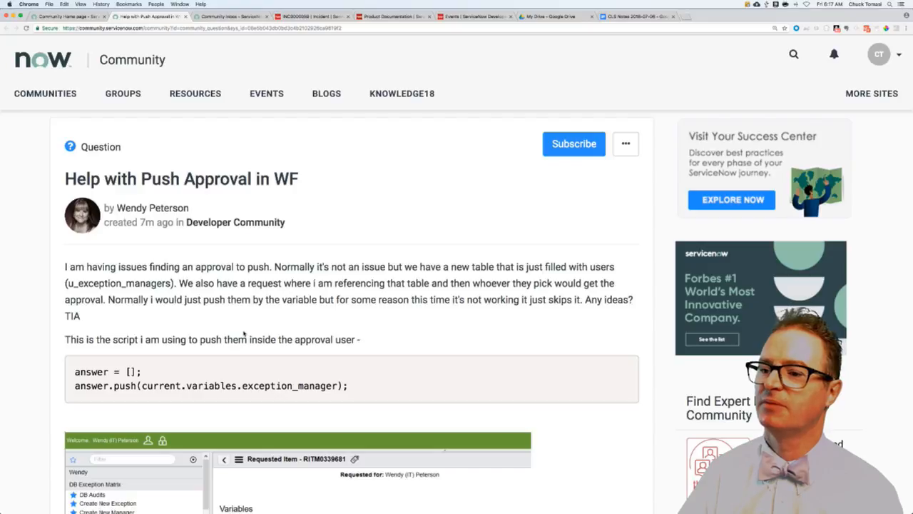
scroll(244, 332, down, 1)
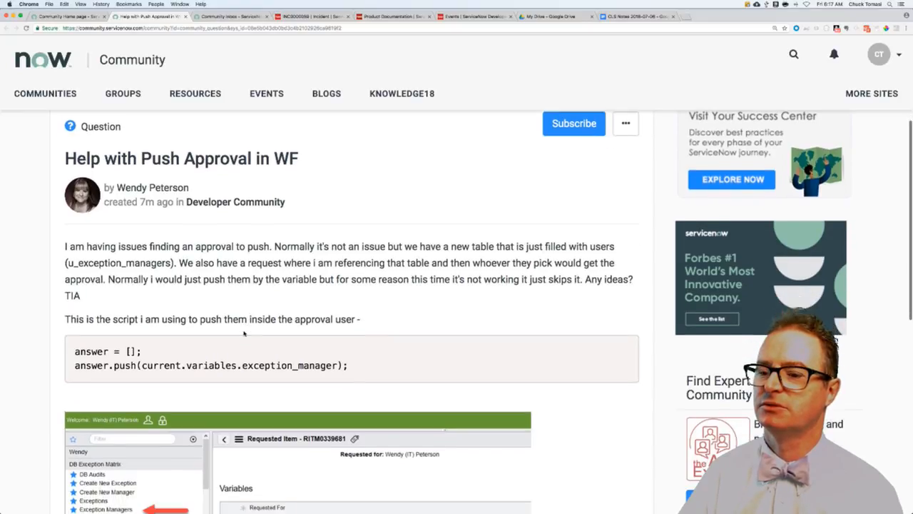
scroll(244, 333, down, 3)
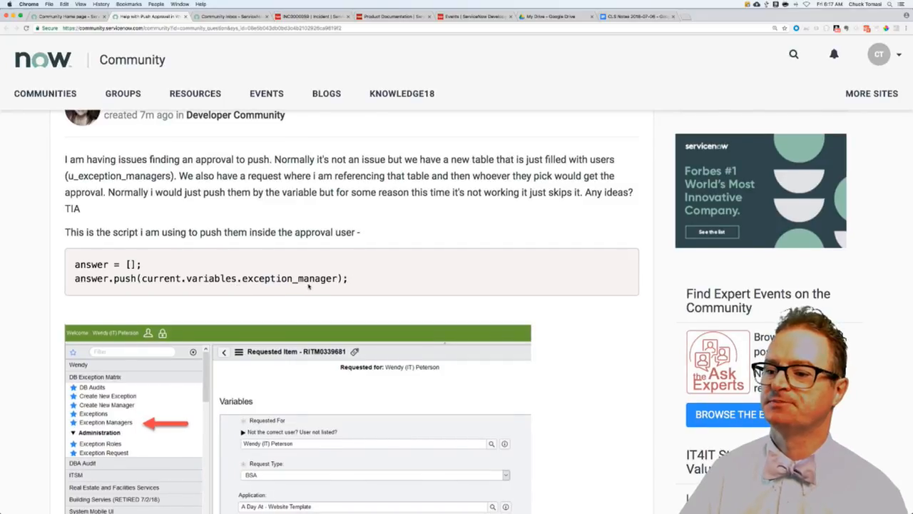
scroll(310, 285, down, 2)
scroll(310, 286, down, 2)
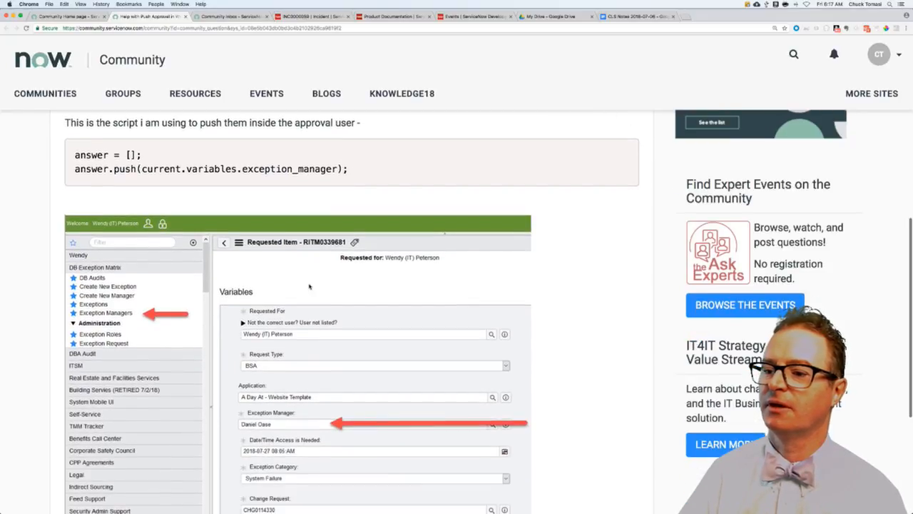
scroll(309, 285, down, 1)
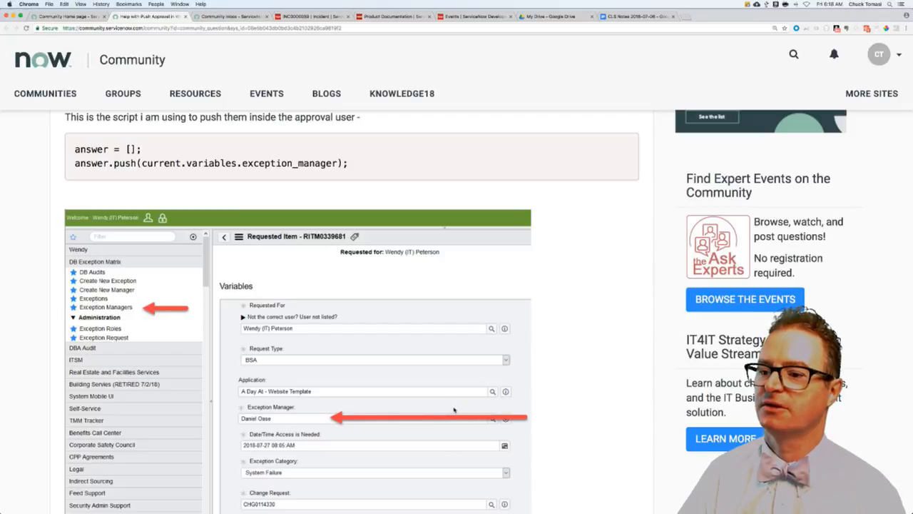
scroll(451, 408, down, 3)
scroll(451, 408, down, 2)
scroll(451, 408, up, 5)
scroll(451, 408, up, 4)
scroll(443, 285, up, 1)
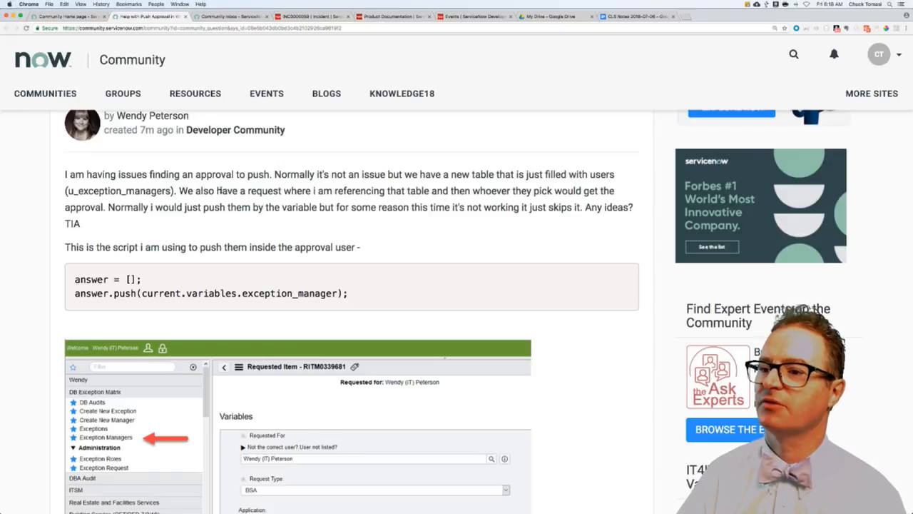
mouse_move(187, 190)
mouse_down()
mouse_move(550, 200)
mouse_move(425, 202)
mouse_up()
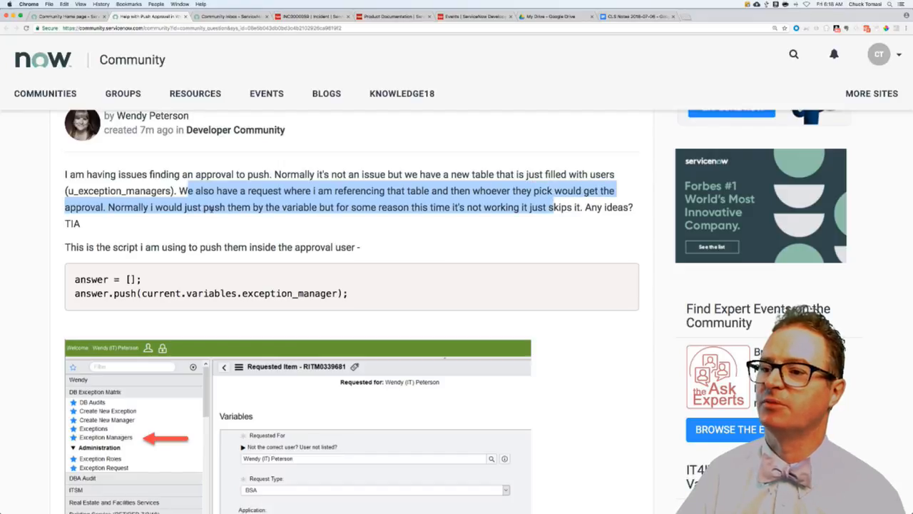
click(211, 209)
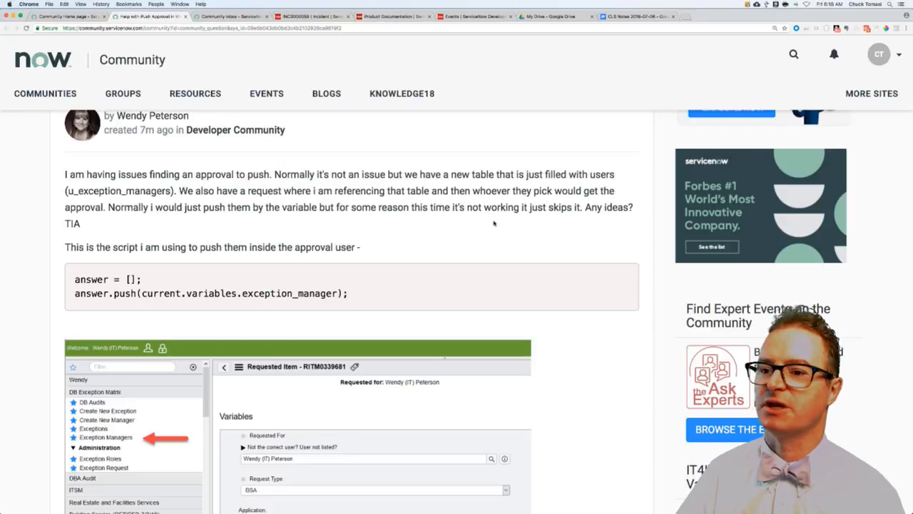
scroll(495, 223, down, 2)
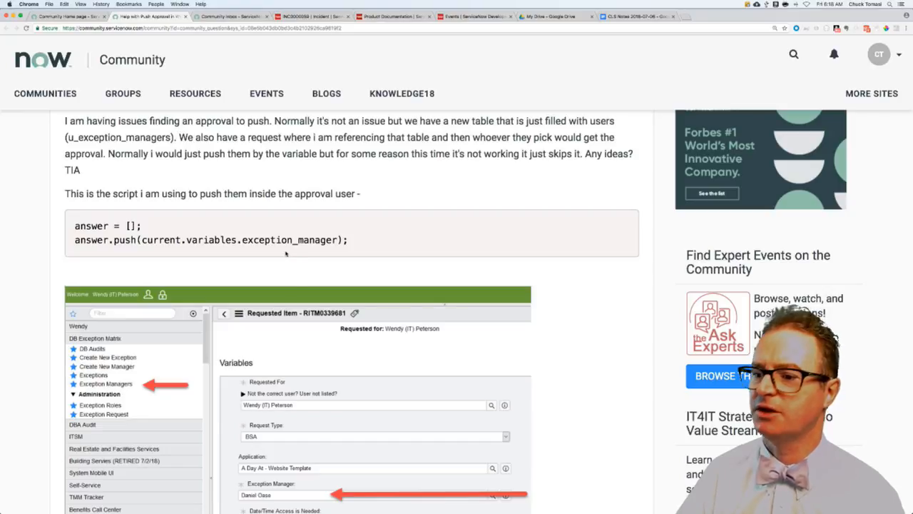
scroll(298, 270, down, 3)
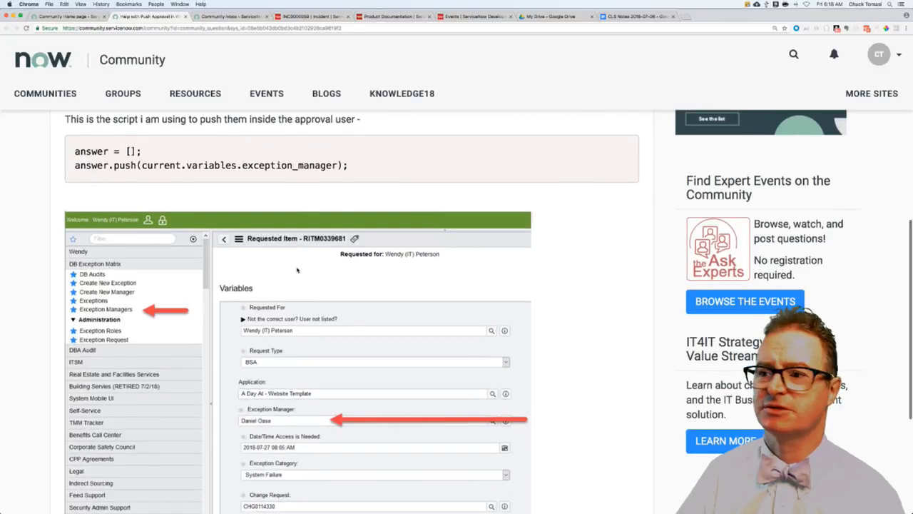
scroll(297, 270, down, 2)
scroll(297, 269, down, 2)
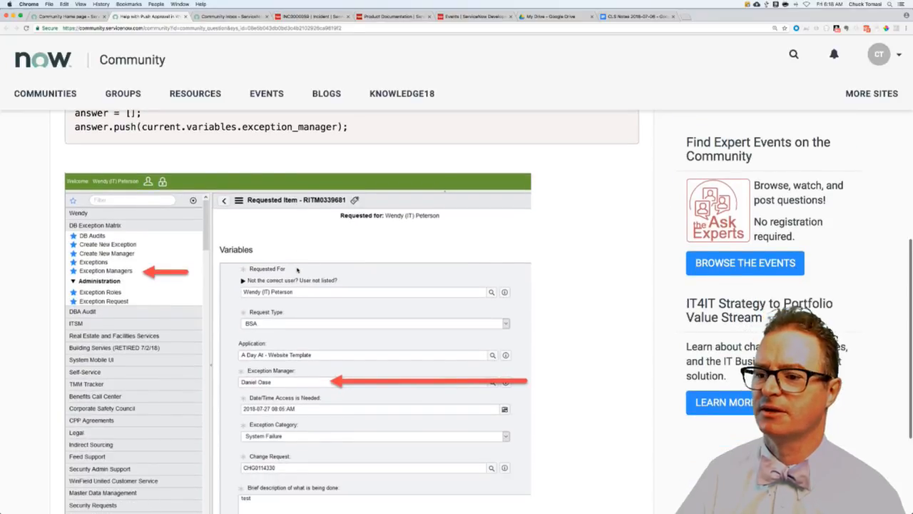
scroll(297, 270, down, 1)
scroll(297, 270, down, 4)
scroll(297, 270, down, 1)
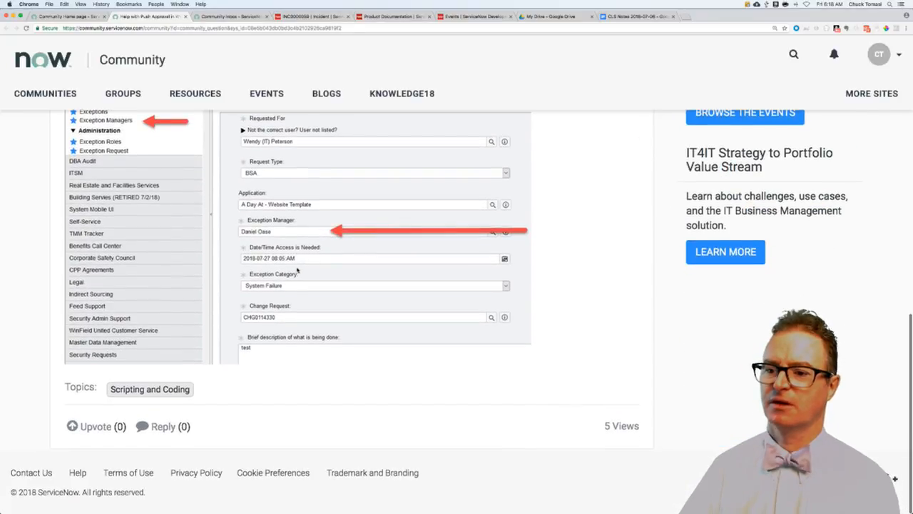
Start a reply advising to check the variable is current.variables.exeception_manager, not u_exception_manager.
click(162, 426)
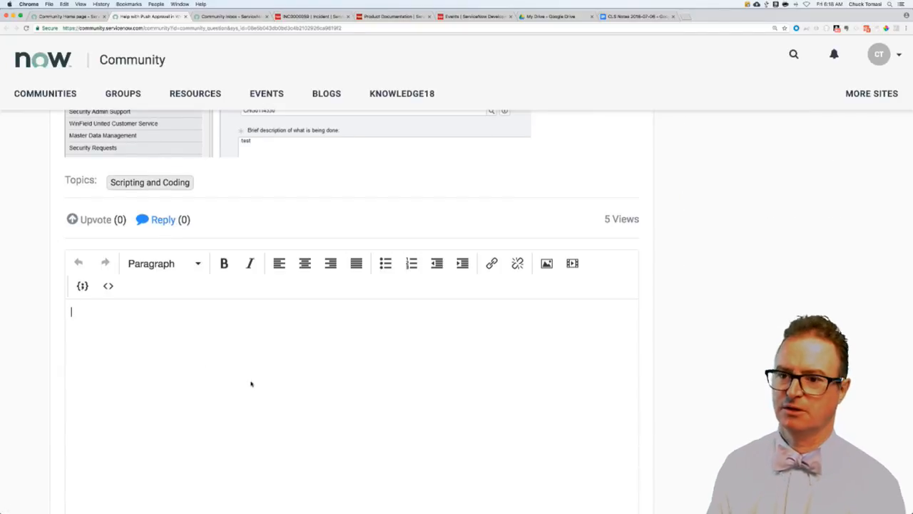
text(Double check)
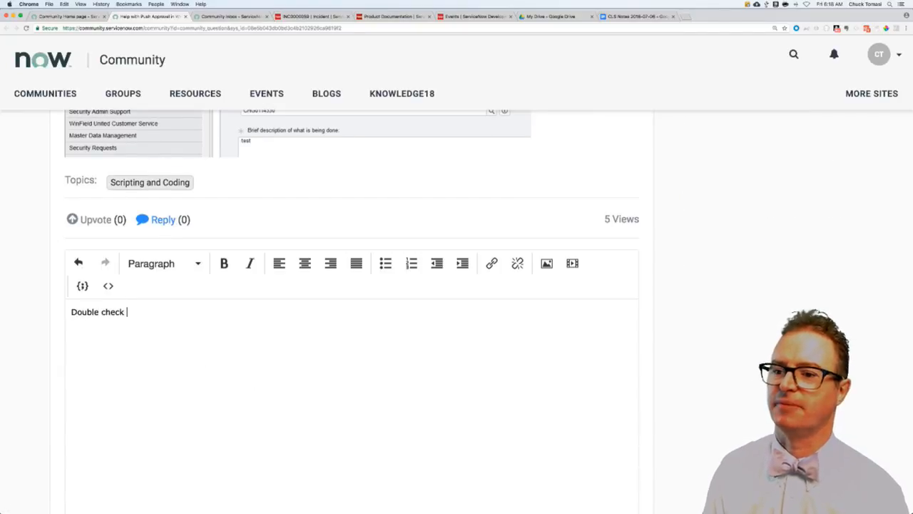
text( your variable name to ensure it it )
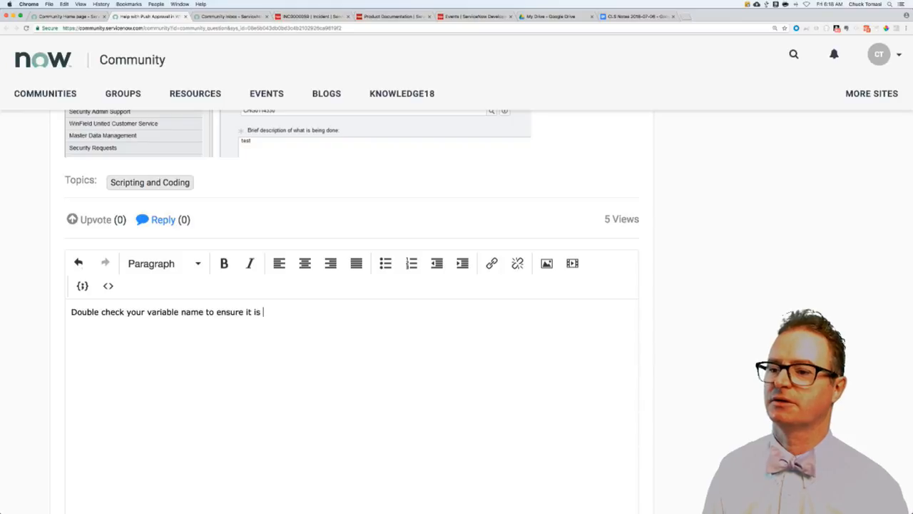
text( current.variables.execep)
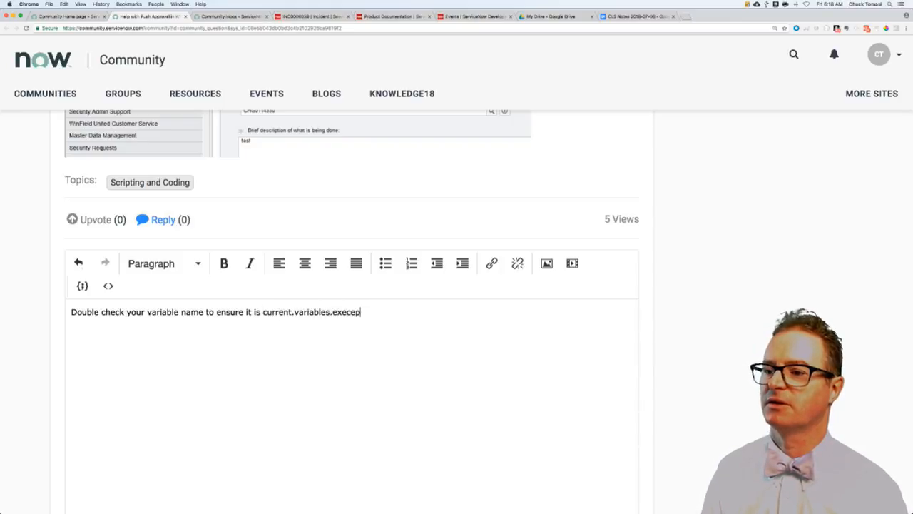
text(_manager)
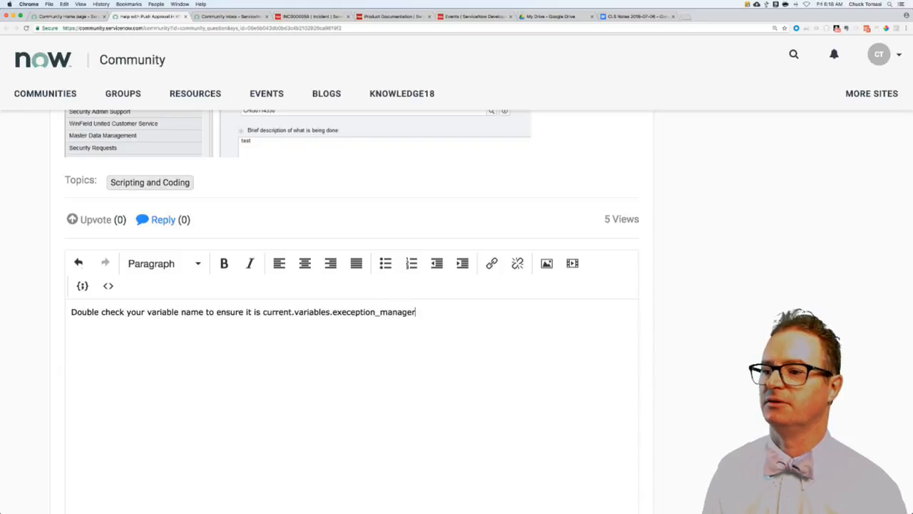
text( (not u_exce)
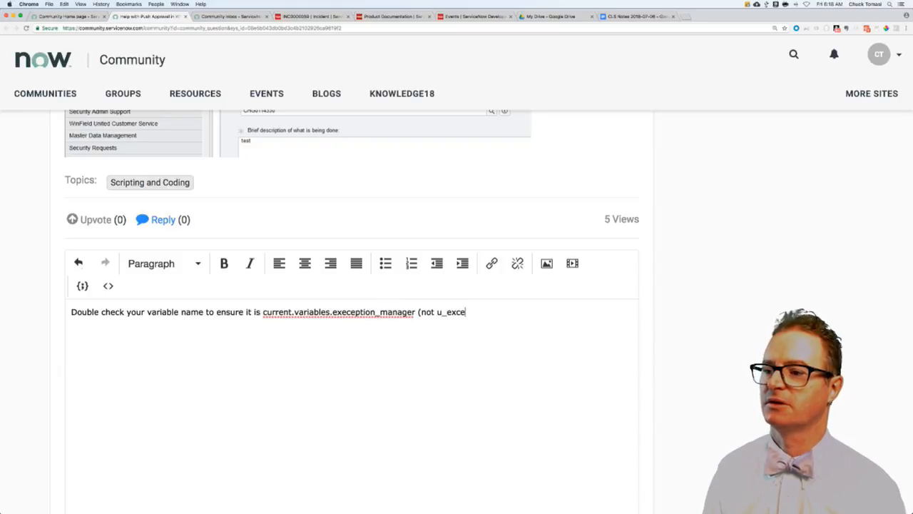
text(ption_man)
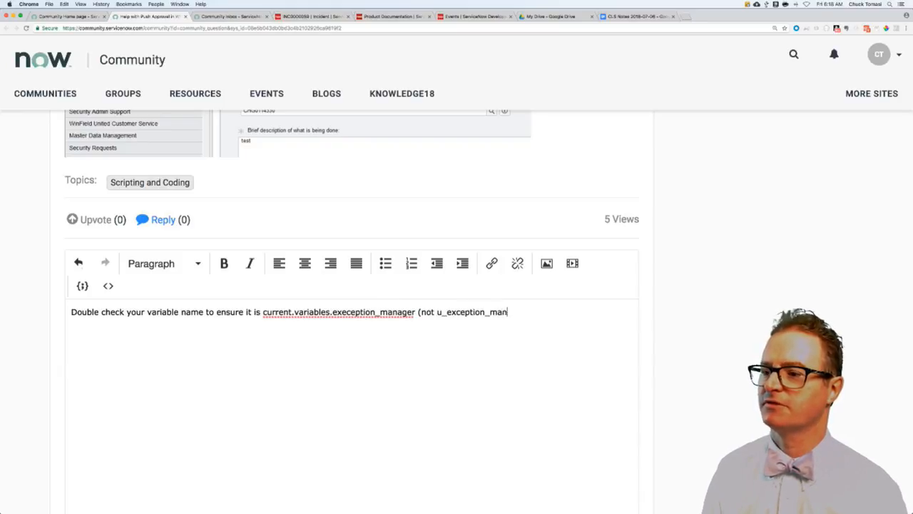
text().)
key(Return)
scroll(360, 345, up, 5)
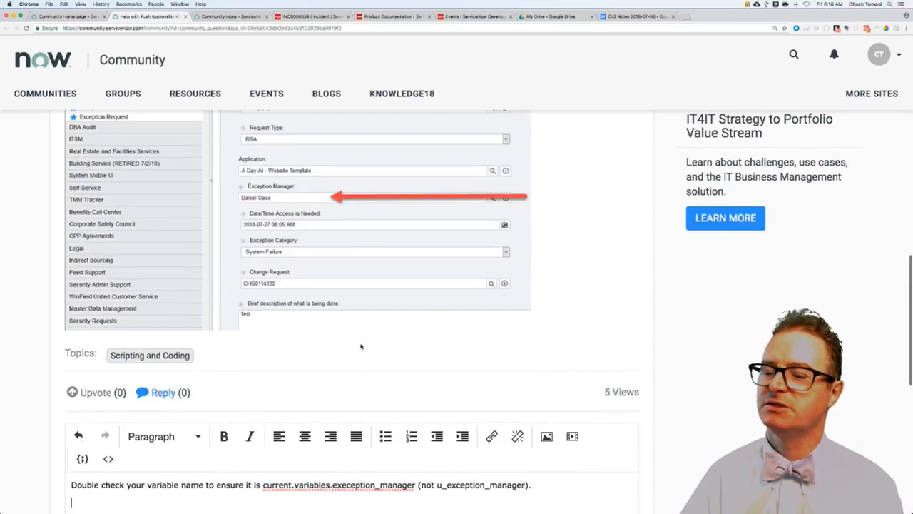
scroll(360, 346, up, 5)
scroll(360, 346, up, 3)
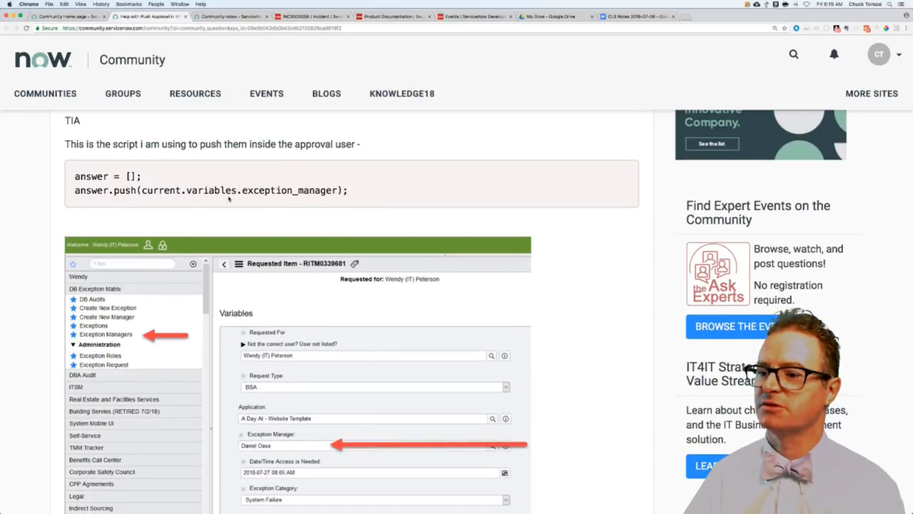
scroll(277, 214, down, 1)
scroll(277, 214, down, 8)
scroll(277, 214, down, 3)
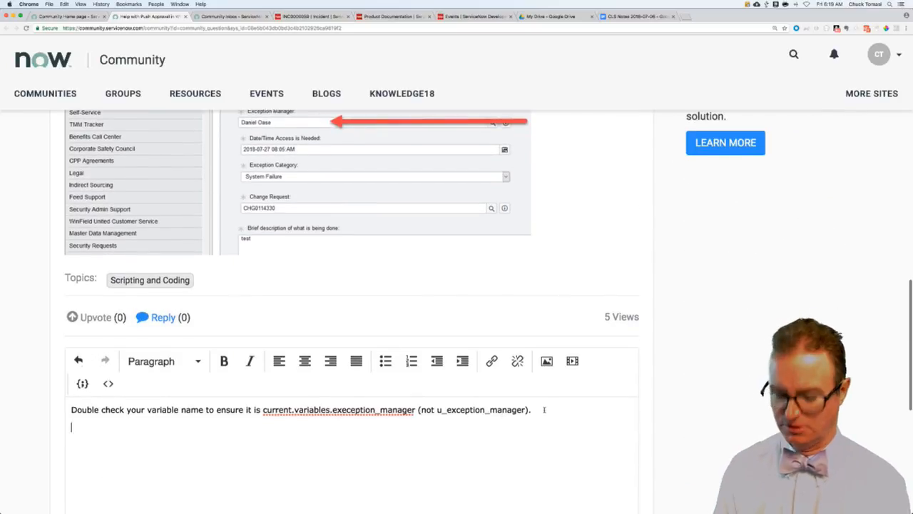
Add a suggestion to log the value with gs.info('EM=' + current.variables.exeception_manager); fixing typos along the way.
key(Return)
text(You could also use a)
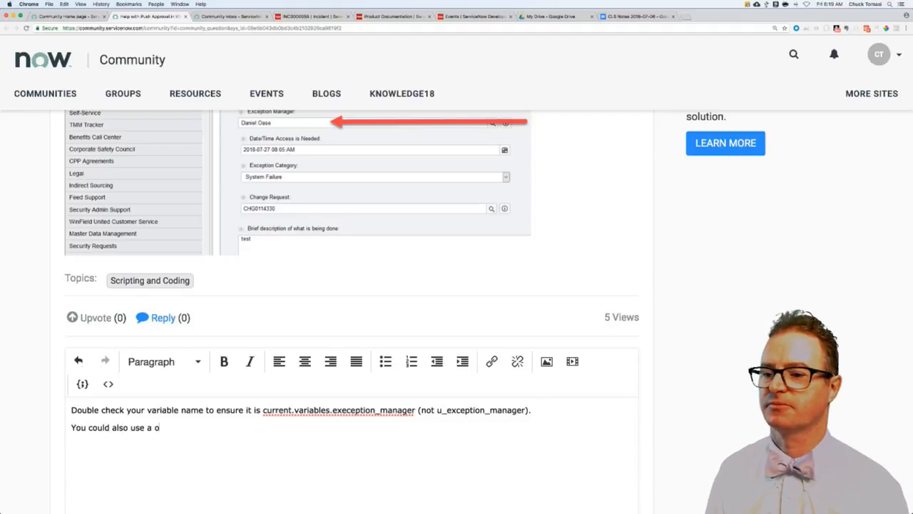
text(o)
text(ssage foin)
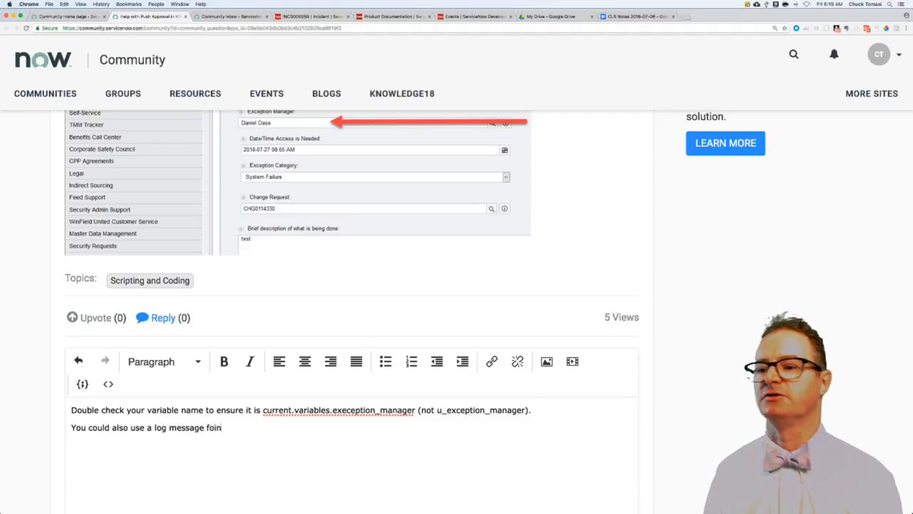
key(BackSpace)
text(ind the valur)
key(BackSpace)
key(BackSpace)
text(e of u_)
key(BackSpace)
key(BackSpace)
key(BackSpace)
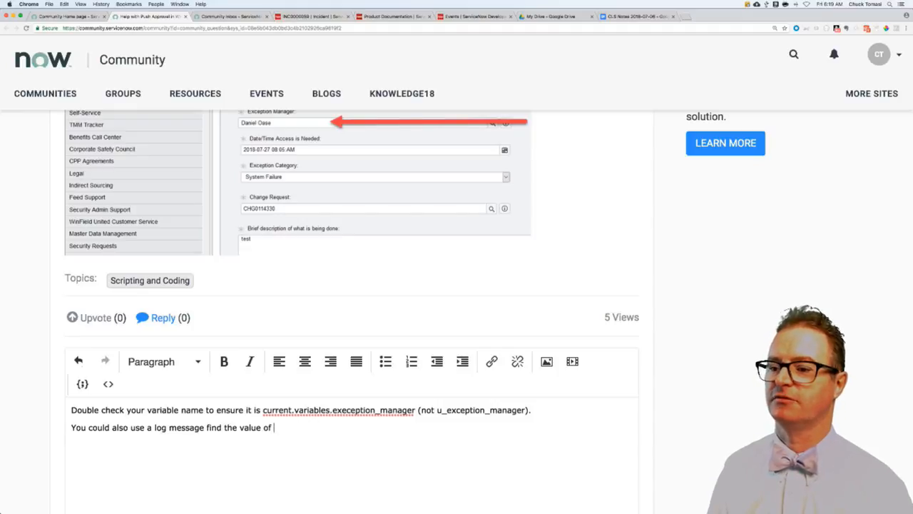
text(currentv)
key(BackSpace)
text(.)
text(r)
text(ariab)
text(ex)
text(ion)
key(BackSpace)
key(BackSpace)
key(BackSpace)
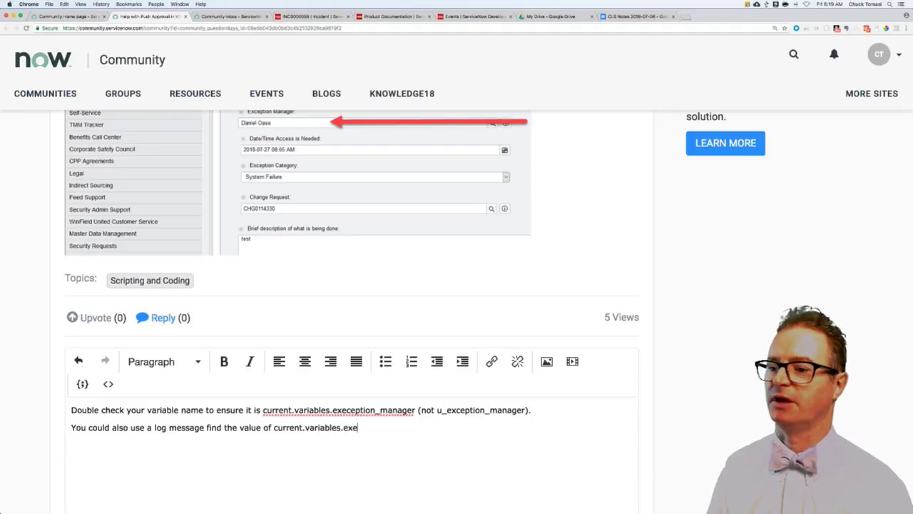
text(eption_manager)
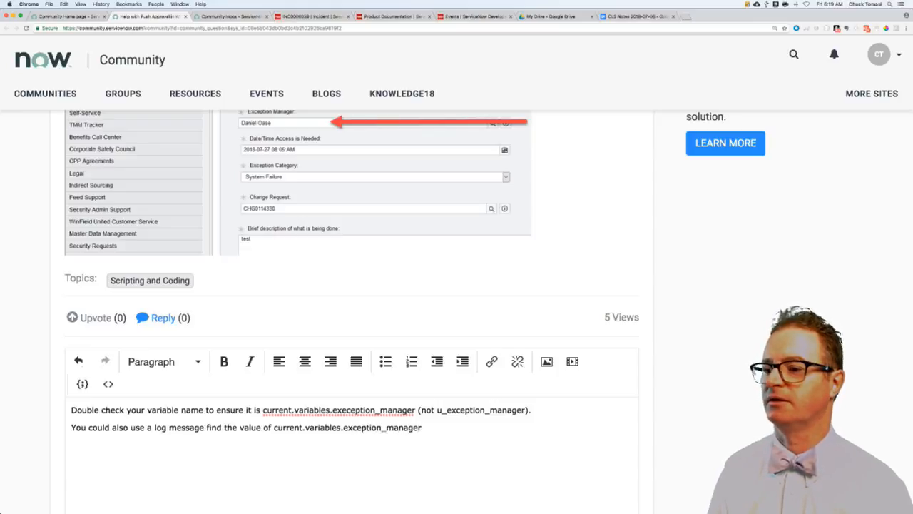
text(eck the)
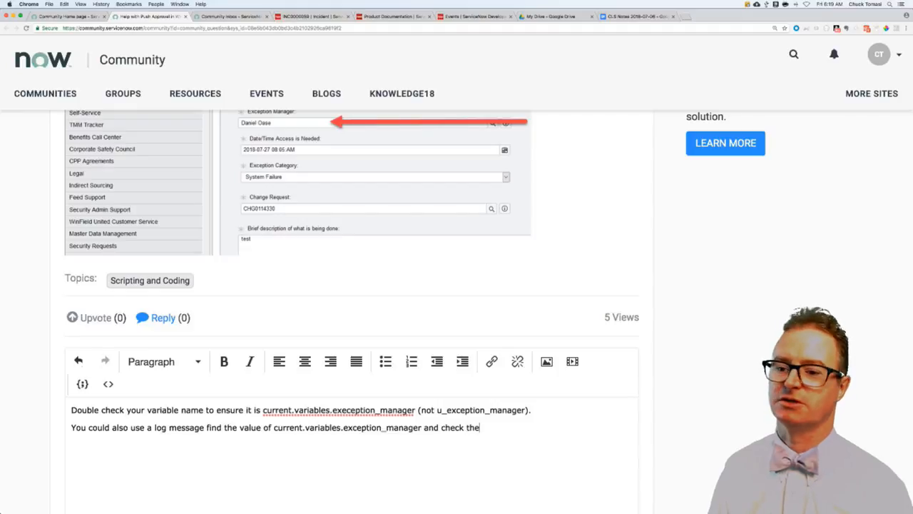
text(gs.info()
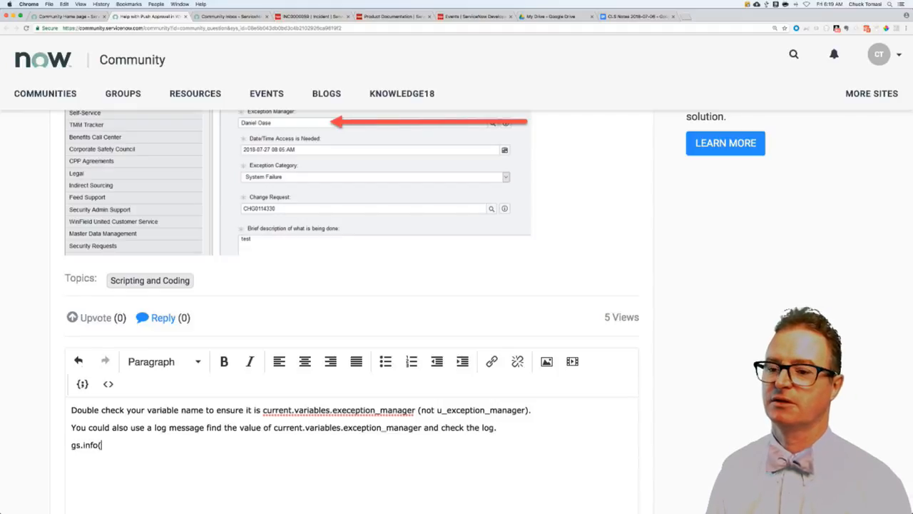
text(')
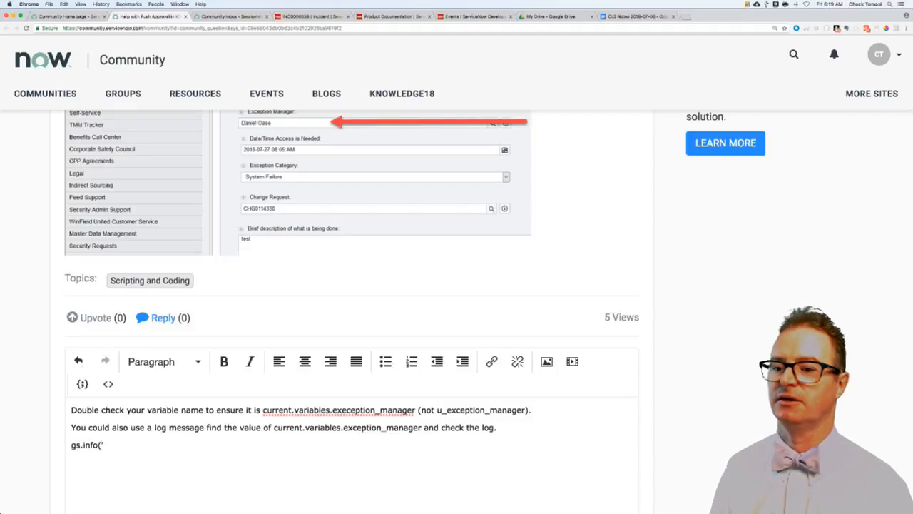
text(EM-)
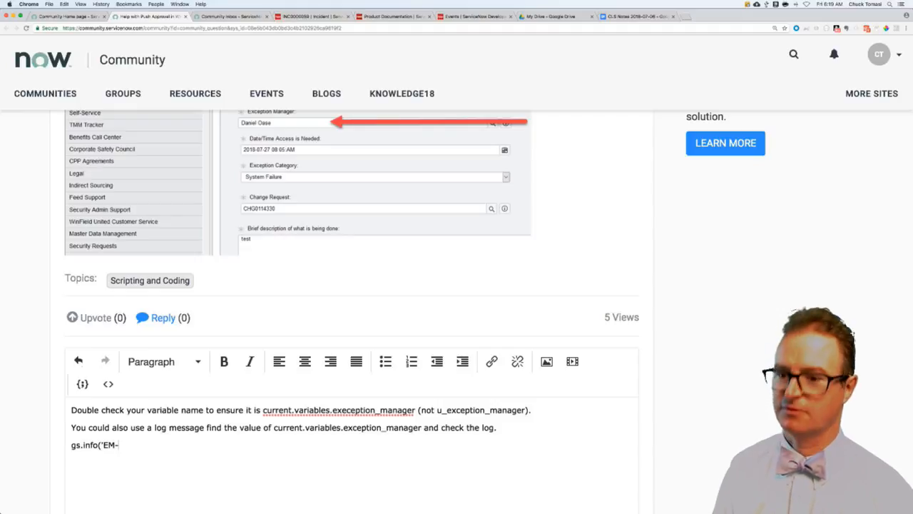
key(BackSpace)
text(=')
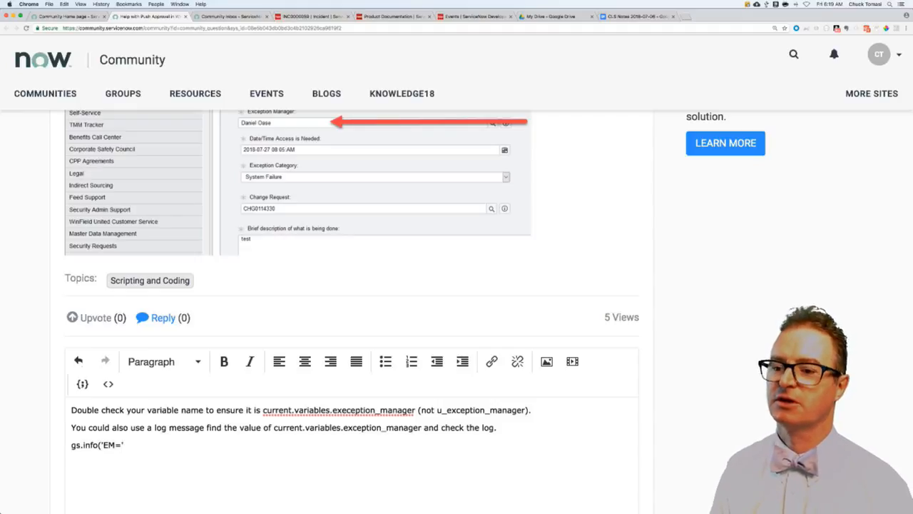
text( + )
text(current.v)
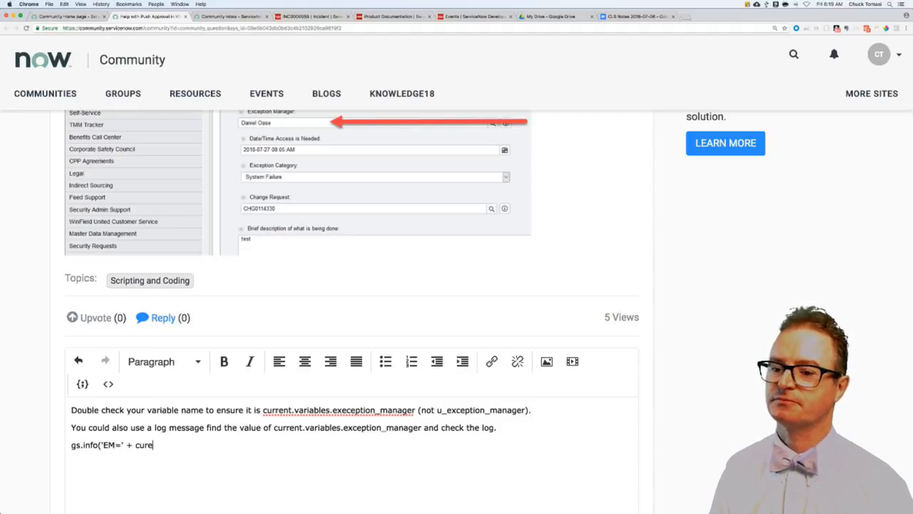
text(ariables.exece)
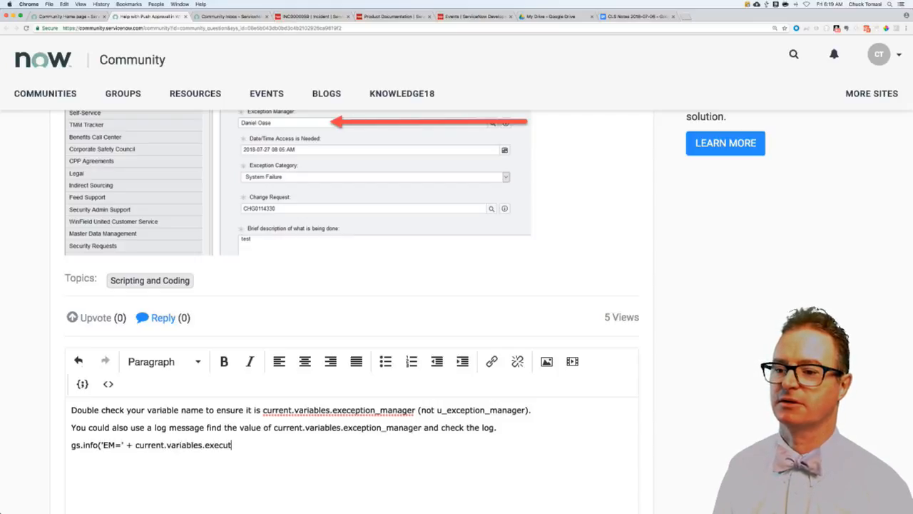
text(ption)
key(BackSpace)
key(BackSpace)
text(manaager)
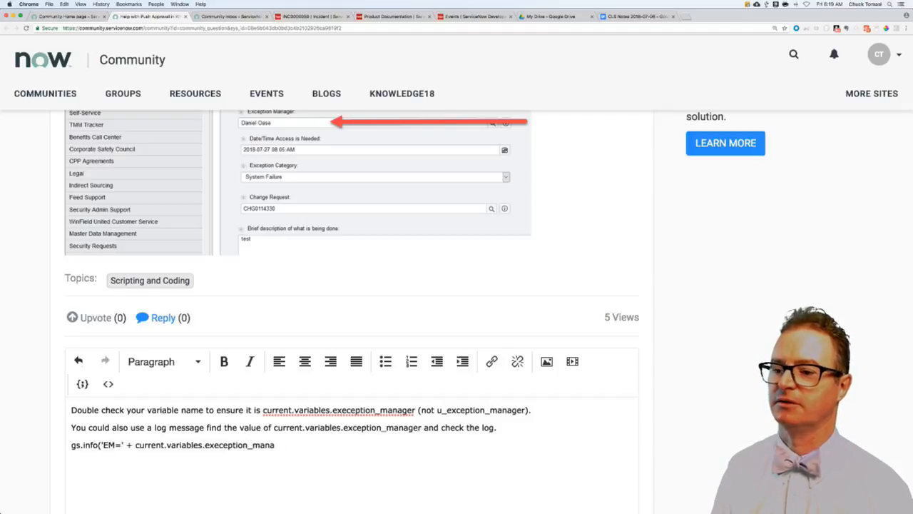
text(ger);)
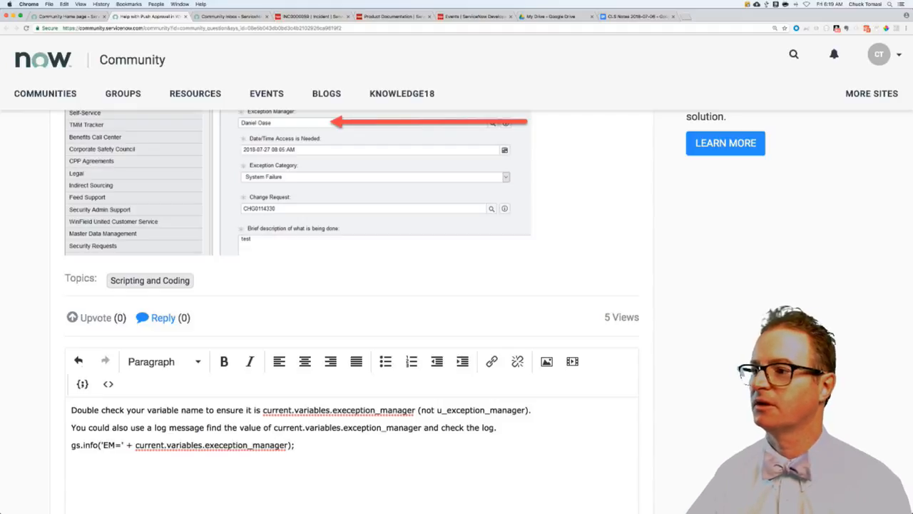
scroll(582, 354, down, 3)
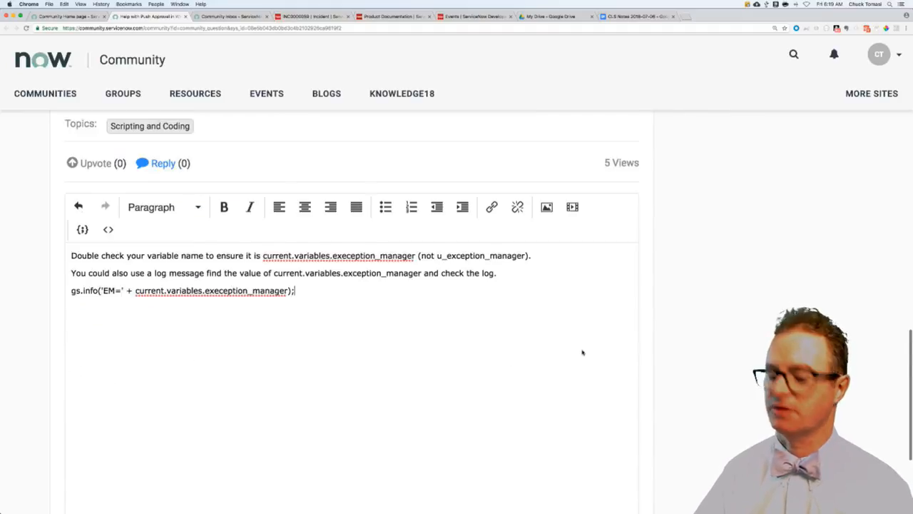
scroll(582, 354, down, 3)
Post the finished reply on the Help with Push Approval in WF question.
click(617, 421)
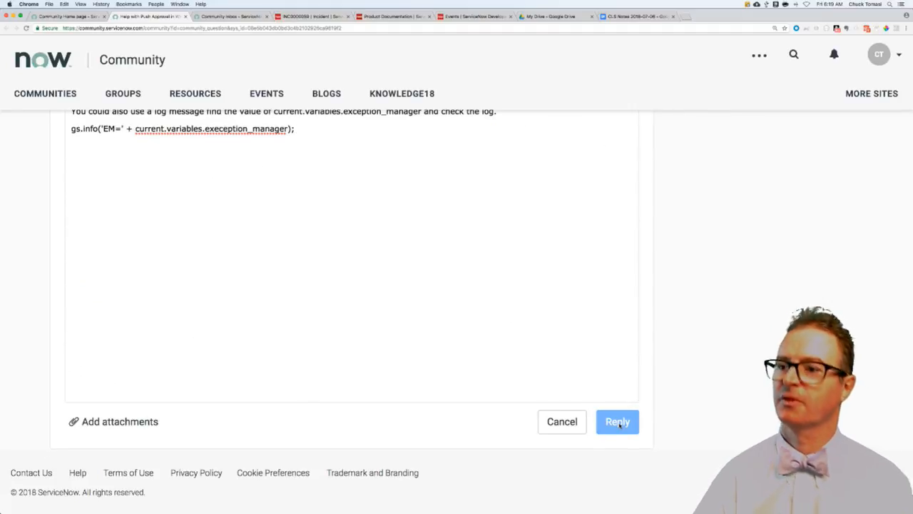
click(619, 423)
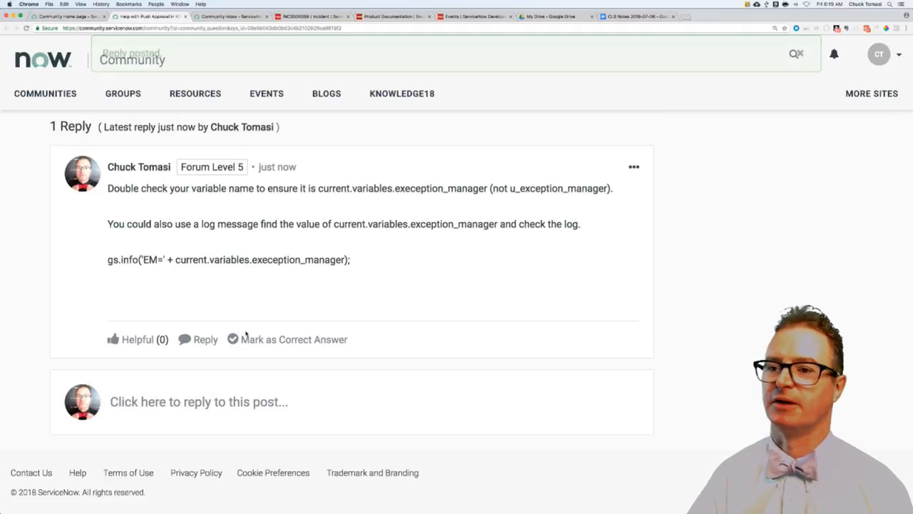
scroll(82, 227, up, 10)
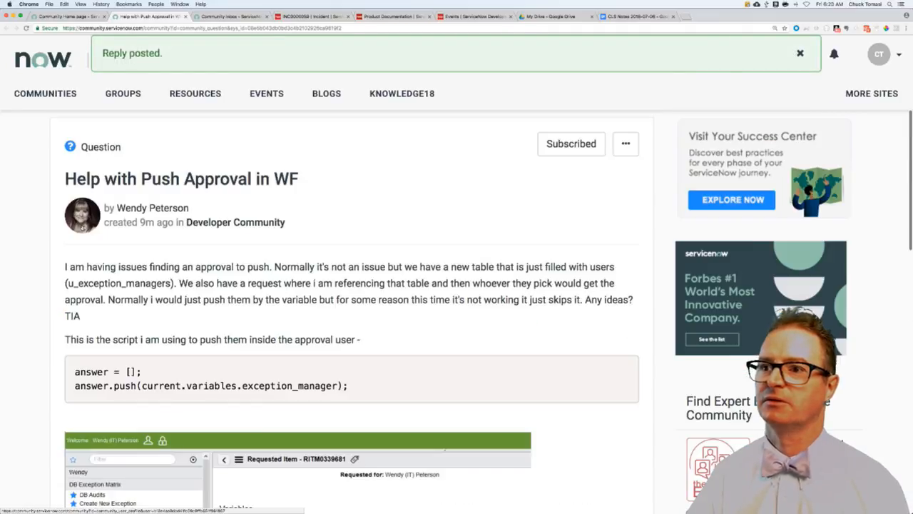
Reload the unreplied list and bring up the business service data extraction question in its own tab.
key(ctrl+shift+Tab)
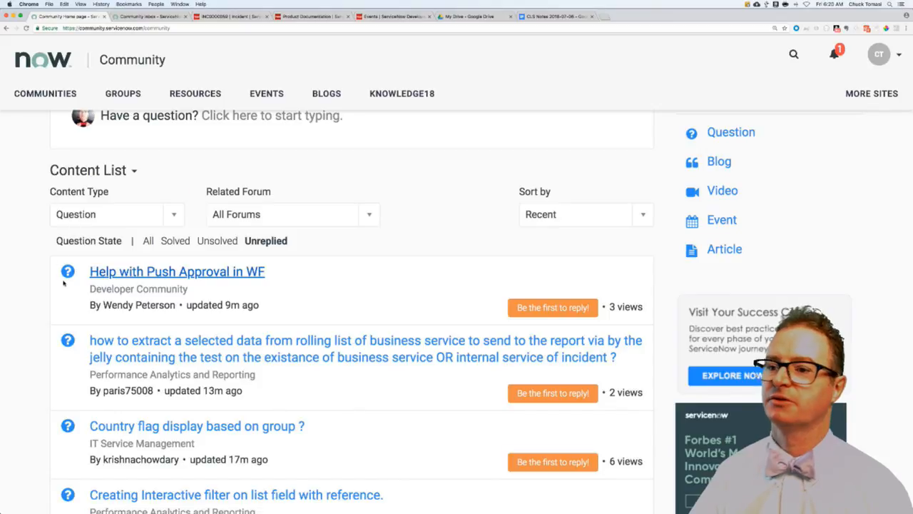
key(ctrl+plus)
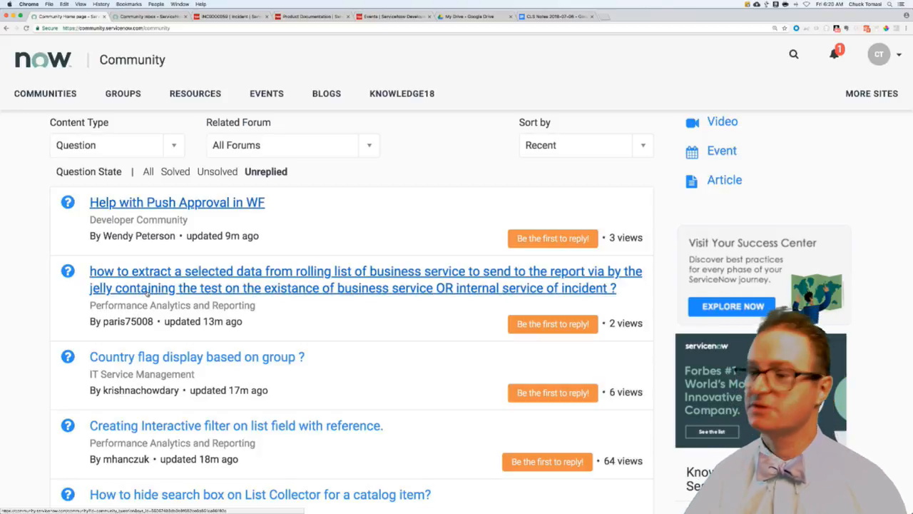
super+click(147, 289)
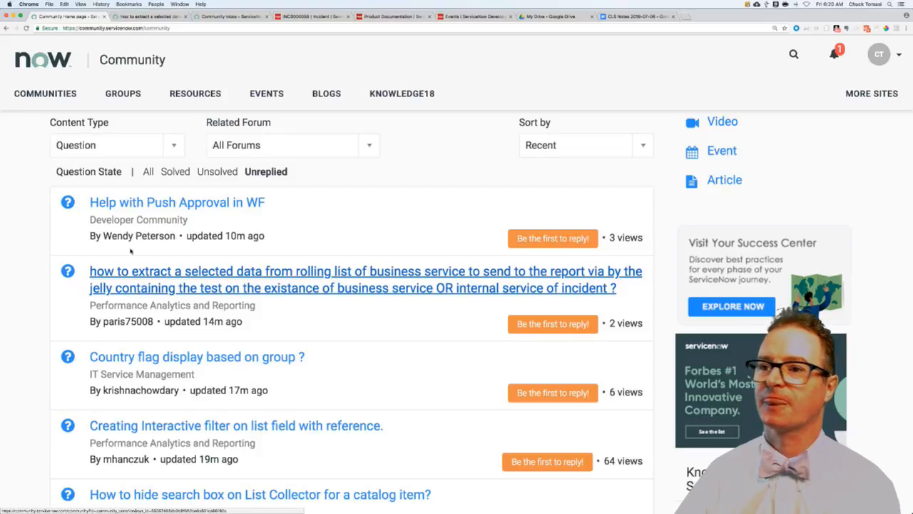
click(148, 16)
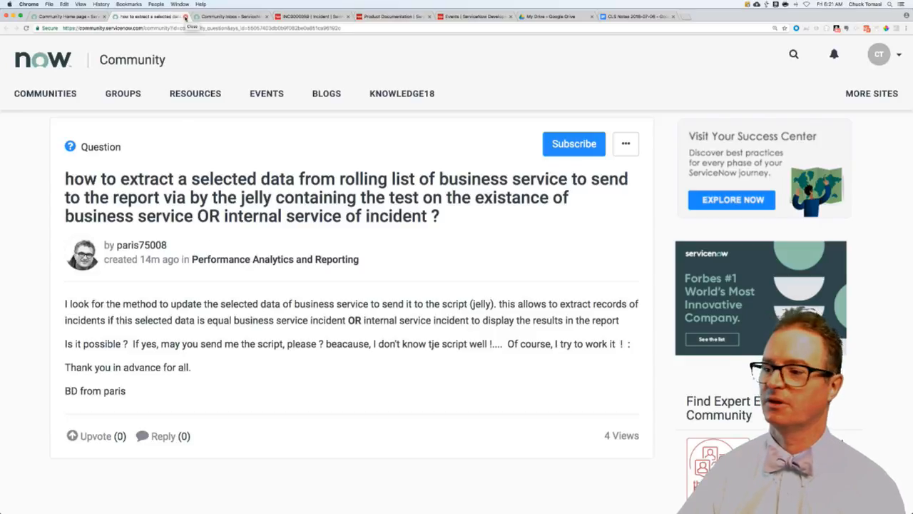
Reply asking the poster what business requirement and use case lies behind their jelly question, then post it.
click(163, 436)
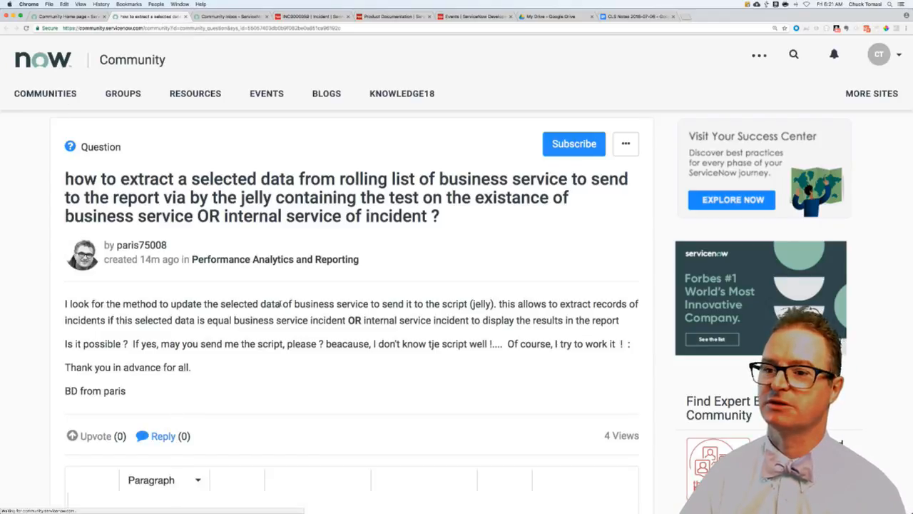
scroll(187, 320, down, 5)
scroll(188, 319, down, 2)
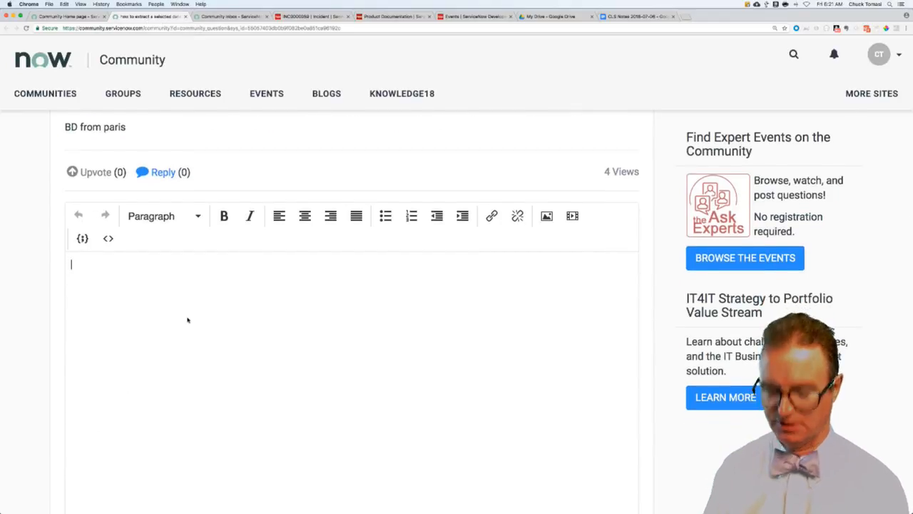
scroll(188, 320, down, 1)
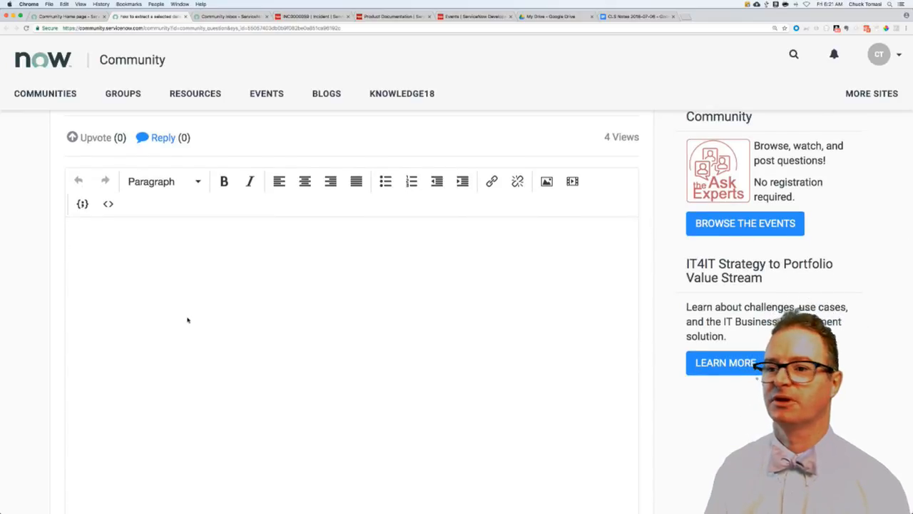
text(Can you please state the business requirement that is d)
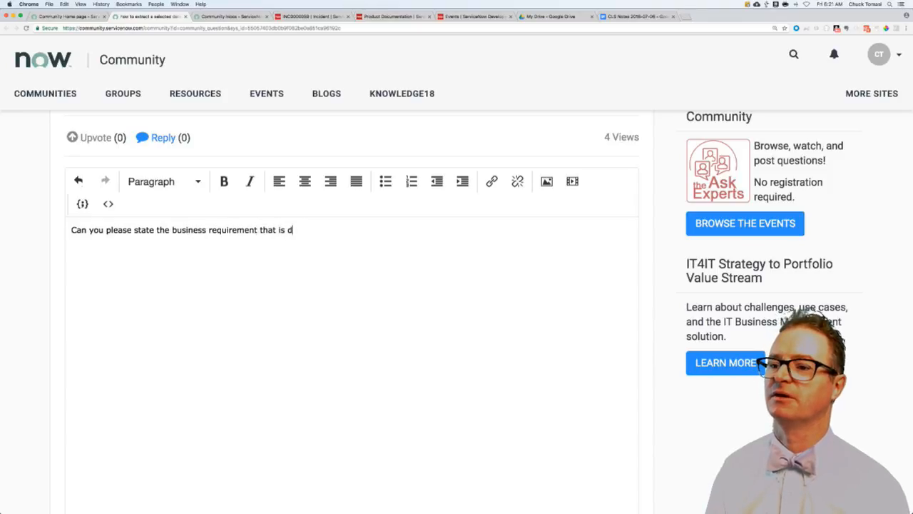
text(riv)
key(BackSpace)
key(BackSpace)
key(BackSpace)
text(riving this? It sounds very technical and I'm having a tough time undestanding)
key(BackSpace)
key(BackSpace)
key(BackSpace)
key(BackSpace)
key(BackSpace)
key(BackSpace)
key(BackSpace)
text(rstad)
key(BackSpace)
text(nding how the)
key(BackSpace)
text(Jelly factors in to all this. Aside from the technical requirements, what is eu)
key(BackSpace)
key(BackSpace)
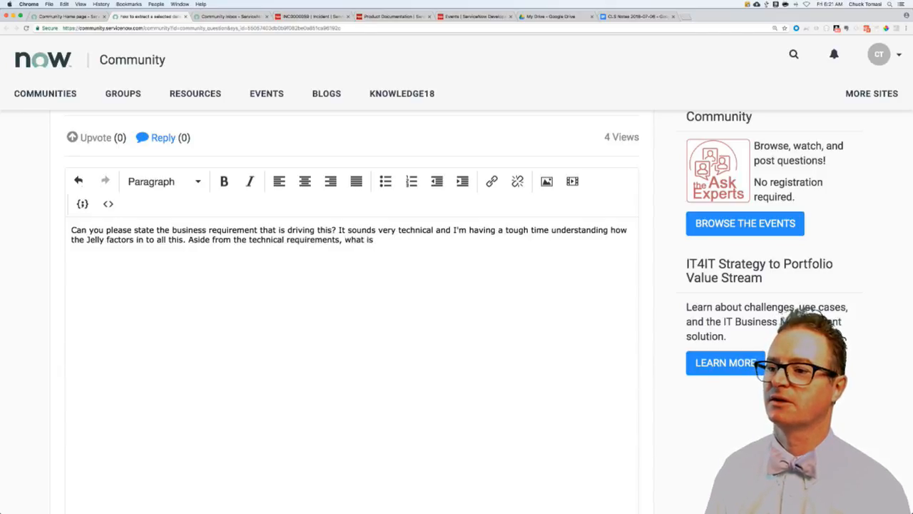
text(the use case or bsuines)
key(BackSpace)
key(BackSpace)
key(BackSpace)
key(BackSpace)
key(BackSpace)
key(BackSpace)
text(usine)
key(BackSpace)
key(BackSpace)
key(BackSpace)
text(siness requirement?)
scroll(378, 315, down, 5)
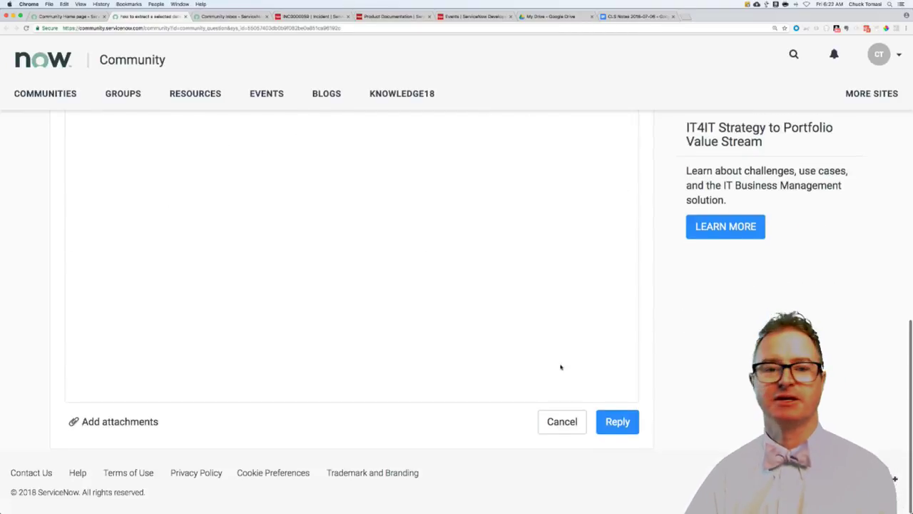
click(617, 421)
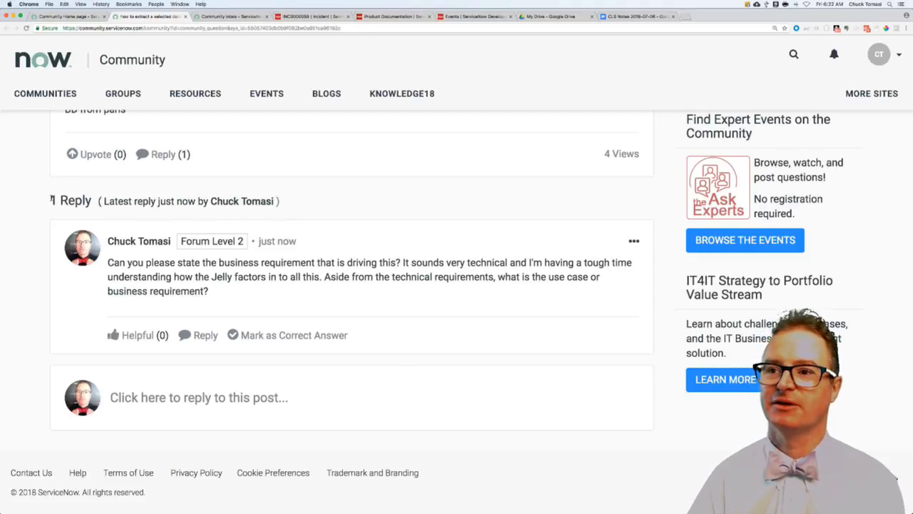
Return to the unreplied questions list tab.
key(ctrl+shift+Tab)
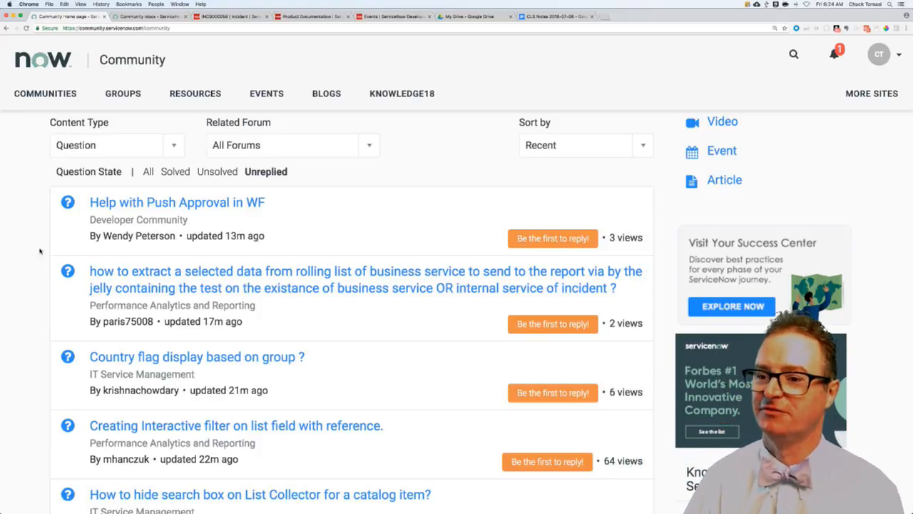
scroll(37, 284, down, 2)
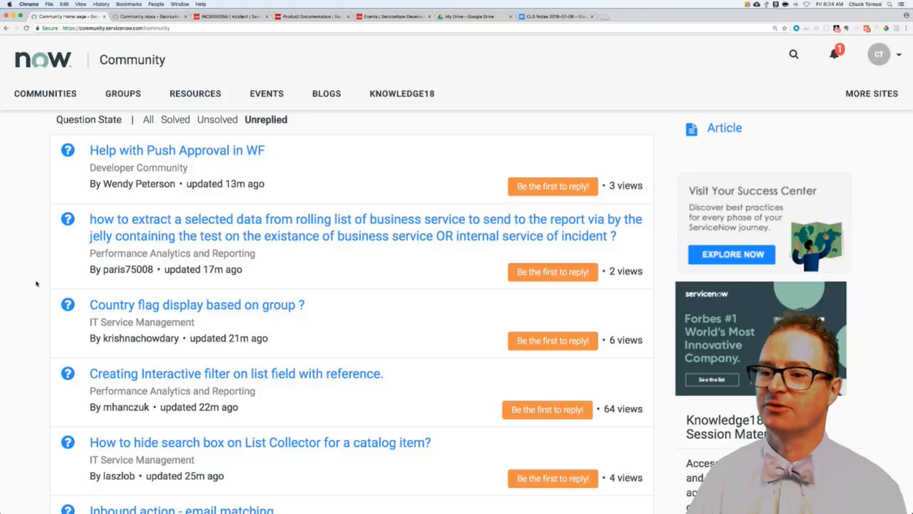
Bring up the Country flag display question and highlight the sys_user_grmember table name in its jelly code.
super+click(142, 304)
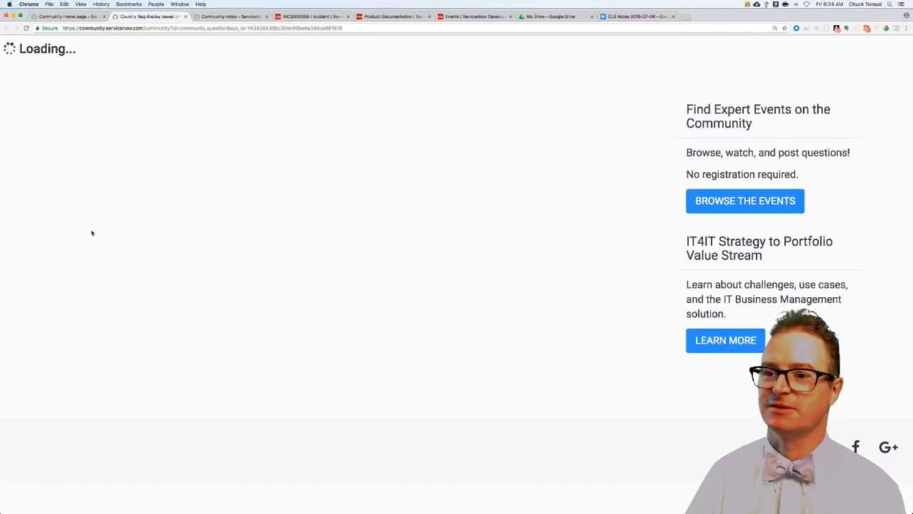
scroll(26, 241, down, 1)
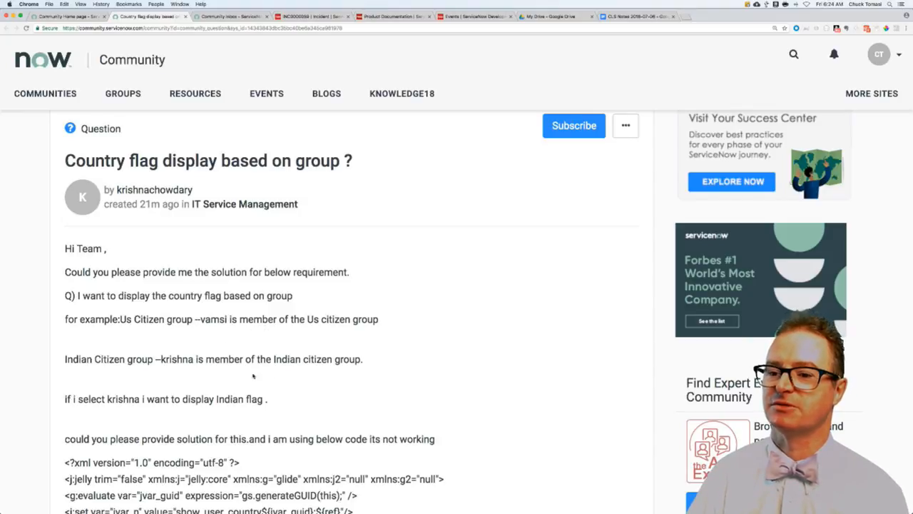
scroll(227, 403, down, 2)
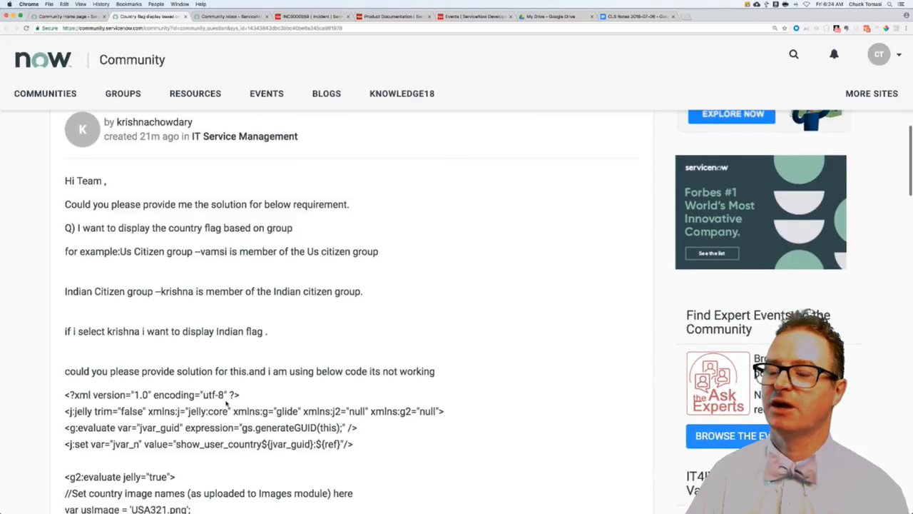
scroll(227, 402, down, 2)
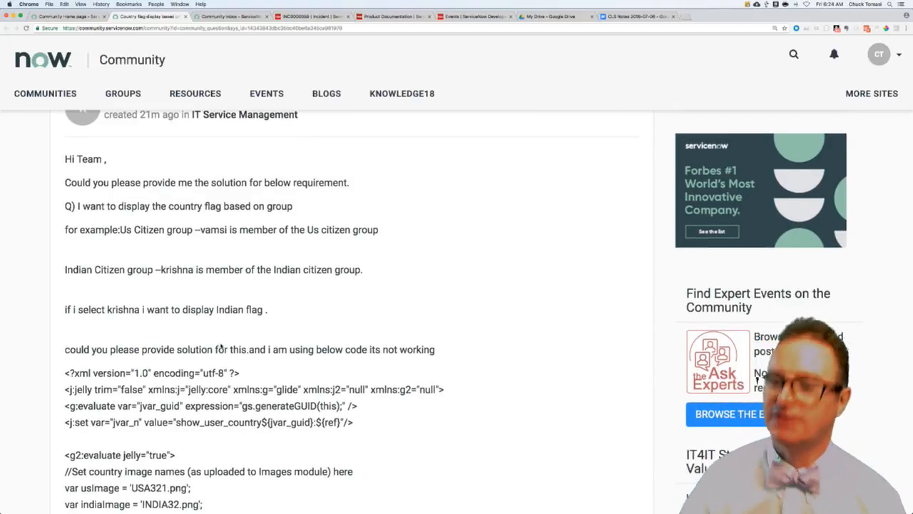
scroll(220, 346, down, 2)
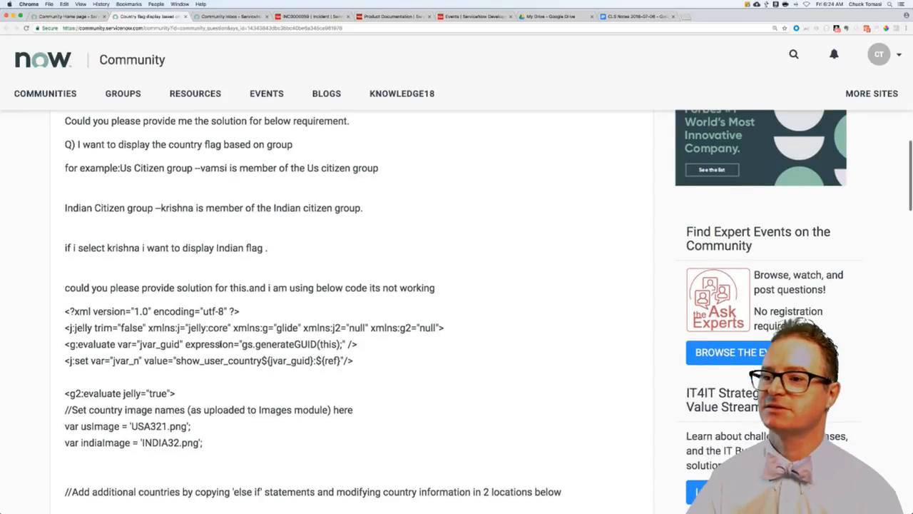
scroll(220, 345, down, 2)
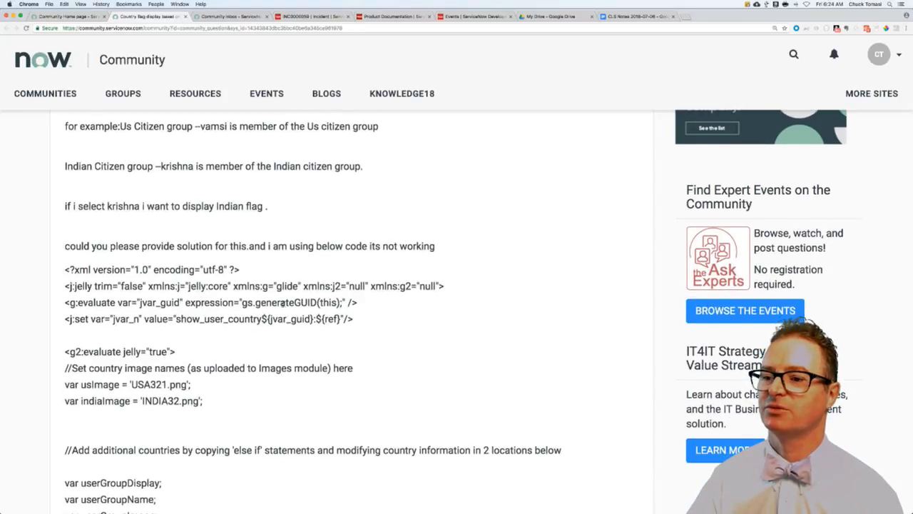
scroll(270, 320, down, 2)
scroll(270, 320, down, 2)
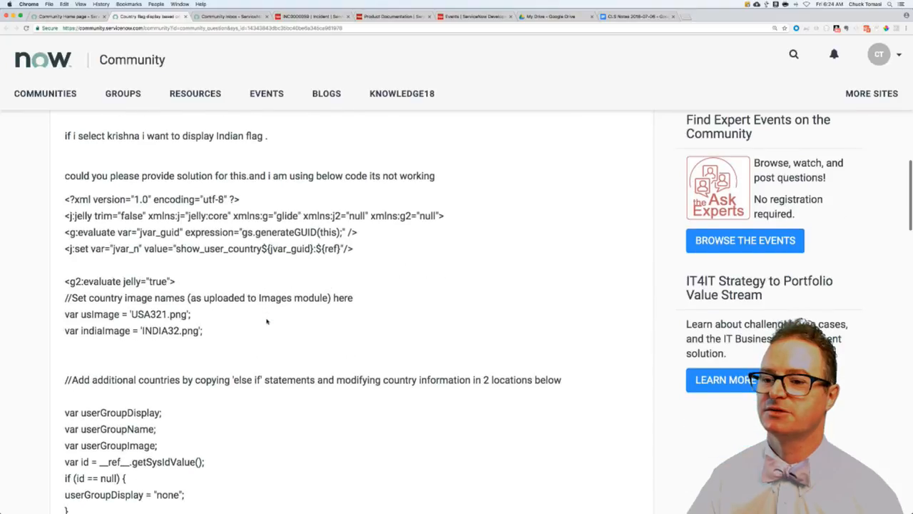
scroll(270, 320, down, 2)
scroll(267, 321, down, 2)
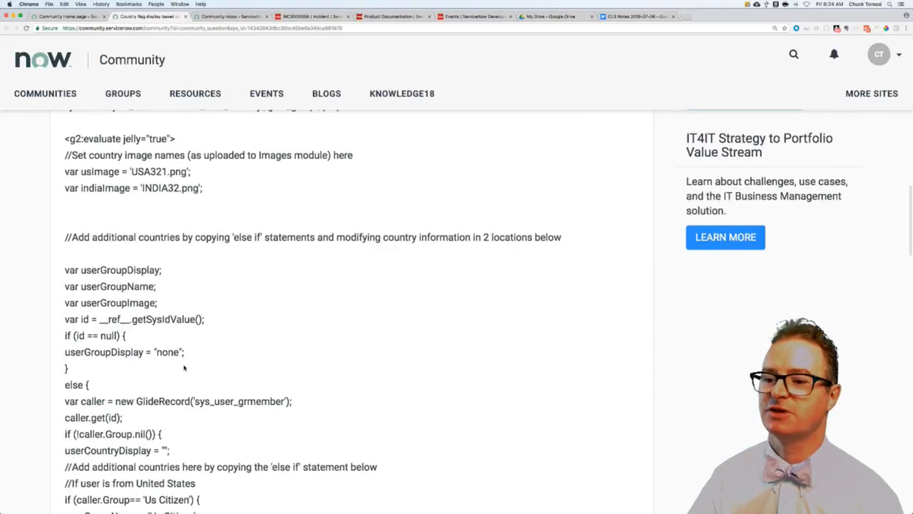
scroll(213, 402, down, 2)
scroll(200, 321, down, 2)
scroll(191, 286, down, 1)
drag(194, 285, 293, 287)
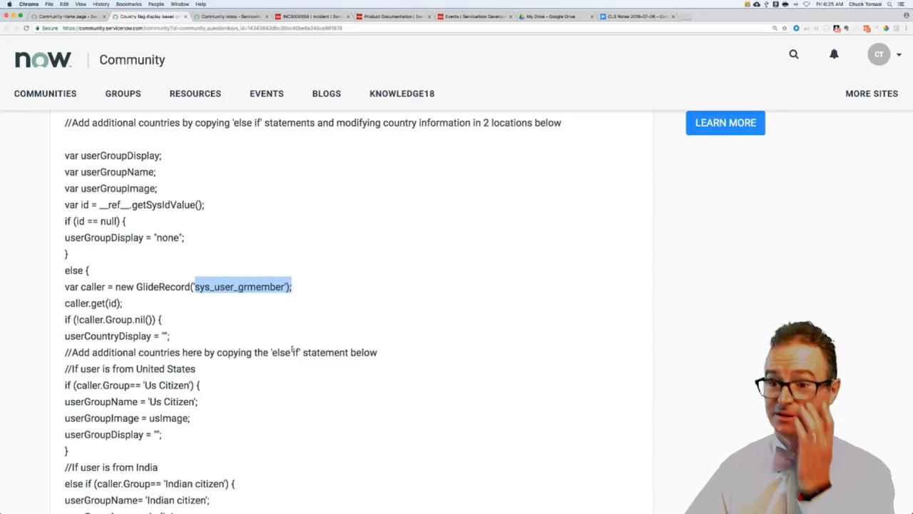
scroll(295, 350, down, 1)
scroll(295, 351, down, 3)
scroll(295, 350, down, 3)
scroll(294, 350, down, 3)
scroll(295, 350, down, 3)
scroll(295, 350, down, 3)
scroll(294, 351, down, 2)
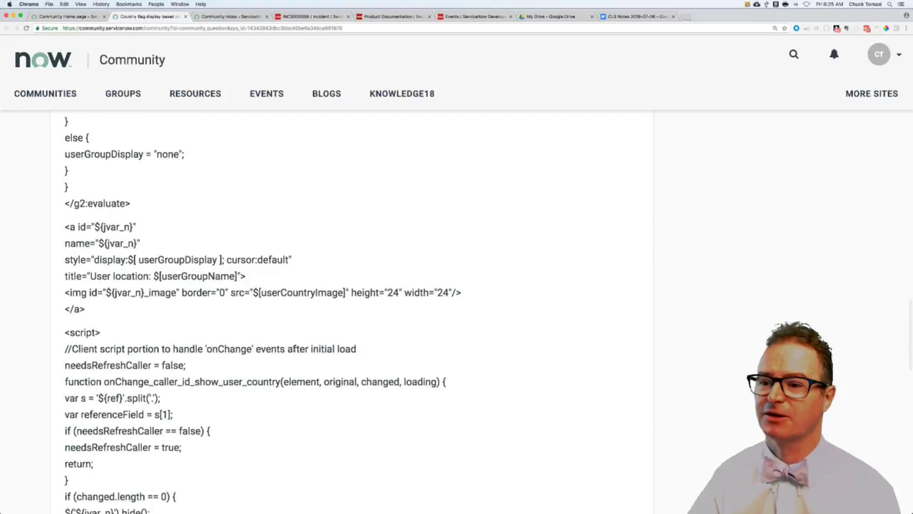
scroll(294, 350, down, 2)
scroll(294, 348, down, 4)
scroll(294, 348, down, 4)
scroll(294, 348, down, 4)
scroll(291, 359, down, 1)
Draft a reply warning users can be in many groups and asking what happens with two groups.
click(162, 426)
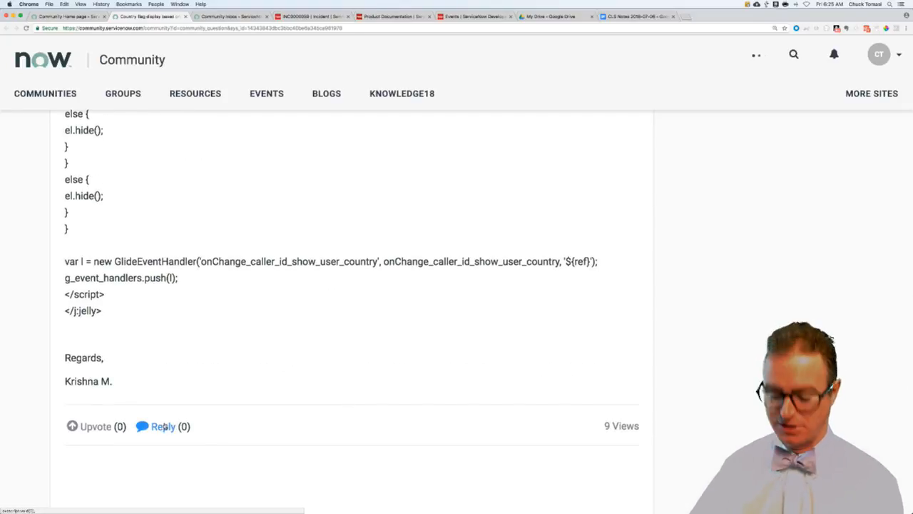
text(Since sys_user_grmember is a many-to-many )
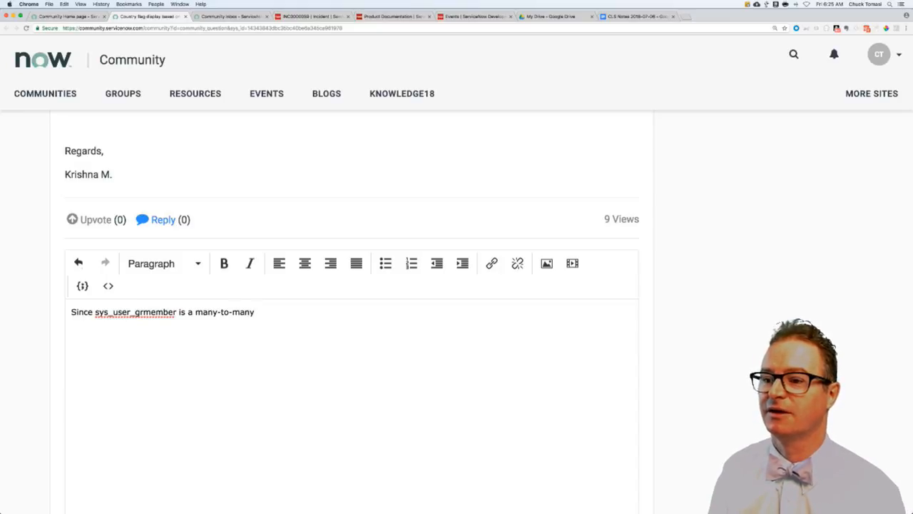
text(table, it's possible, and quite lik)
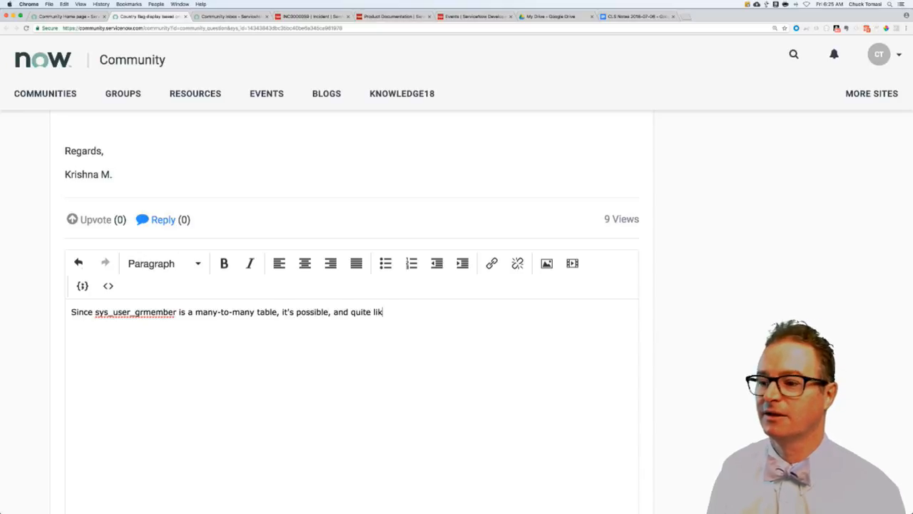
text(ely tha t)
key(BackSpace)
key(BackSpace)
text(t any user can be a)
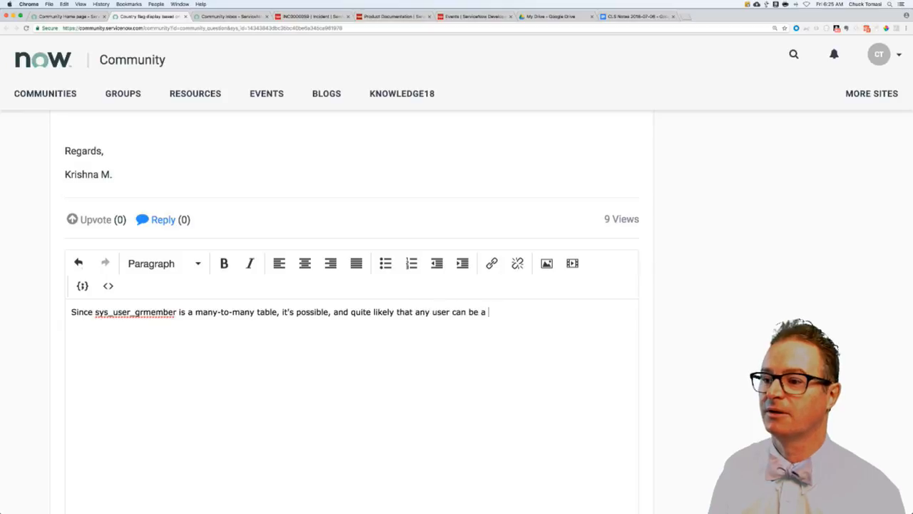
text( member of 0-n)
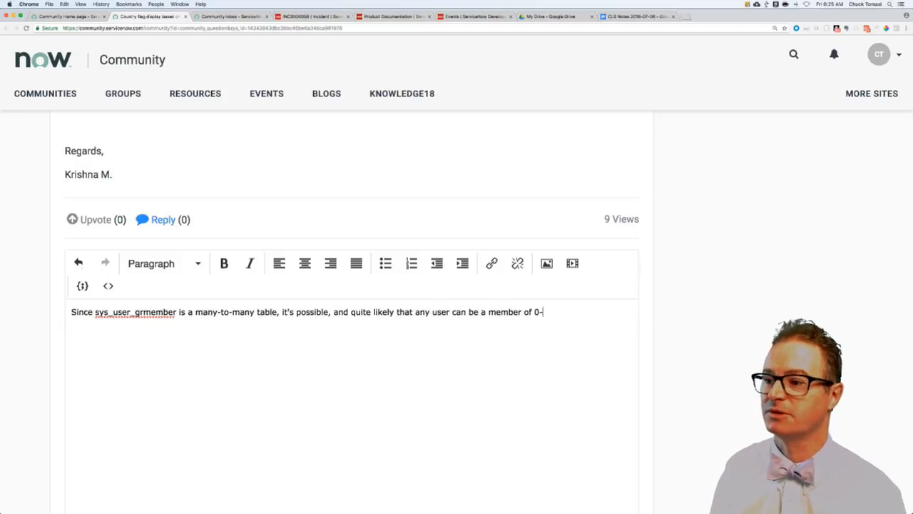
text( groups. You are making a bold a)
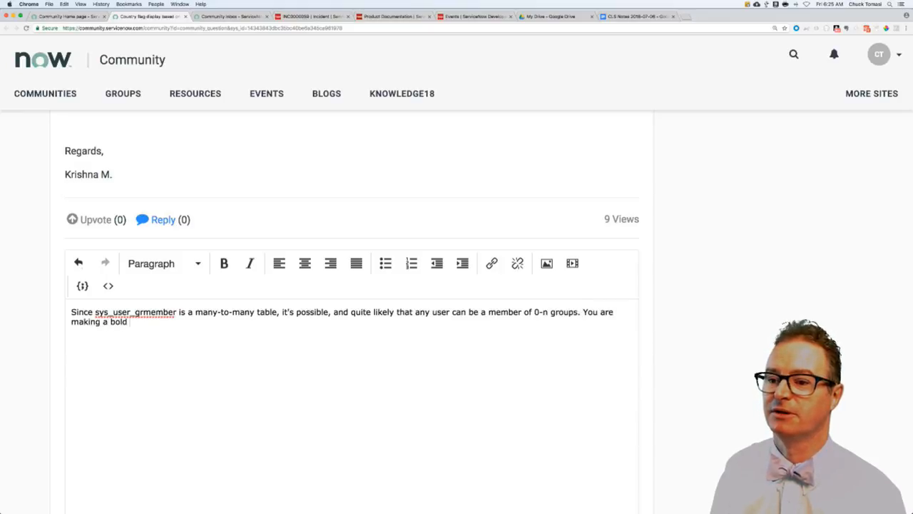
text(ssumption that they are not)
key(BackSpace)
key(BackSpace)
key(BackSpace)
text(onlo)
key(BackSpace)
text(in one group. )
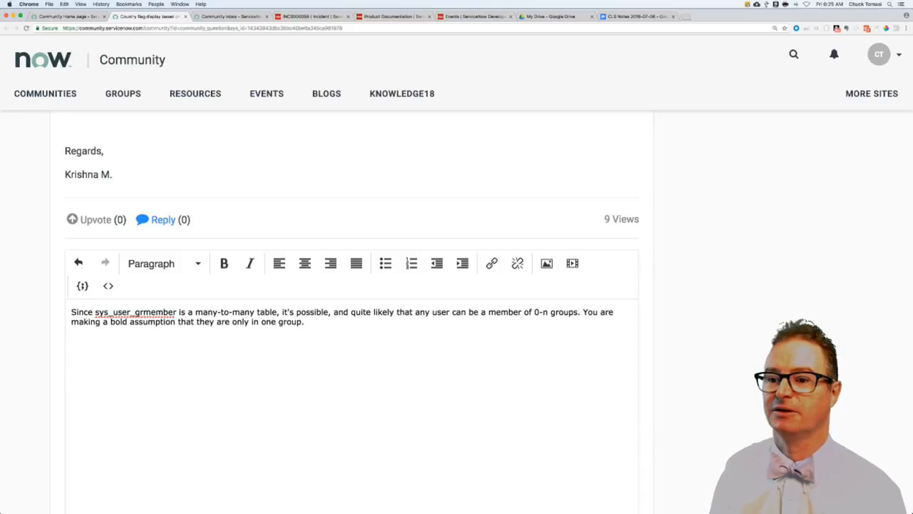
text(I a)
key(BackSpace)
key(BackSpace)
key(BackSpace)
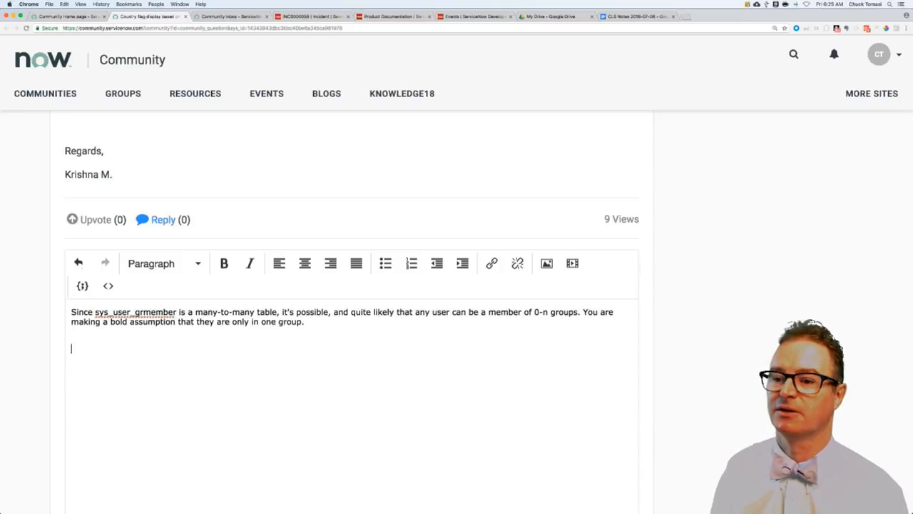
text(What do you exe)
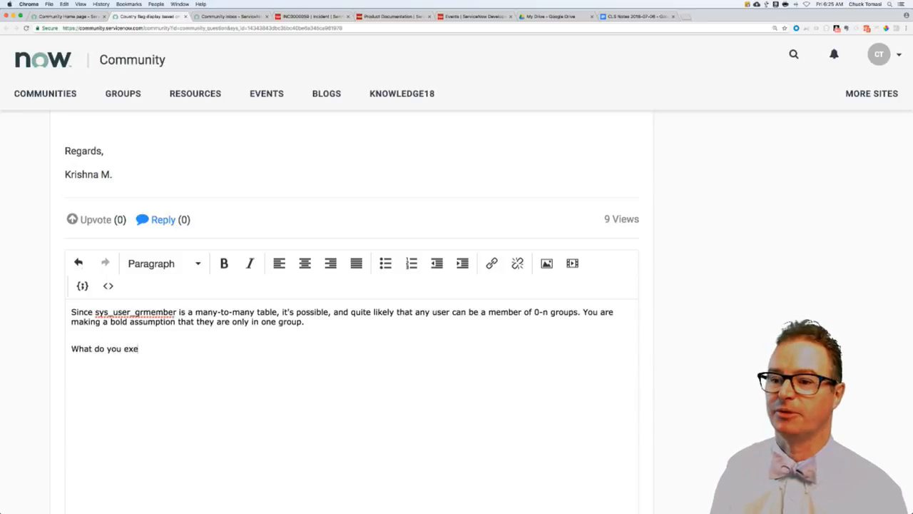
key(BackSpace)
text(pect to happe)
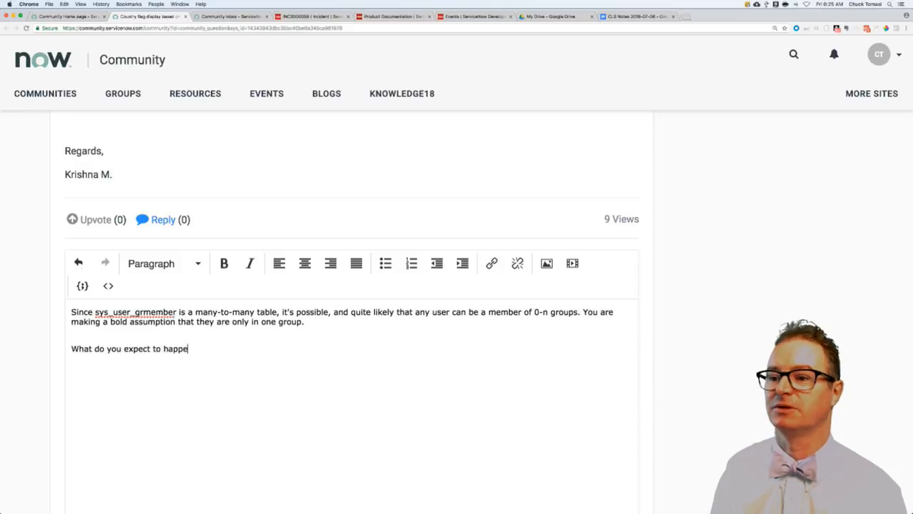
text(n when someone is in two group)
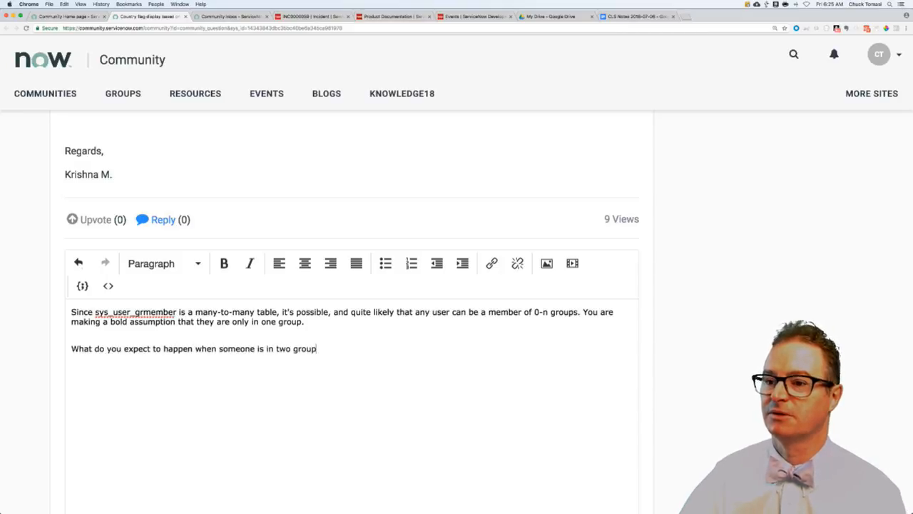
text(s?)
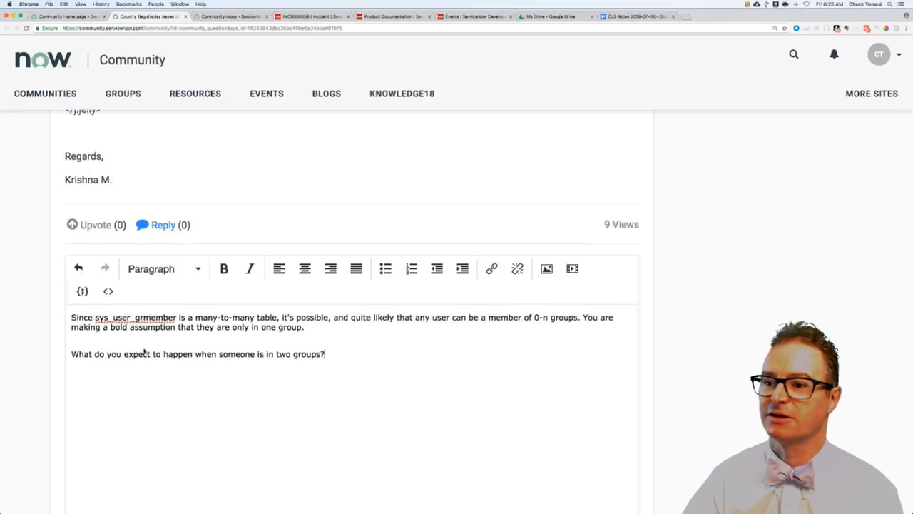
scroll(144, 350, up, 10)
scroll(144, 350, up, 3)
scroll(145, 349, up, 3)
scroll(144, 349, up, 2)
scroll(144, 349, up, 2)
scroll(144, 350, up, 4)
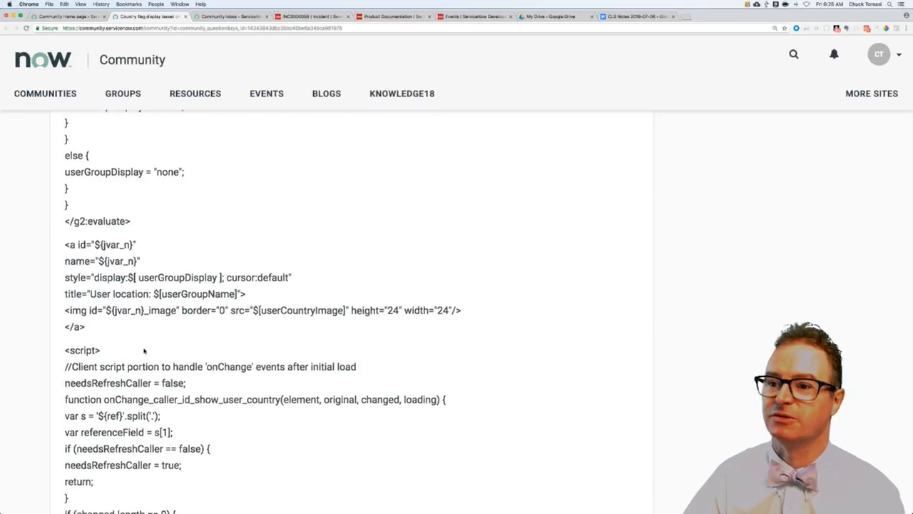
scroll(144, 349, up, 3)
scroll(144, 350, up, 4)
scroll(144, 350, up, 1)
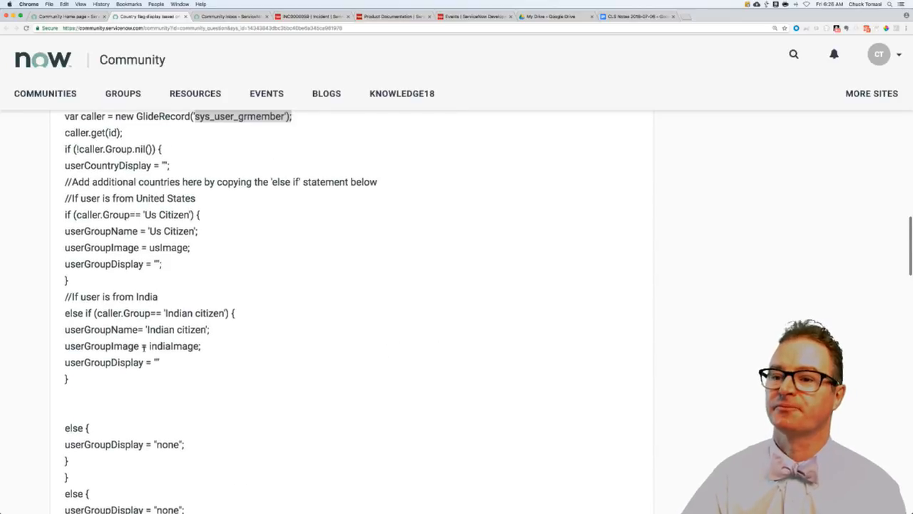
drag(110, 231, 199, 231)
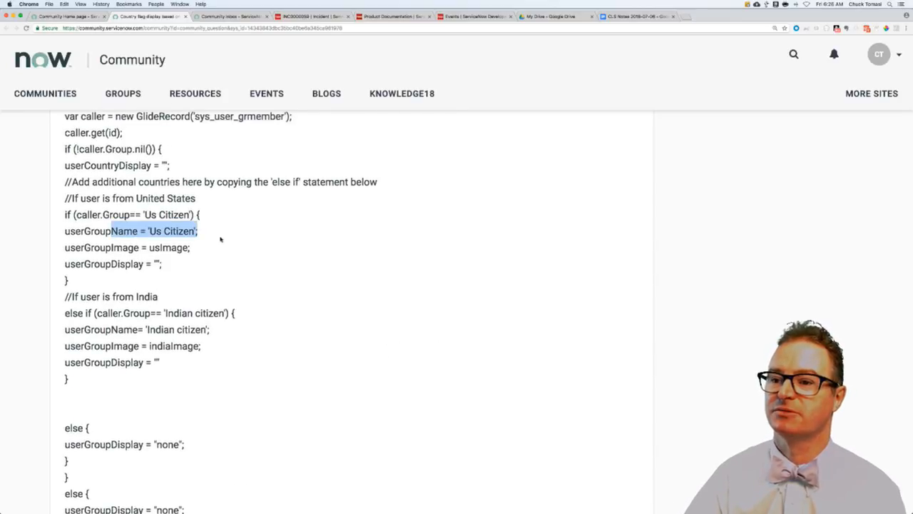
click(192, 246)
drag(126, 246, 204, 253)
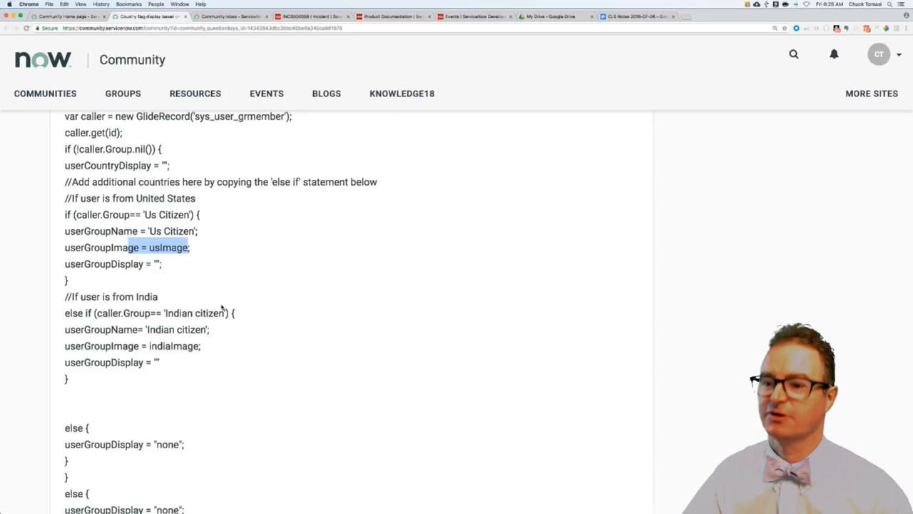
scroll(222, 306, down, 3)
scroll(222, 307, down, 3)
scroll(222, 307, down, 3)
scroll(222, 307, down, 3)
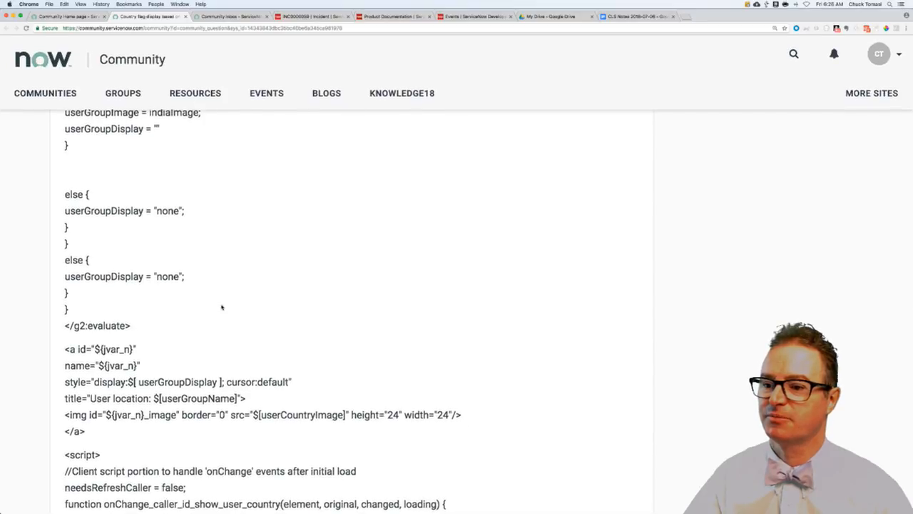
scroll(251, 362, down, 1)
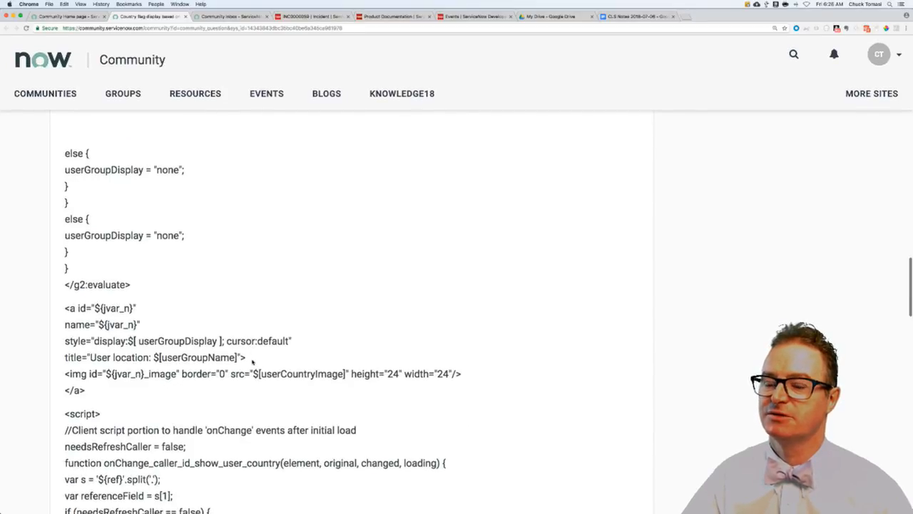
scroll(251, 362, down, 1)
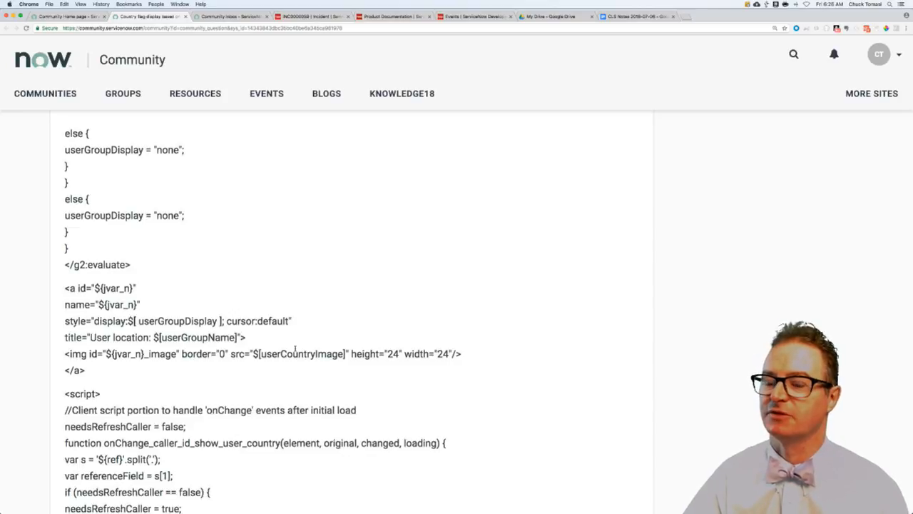
scroll(294, 349, down, 2)
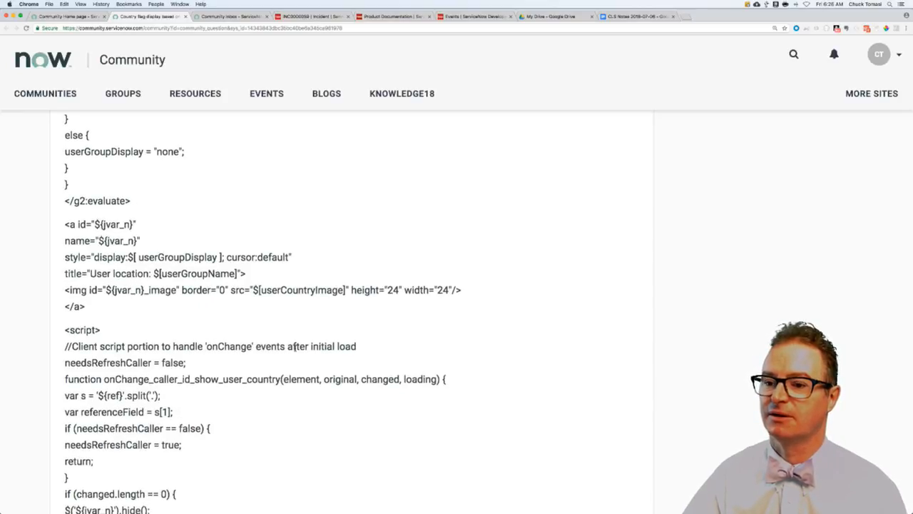
scroll(295, 349, down, 3)
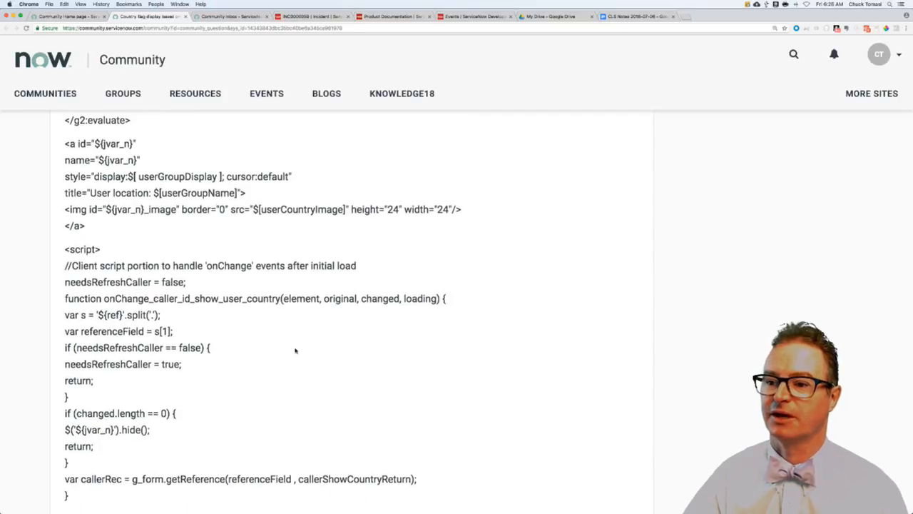
scroll(295, 350, down, 2)
scroll(294, 349, down, 3)
scroll(295, 349, down, 1)
scroll(294, 350, down, 2)
scroll(295, 350, down, 1)
scroll(295, 350, down, 1)
scroll(294, 350, down, 2)
scroll(294, 349, down, 2)
scroll(294, 350, down, 1)
scroll(295, 349, down, 1)
scroll(295, 350, down, 1)
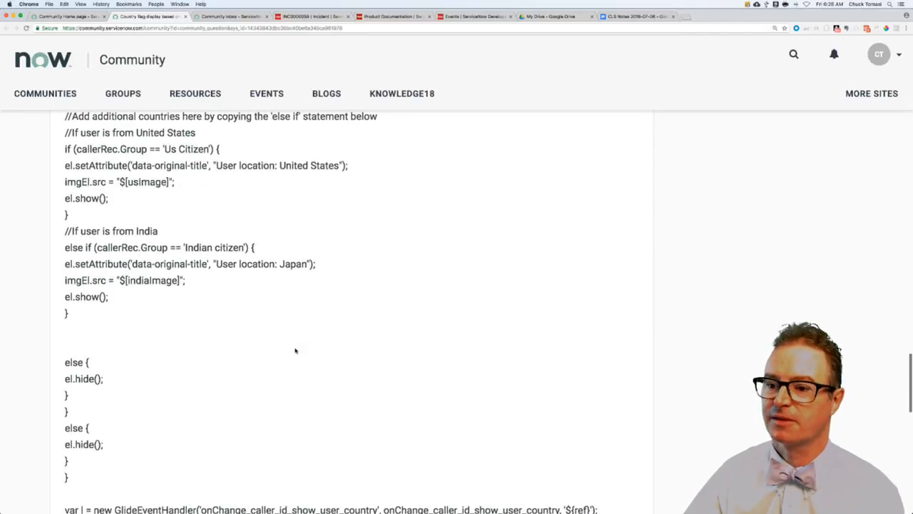
scroll(295, 349, down, 2)
scroll(294, 349, down, 1)
scroll(294, 350, down, 2)
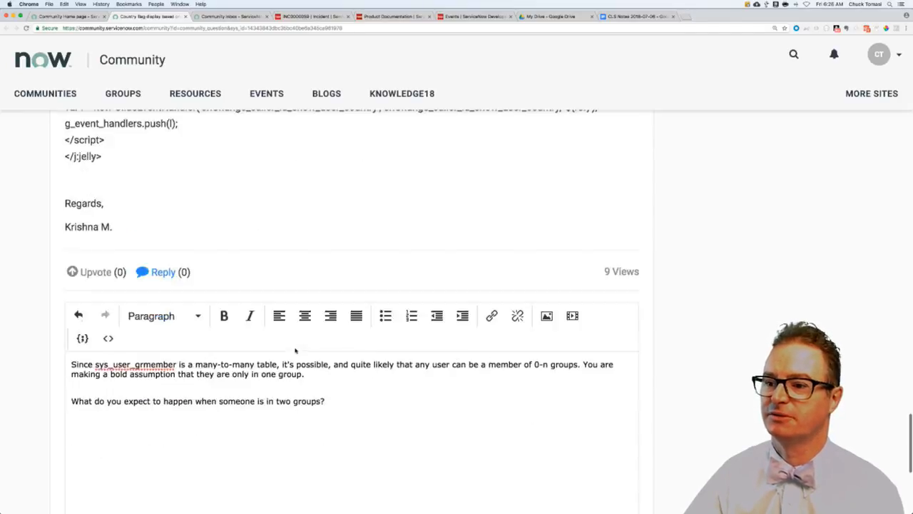
scroll(295, 349, down, 3)
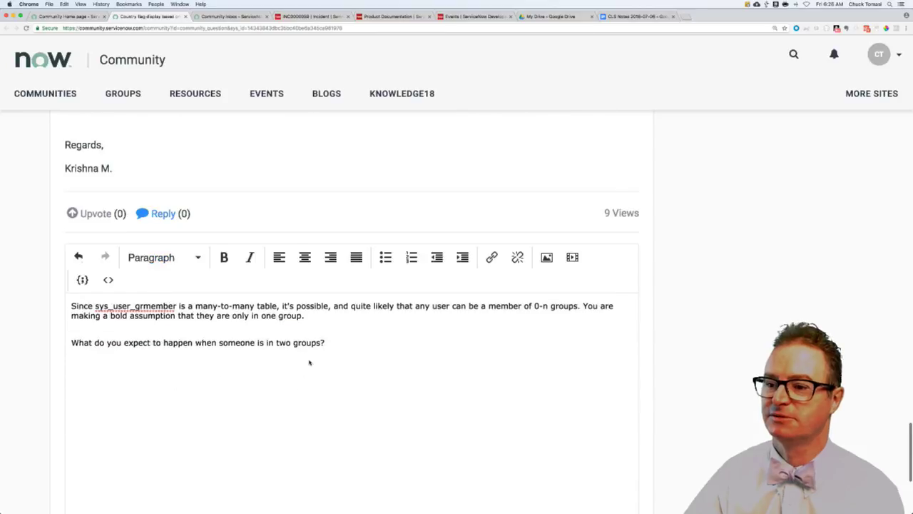
Reword 'two groups' to 'more than one group' and post the reply to the thread.
double_click(282, 308)
text(more )
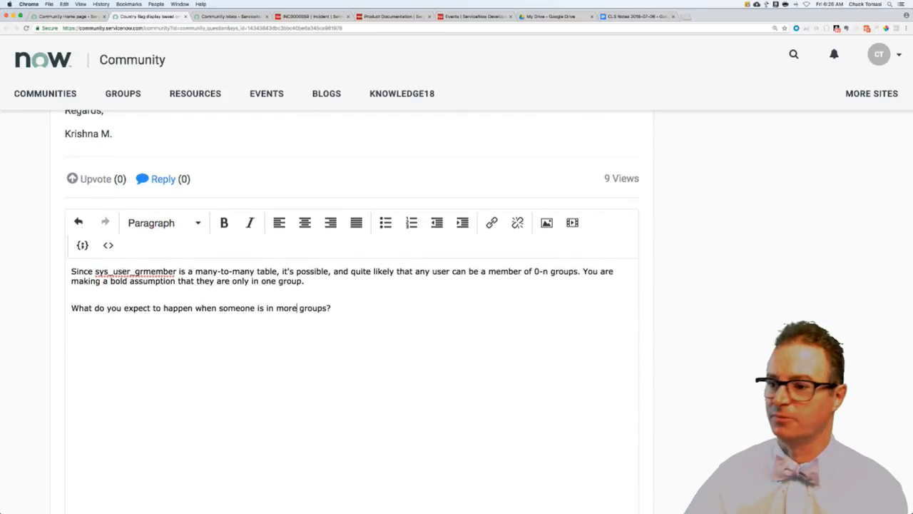
text(than one)
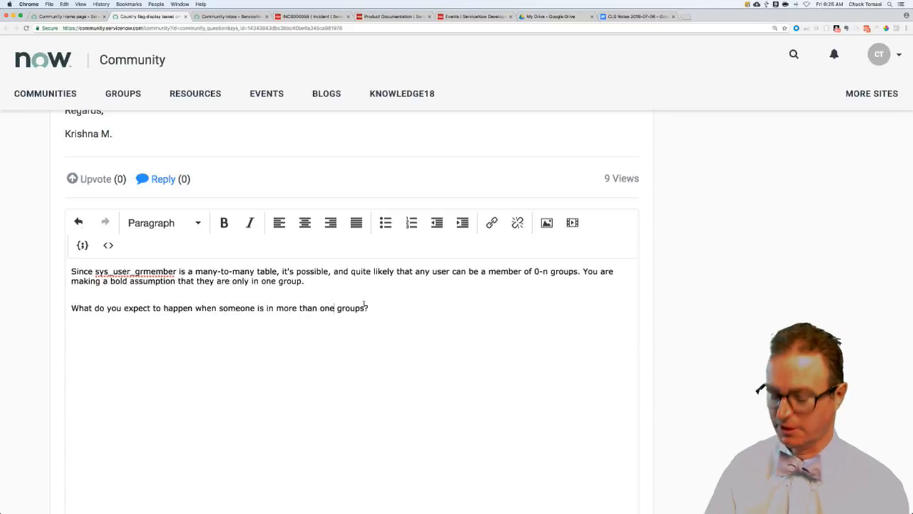
click(365, 308)
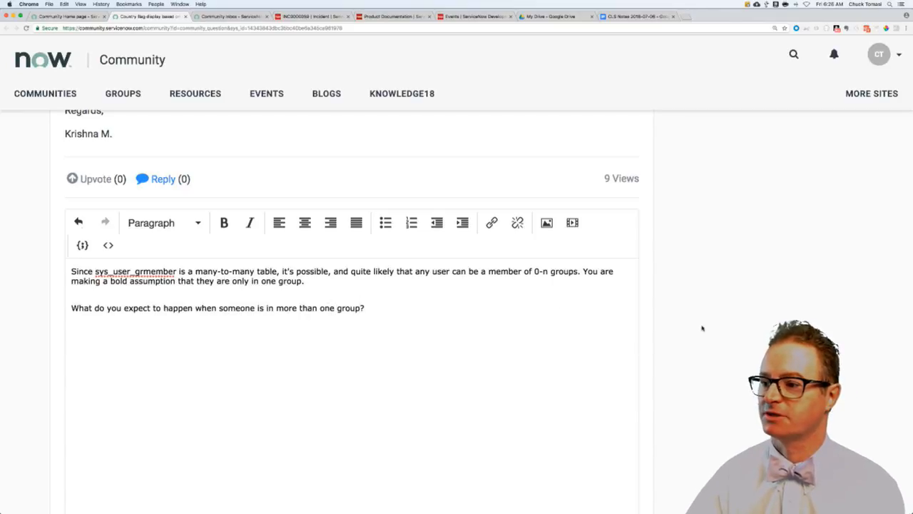
scroll(698, 337, down, 5)
click(632, 421)
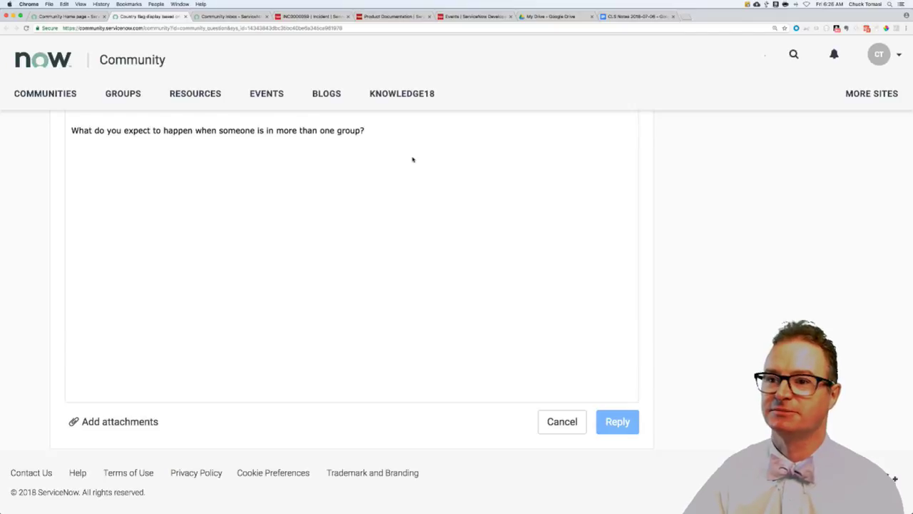
Close the Country flag question tab and reload the Community home page.
click(186, 17)
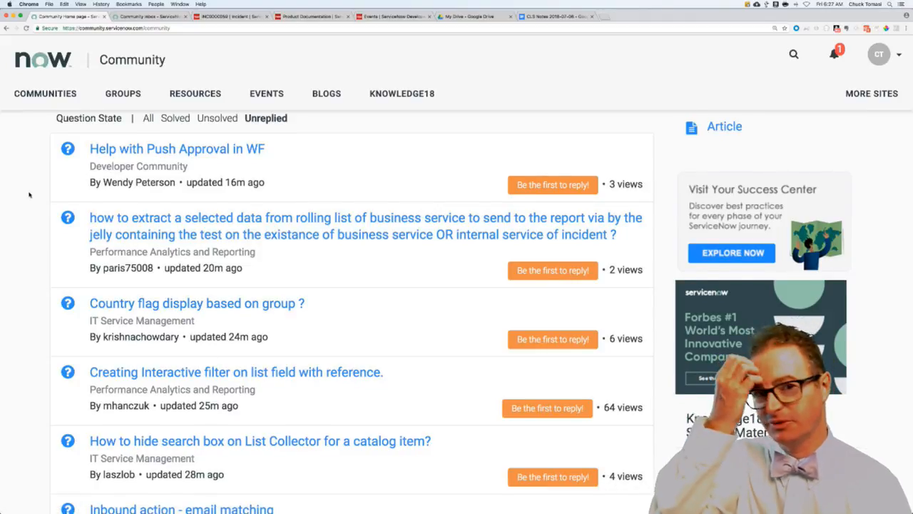
scroll(28, 193, down, 1)
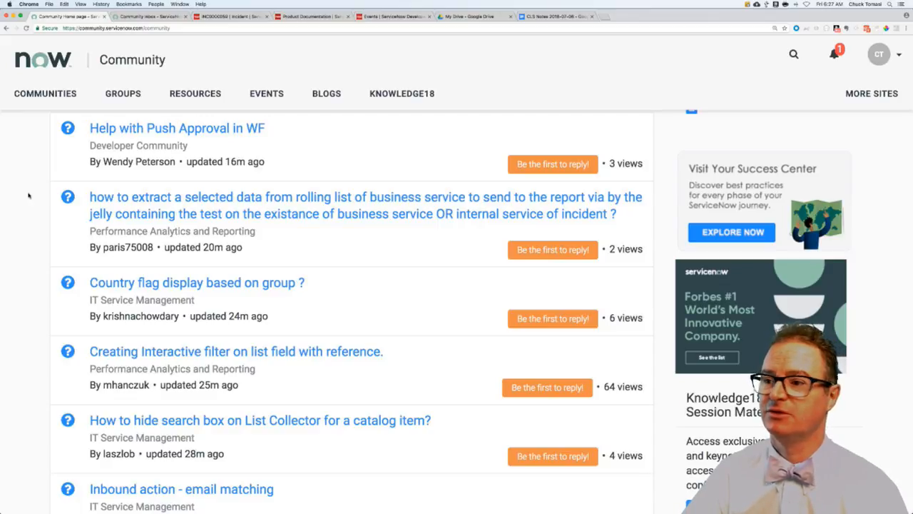
scroll(22, 225, down, 1)
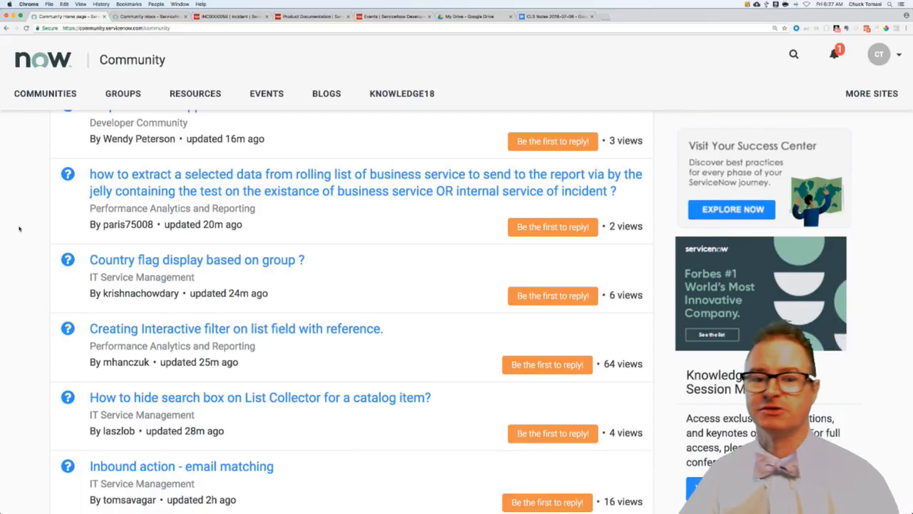
key(super+r)
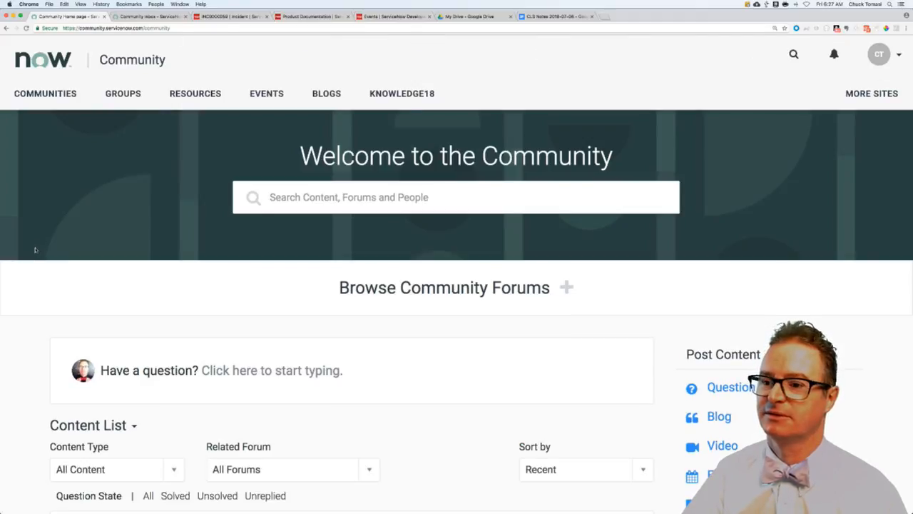
scroll(35, 249, down, 3)
scroll(35, 249, down, 3)
scroll(35, 249, down, 3)
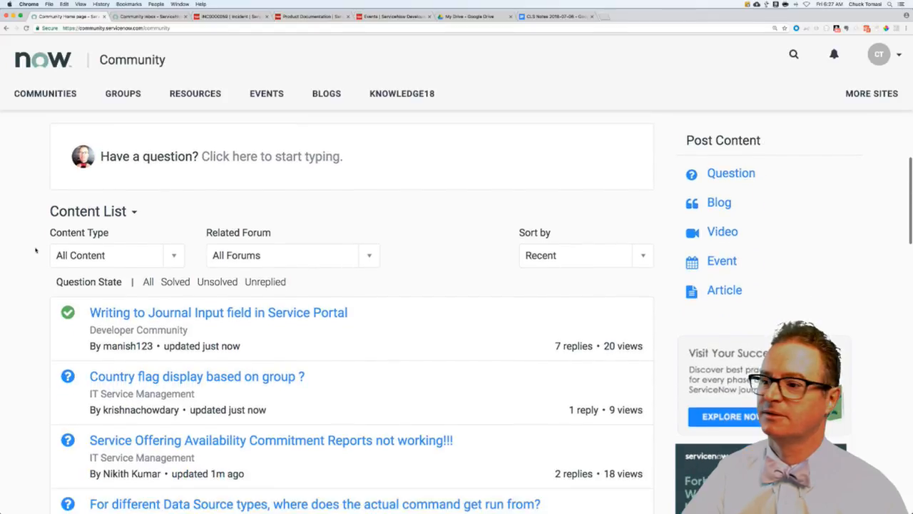
scroll(35, 249, down, 3)
scroll(35, 249, down, 3)
scroll(35, 249, down, 3)
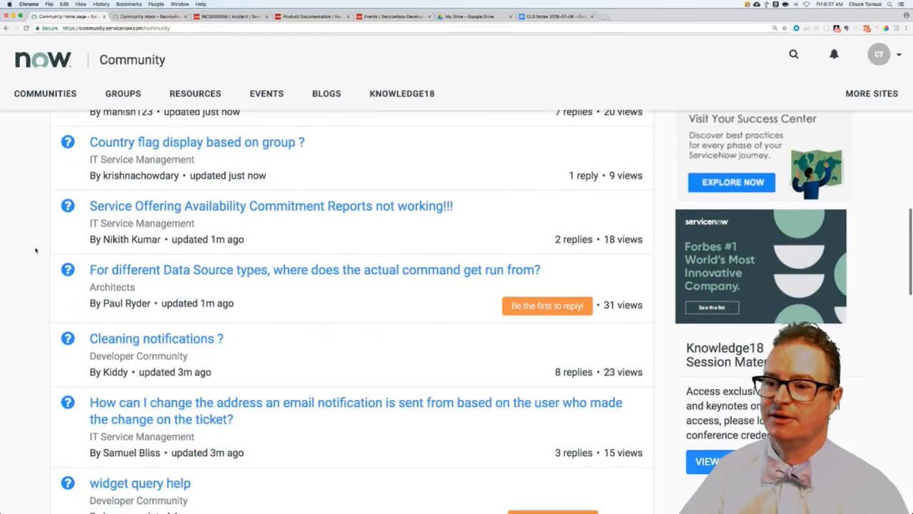
scroll(35, 249, down, 1)
scroll(35, 249, down, 1)
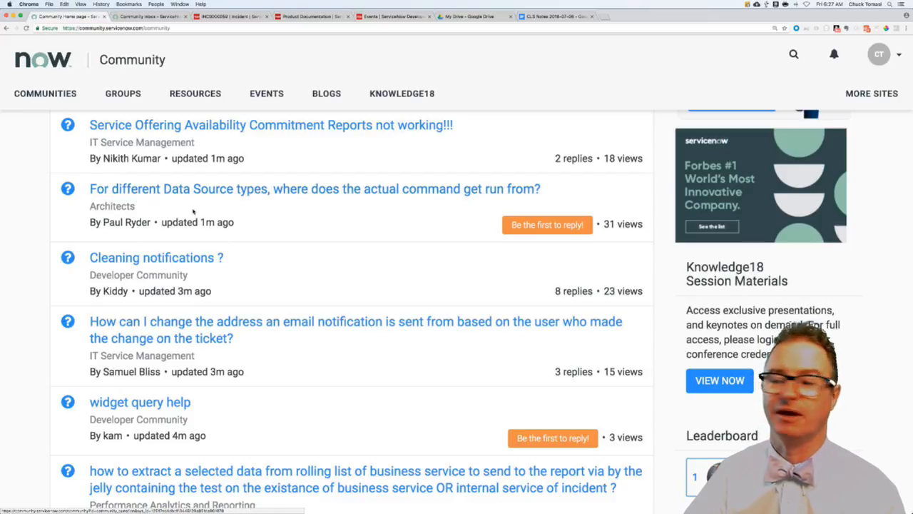
super+click(229, 193)
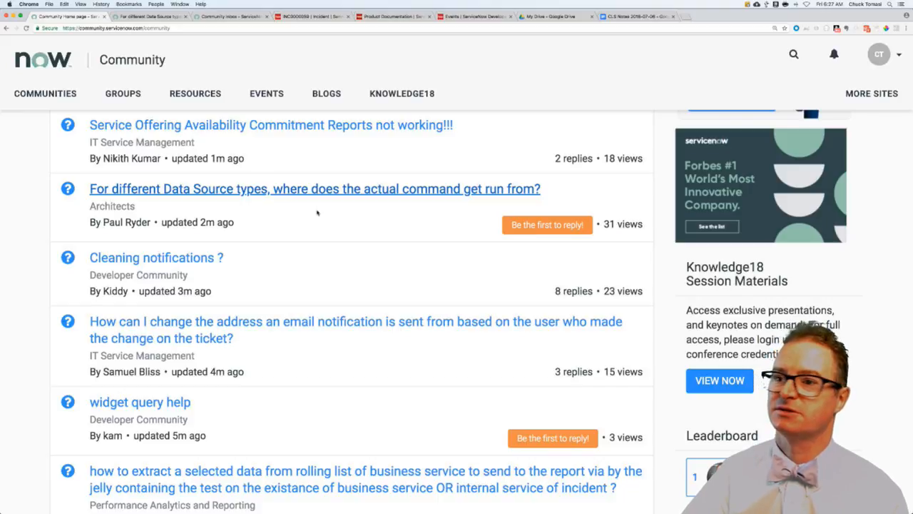
click(150, 16)
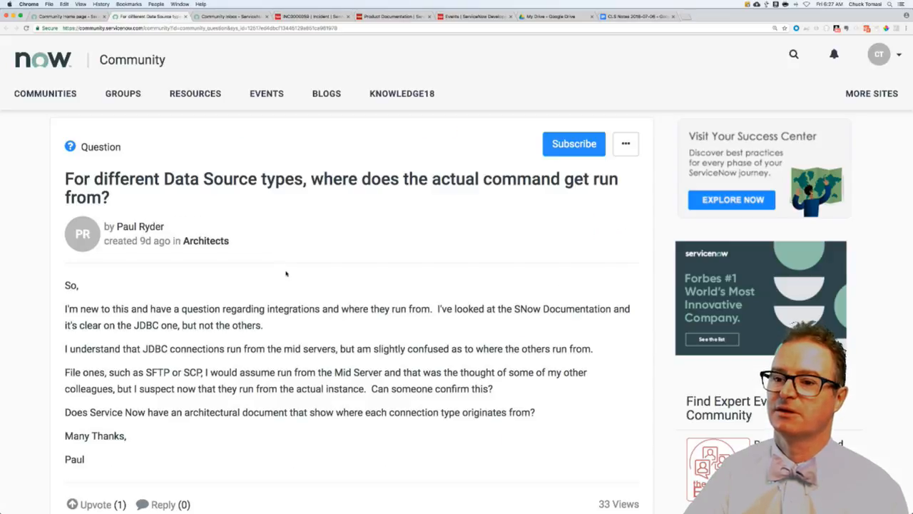
scroll(286, 286, down, 1)
scroll(286, 285, down, 3)
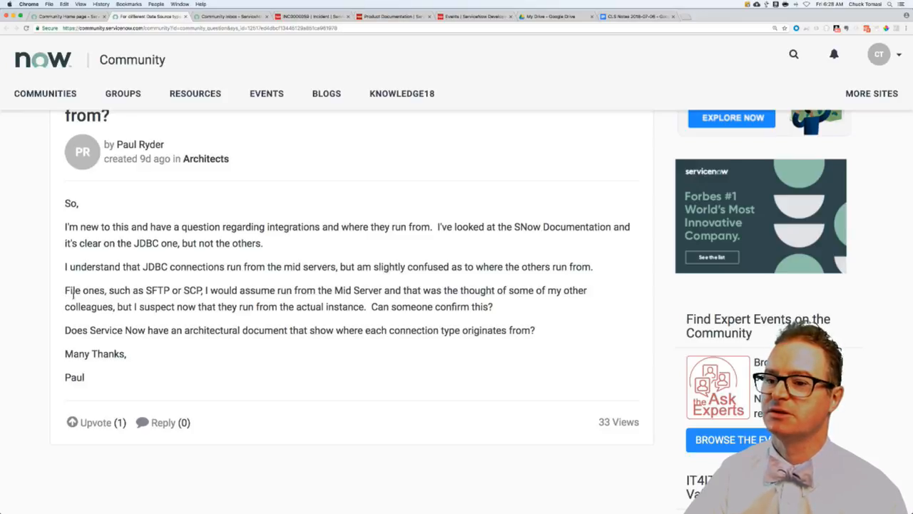
Draft a reply explaining a MID server is only needed for internal resources since commands start from the instance.
click(163, 422)
scroll(192, 426, down, 5)
text(You only n)
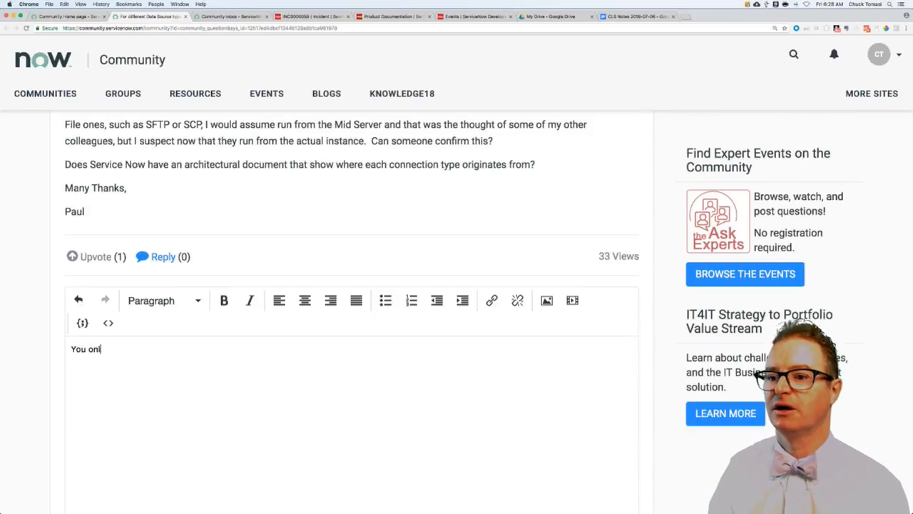
text(eed a MID server if you are connecting to re)
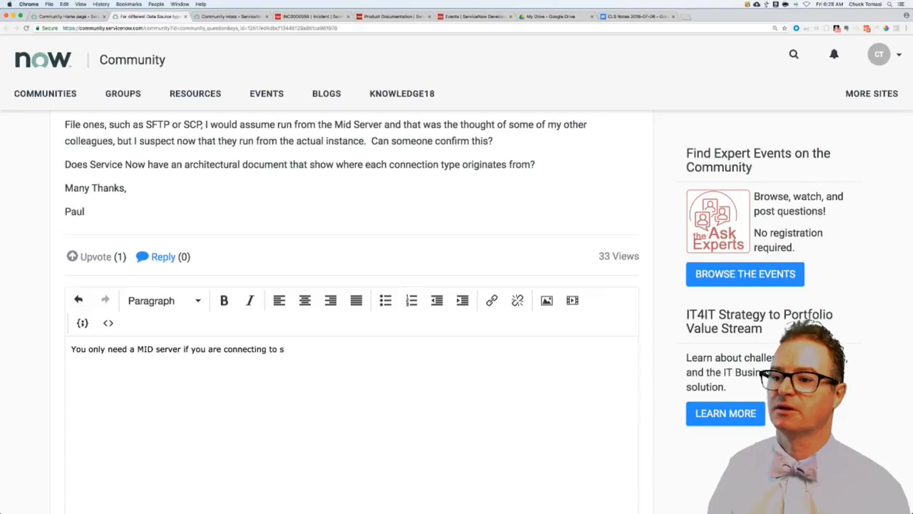
text(sources inside your origanization)
key(BackSpace)
key(BackSpace)
key(BackSpace)
key(BackSpace)
key(BackSpace)
key(BackSpace)
text(ganization. If your )
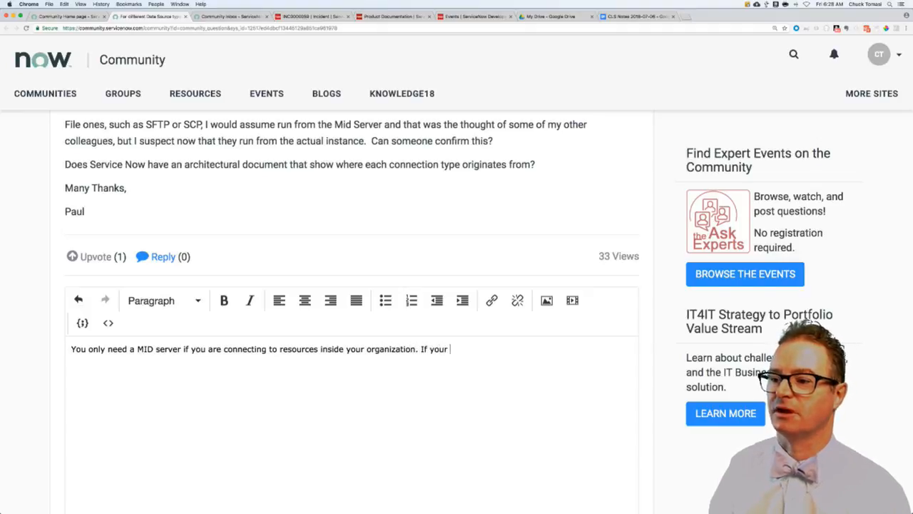
text(instance (in the cloud) has direct access to a service, suc)
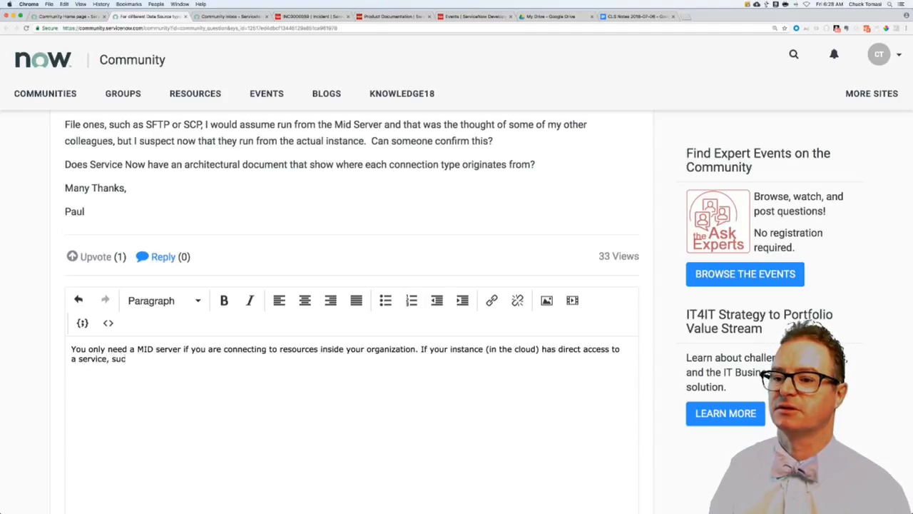
text(h as the FTP server, )
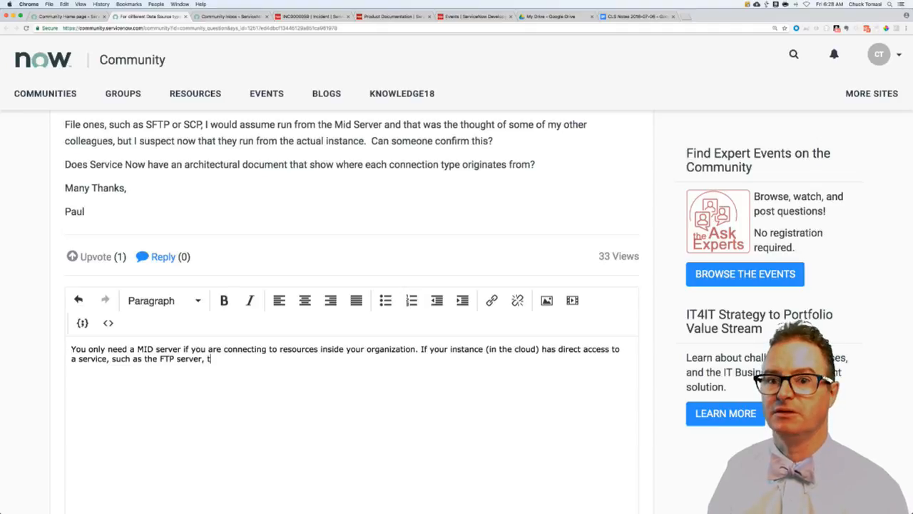
text(the REST API endpoint, etc)
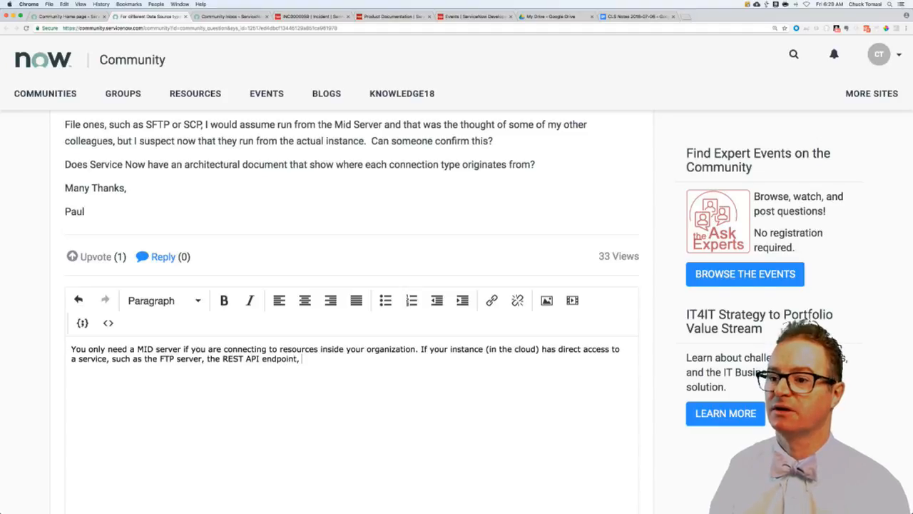
text(. then you )
text(d)
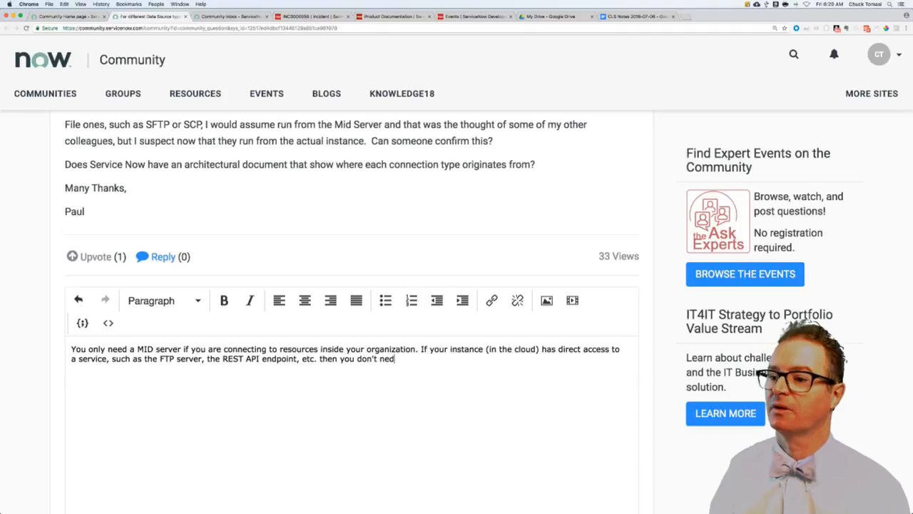
text(on't need a MID serv)
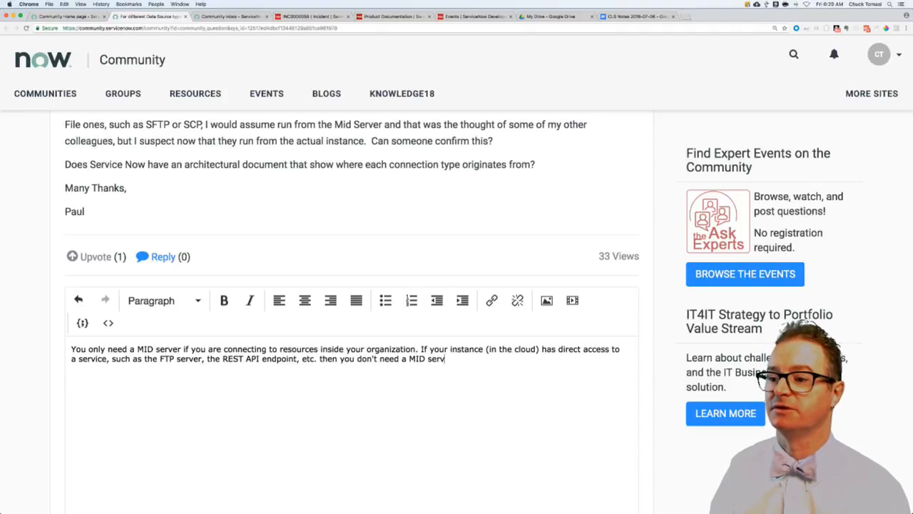
text(er. The commands/protocol)
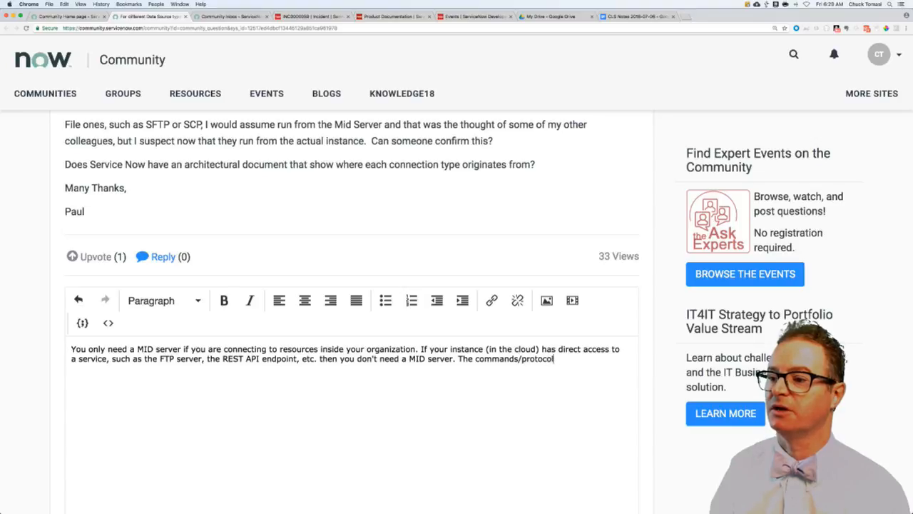
text(s are initiated directly from teh ins)
key(BackSpace)
key(BackSpace)
key(BackSpace)
text(he instance.)
key(Return)
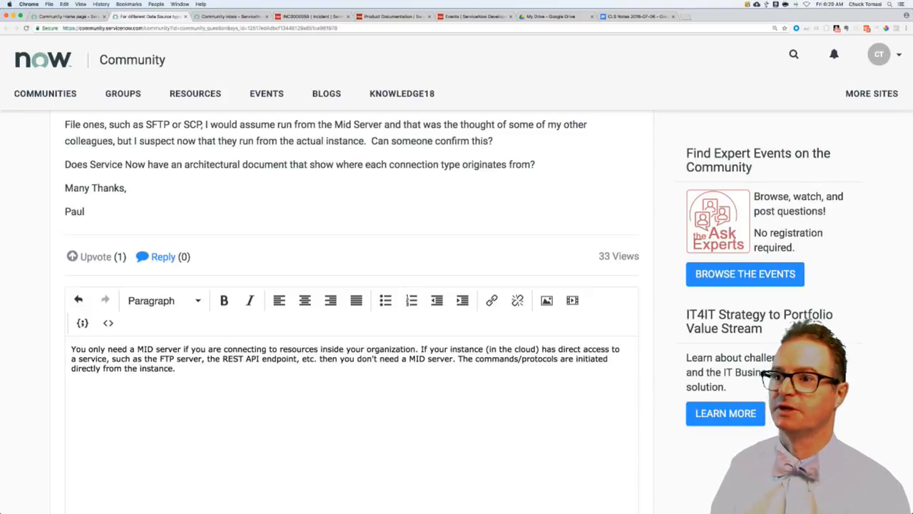
Search the Kingston docs for MID servers, copy the MID Server page link and return to the question.
key(ctrl+Tab)
key(ctrl+Tab)
key(ctrl+Tab)
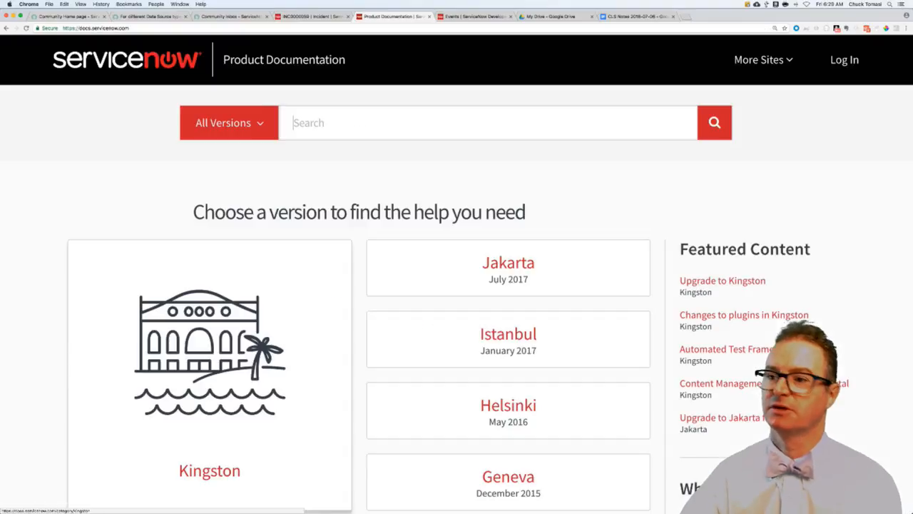
click(202, 453)
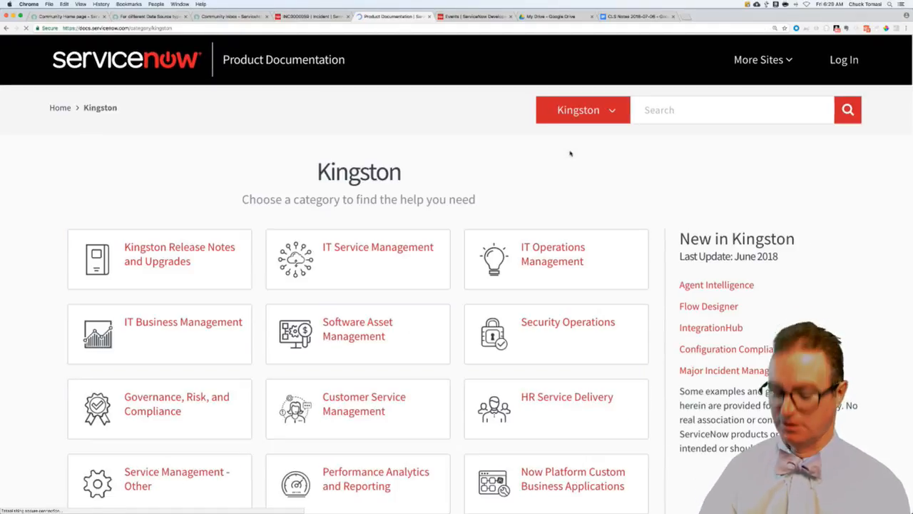
click(706, 110)
text(MID servers)
key(Return)
right_click(332, 229)
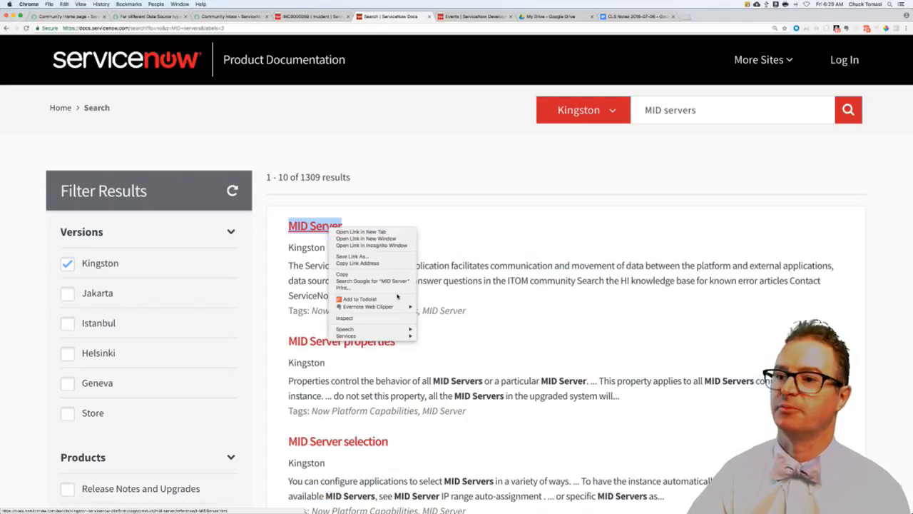
click(377, 268)
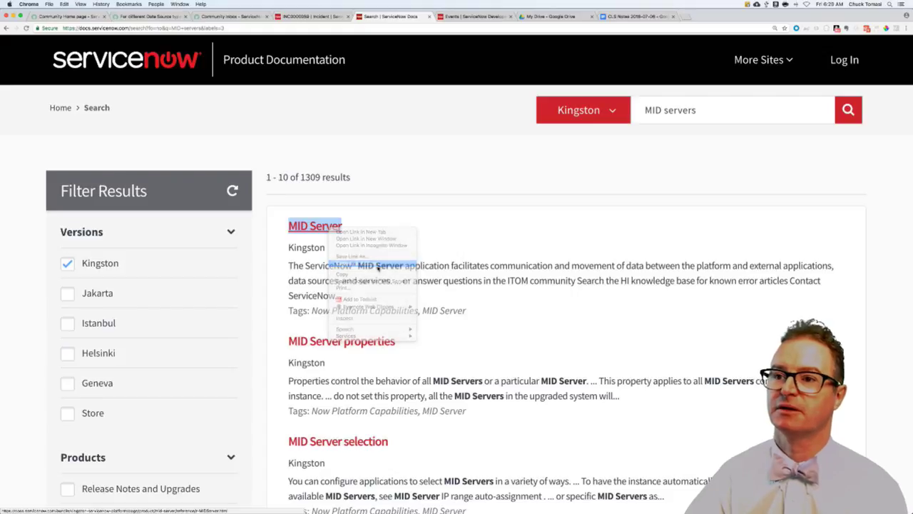
click(146, 15)
Add a 'Docs: MID server' line linked to the pasted documentation URL, opening in a new window.
click(284, 399)
key(Return)
text(Docs: MI)
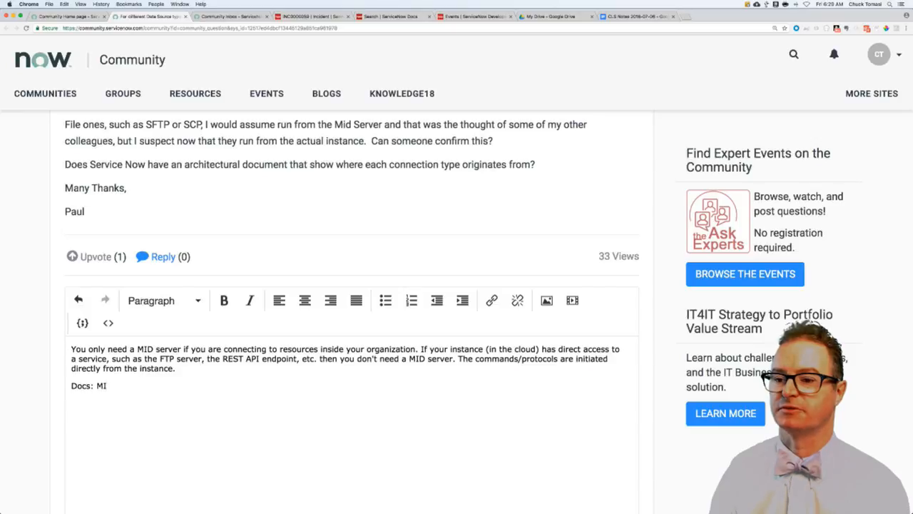
text( server)
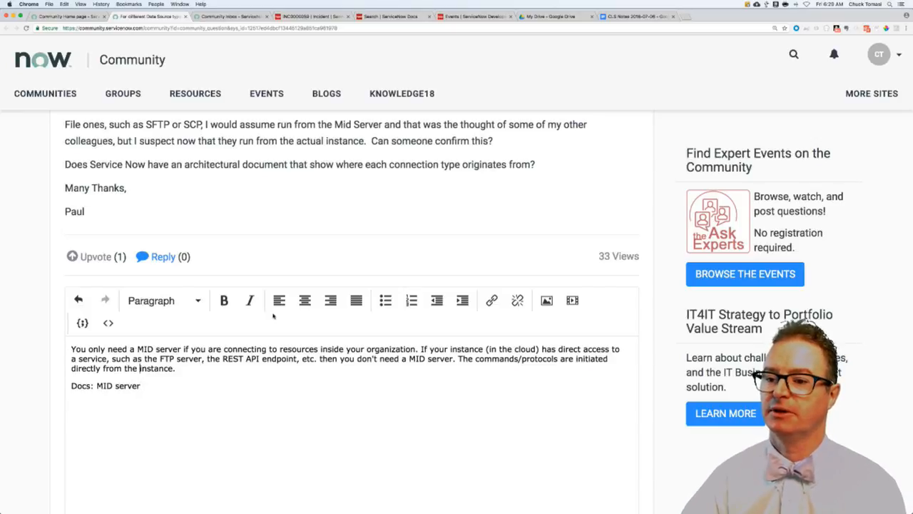
triple_click(127, 385)
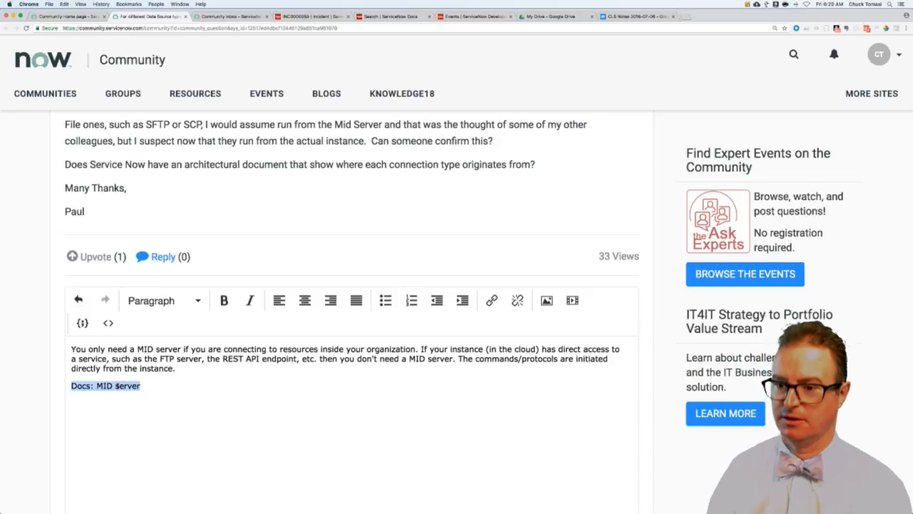
key(super+k)
key(super+v)
key(Tab)
key(Tab)
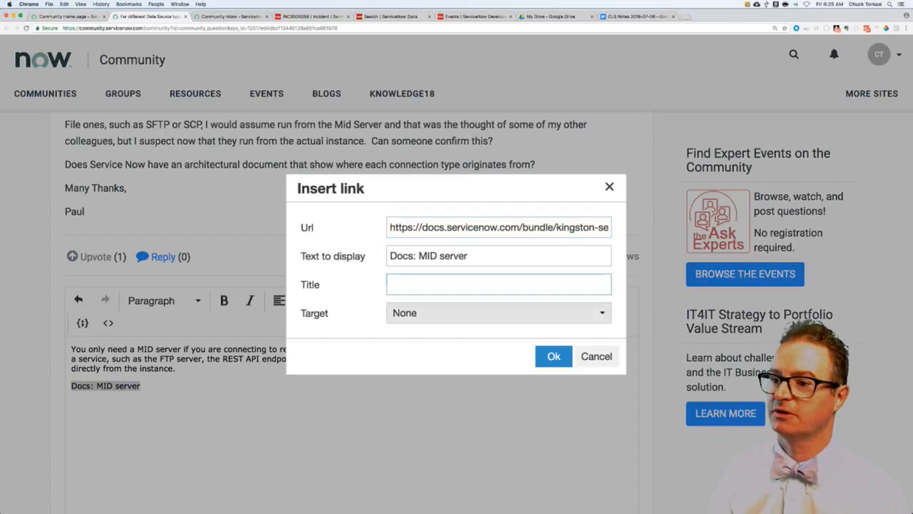
key(Tab)
key(Down)
key(Down)
key(Return)
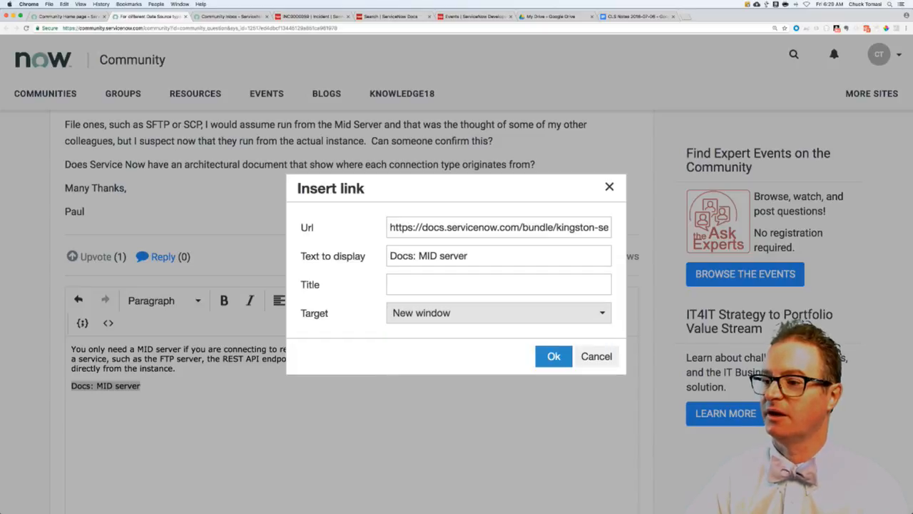
key(Tab)
key(Return)
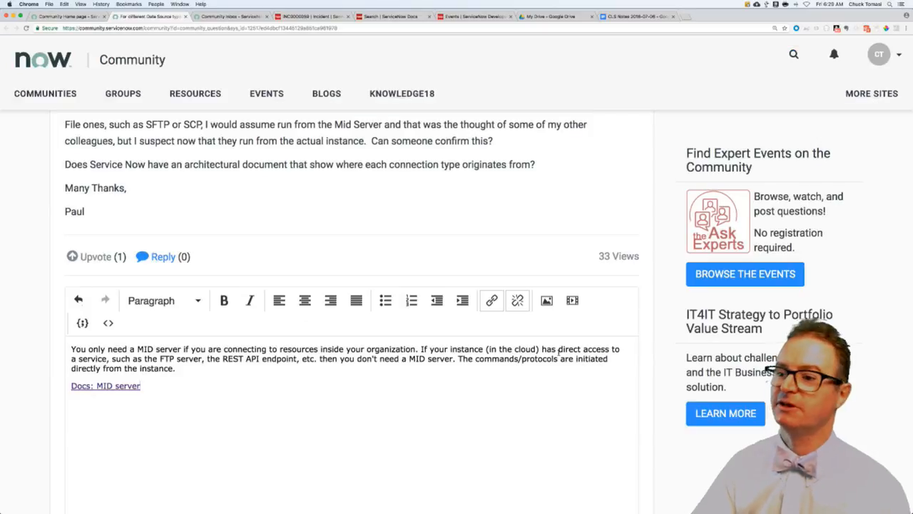
scroll(316, 391, down, 8)
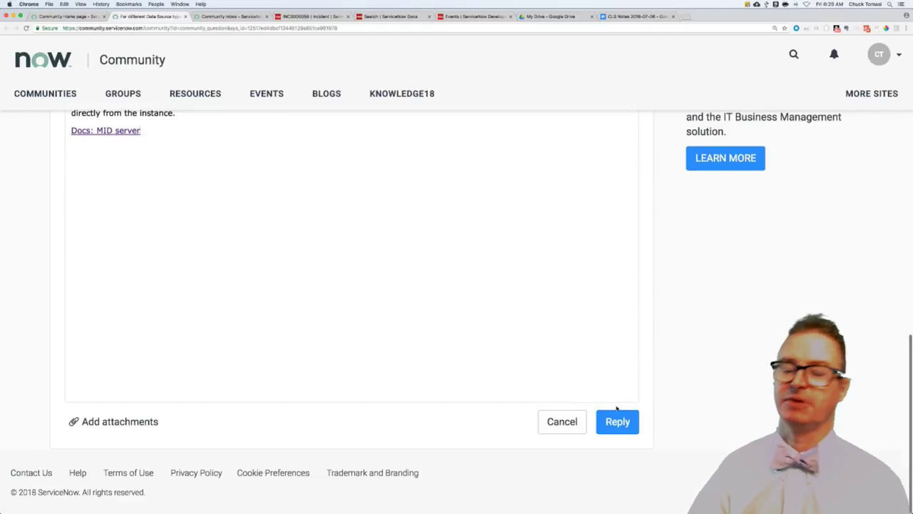
click(615, 417)
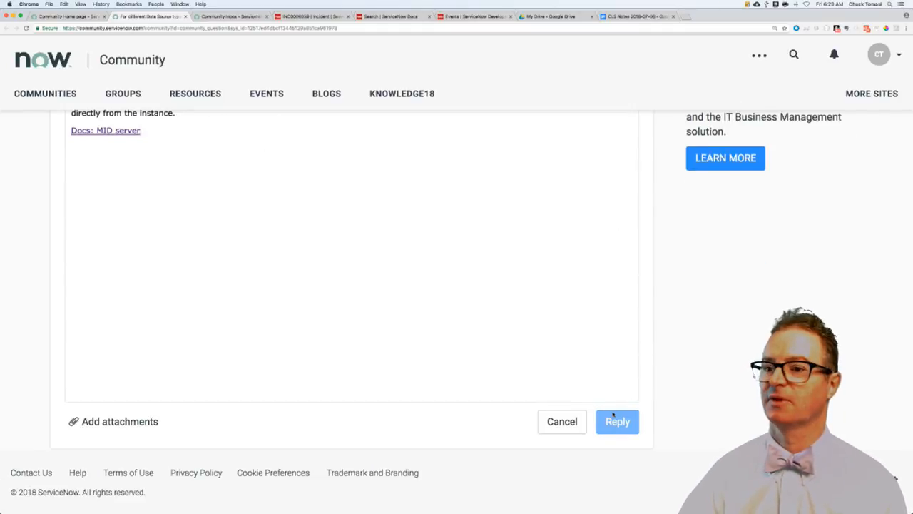
click(615, 420)
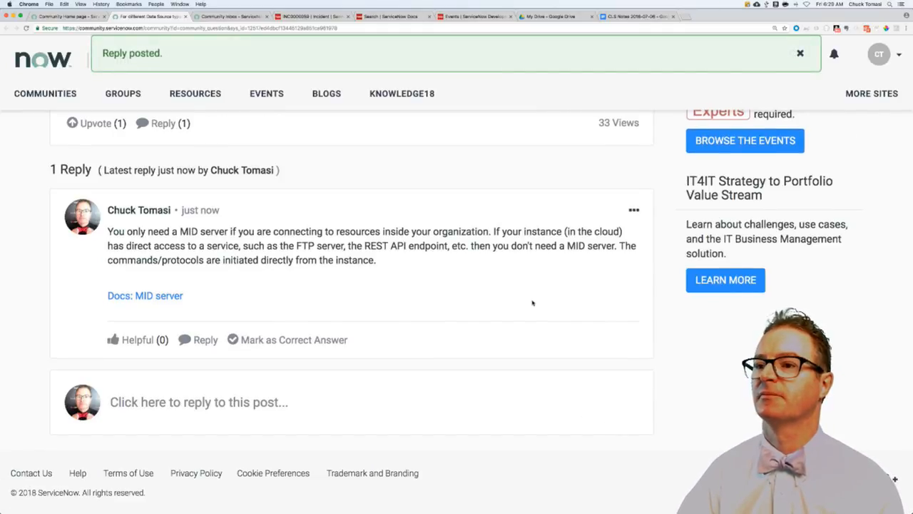
scroll(532, 303, up, 4)
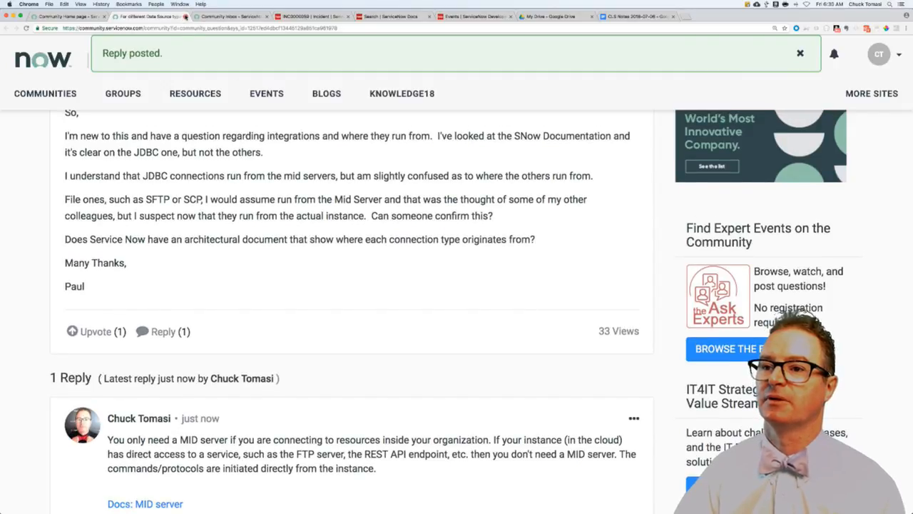
key(ctrl+shift+Tab)
key(ctrl+shift+Tab)
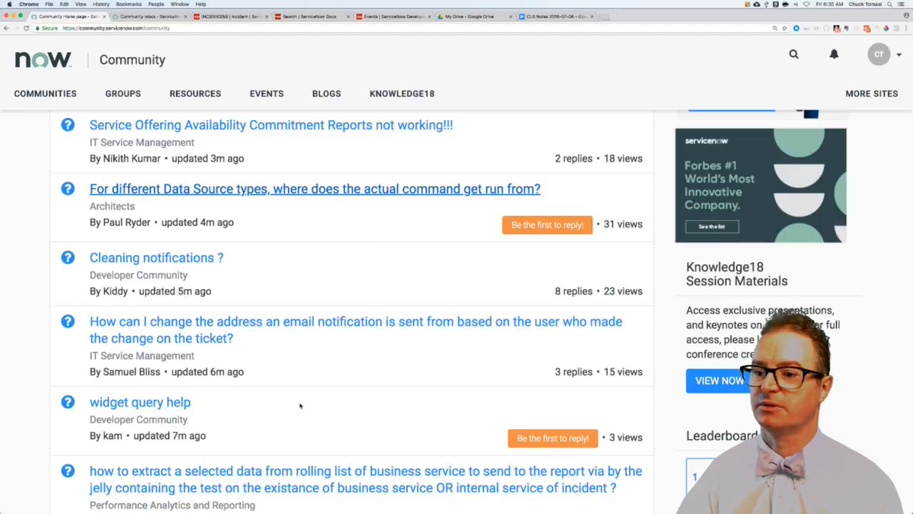
scroll(300, 405, down, 1)
click(143, 383)
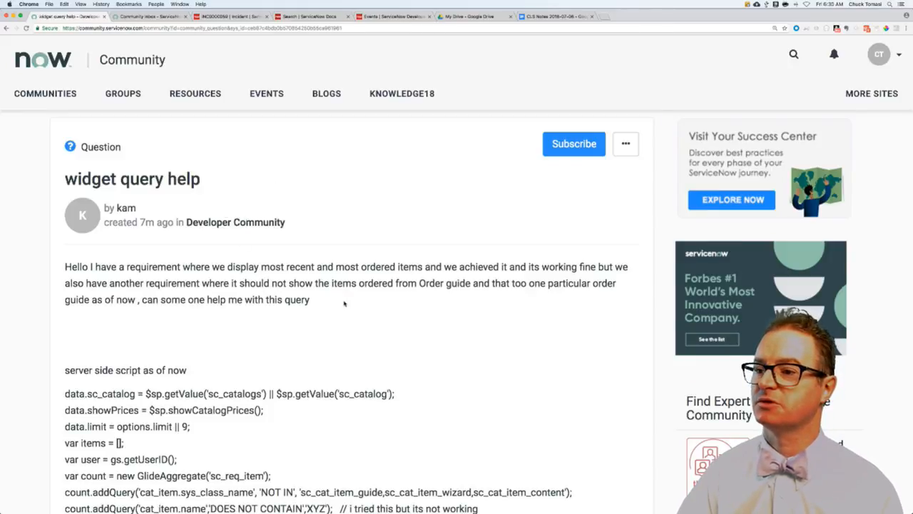
scroll(344, 303, down, 1)
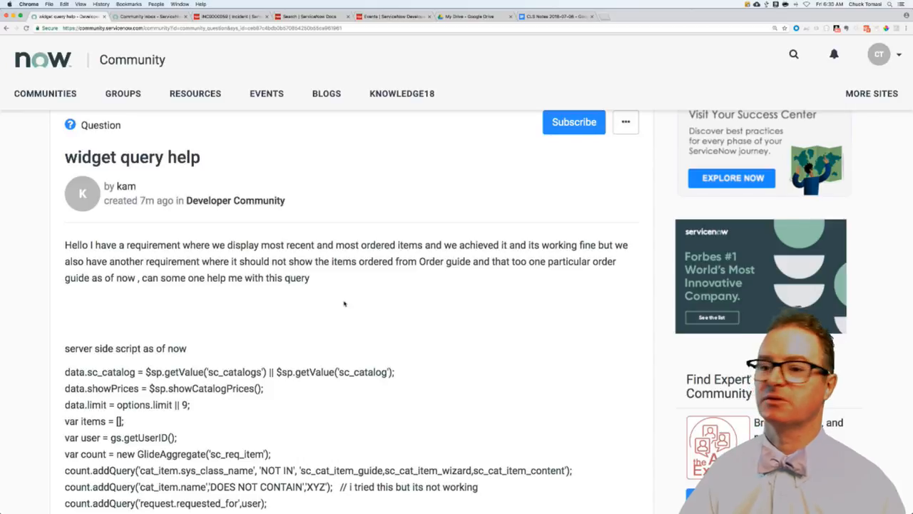
scroll(344, 304, down, 2)
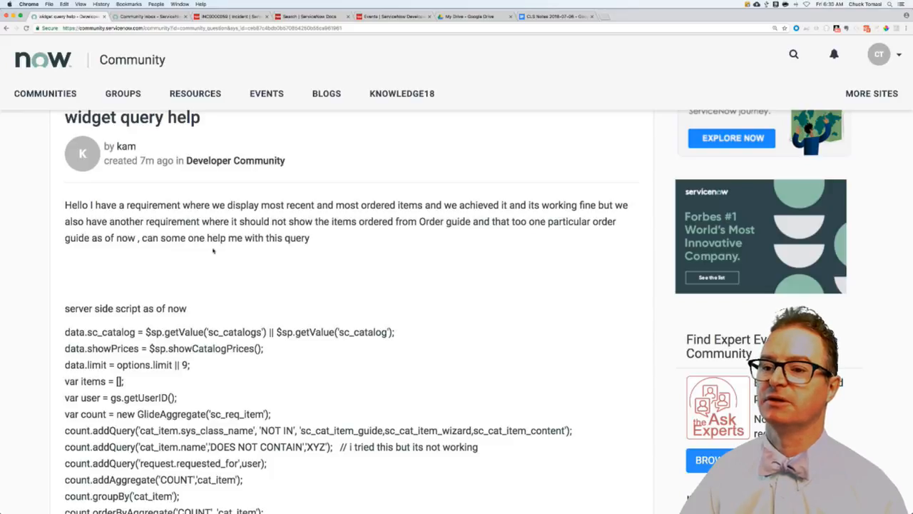
scroll(216, 251, down, 2)
scroll(217, 254, down, 3)
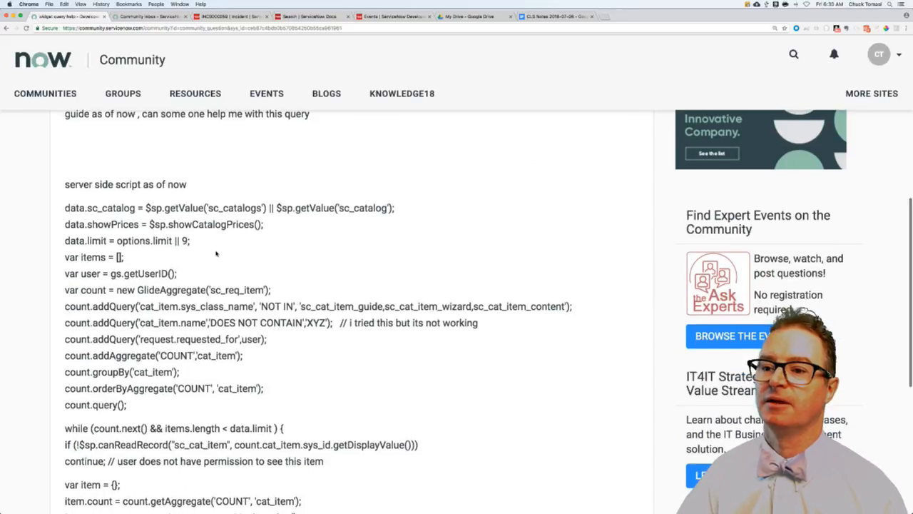
drag(69, 208, 403, 215)
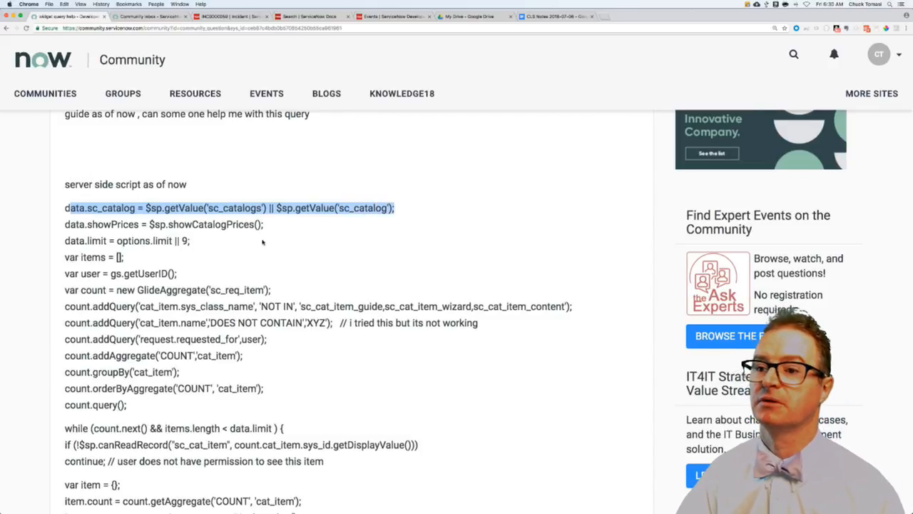
drag(78, 227, 281, 232)
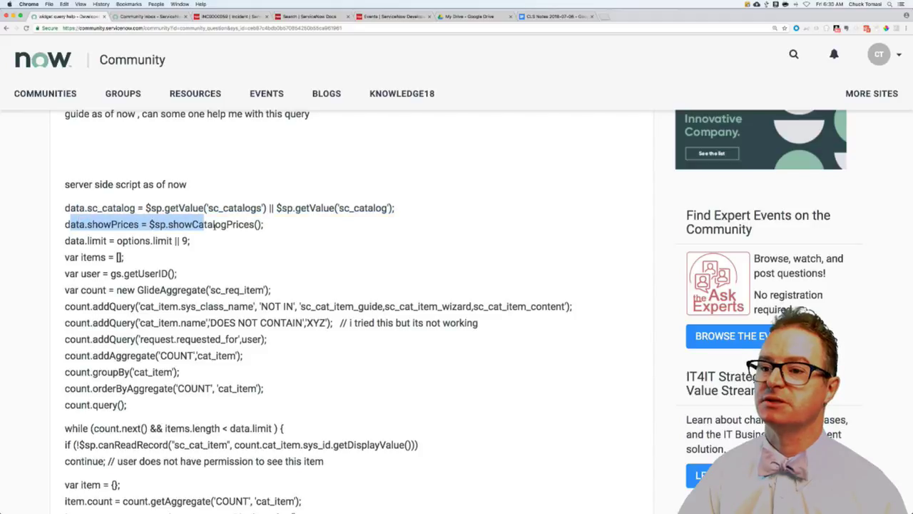
click(279, 232)
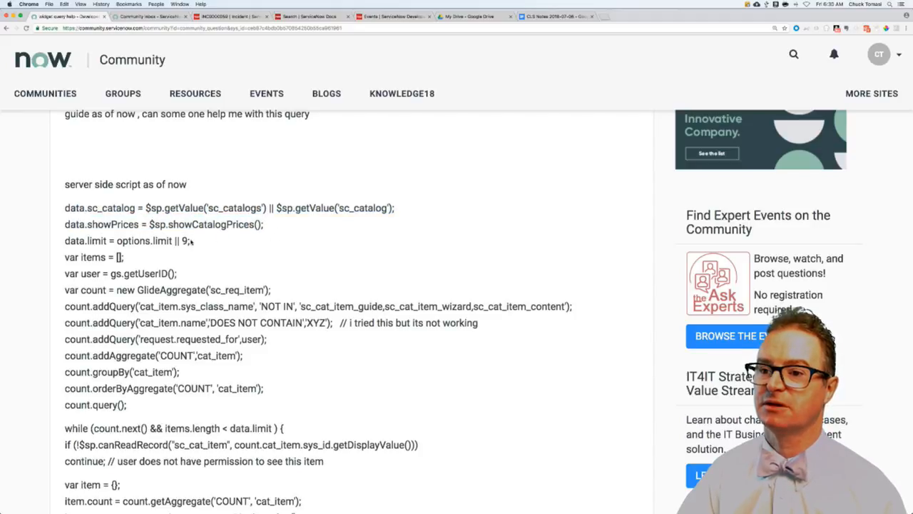
drag(65, 241, 200, 244)
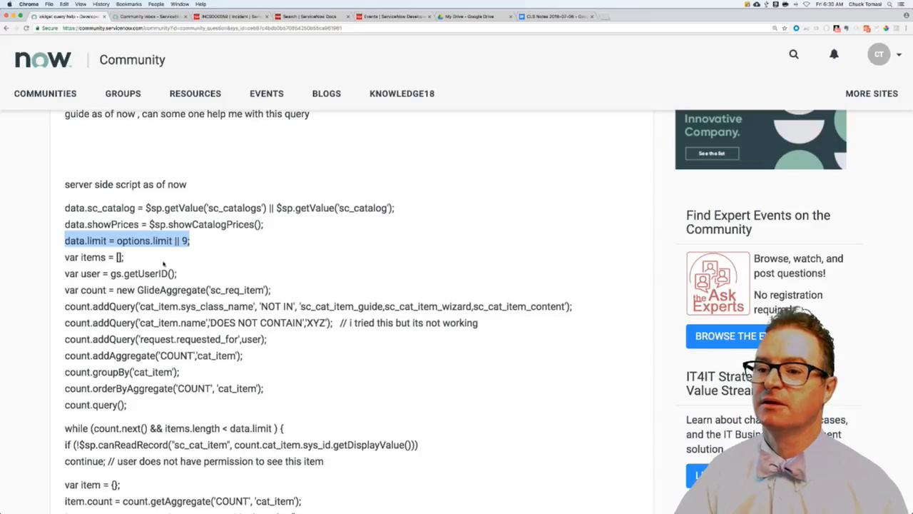
click(121, 257)
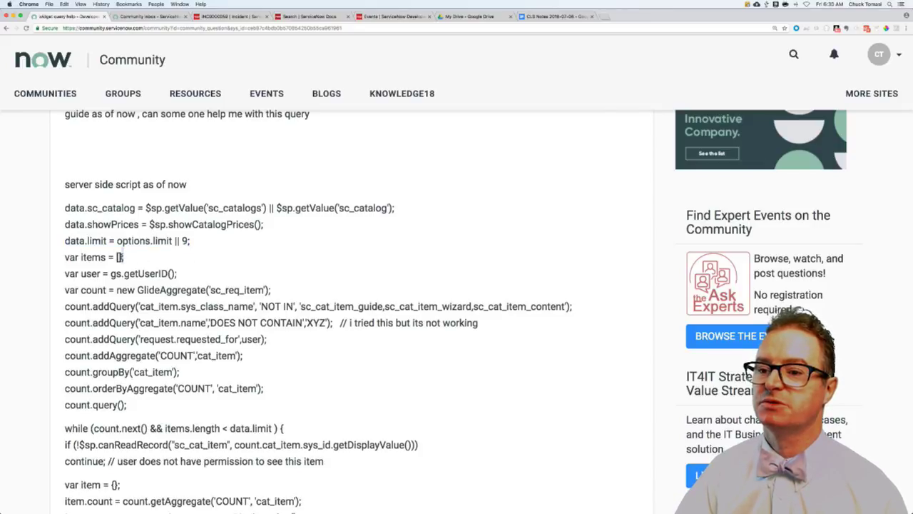
triple_click(152, 273)
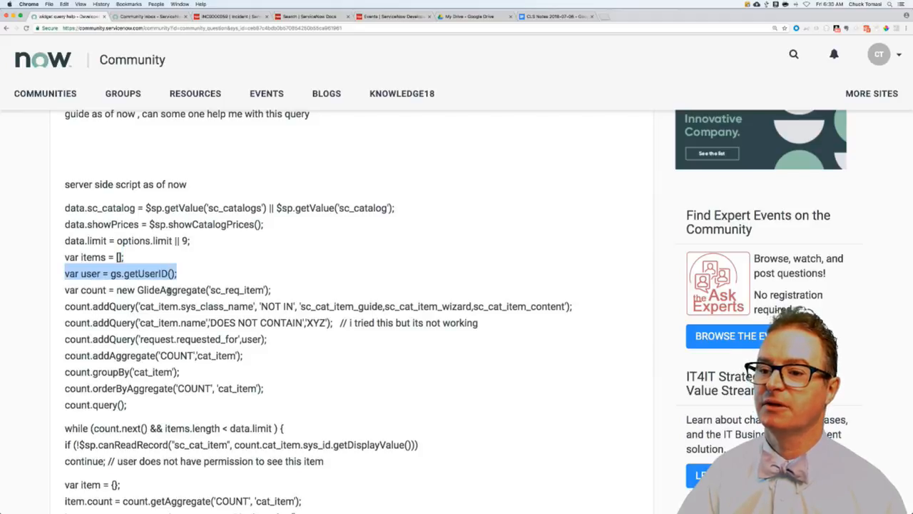
triple_click(166, 290)
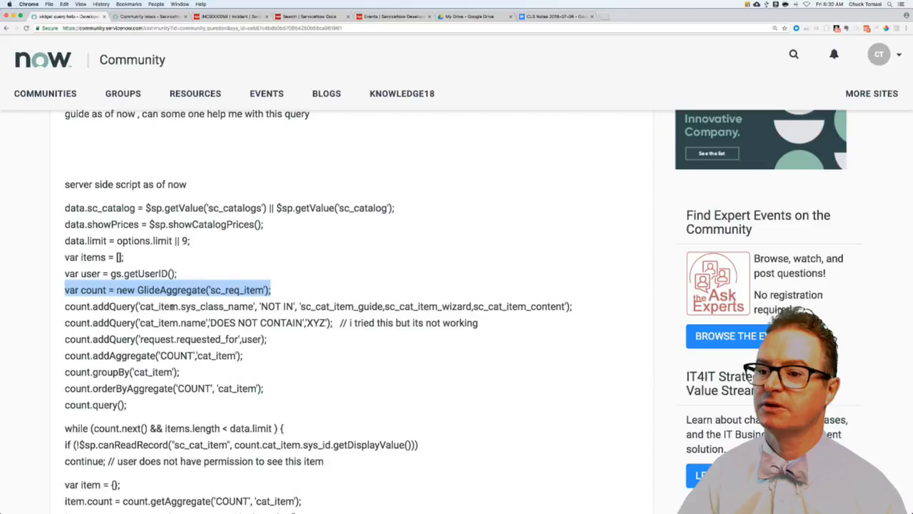
triple_click(181, 357)
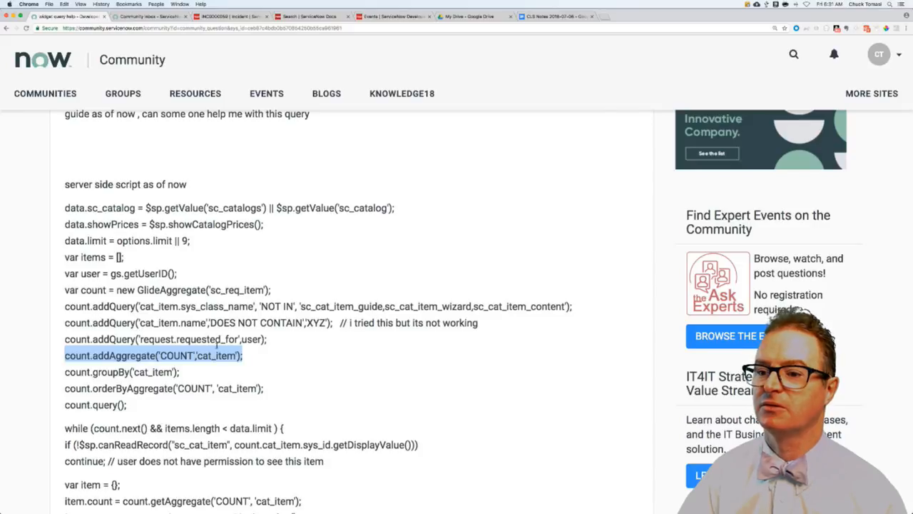
scroll(220, 350, down, 1)
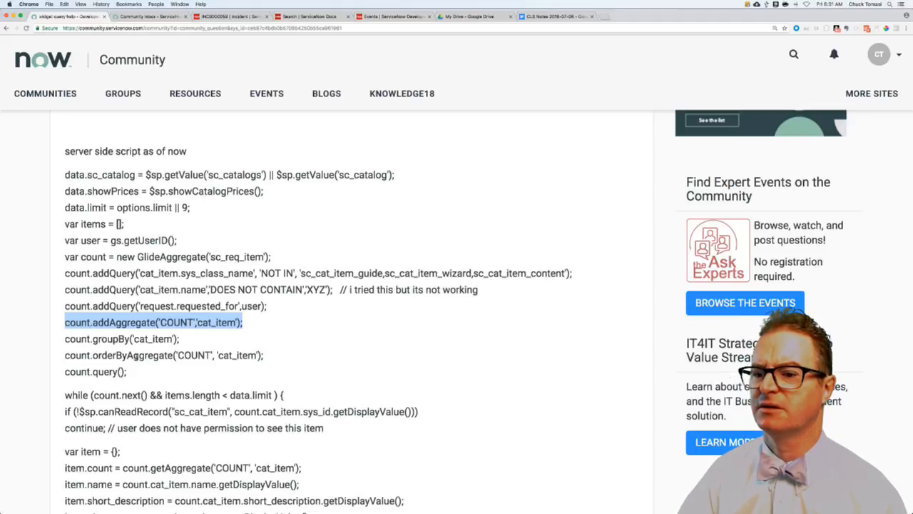
scroll(142, 356, down, 3)
scroll(142, 356, down, 3)
scroll(142, 357, down, 3)
scroll(142, 356, down, 1)
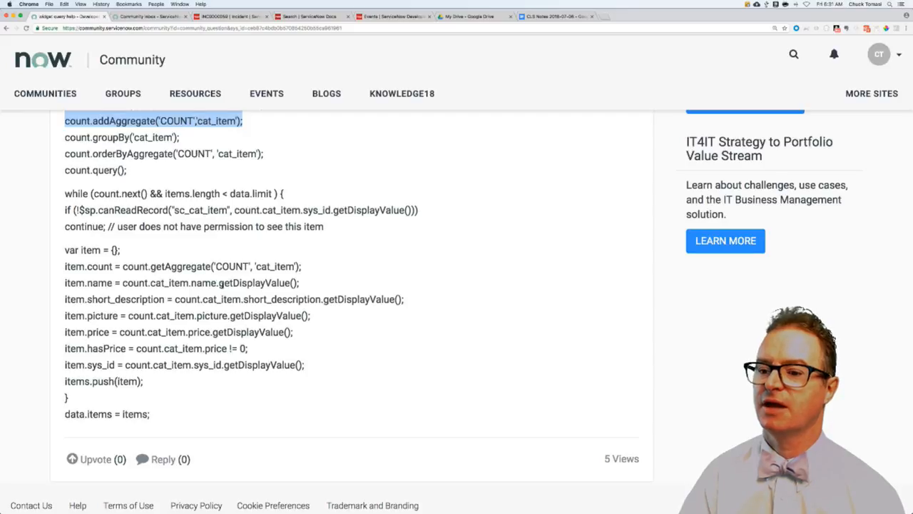
scroll(192, 387, down, 1)
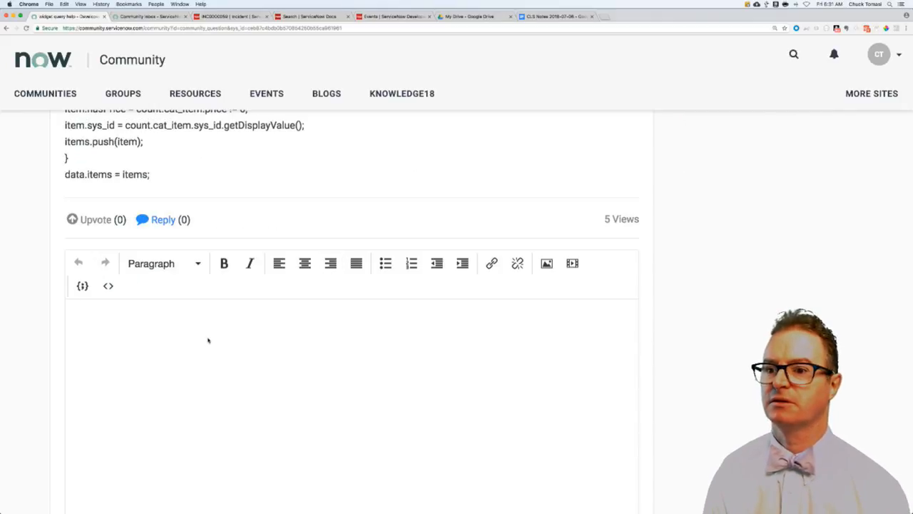
text(The thing to)
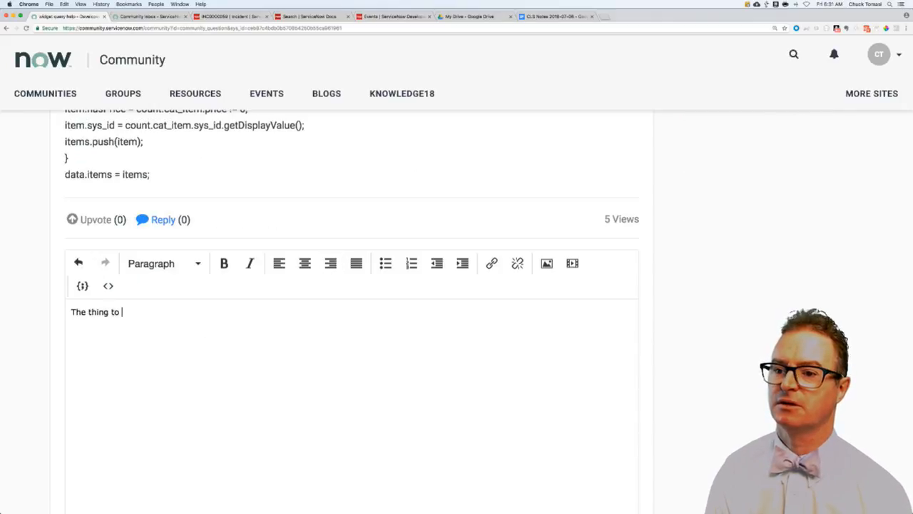
text(understa)
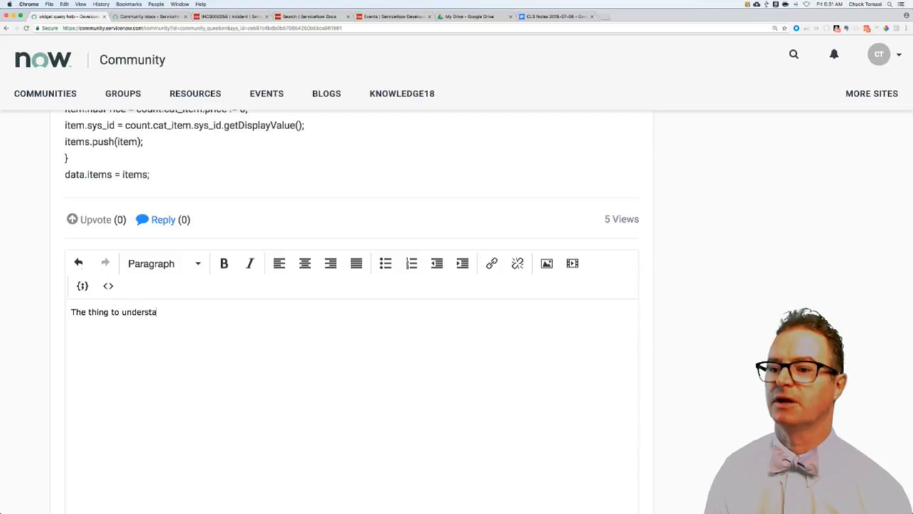
text(nd ab)
text(lideAgg)
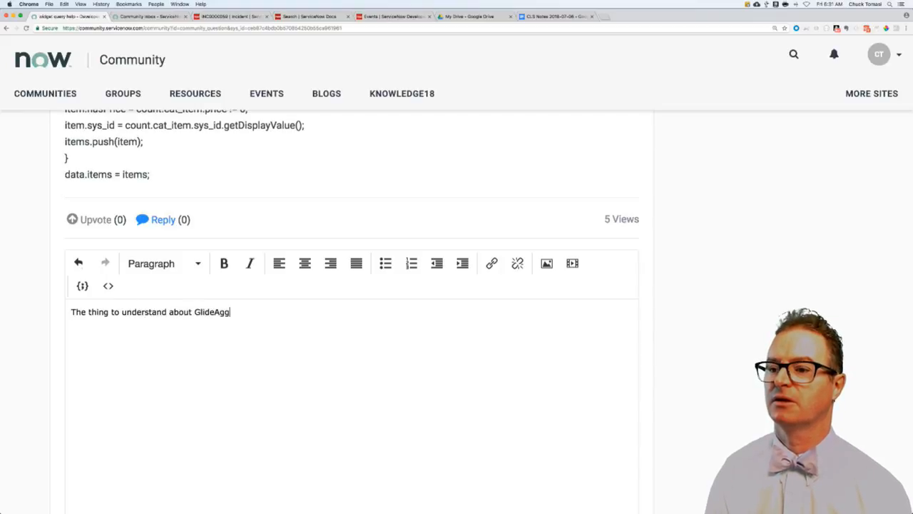
text(reg)
text(, is that you don't have access)
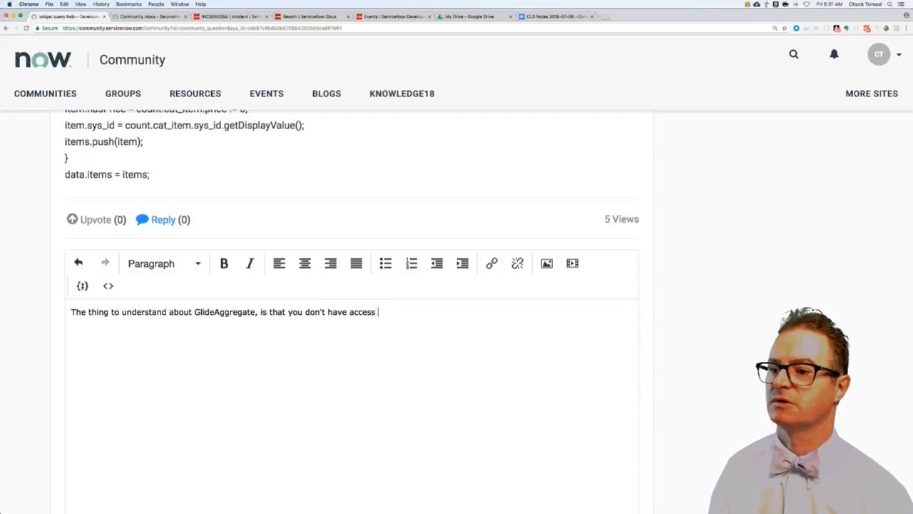
text( to )
text(to the items you cou)
text(. Id)
text( doesn't retrieve the records, only the results)
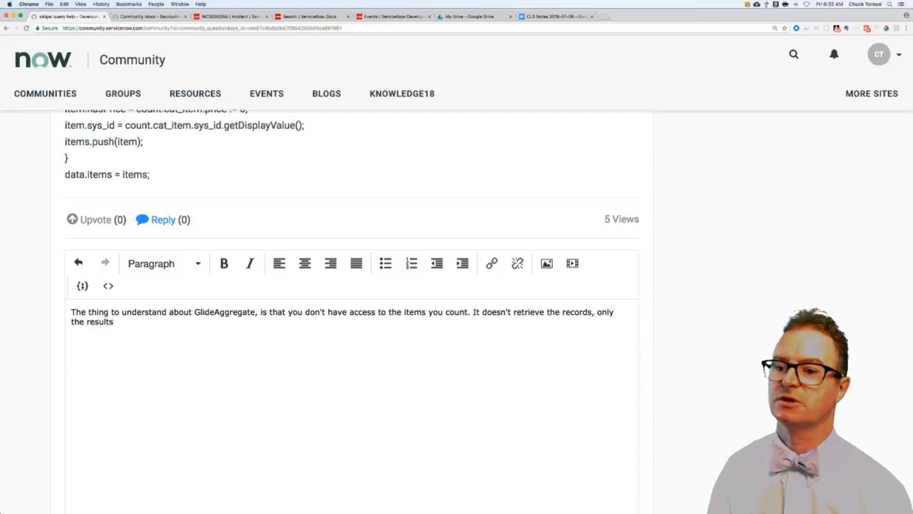
text(COUNT, MI)
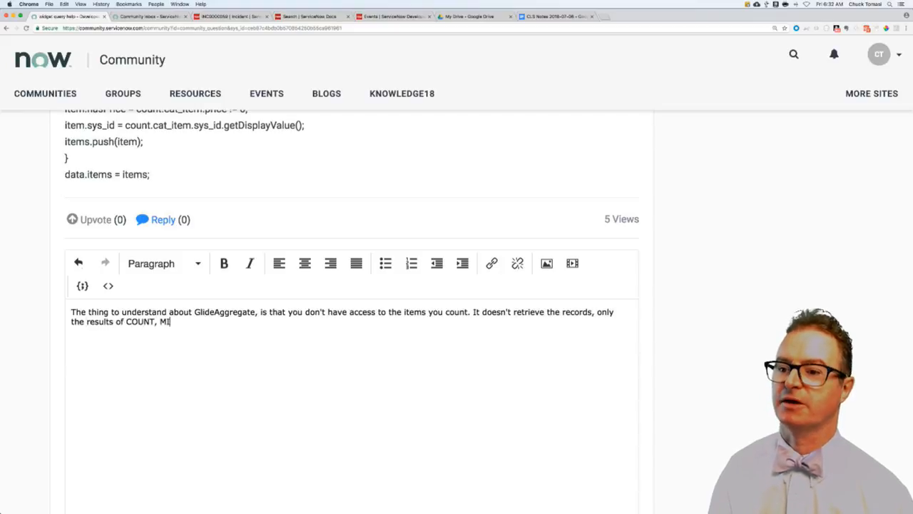
text(, MAX, A)
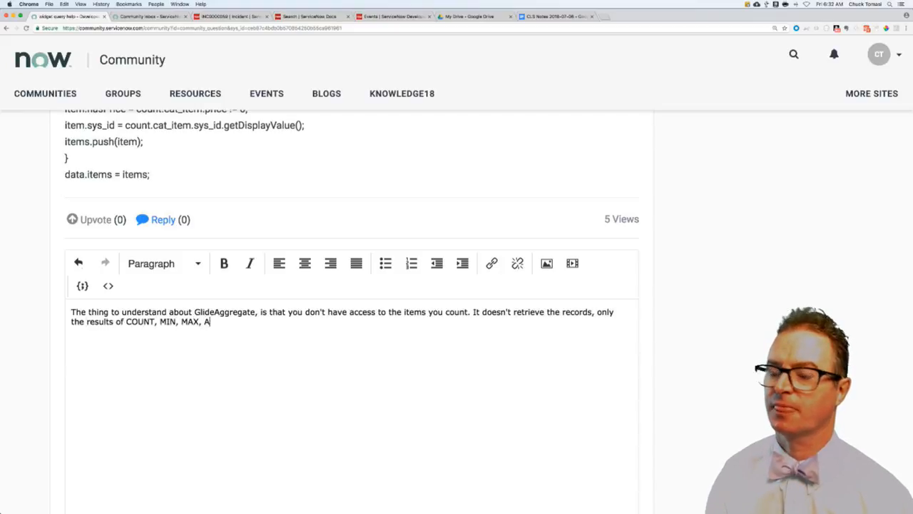
text(VG.)
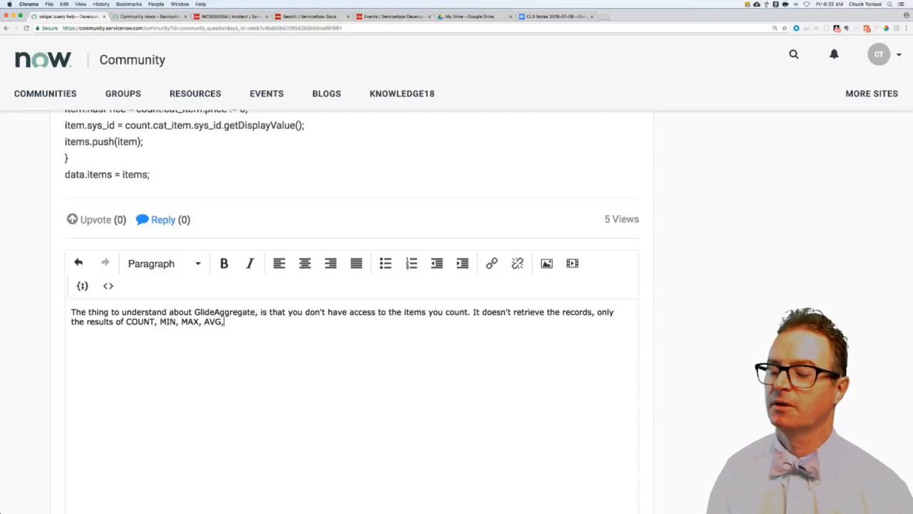
text( SUM. )
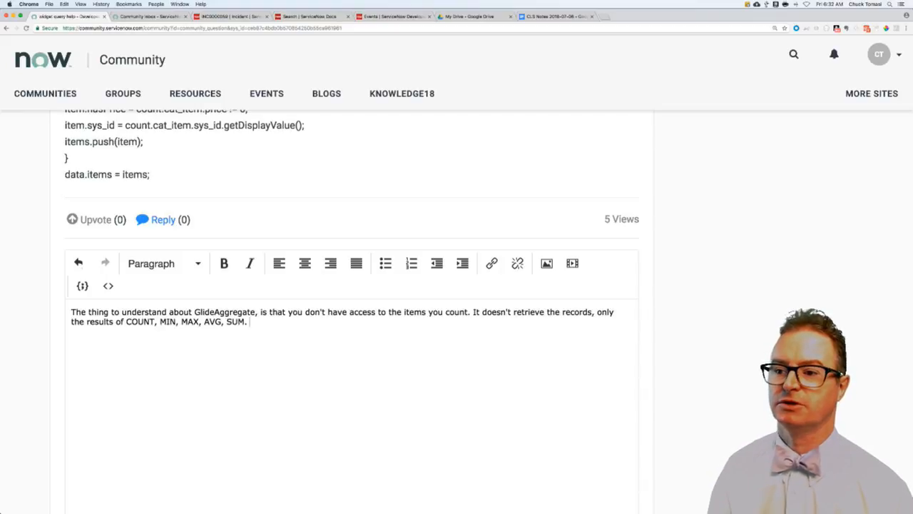
text(u want to do th)
text( with a count AND rere)
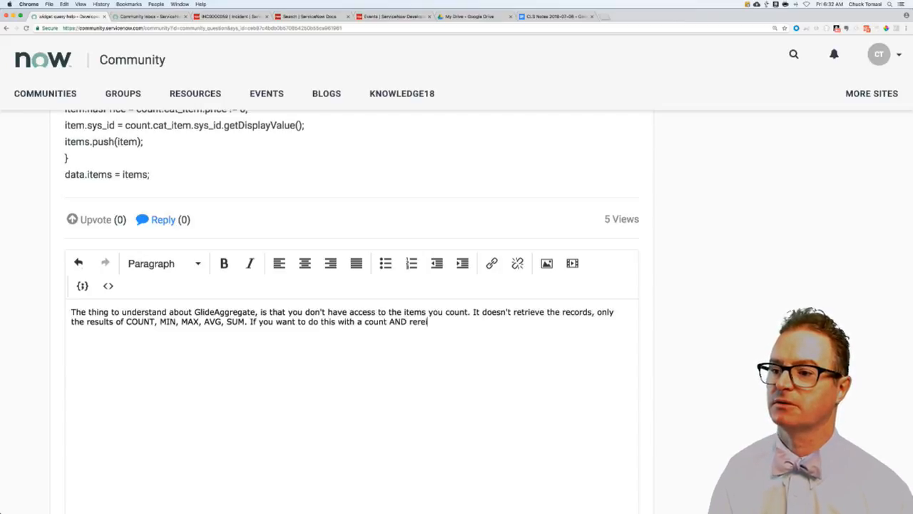
text( the reocrds, yo)
Finish the GlideAggregate-vs-GlideRecord explanation and post the reply to the question.
key(BackSpace)
key(BackSpace)
key(BackSpace)
key(BackSpace)
key(BackSpace)
key(BackSpace)
key(BackSpace)
key(BackSpace)
text(cords, )
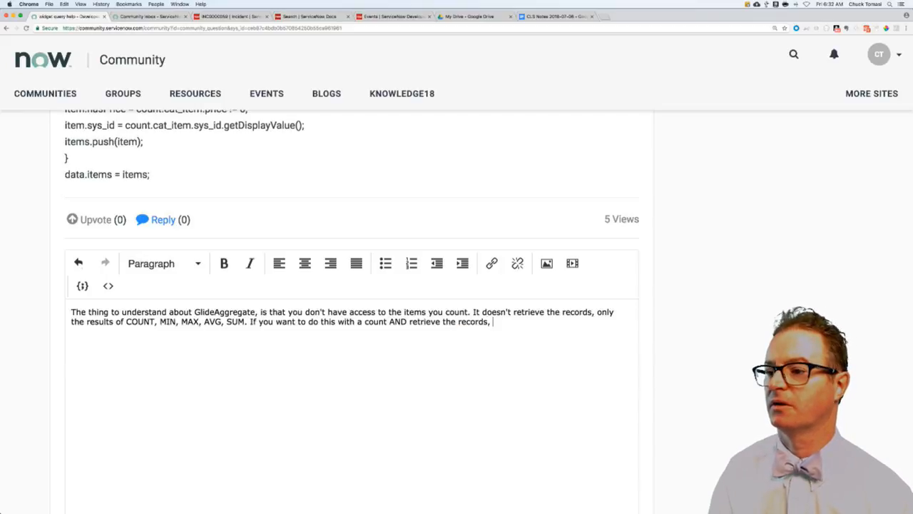
text(you need to use GlideRecord.)
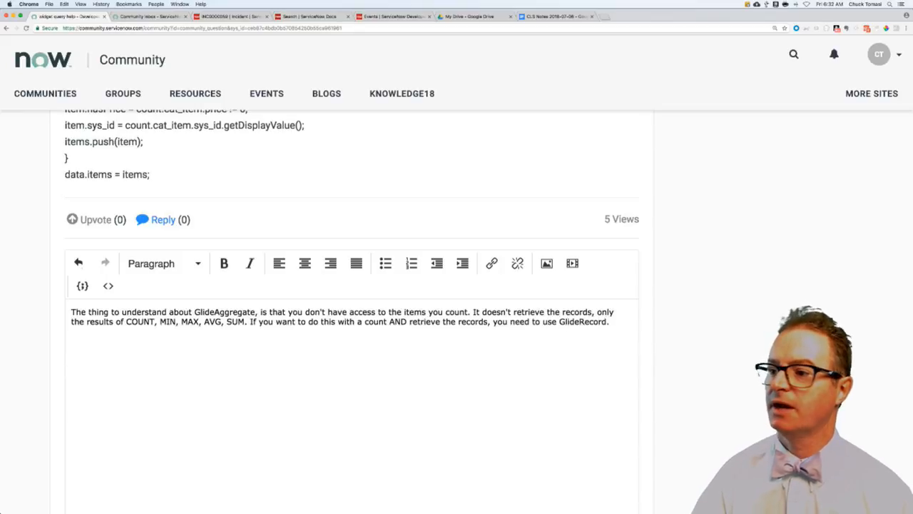
scroll(615, 244, down, 5)
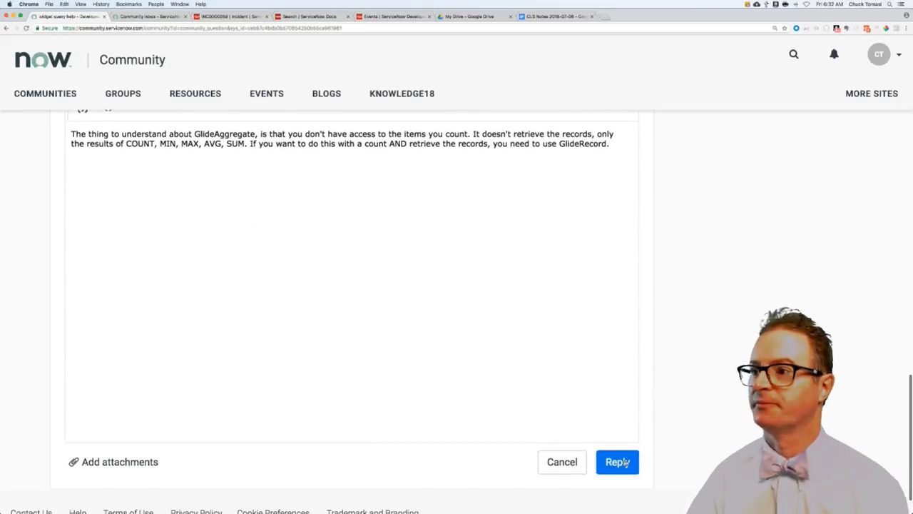
click(615, 461)
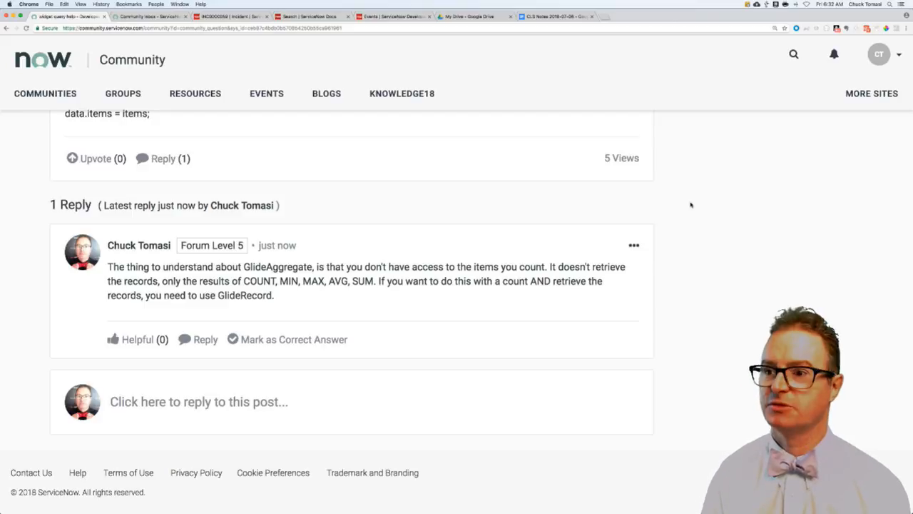
Replace the URL in the scratch document with a GlideAggregate incident script: addQuery, addAggregate('COUNT'), query().
key(super+Tab)
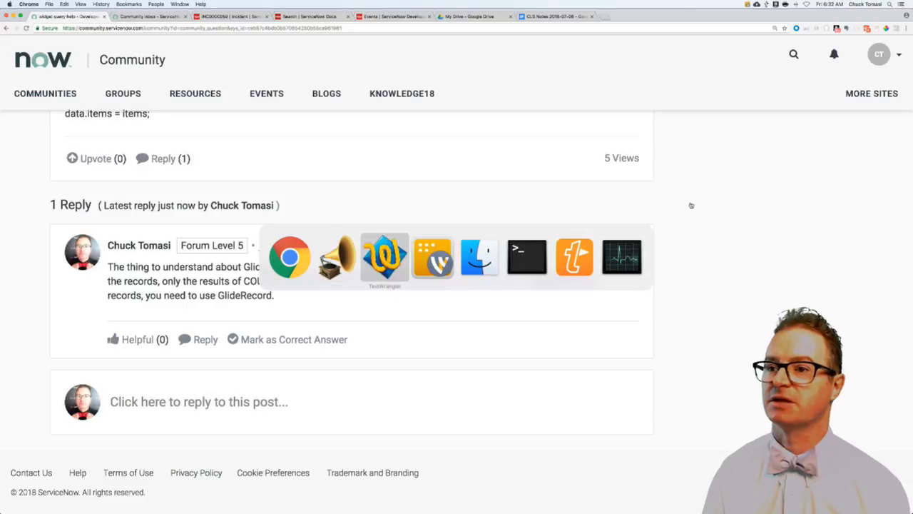
key(Tab)
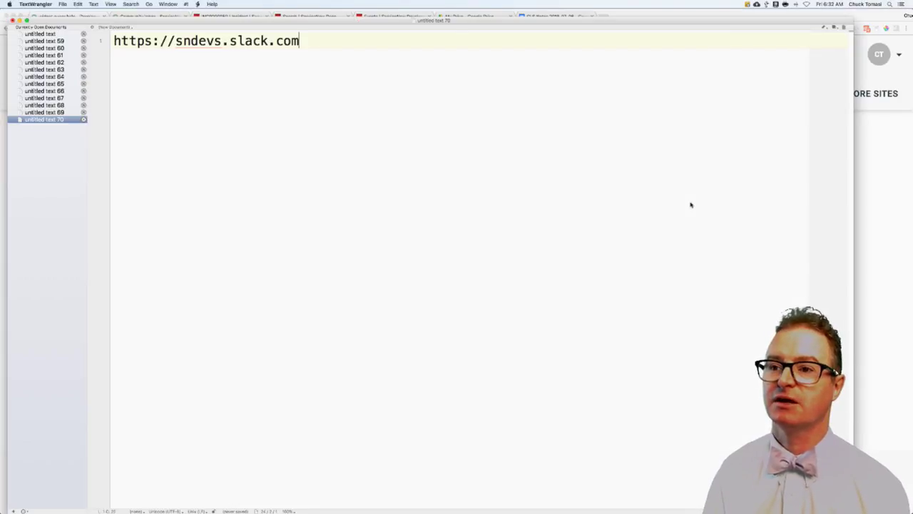
key(super+a)
key(super+x)
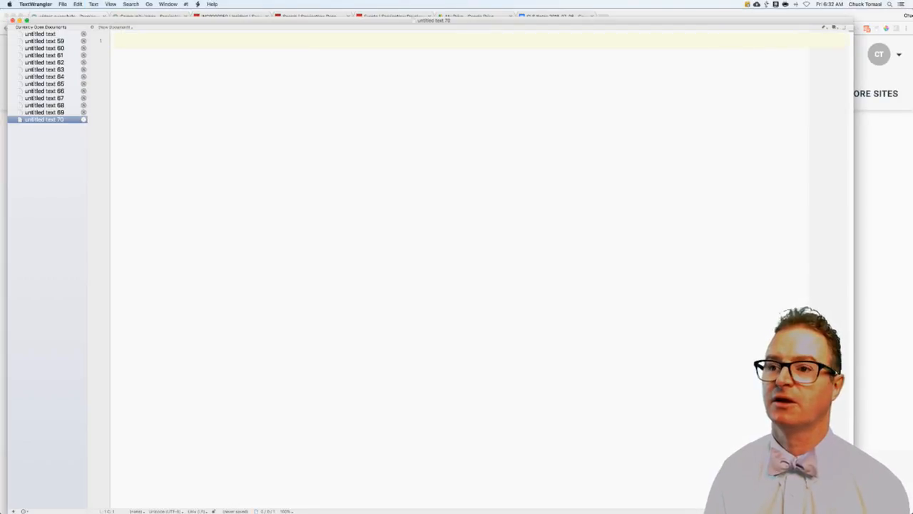
text(var ga = new GLid)
key(BackSpace)
key(BackSpace)
key(BackSpace)
text(lidre)
key(BackSpace)
key(BackSpace)
text(eRecord('incident');)
key(Return)
text(ga.addQuery)
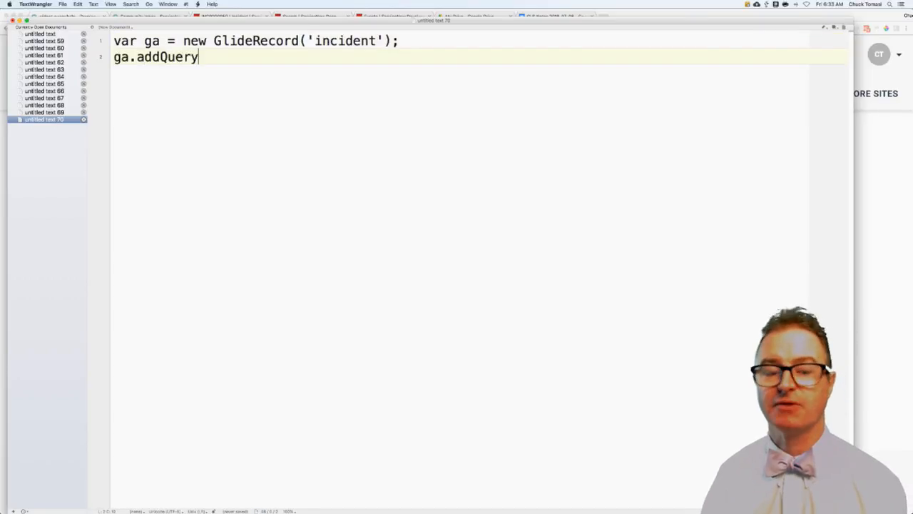
text(()
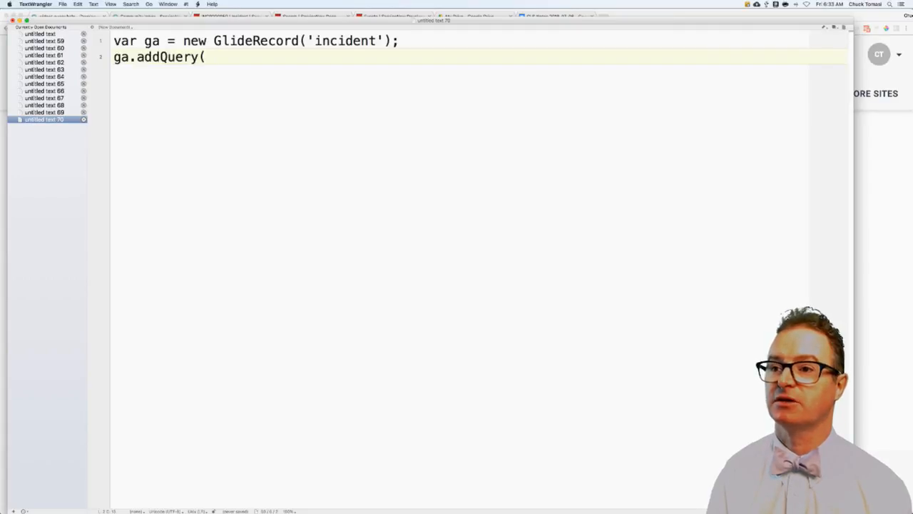
text('active', true);)
key(Return)
text(ga.)
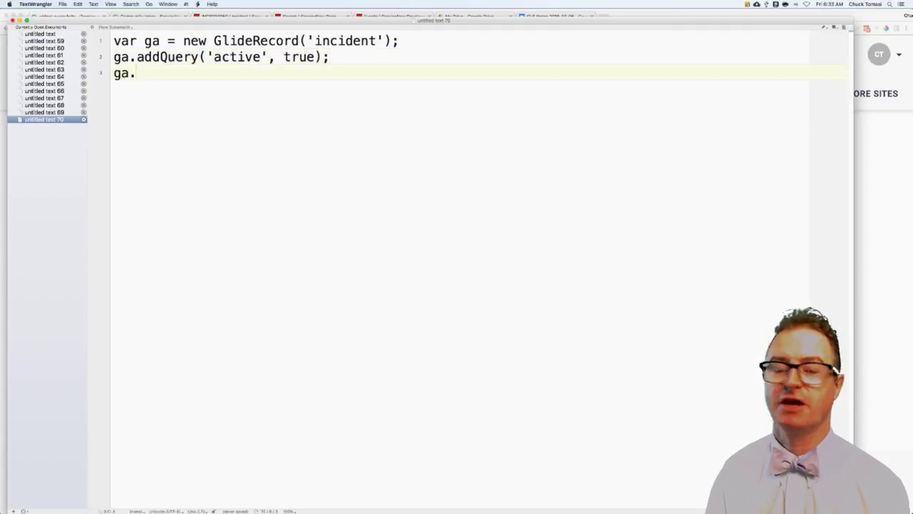
text(add)
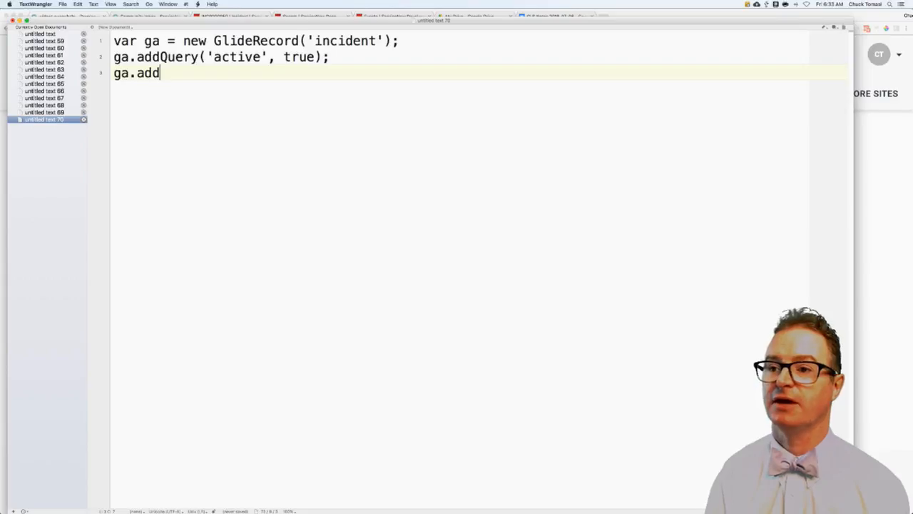
text(Aggregate)
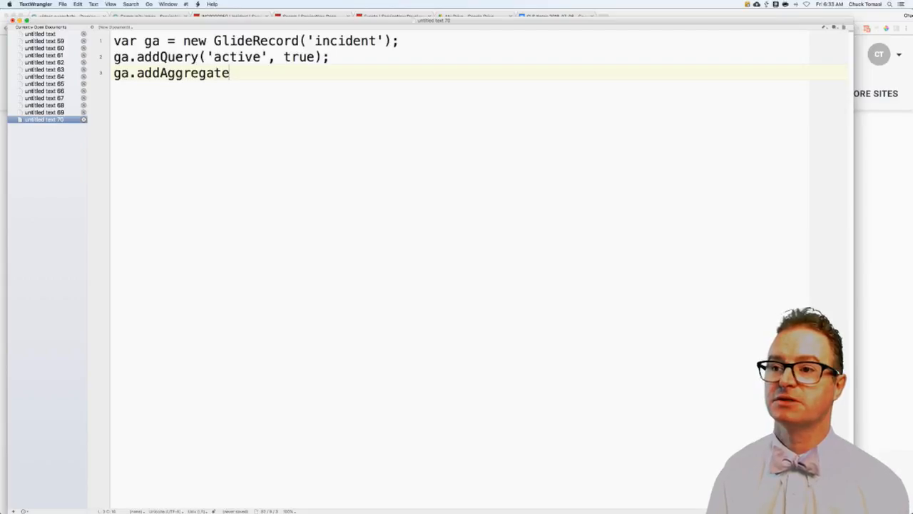
text(('COUNT');)
key(Return)
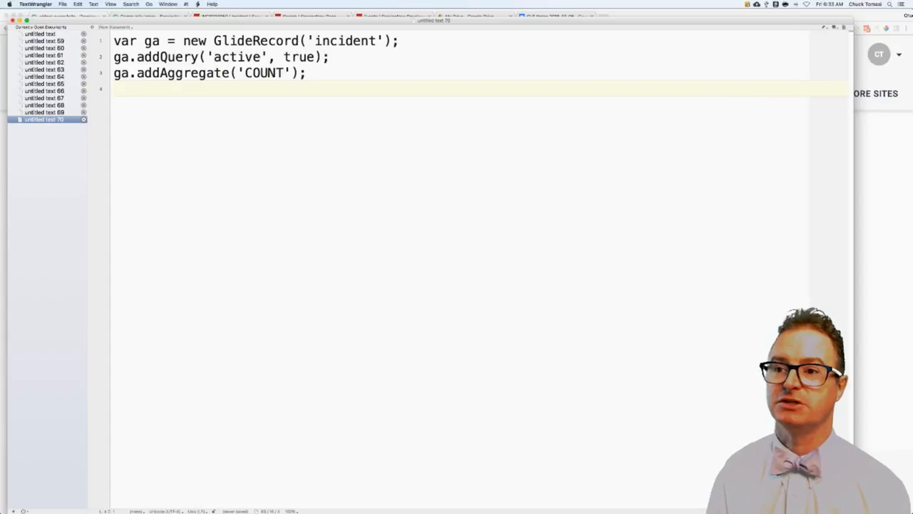
text(ga.queryu)
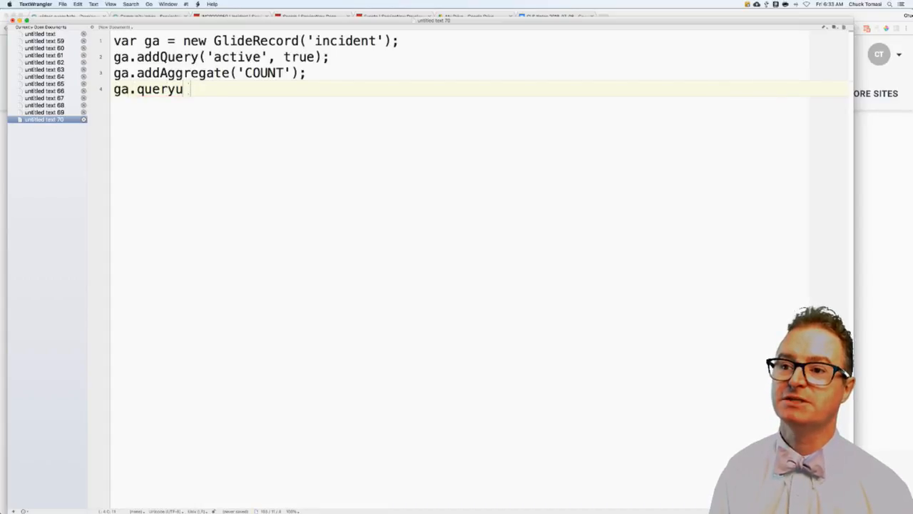
key(BackSpace)
text(();)
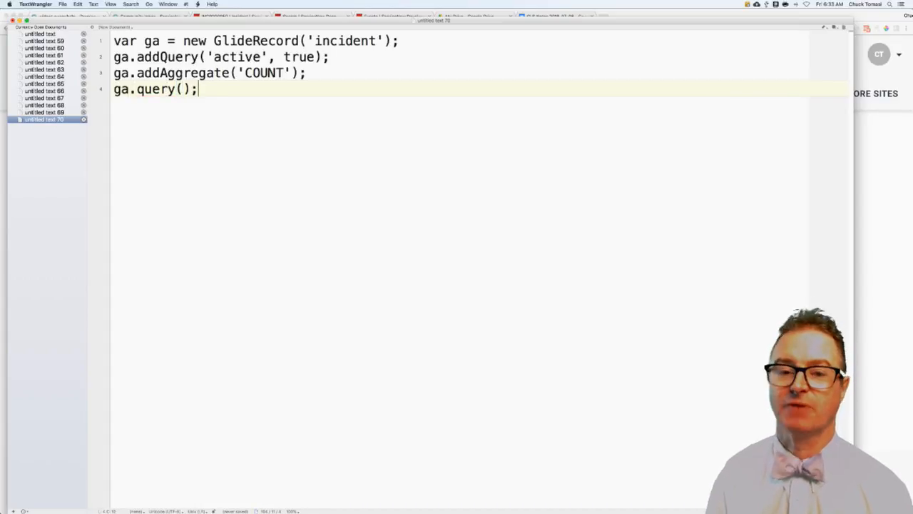
Add SQL-style comments: select count(*) for the aggregate and select * for the GlideRecord query.
key(Return)
key(Return)
text(// )
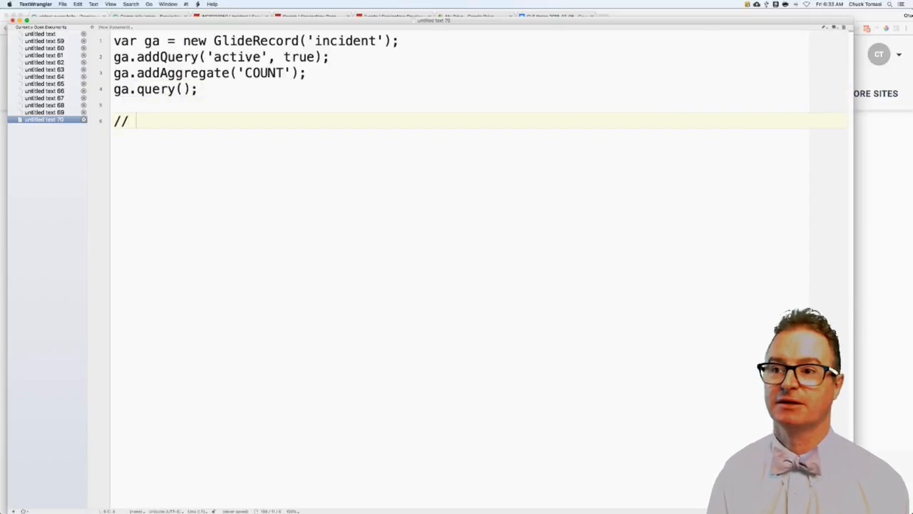
text(select *)
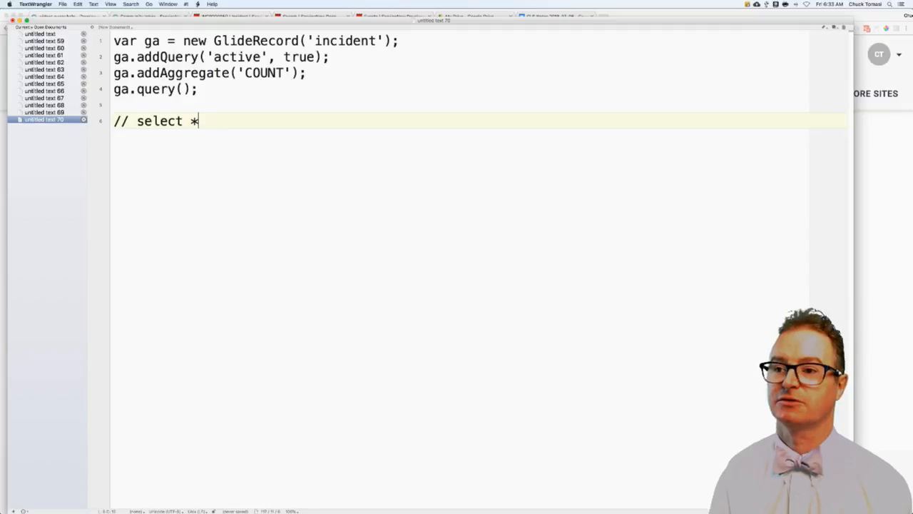
key(BackSpace)
text(count*()
key(BackSpace)
key(BackSpace)
text(*)
key(BackSpace)
text(()
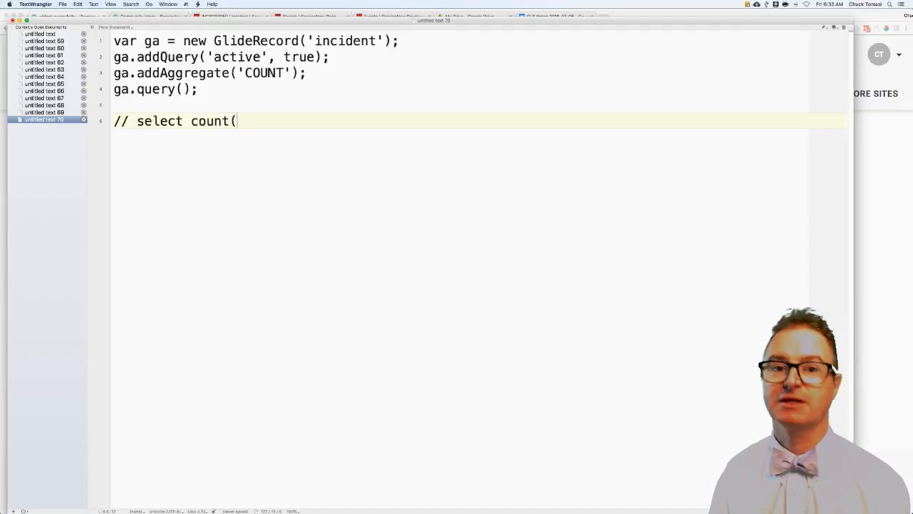
text(*) )
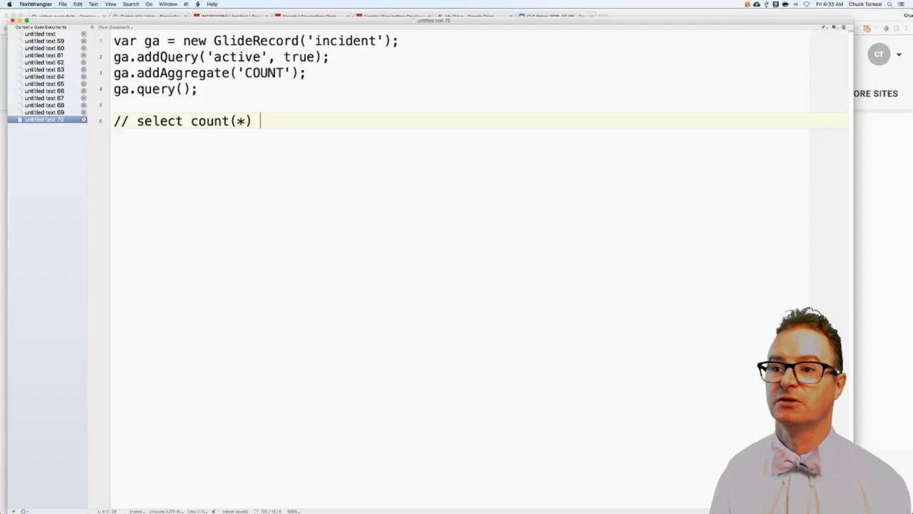
text(from cindien)
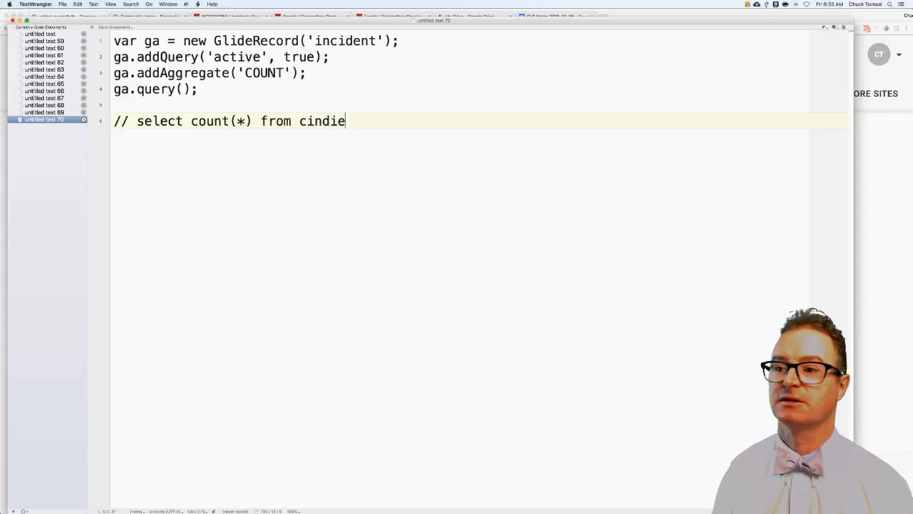
key(BackSpace)
key(BackSpace)
key(BackSpace)
key(BackSpace)
key(BackSpace)
key(BackSpace)
key(BackSpace)
text(incident where active='true')
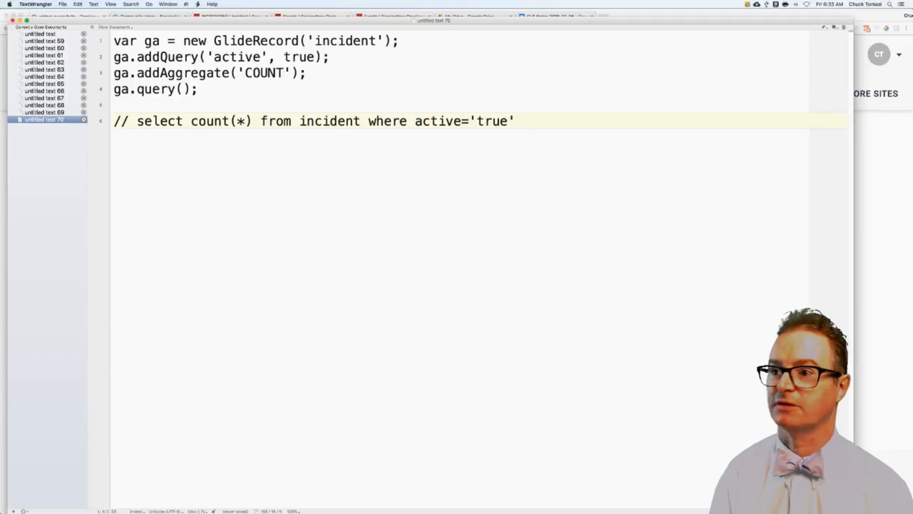
key(BackSpace)
key(BackSpace)
key(BackSpace)
key(BackSpace)
key(BackSpace)
key(BackSpace)
text(1)
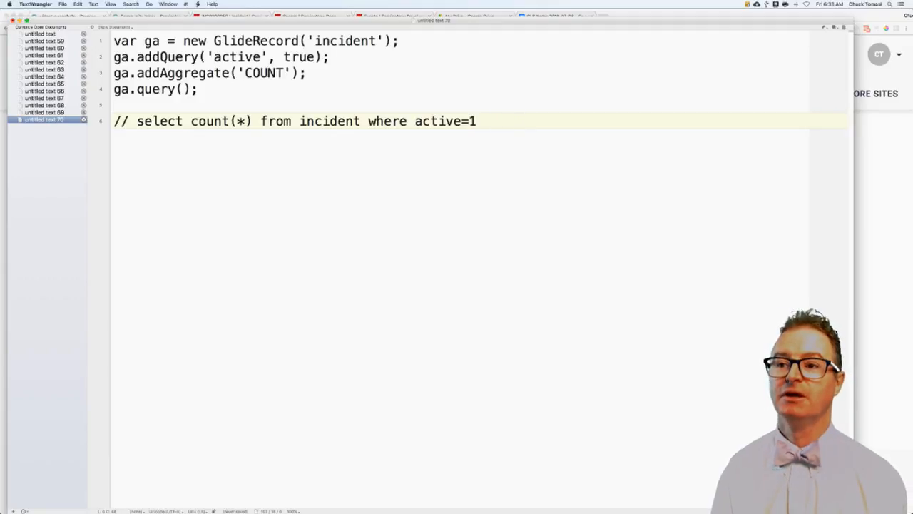
key(Return)
key(Return)
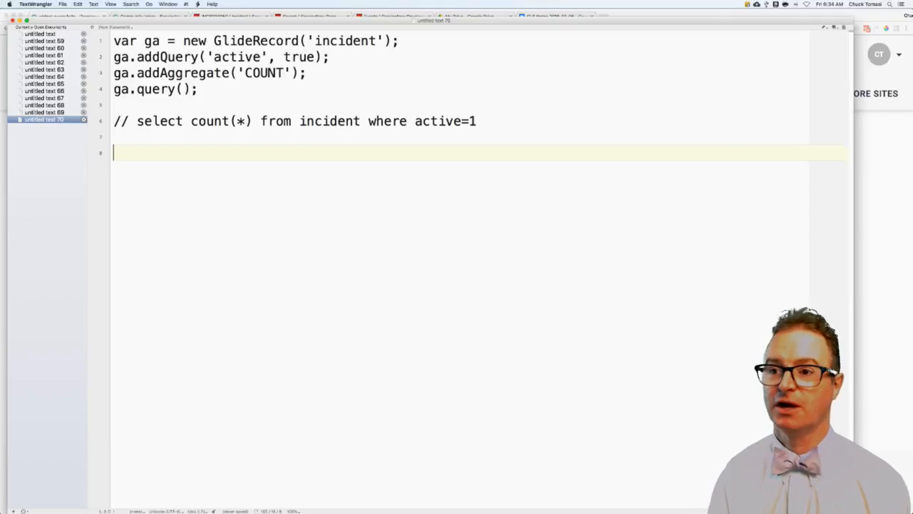
text(// )
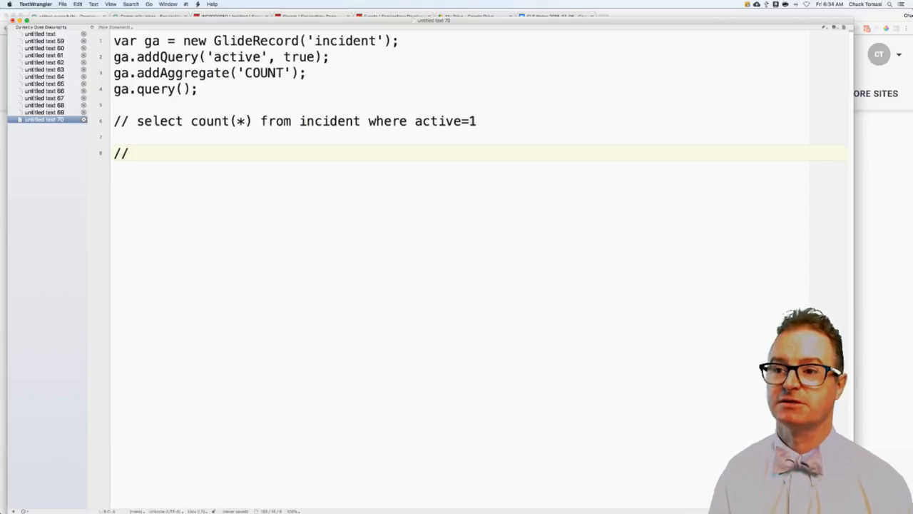
text(select * from f)
key(BackSpace)
key(BackSpace)
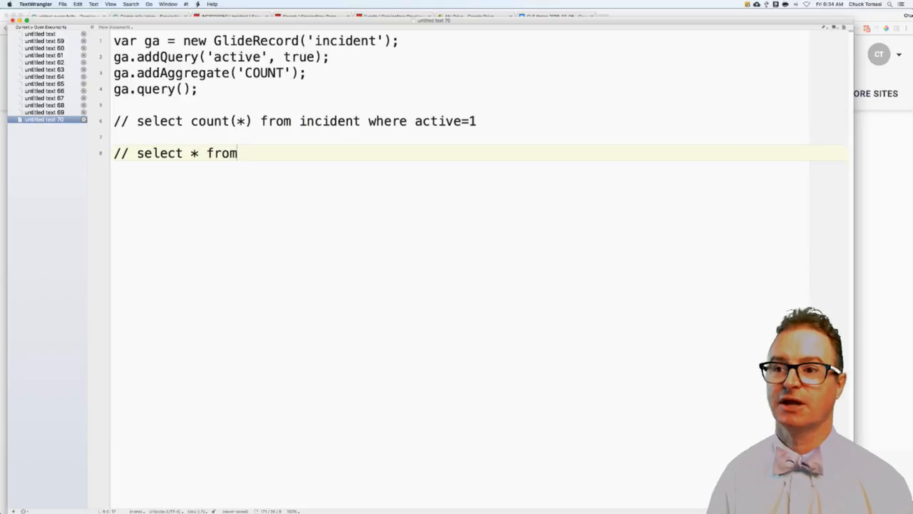
Label the comments '// GA equiv' and '// GR equiv' on their own lines with blank-line spacing.
key(Up)
key(Return)
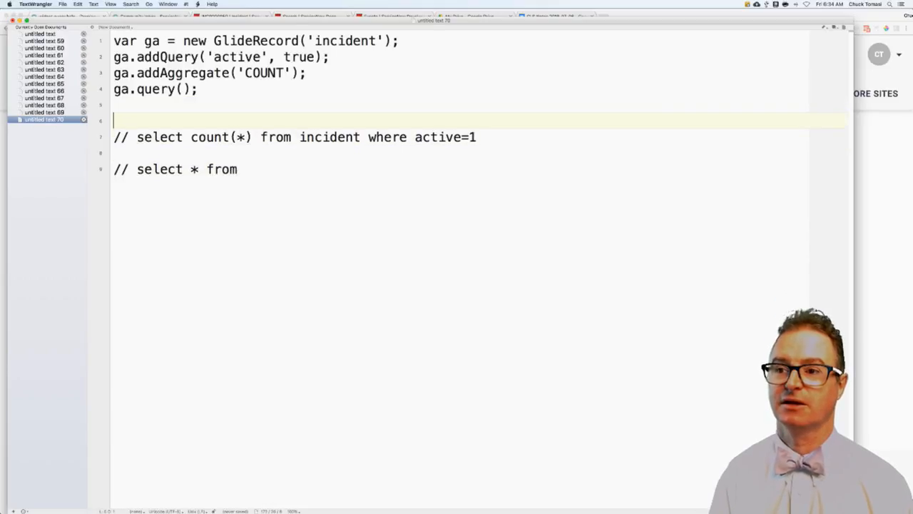
text(// GA)
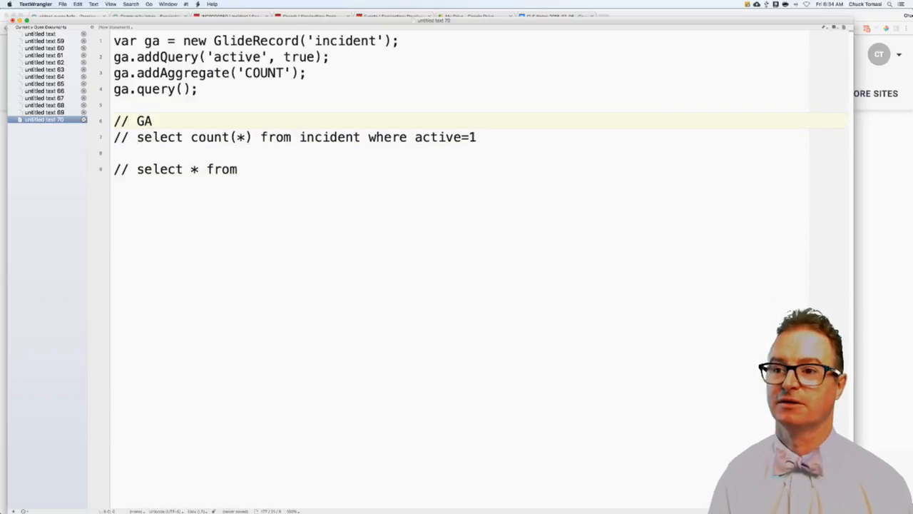
text( equiv)
key(Down)
key(Down)
key(Return)
key(BackSpace)
text(// GA)
key(Delete)
text(R)
key(BackSpace)
key(BackSpace)
key(BackSpace)
text(R equio)
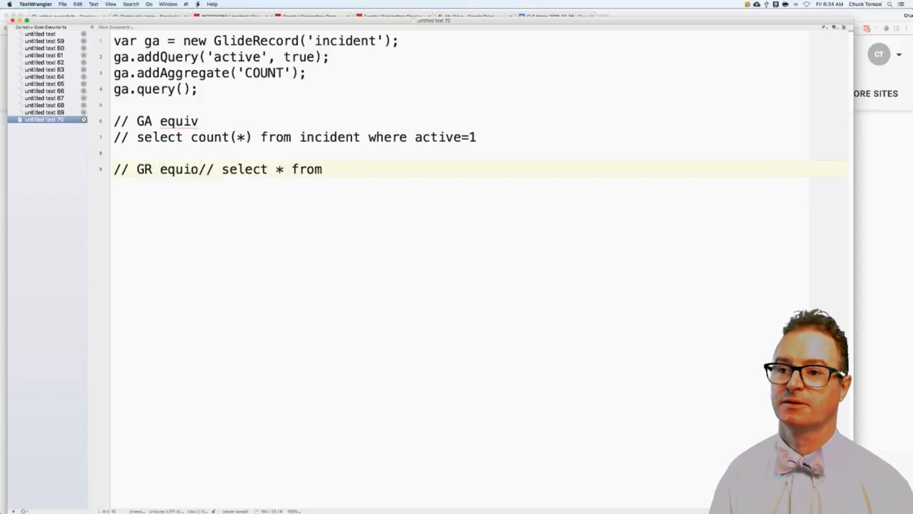
key(BackSpace)
text(v)
key(Return)
key(super+Right)
text(from incident where active=1)
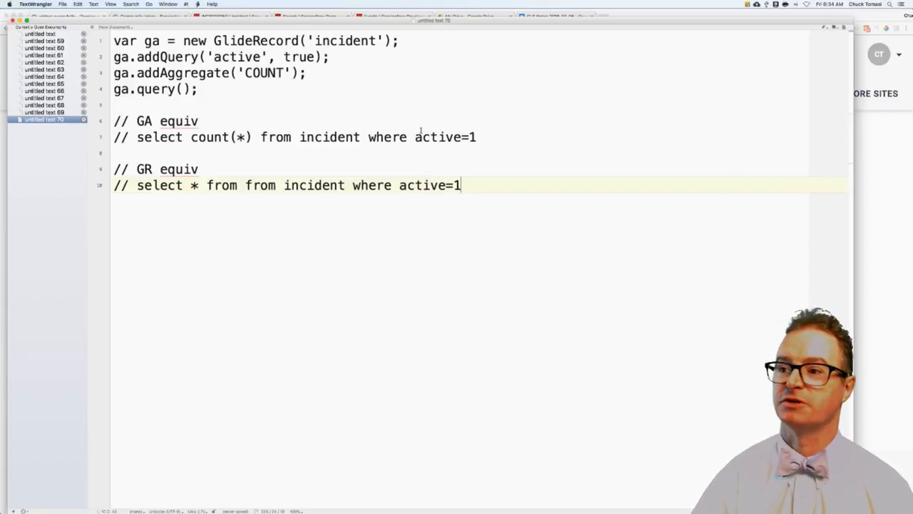
drag(415, 137, 478, 137)
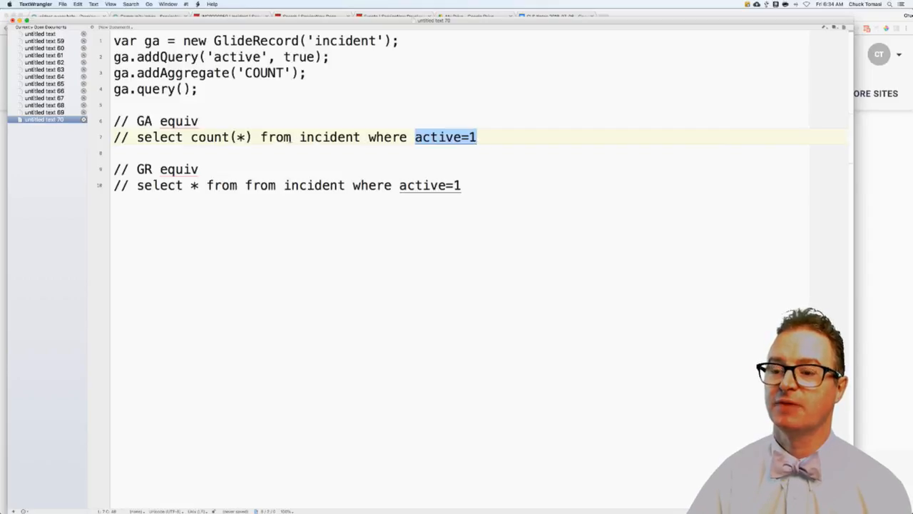
double_click(329, 137)
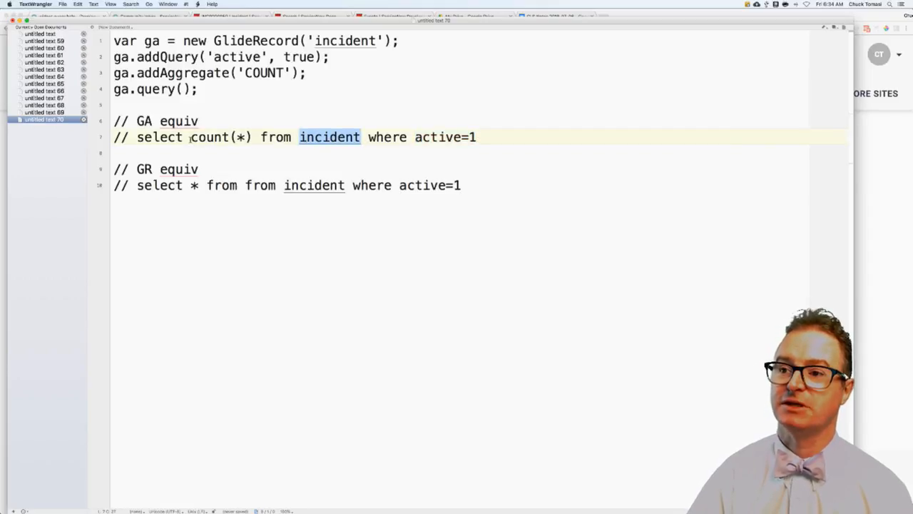
drag(189, 137, 251, 137)
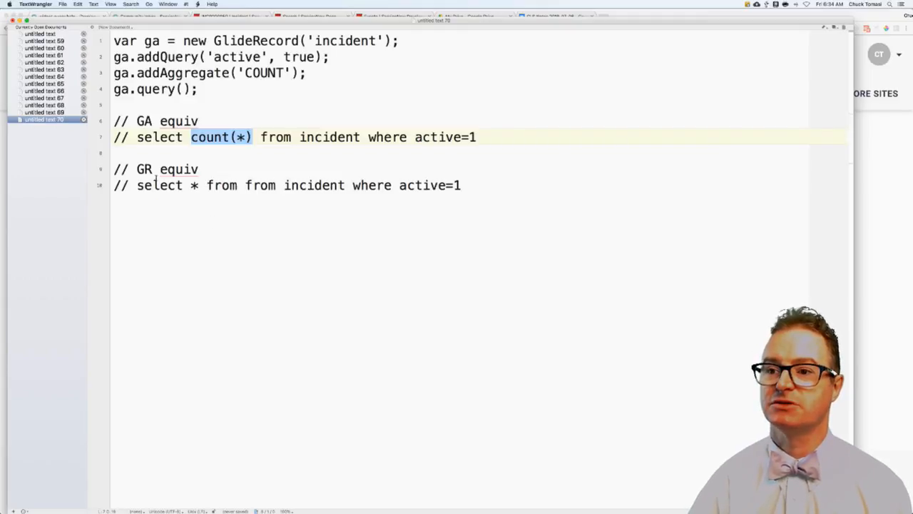
drag(113, 169, 117, 197)
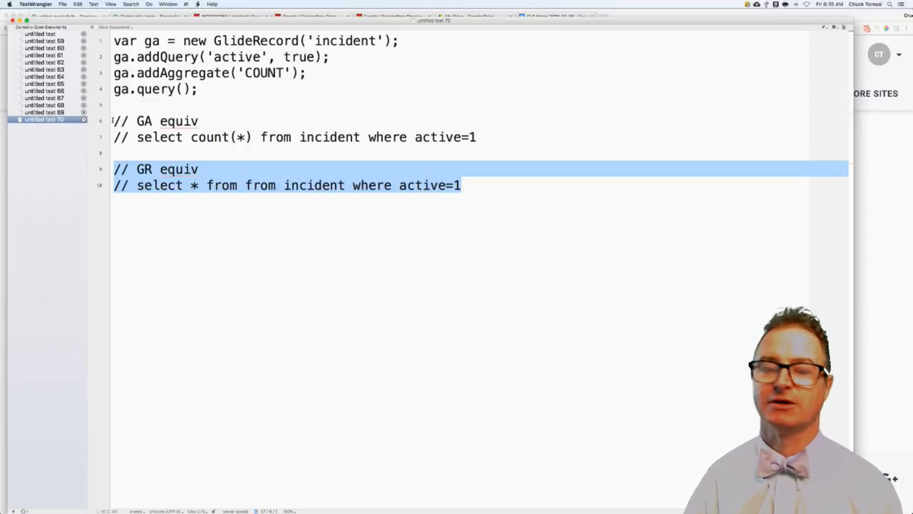
drag(113, 120, 113, 151)
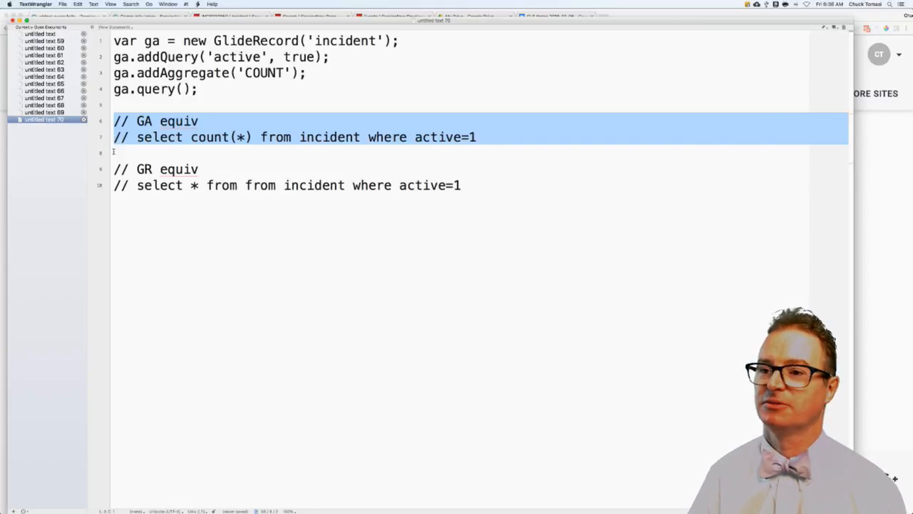
click(191, 153)
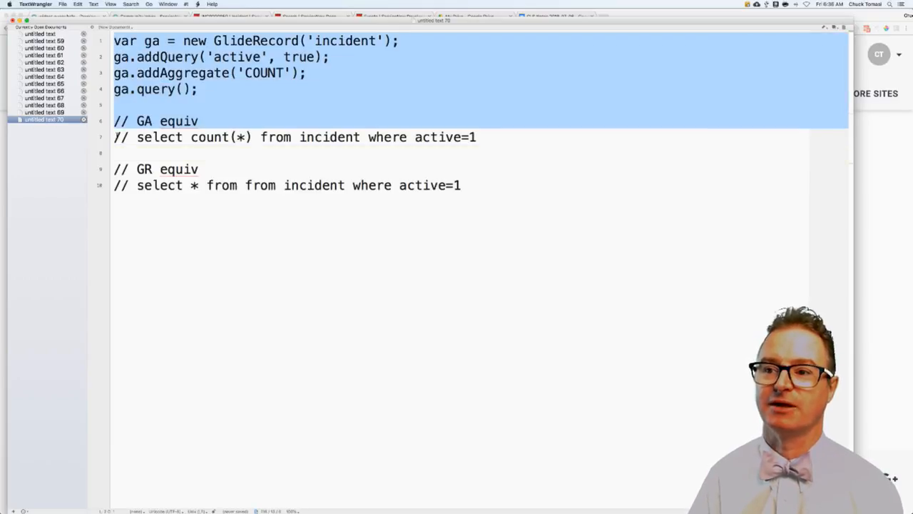
drag(114, 169, 116, 202)
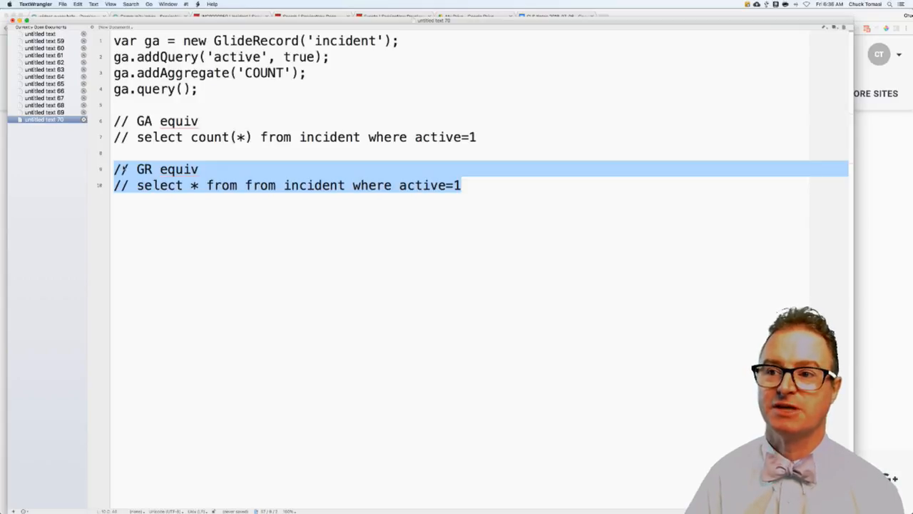
drag(115, 121, 116, 155)
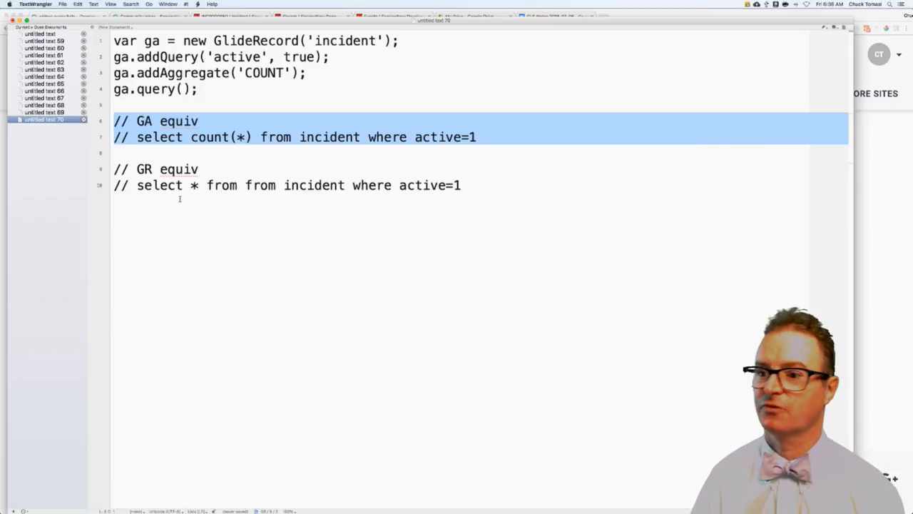
Leave the widget query question and go back to the Community home page via the now logo.
key(super+Tab)
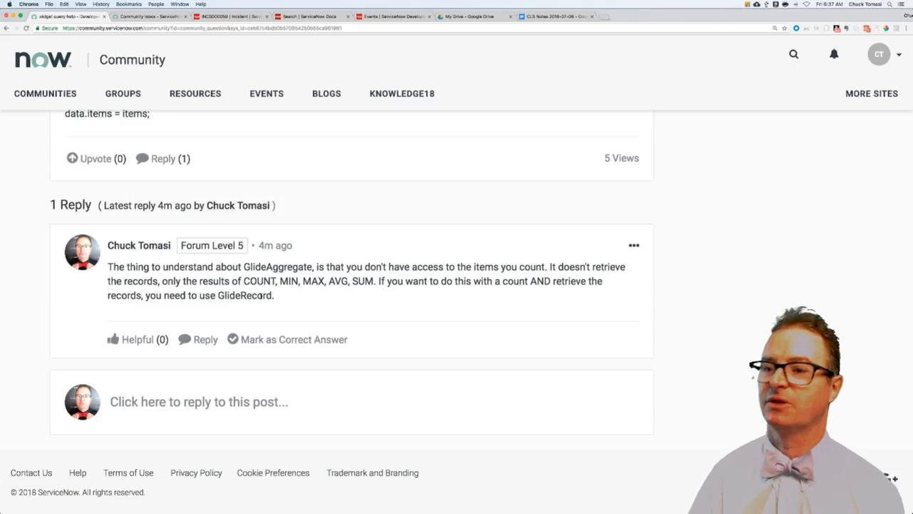
scroll(262, 295, up, 3)
scroll(262, 295, up, 6)
scroll(262, 295, up, 4)
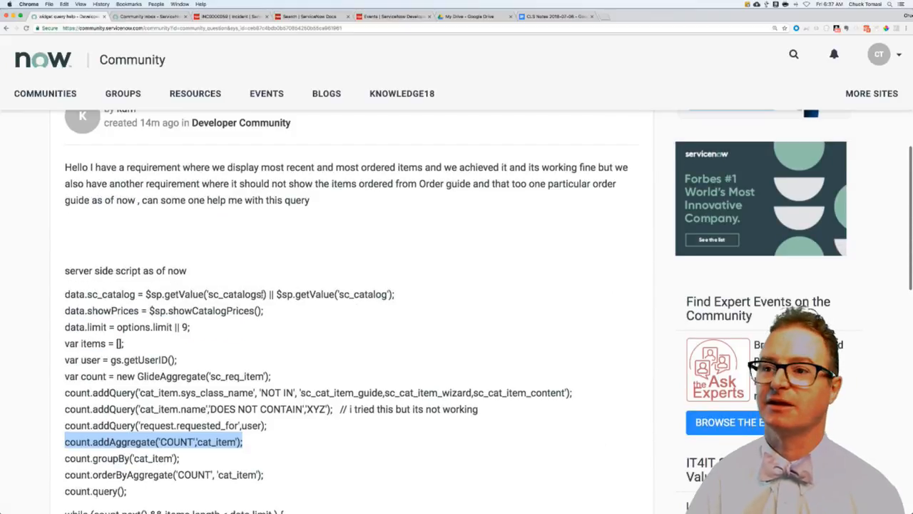
scroll(262, 295, up, 2)
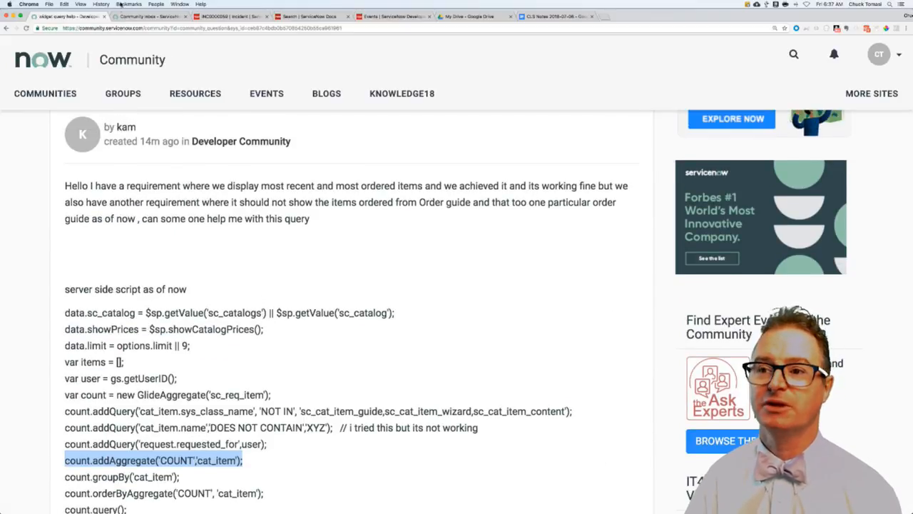
scroll(31, 185, up, 1)
scroll(31, 185, up, 2)
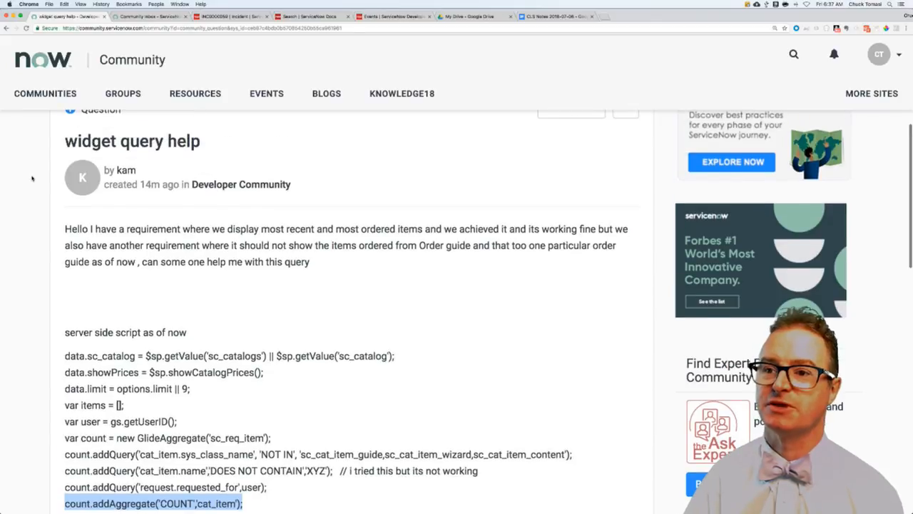
click(41, 63)
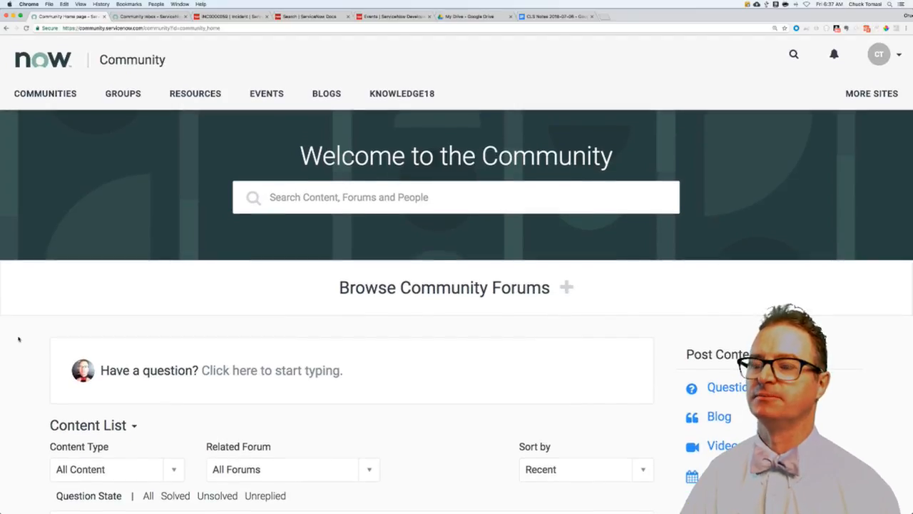
scroll(19, 339, down, 3)
scroll(18, 339, down, 3)
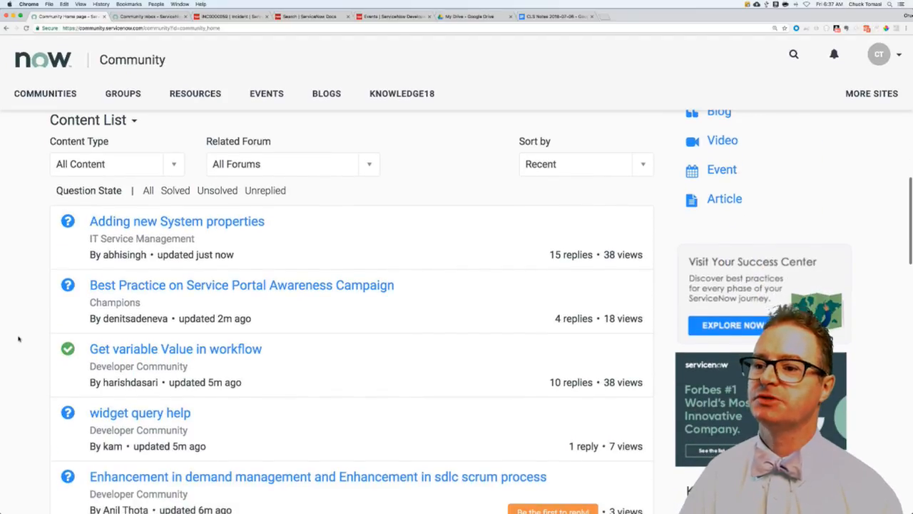
Open the 'Adding new System properties' question from the content list in a new background tab.
super+click(228, 223)
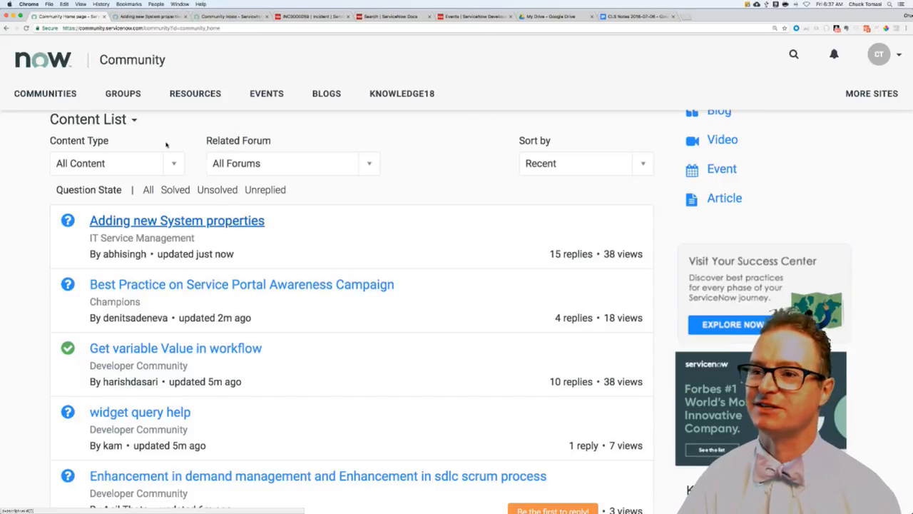
Switch to the 'Adding new System properties' tab and highlight the first reply's hard-coding advice.
click(156, 16)
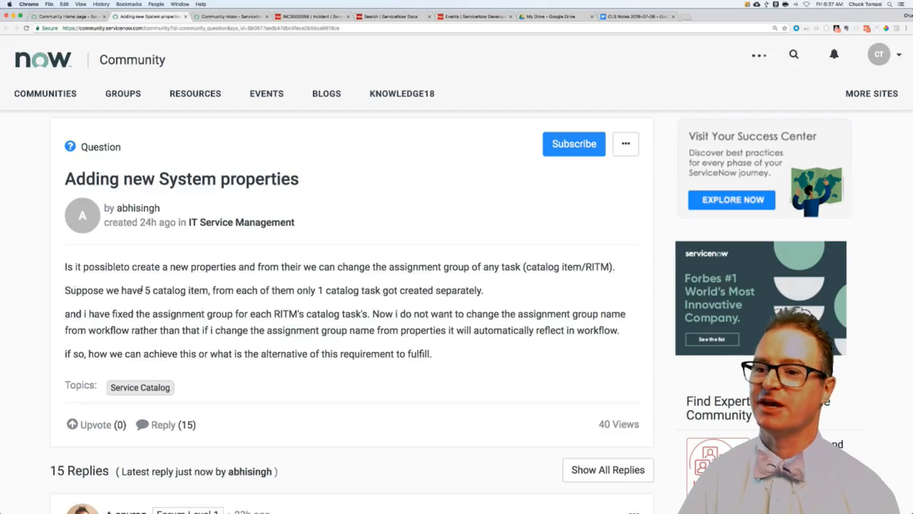
scroll(56, 290, down, 2)
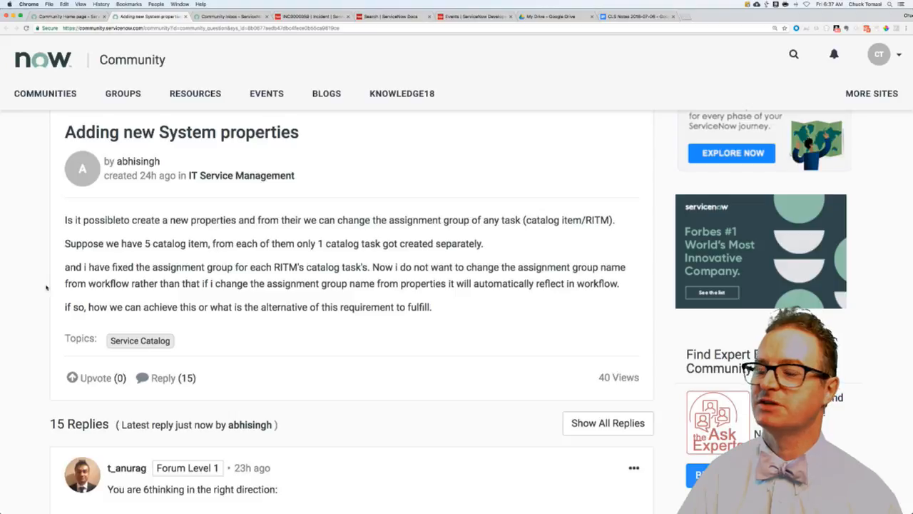
scroll(46, 287, down, 1)
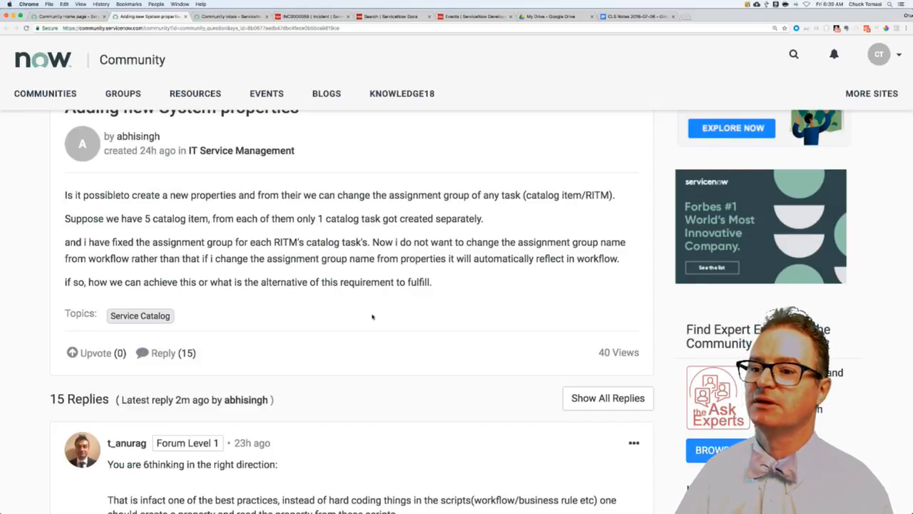
scroll(373, 316, down, 5)
scroll(285, 306, down, 2)
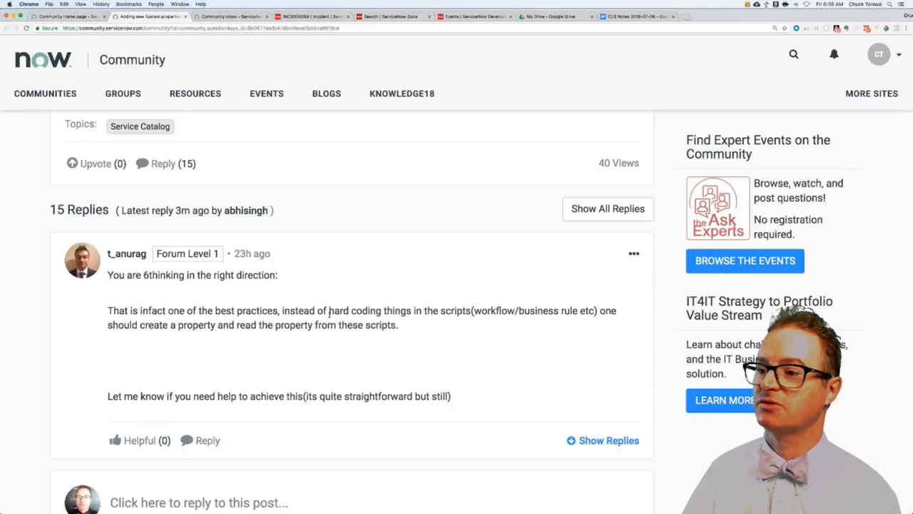
drag(342, 311, 608, 311)
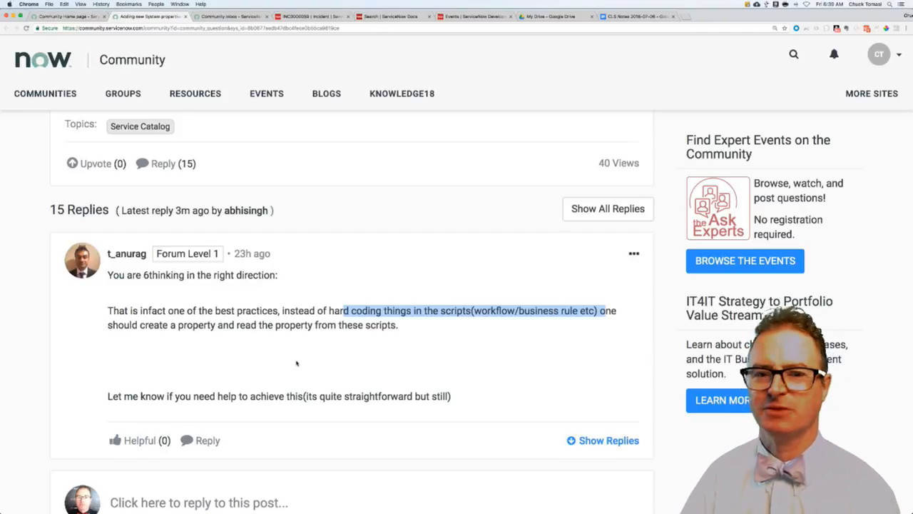
scroll(297, 363, down, 4)
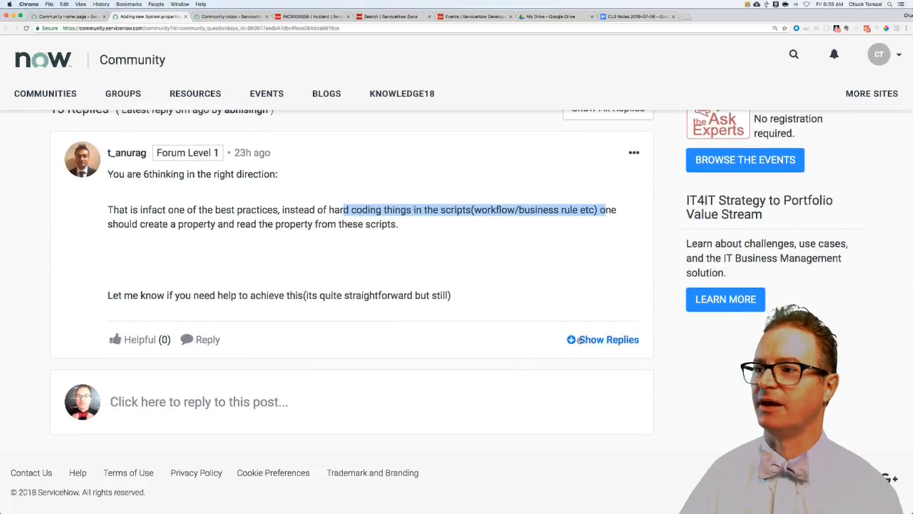
scroll(637, 184, up, 1)
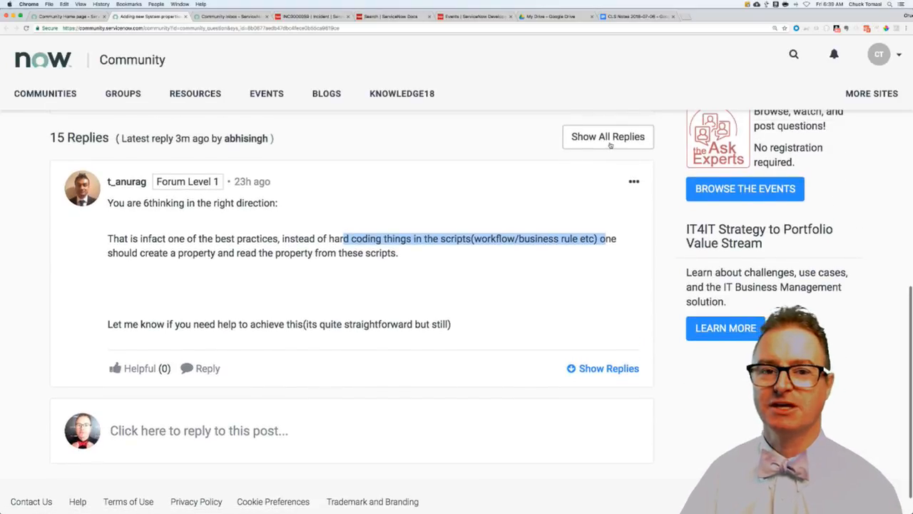
Expand all replies and read through them, highlighting sys_properties.LIST, the name/value advice, the gs.getProperty line and the asker's follow-up.
click(610, 135)
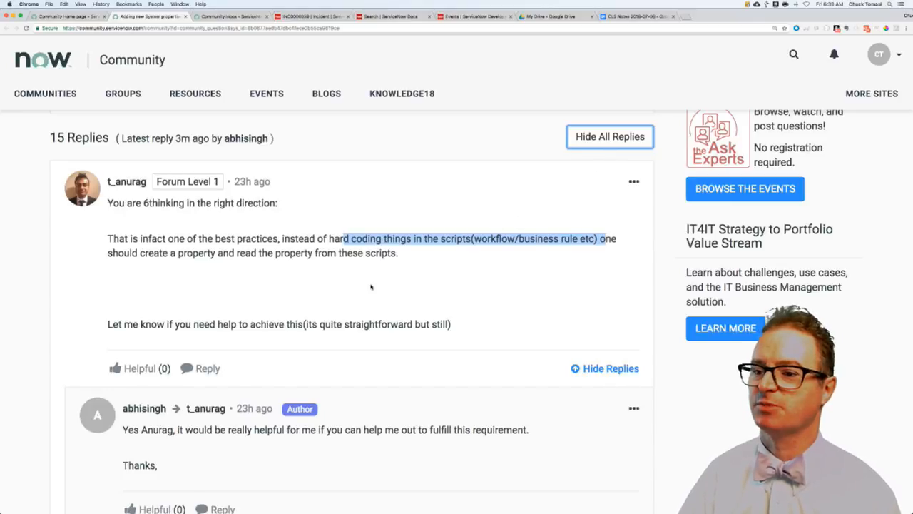
scroll(375, 298, down, 2)
scroll(375, 298, down, 3)
scroll(374, 298, down, 2)
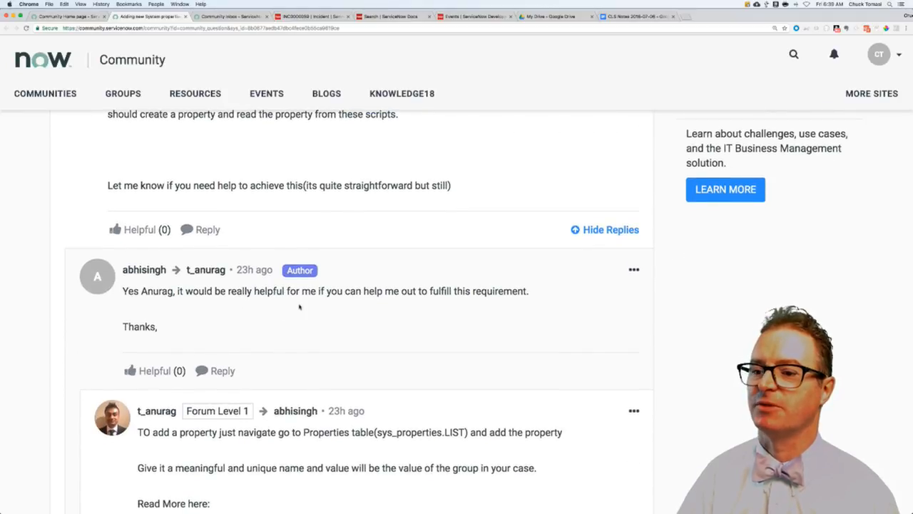
scroll(300, 306, down, 2)
scroll(300, 307, down, 2)
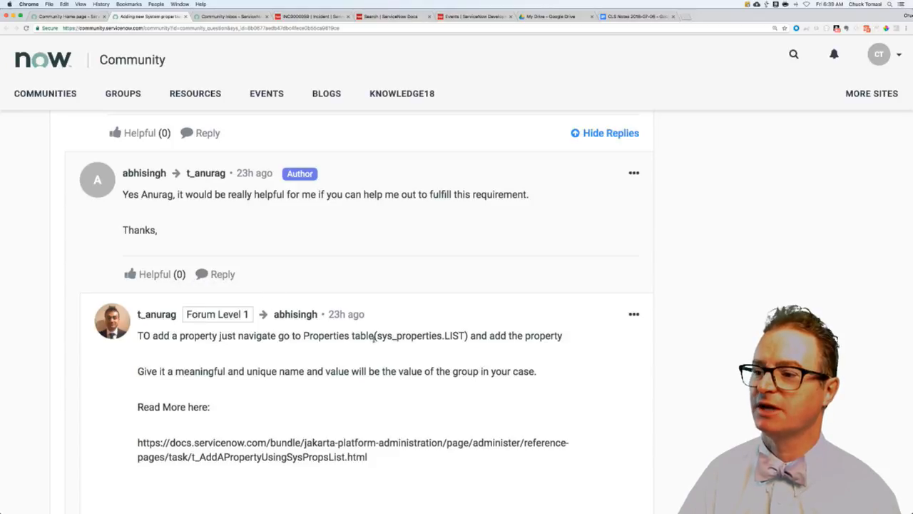
drag(375, 337, 470, 337)
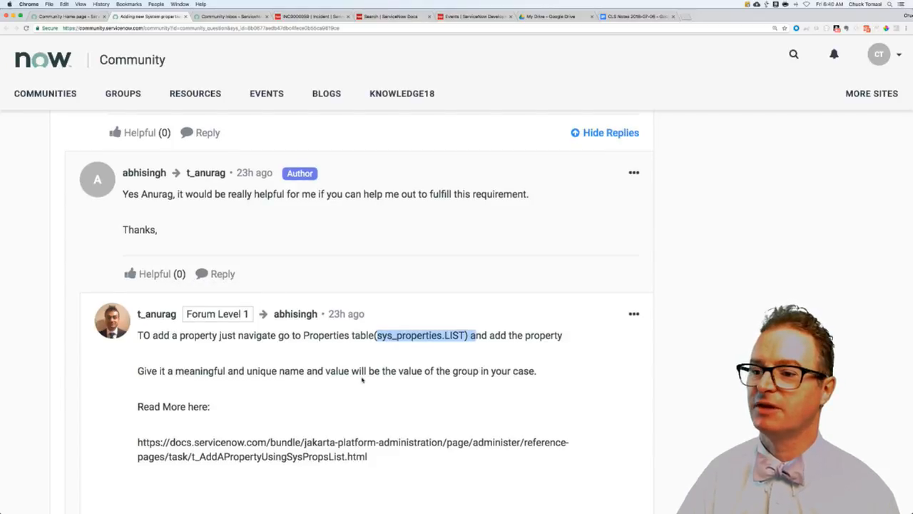
scroll(390, 372, down, 2)
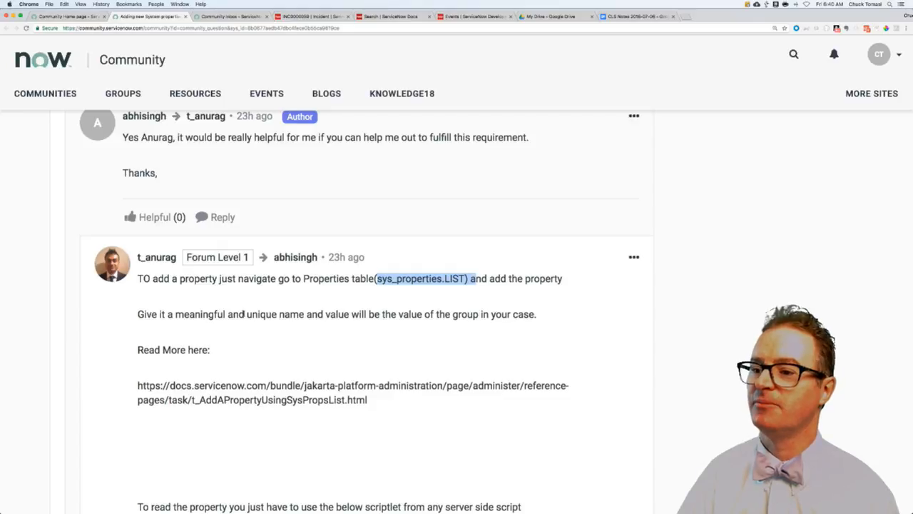
drag(245, 314, 535, 314)
scroll(443, 343, down, 2)
scroll(400, 355, down, 2)
scroll(400, 355, down, 3)
drag(135, 340, 336, 340)
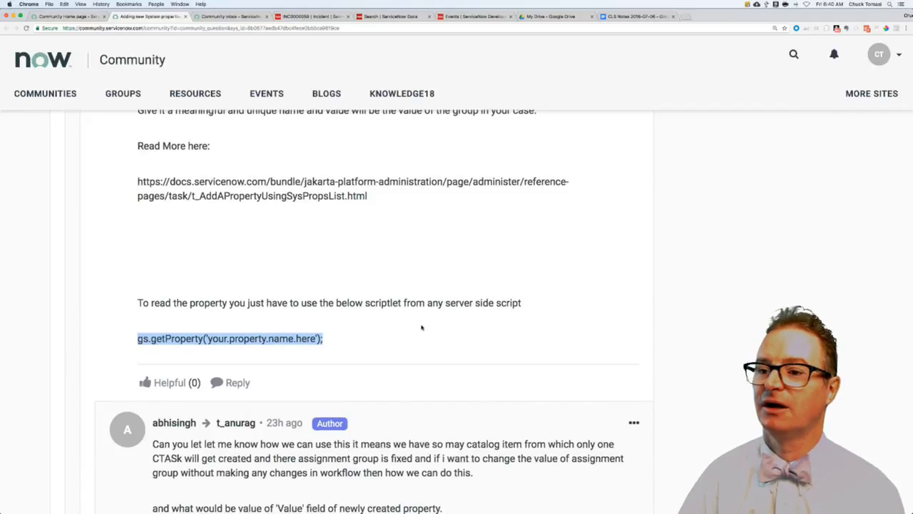
scroll(421, 327, down, 3)
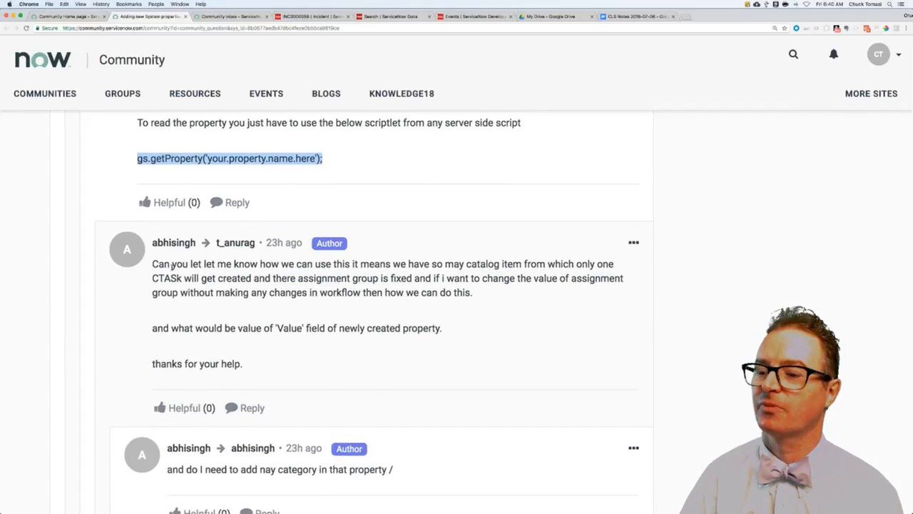
drag(172, 264, 366, 268)
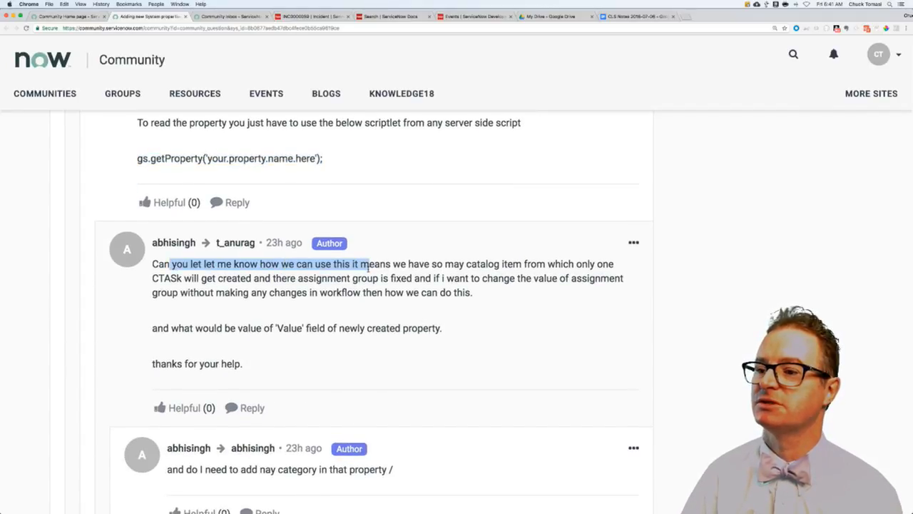
drag(366, 267, 417, 267)
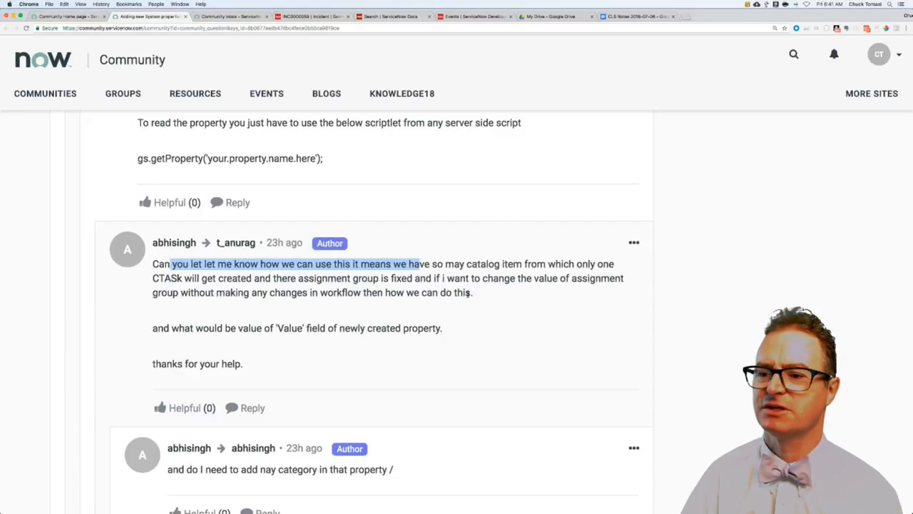
scroll(470, 294, down, 3)
scroll(470, 294, down, 2)
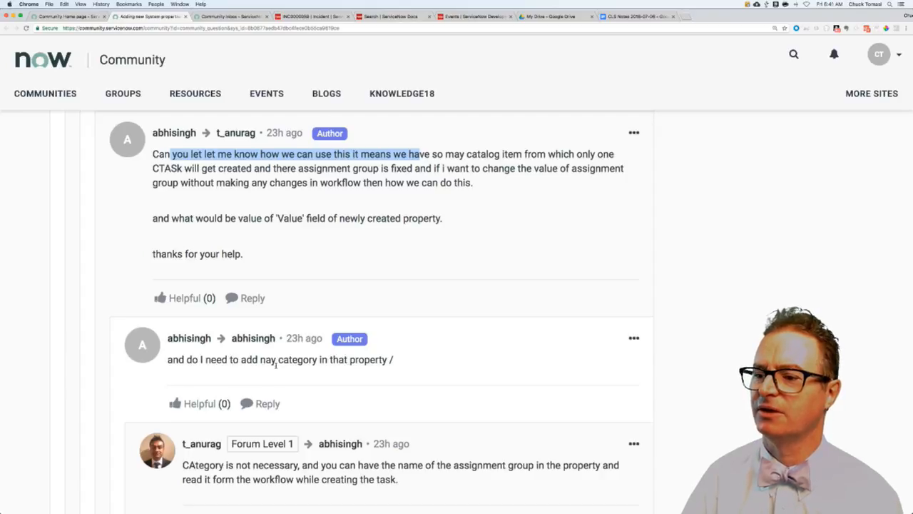
scroll(409, 382, down, 3)
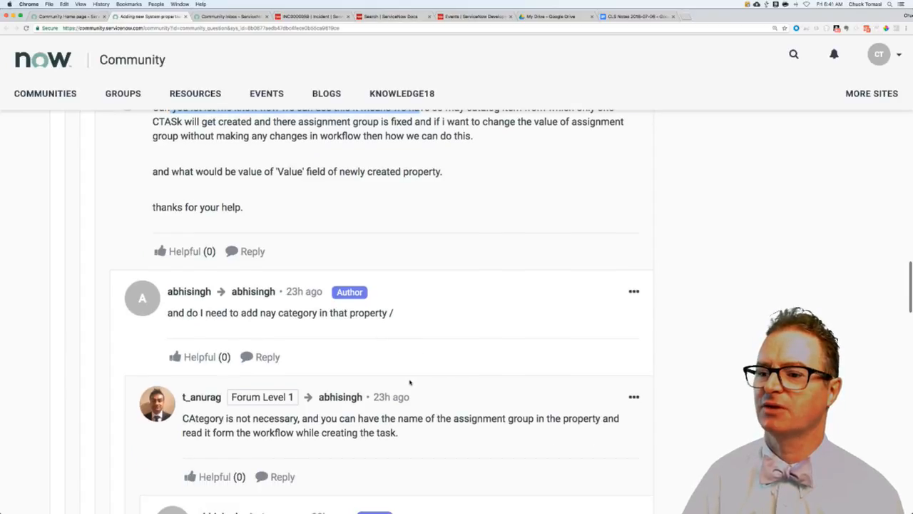
scroll(409, 382, down, 3)
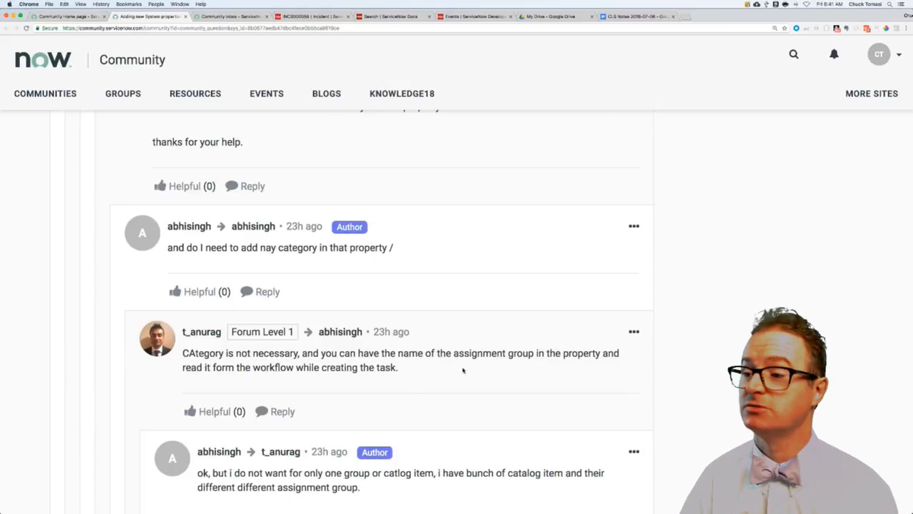
scroll(462, 370, down, 1)
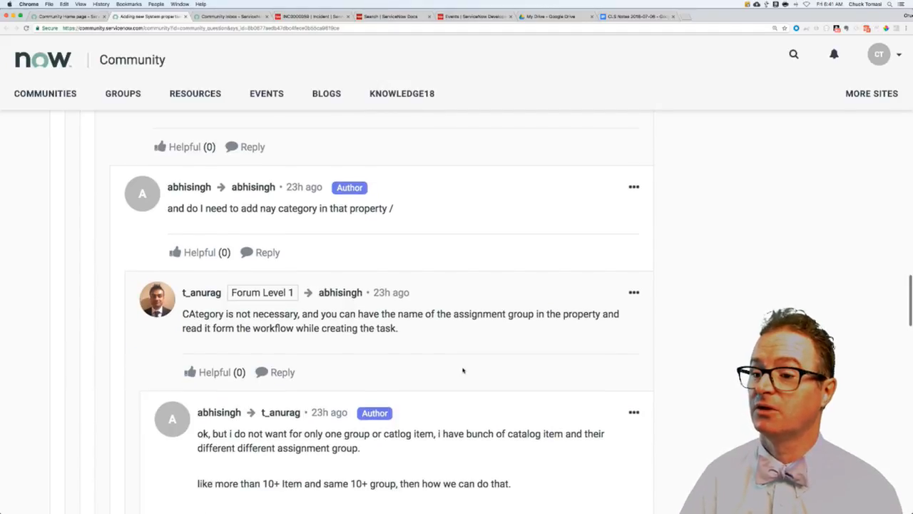
scroll(463, 370, down, 1)
scroll(463, 369, down, 2)
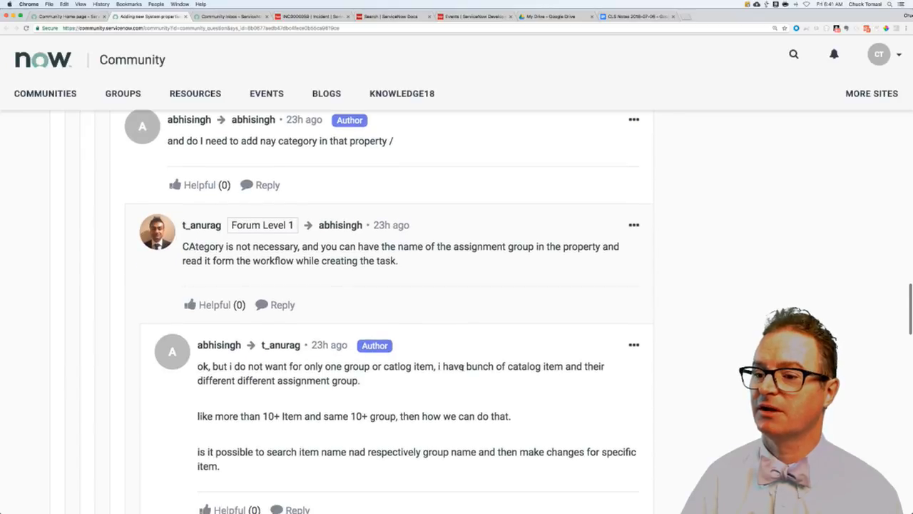
scroll(463, 369, down, 2)
scroll(463, 369, down, 2)
scroll(463, 369, down, 1)
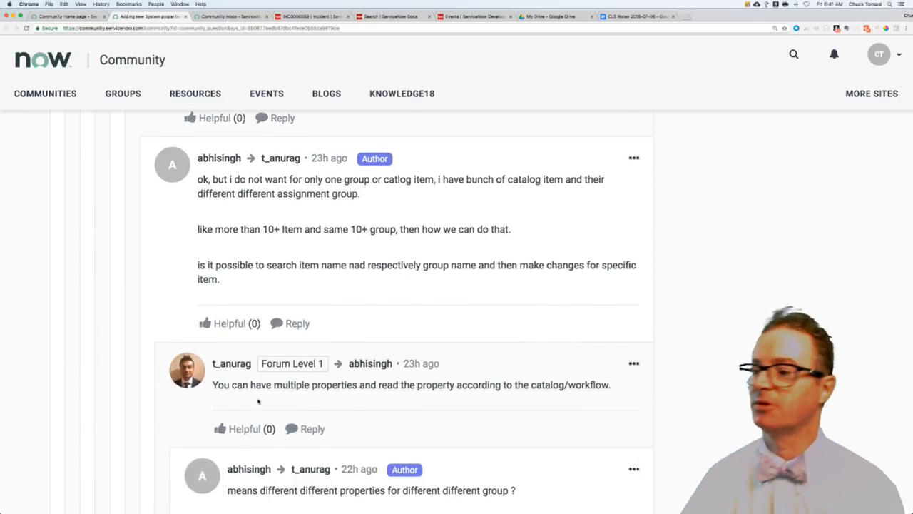
scroll(277, 400, down, 2)
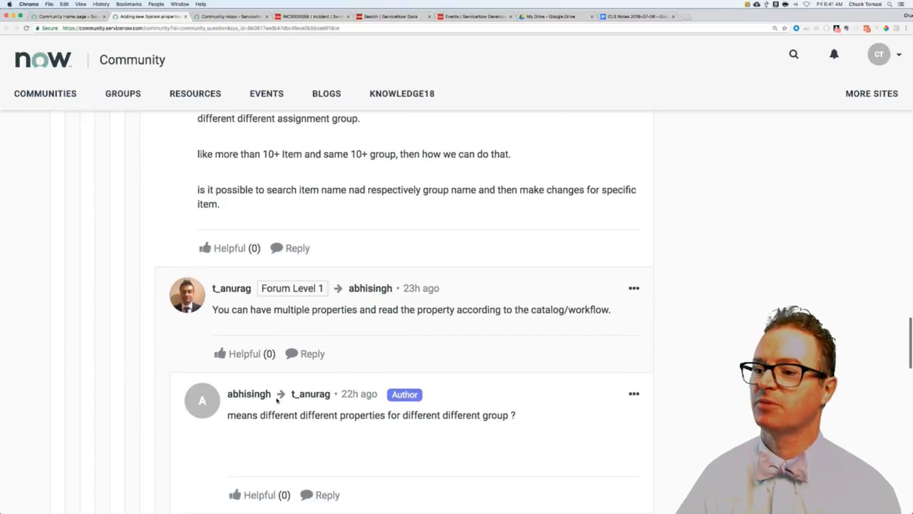
scroll(277, 400, down, 2)
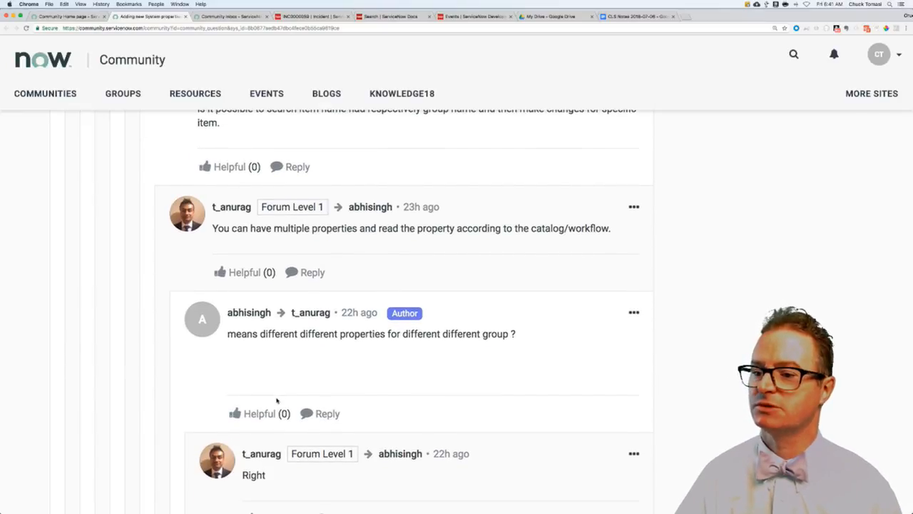
scroll(290, 404, down, 2)
scroll(290, 403, down, 2)
scroll(328, 404, down, 2)
scroll(331, 407, down, 2)
scroll(331, 408, down, 2)
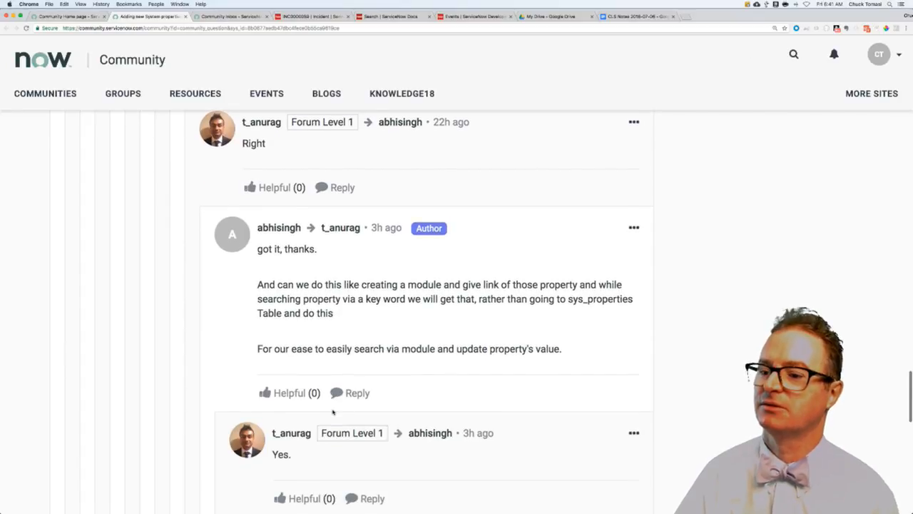
scroll(332, 410, down, 2)
scroll(332, 411, down, 2)
scroll(332, 411, down, 2)
scroll(332, 410, down, 2)
scroll(332, 412, down, 1)
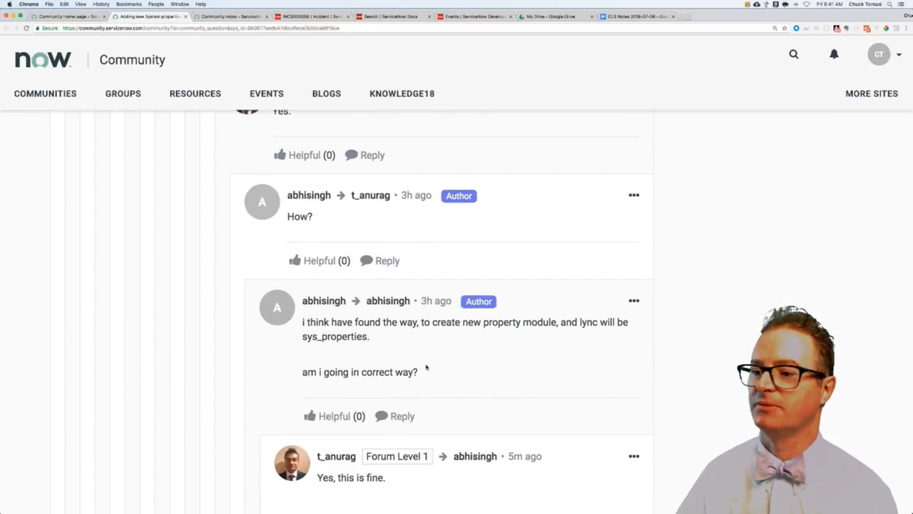
scroll(473, 343, down, 2)
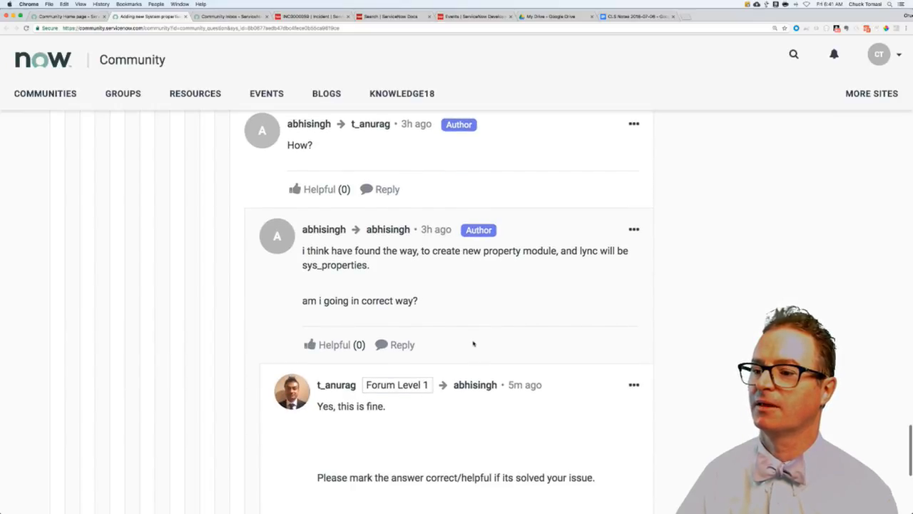
scroll(473, 343, down, 2)
scroll(473, 343, down, 1)
scroll(473, 343, down, 2)
scroll(473, 343, down, 2)
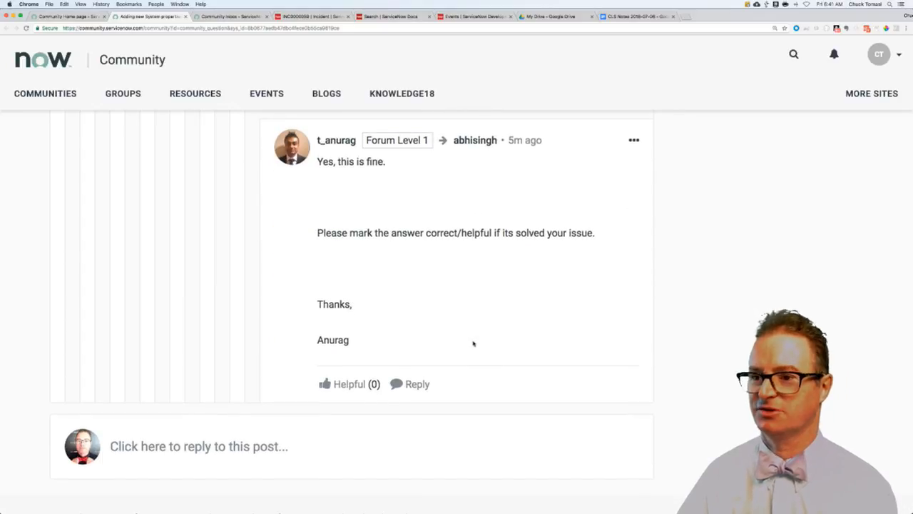
scroll(473, 343, down, 1)
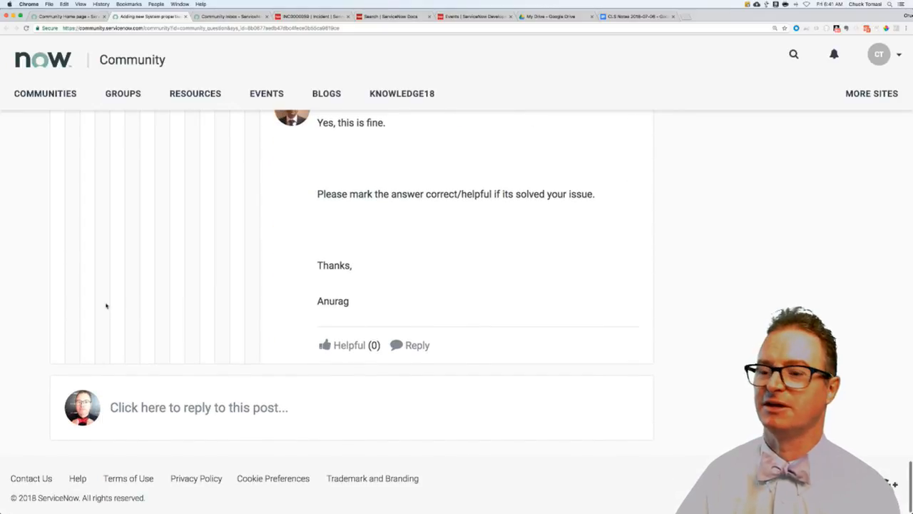
Start a reply praising Anurag and advising to store the group name rather than a sys_id in the property.
click(158, 414)
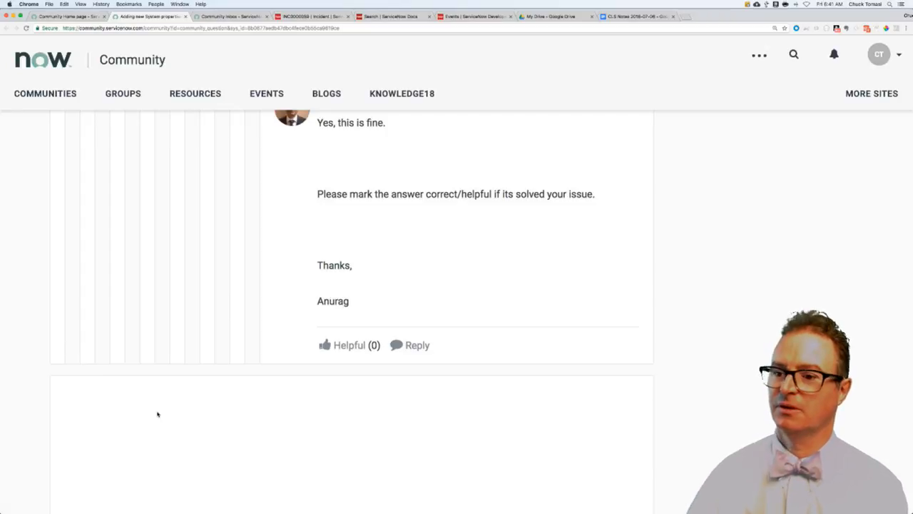
text(I'm going to add one th)
key(super+a)
text(Ana)
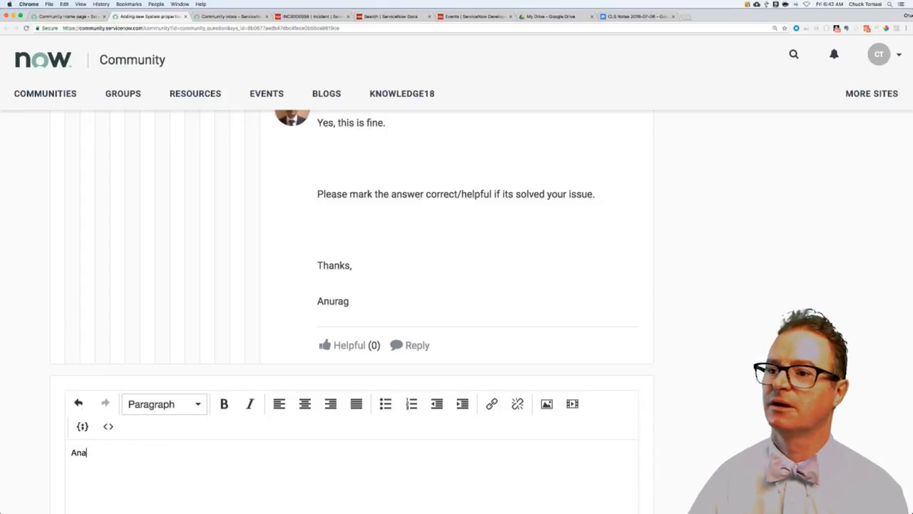
scroll(357, 285, up, 1)
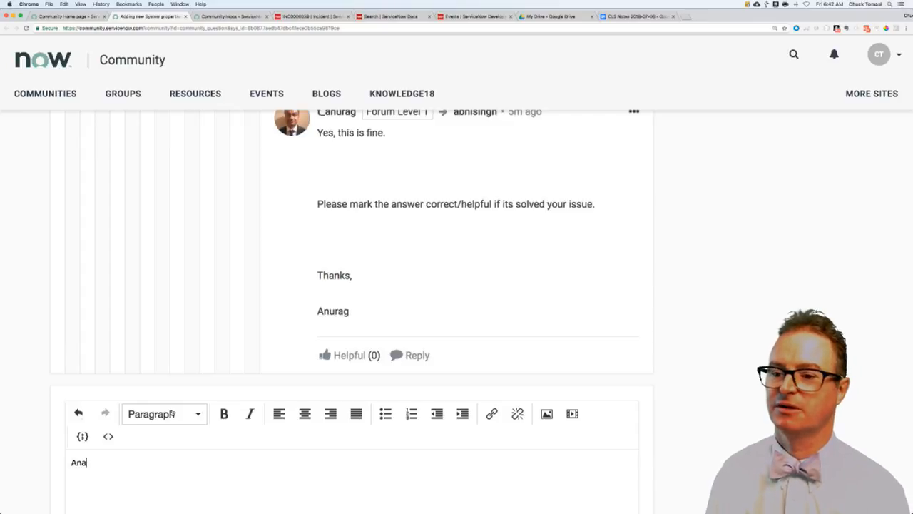
text(urag is d)
text(oing a great job g)
text(uided you)
key(BackSpace)
key(BackSpace)
key(BackSpace)
key(BackSpace)
key(BackSpace)
text(you through this.)
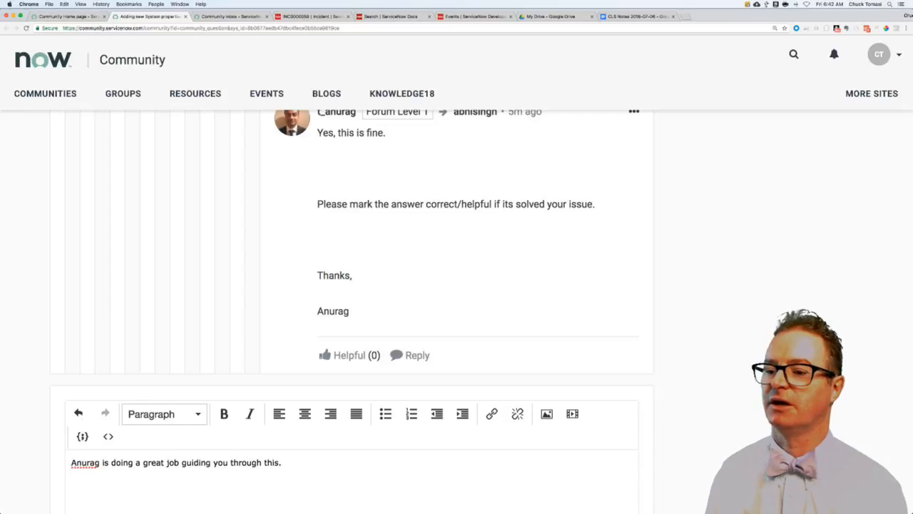
text( I'm going to ad)
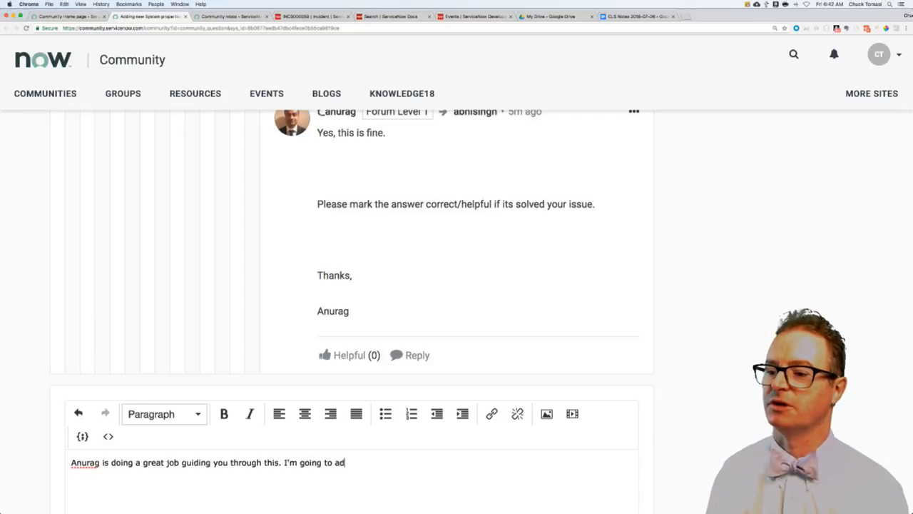
text(d one more tip. Use a display value for the pro)
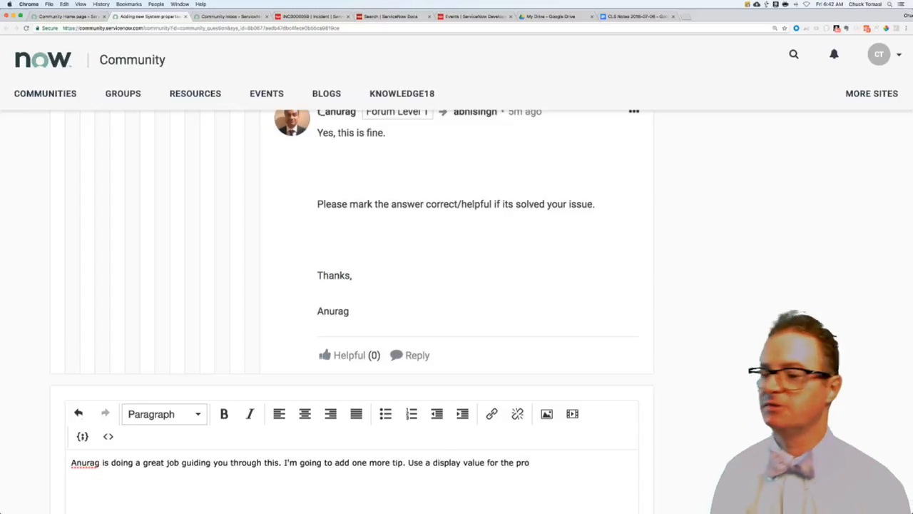
key(BackSpace)
key(BackSpace)
key(BackSpace)
key(BackSpace)
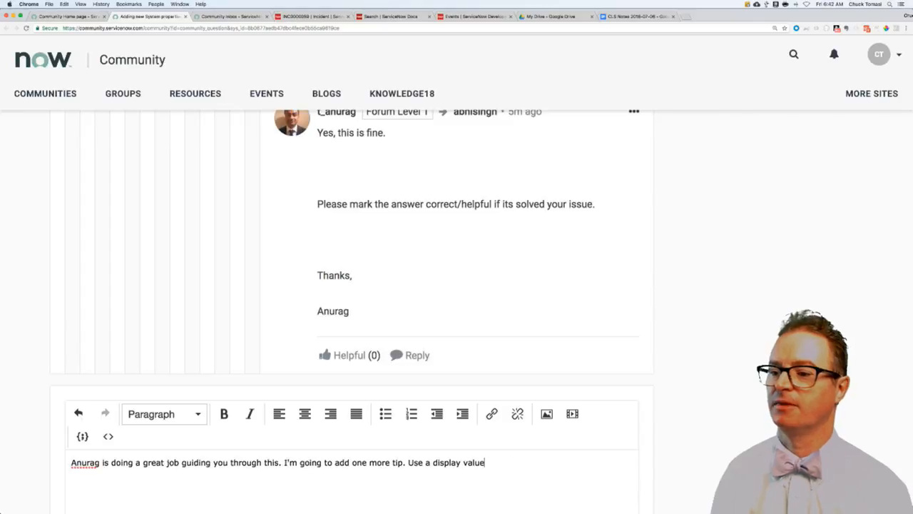
key(BackSpace)
key(BackSpace)
key(BackSpace)
key(BackSpace)
key(BackSpace)
key(BackSpace)
key(BackSpace)
key(BackSpace)
key(BackSpace)
text(the name of the group for)
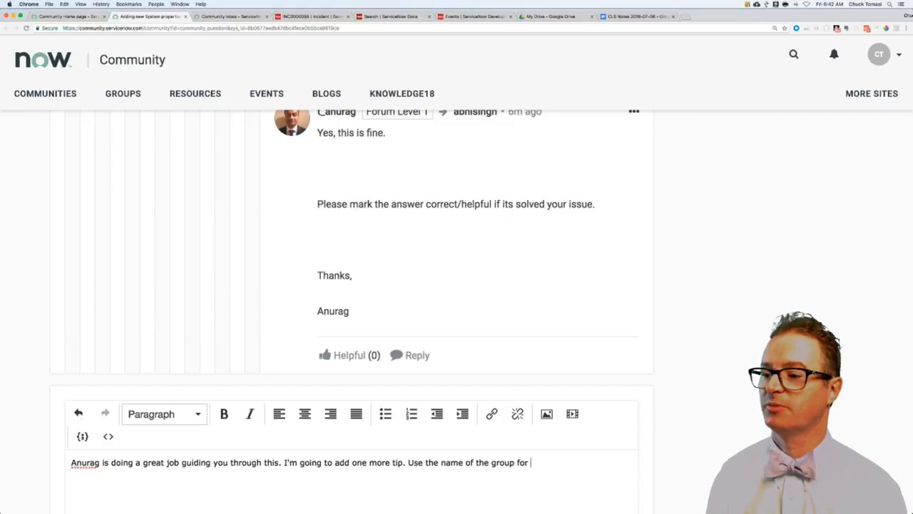
key(BackSpace)
key(BackSpace)
key(BackSpace)
key(BackSpace)
text(as the value for the property )
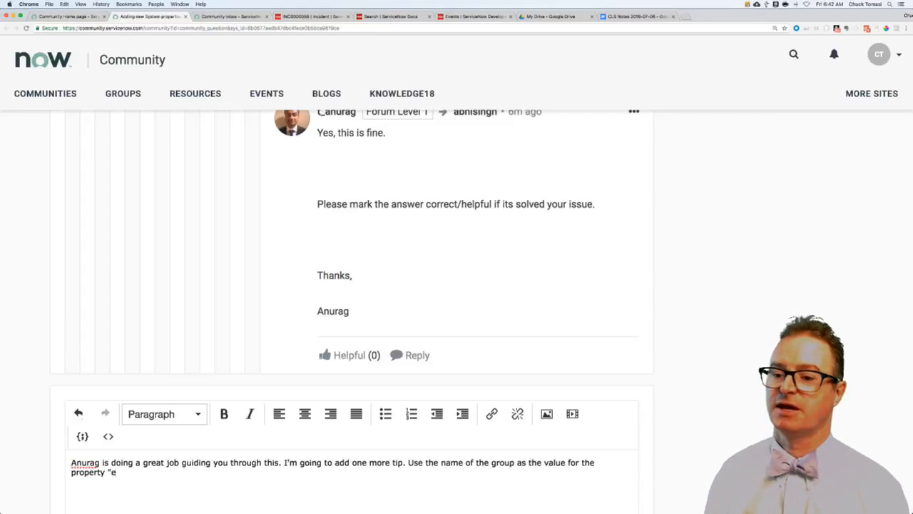
text(instead of a)
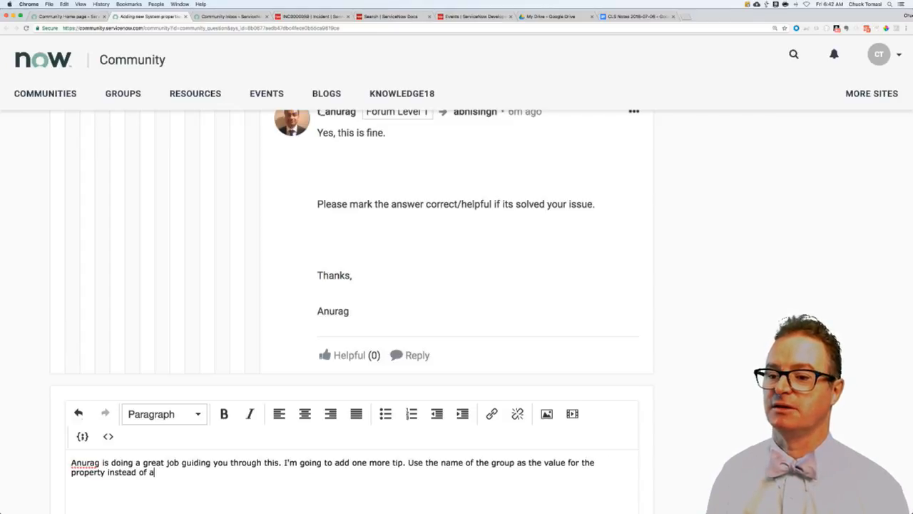
text( sys_id.)
key(Return)
text(Sys_ids are hard for humands)
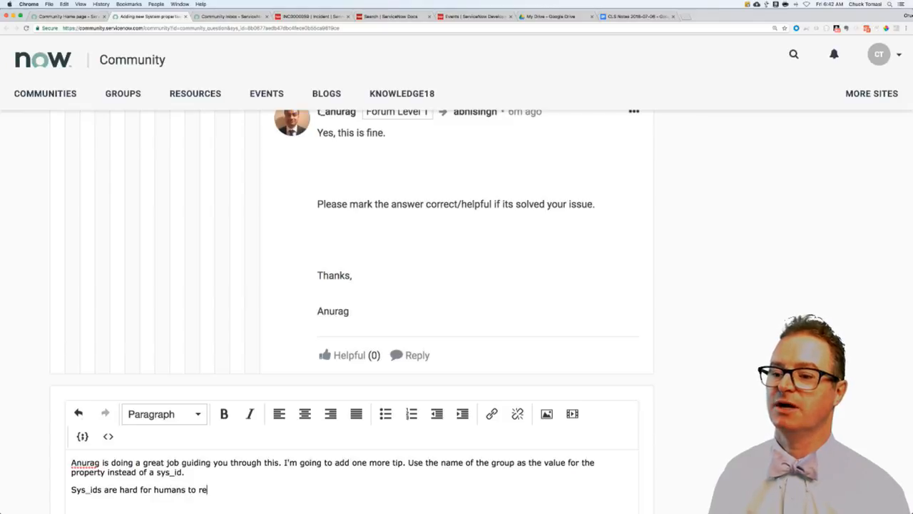
text(ad (which why)
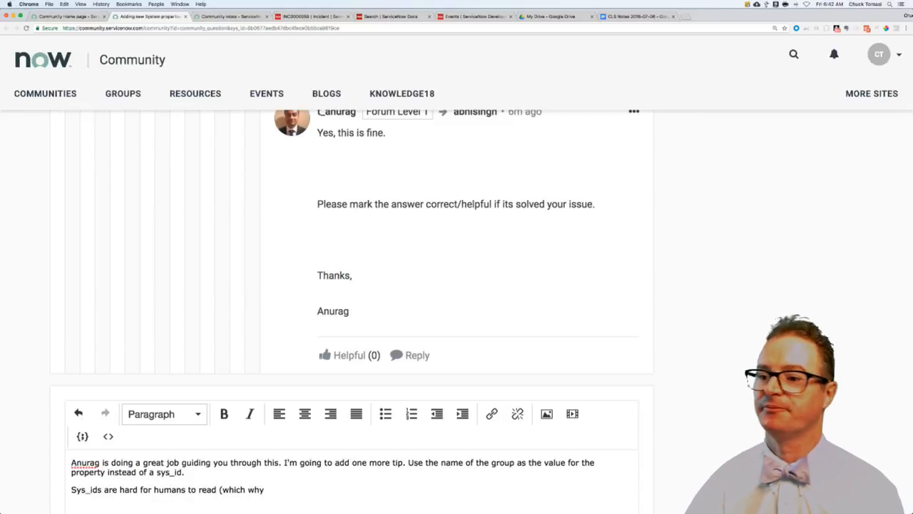
scroll(256, 343, down, 3)
scroll(256, 343, down, 3)
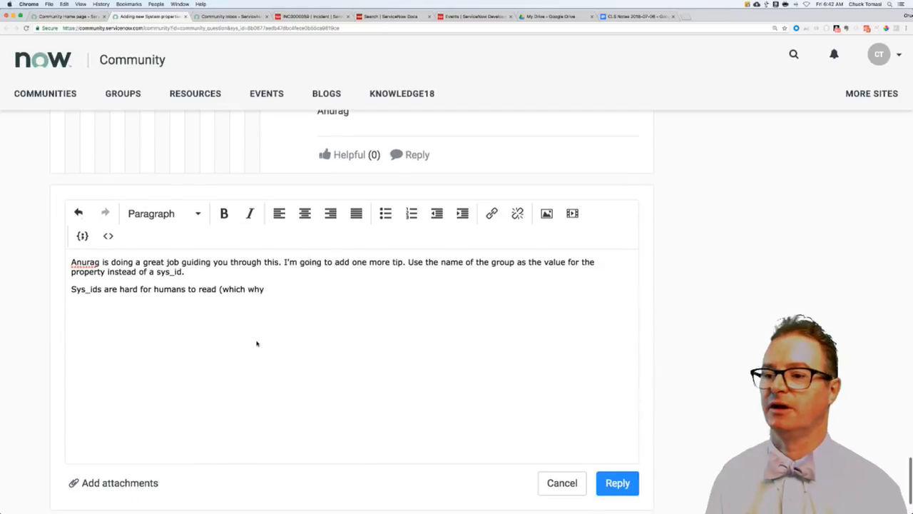
text(we have something called a displ)
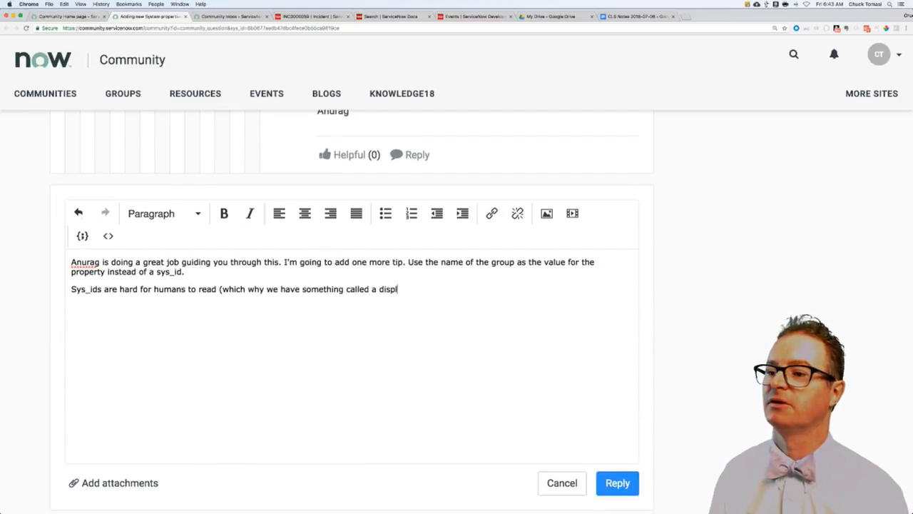
text(ay value).)
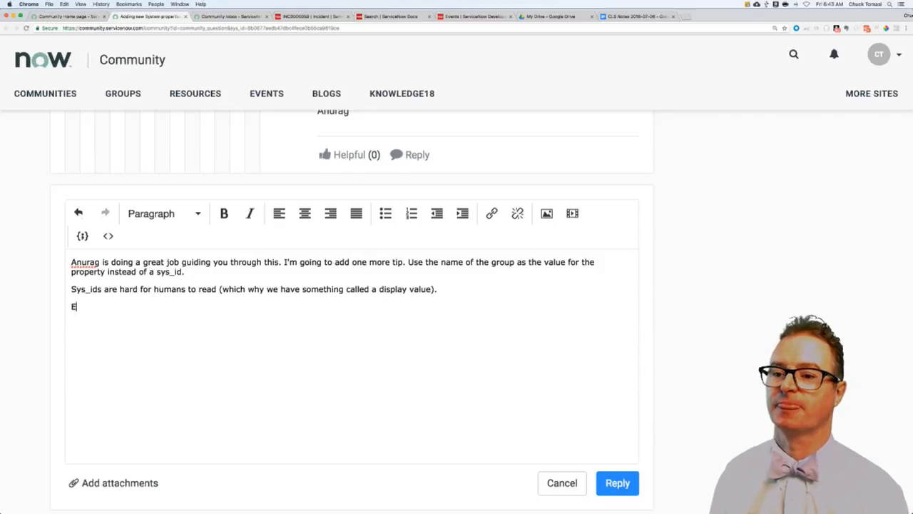
text( Example: Your prop)
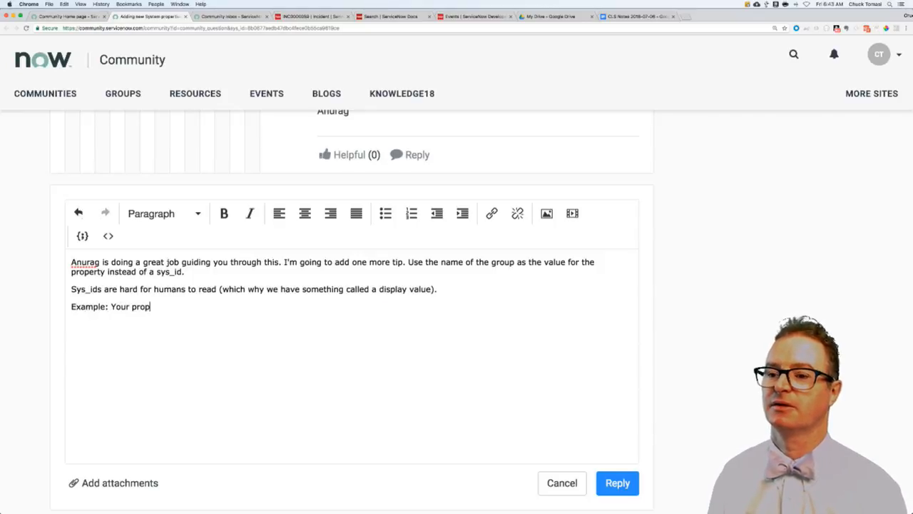
text(erty )
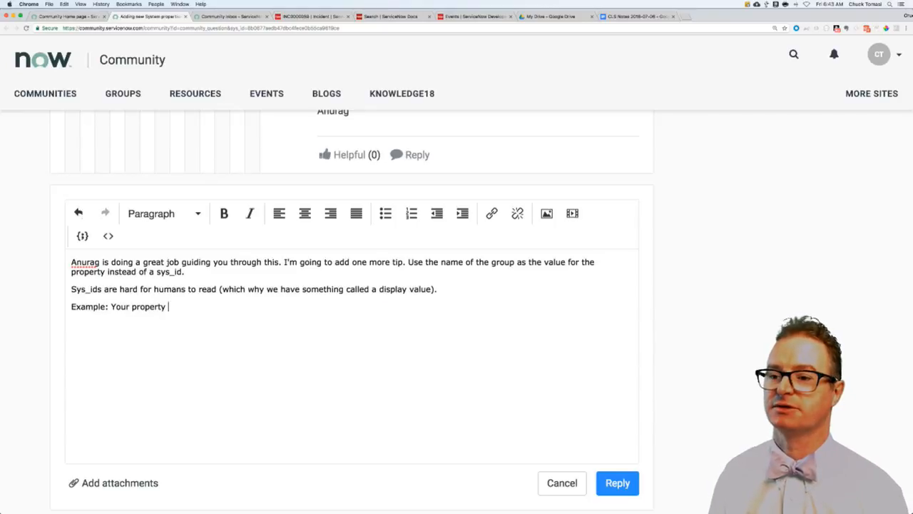
text(my.assignment)
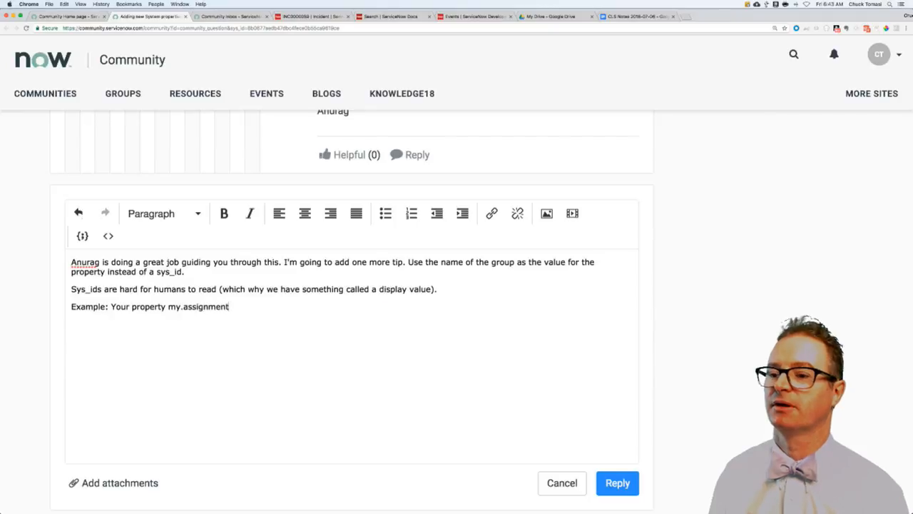
text(_group)
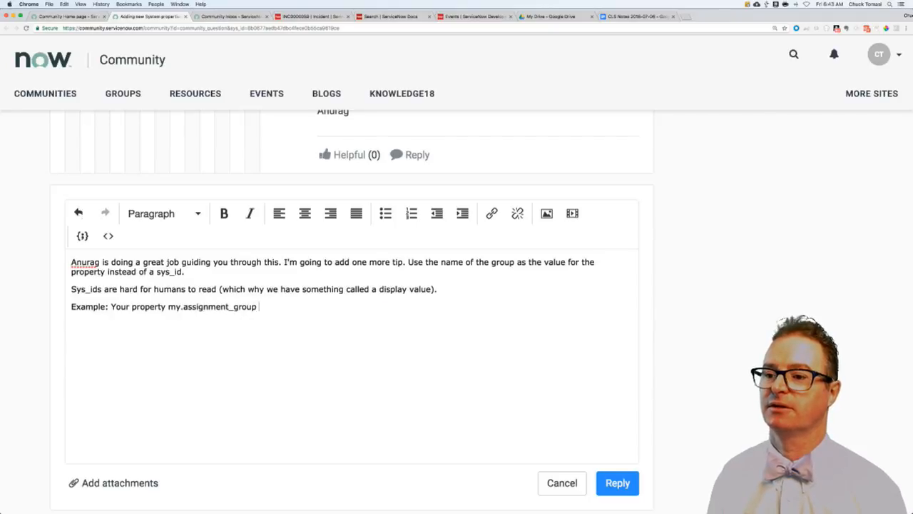
text(as a value)
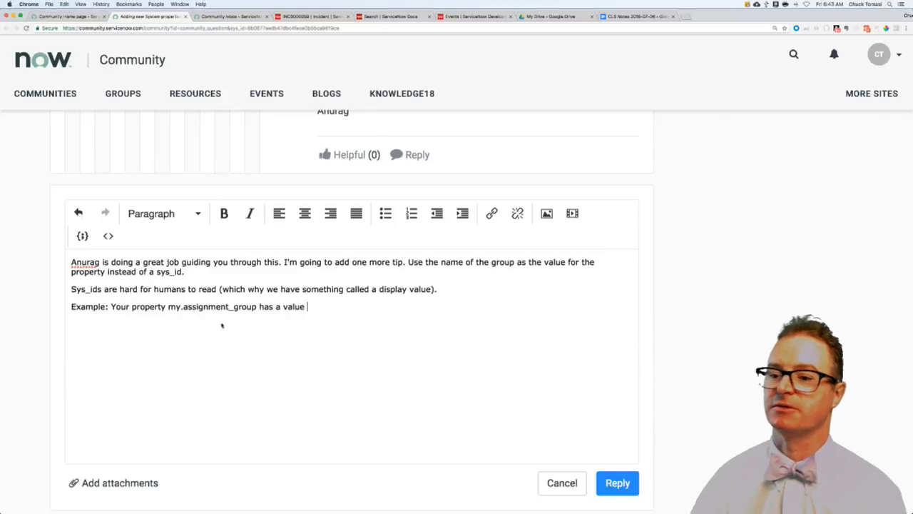
Reword the example sentence explaining that sys_ids are hard to read.
click(183, 306)
text(default.)
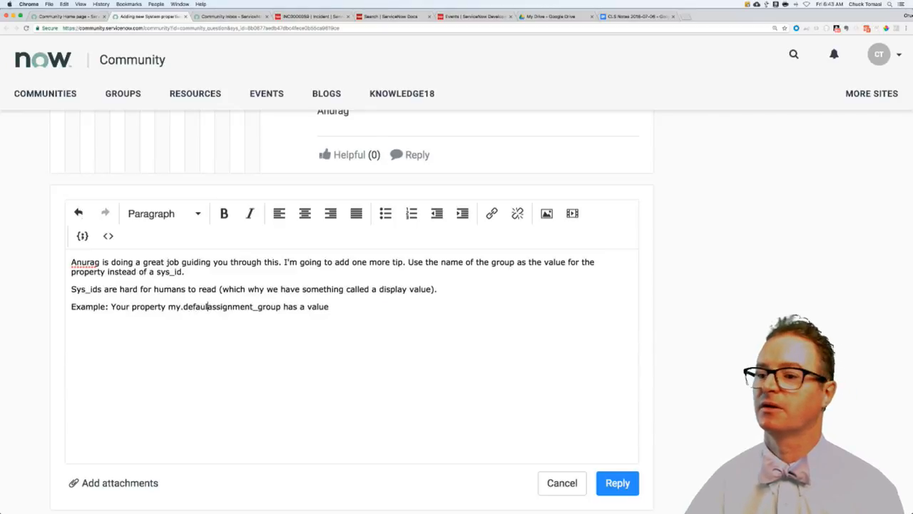
click(347, 307)
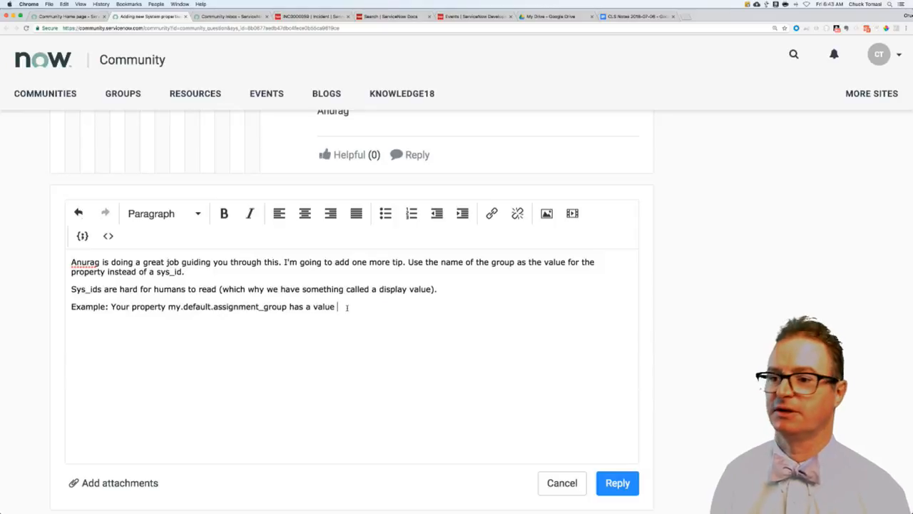
key(BackSpace)
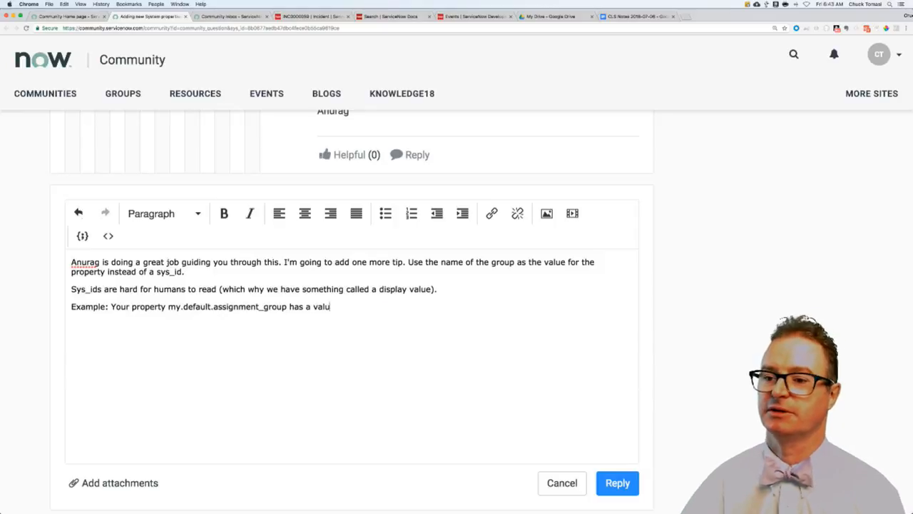
drag(114, 307, 335, 308)
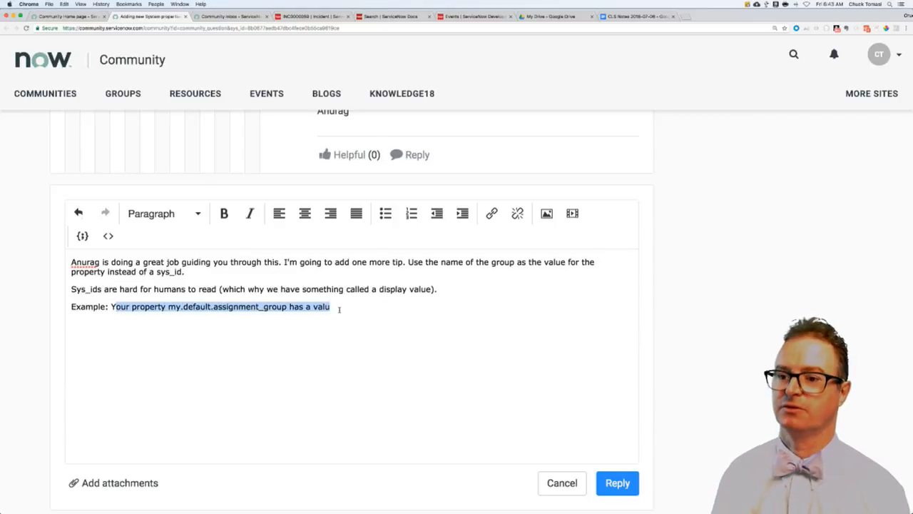
key(BackSpace)
text(ur group that you wantuse as a default )
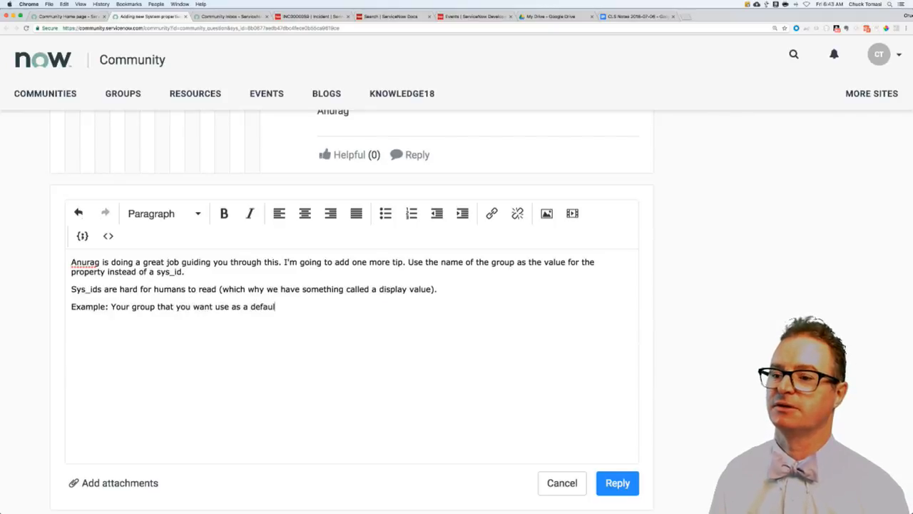
text(has a name)
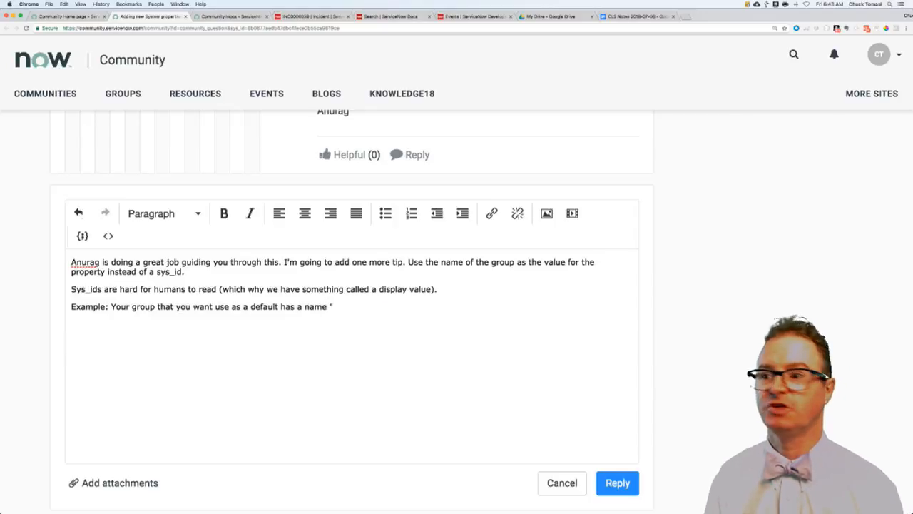
text(Default Group)
text( and a sys)
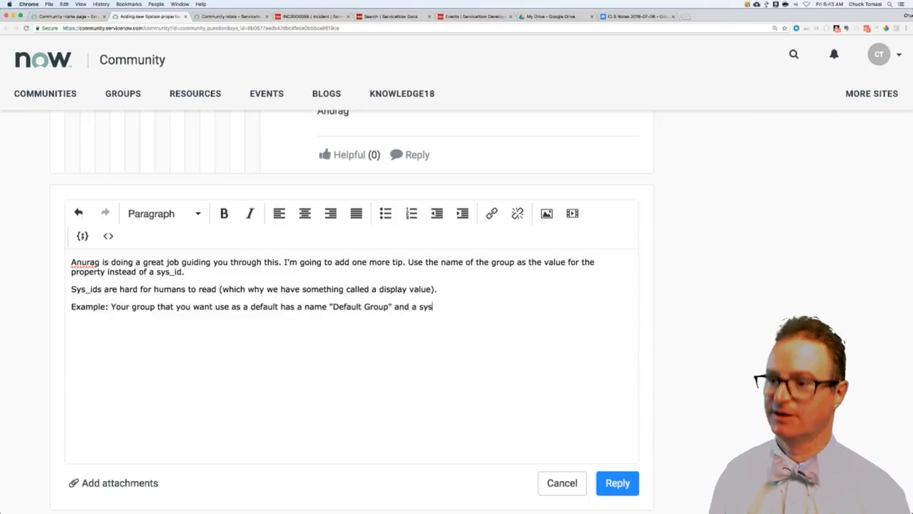
text(d of)
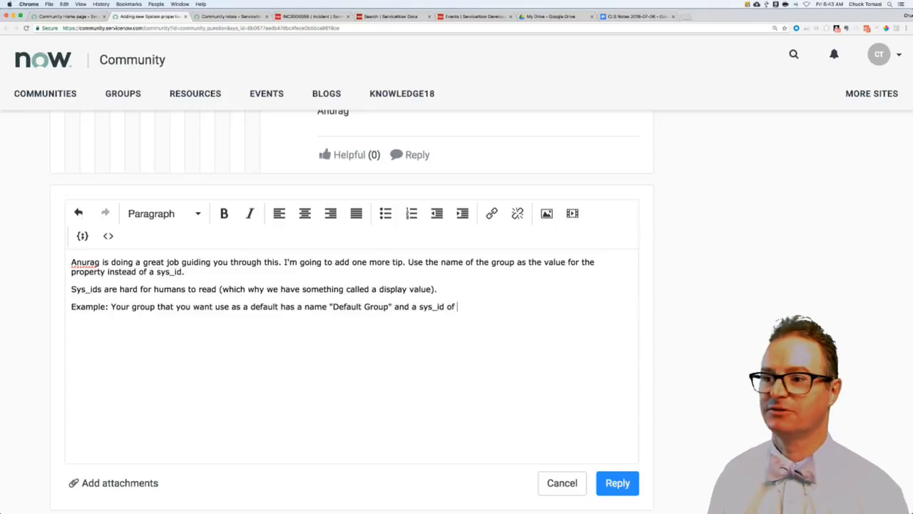
text( 1234)
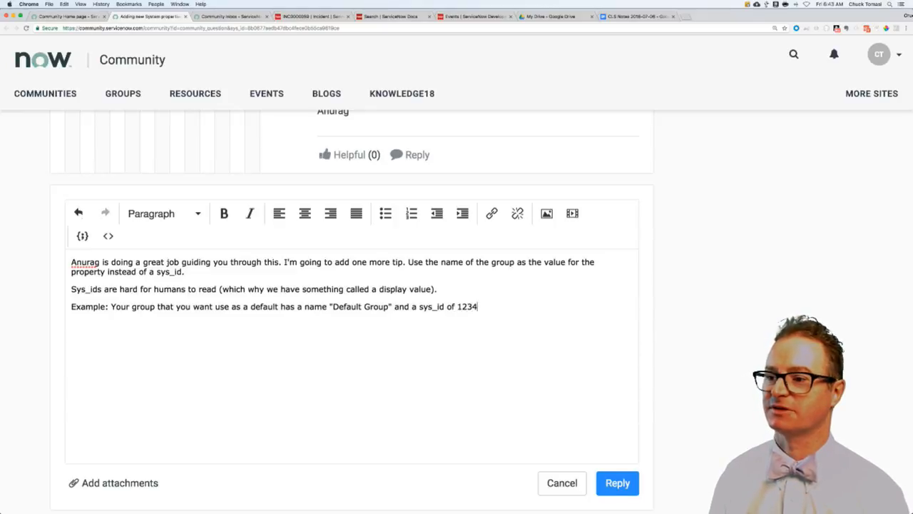
text(7890a)
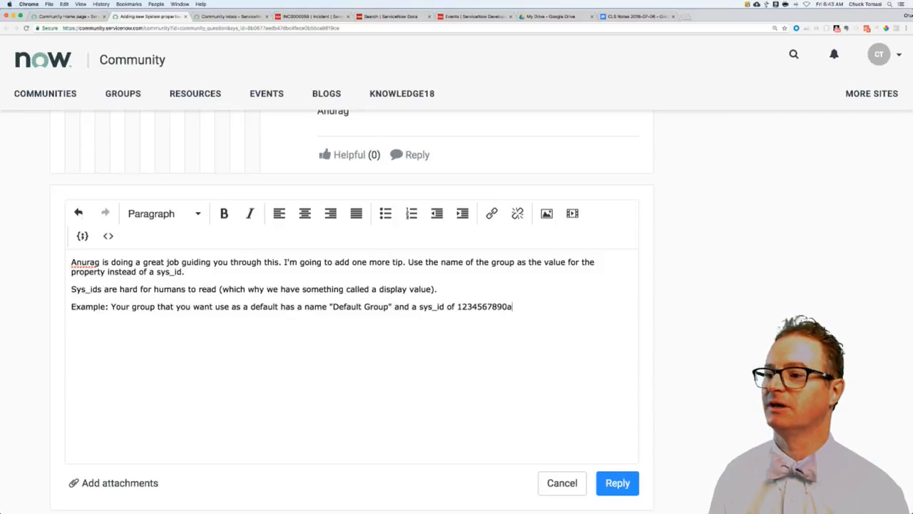
text(def)
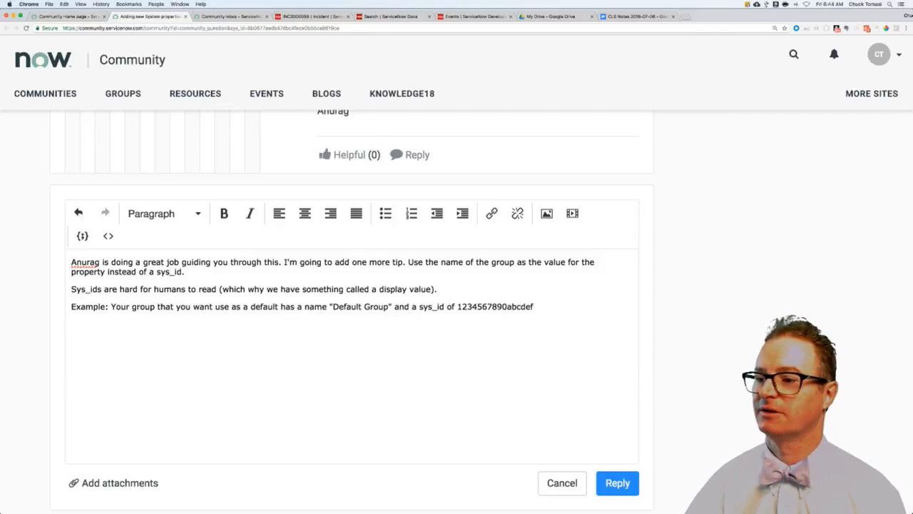
scroll(326, 308, down, 1)
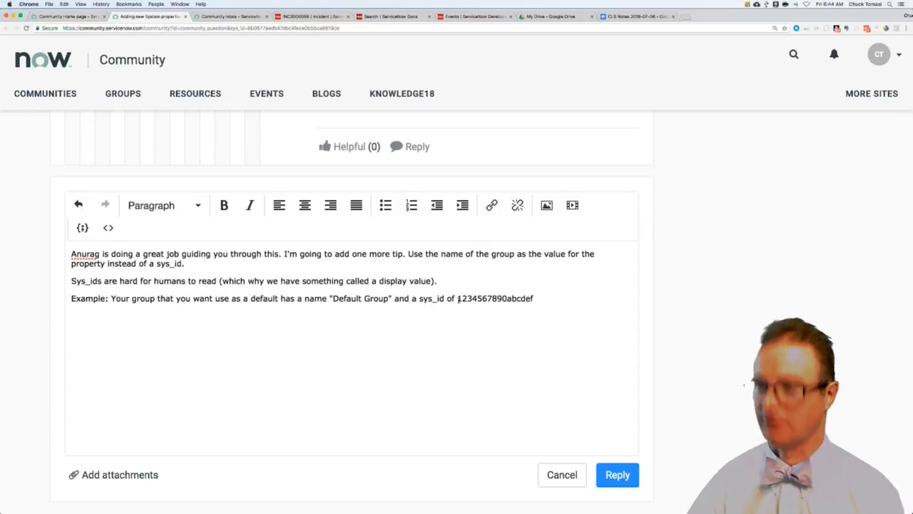
text(0)
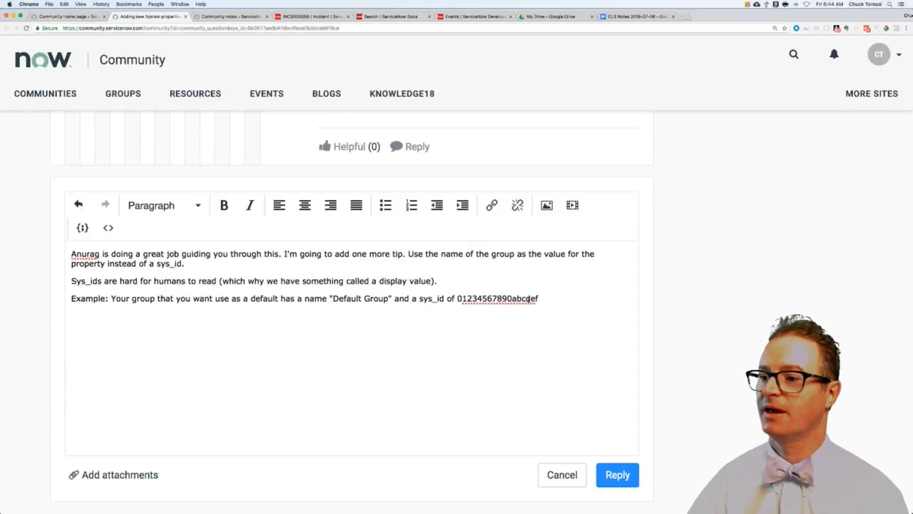
Give the 'Default Group' example with a long sample sys_id, doubling the ID by copy-paste.
key(BackSpace)
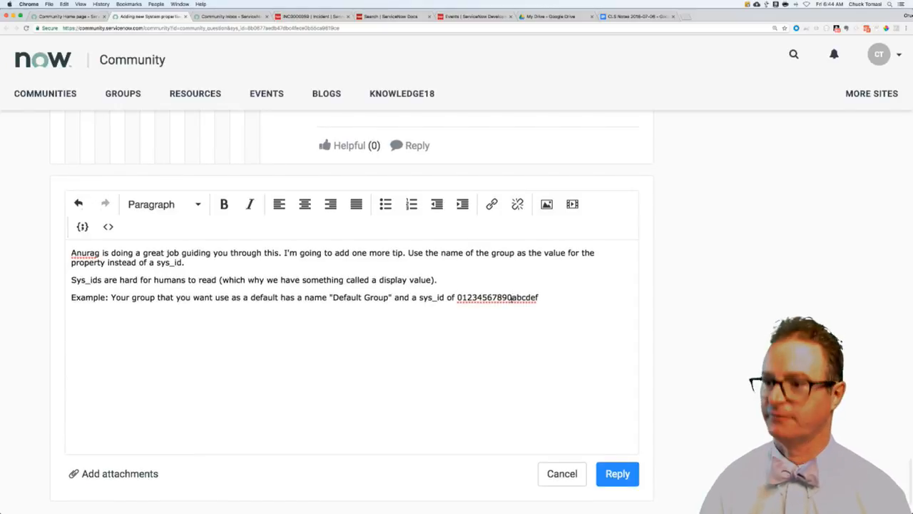
text(0)
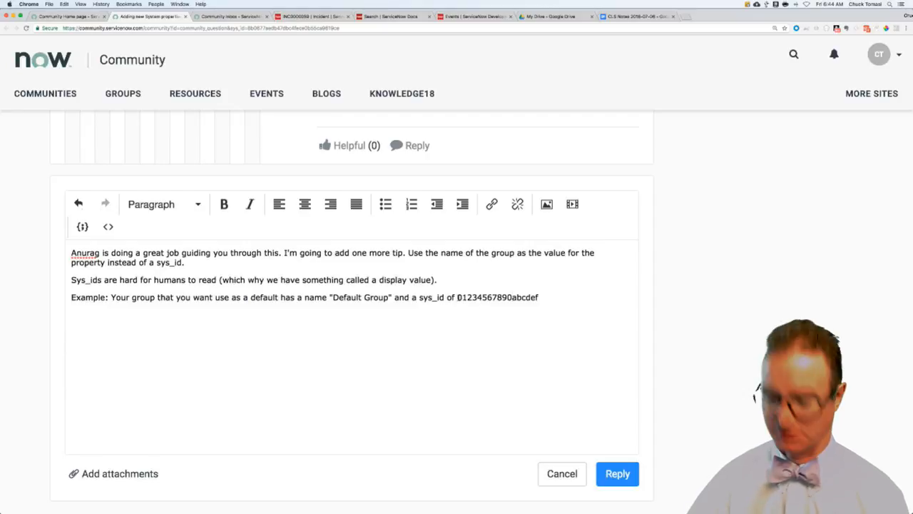
drag(458, 296, 542, 298)
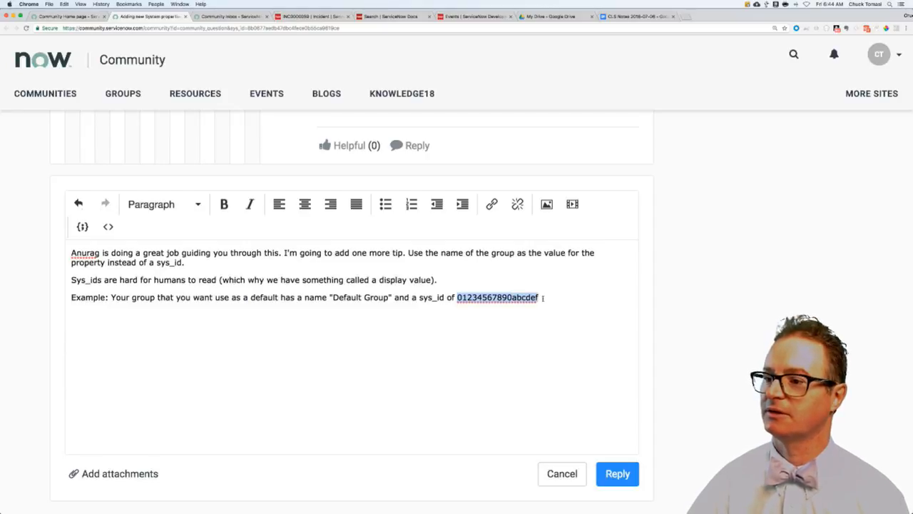
key(ctrl+c)
key(ctrl+v)
key(ctrl+v)
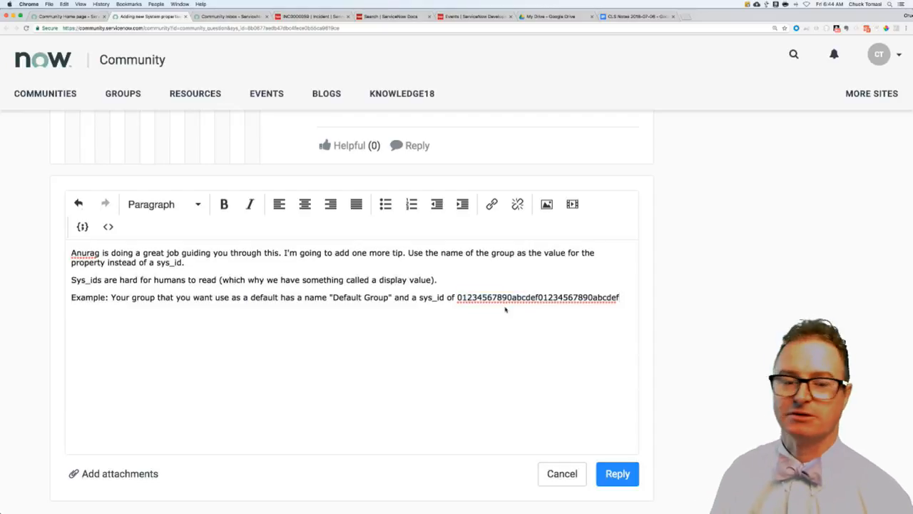
text(;)
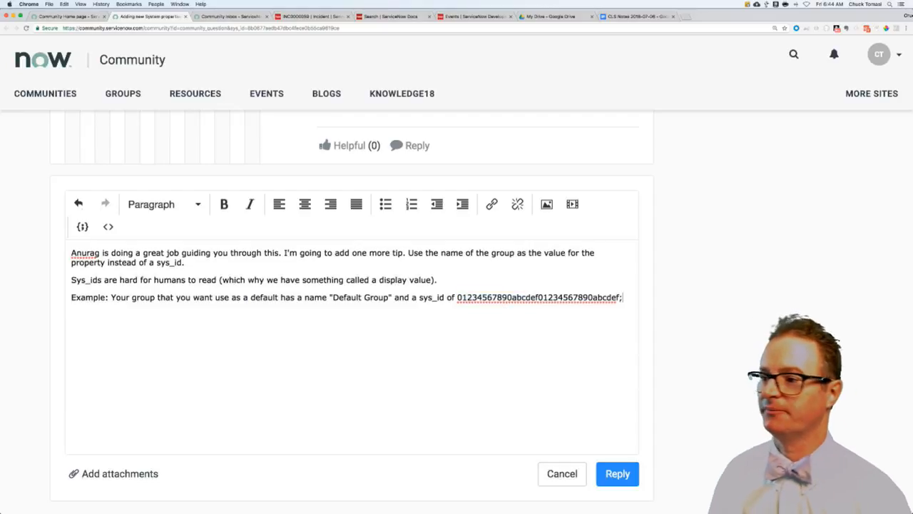
key(BackSpace)
text(Defin)
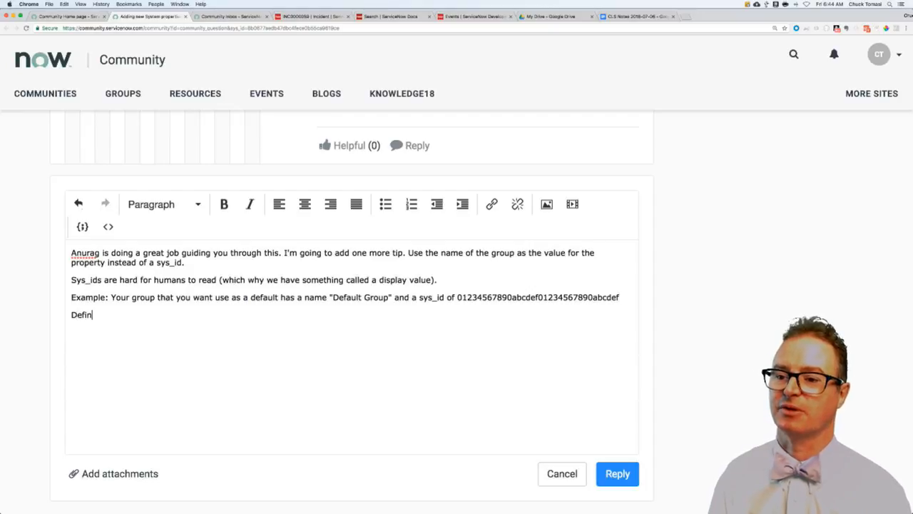
text(e the system proe)
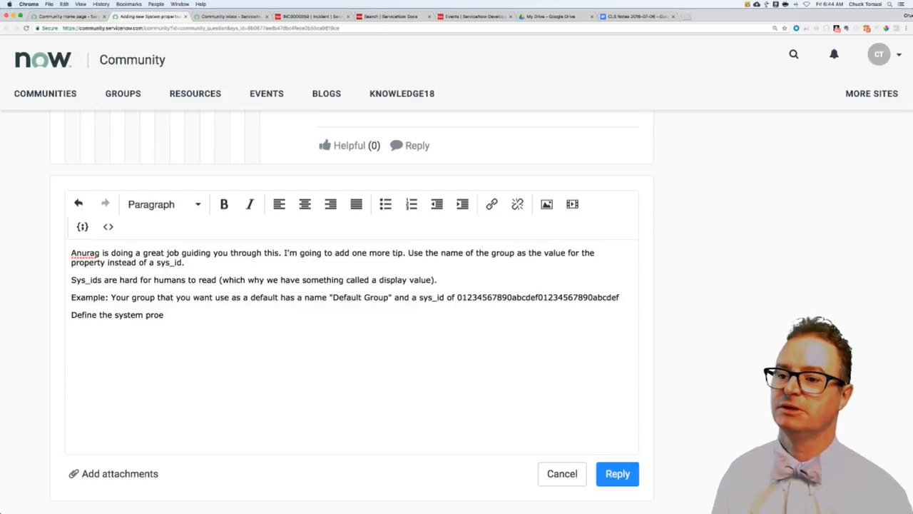
text(prterty: da)
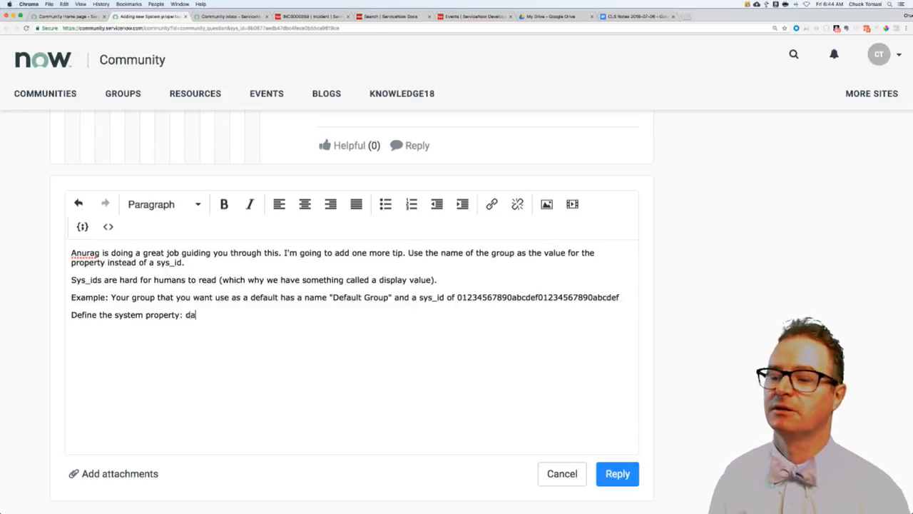
Define the property my.default.assignment group with a bold 'Default Group' value, noting it is easy to read and change.
key(BackSpace)
key(BackSpace)
text(as my.def)
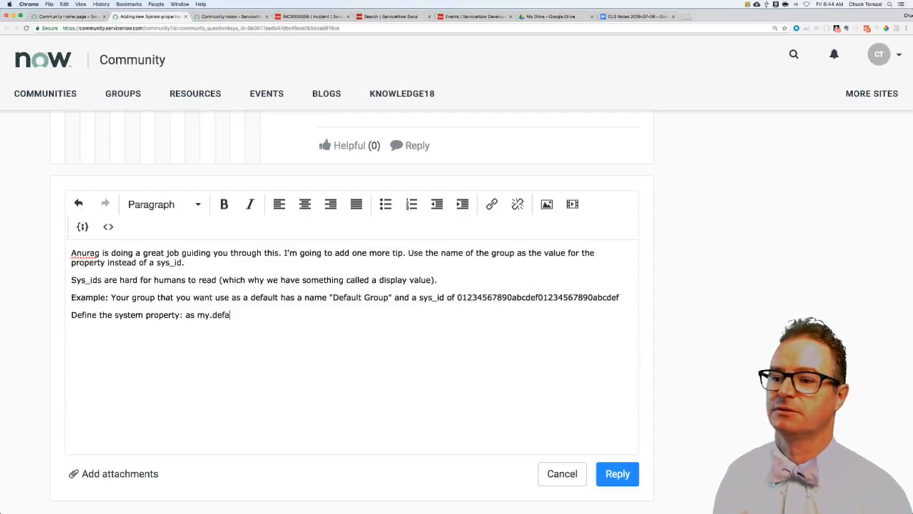
text(ult_)
text(.assig)
text(nment gr)
text(with a value "De)
key(super+b)
text(Default Group)
key(super+b)
text(so ti)
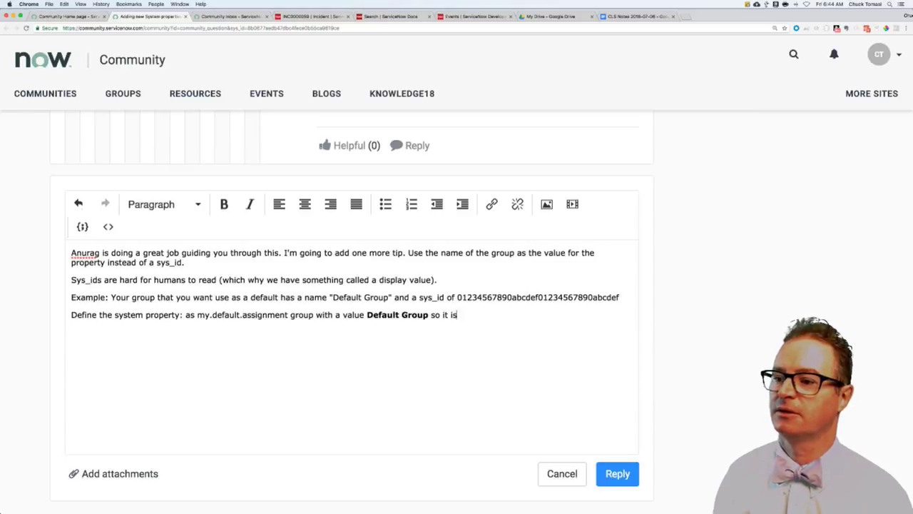
key(BackSpace)
key(BackSpace)
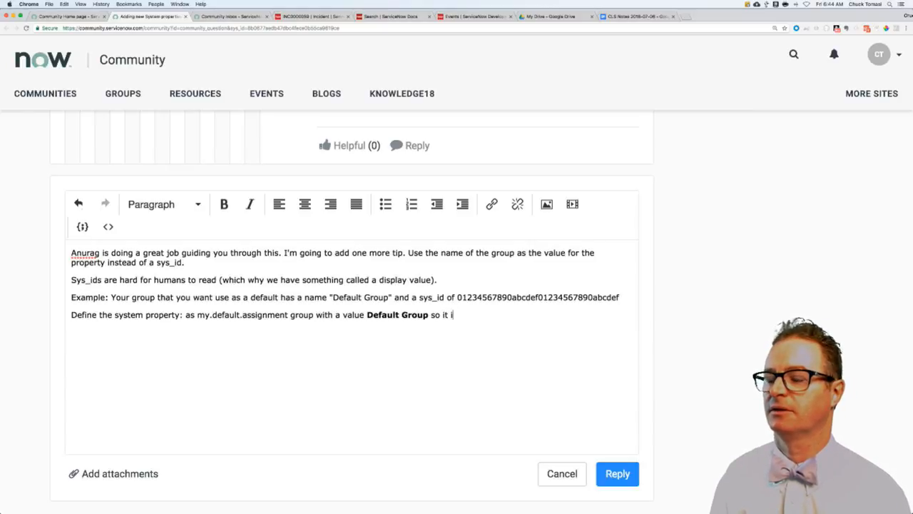
text(s easy to read and ch)
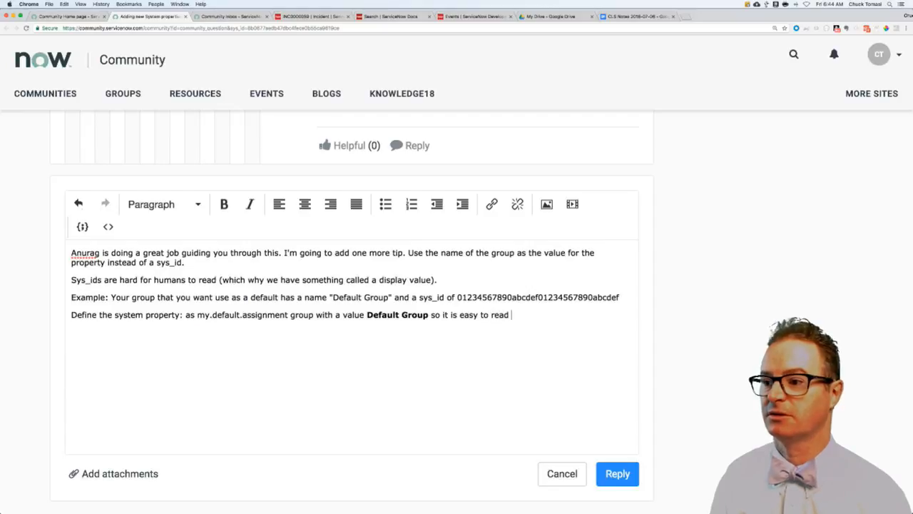
text(ange. )
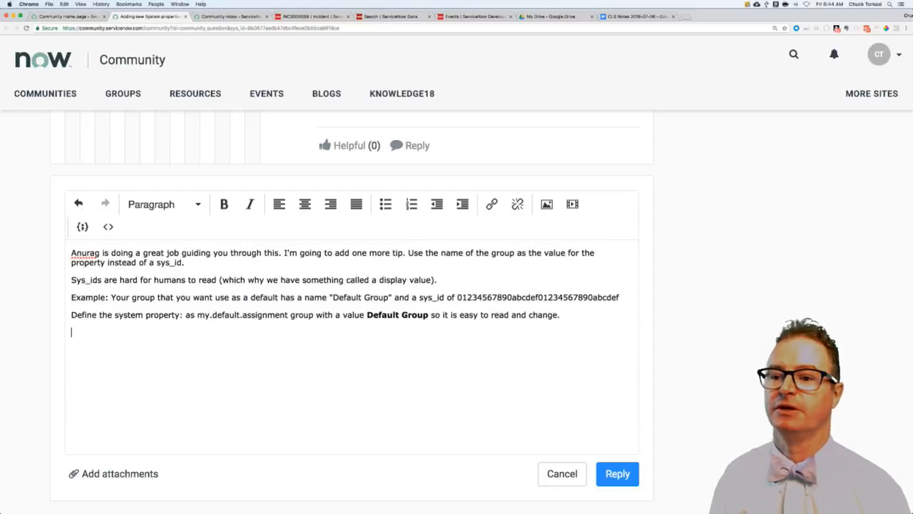
text(When you )
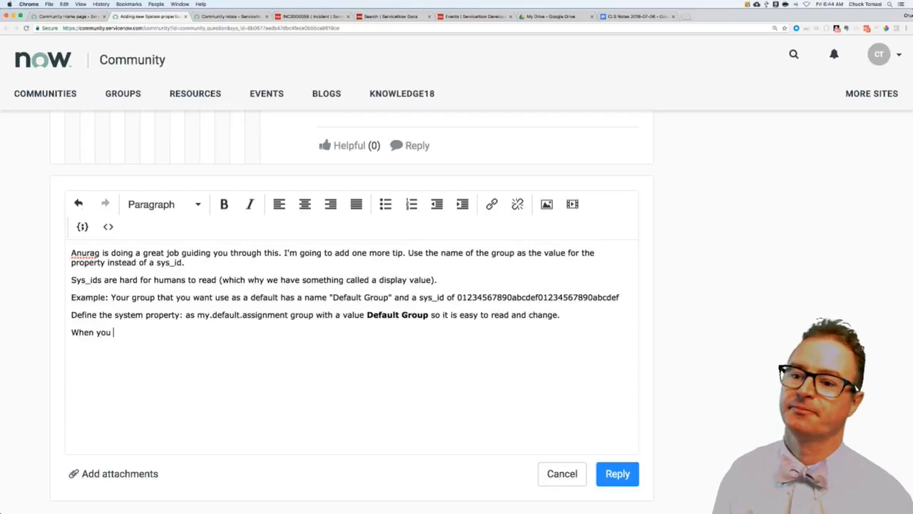
text(go to use)
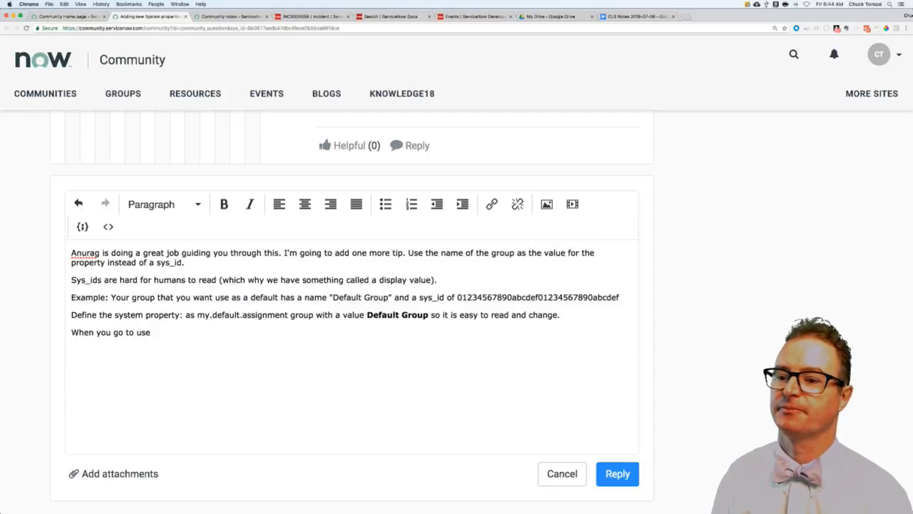
text( it, do this...)
key(Return)
text(var )
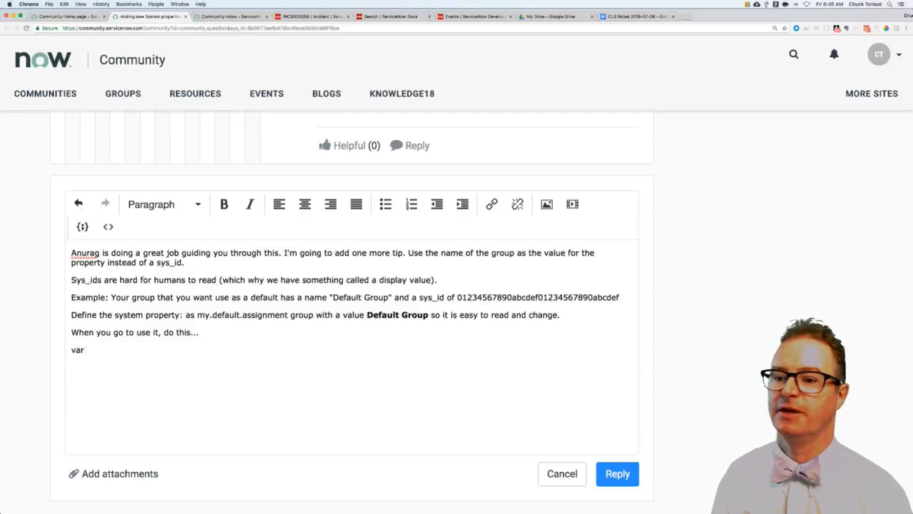
text(groupName = )
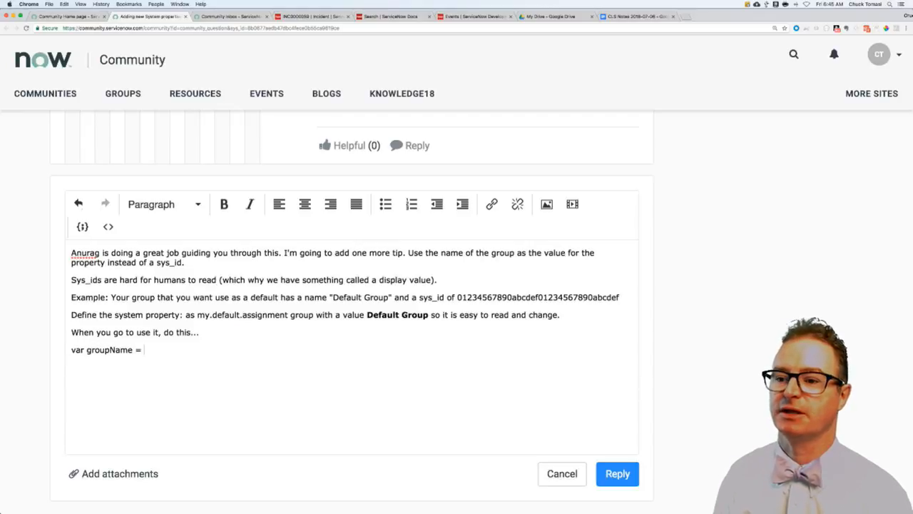
text(gs.getProperty('my.default.as)
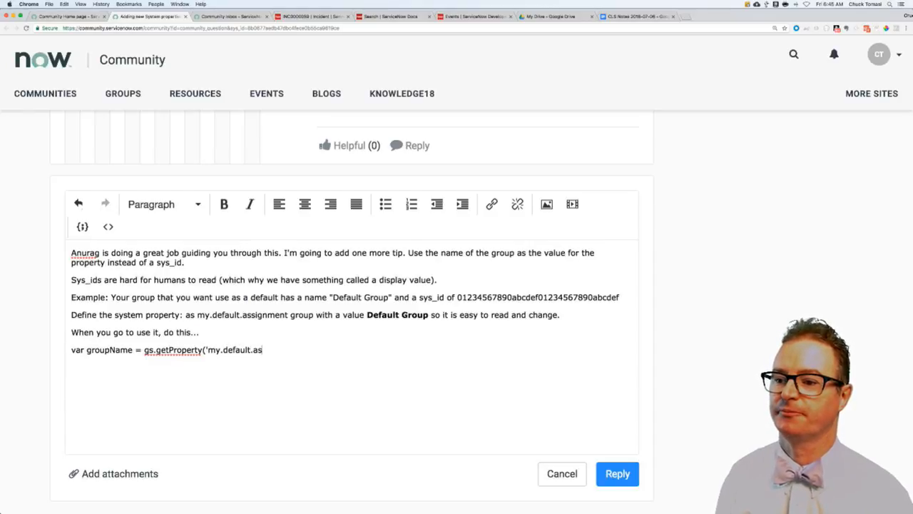
text(signment_group');)
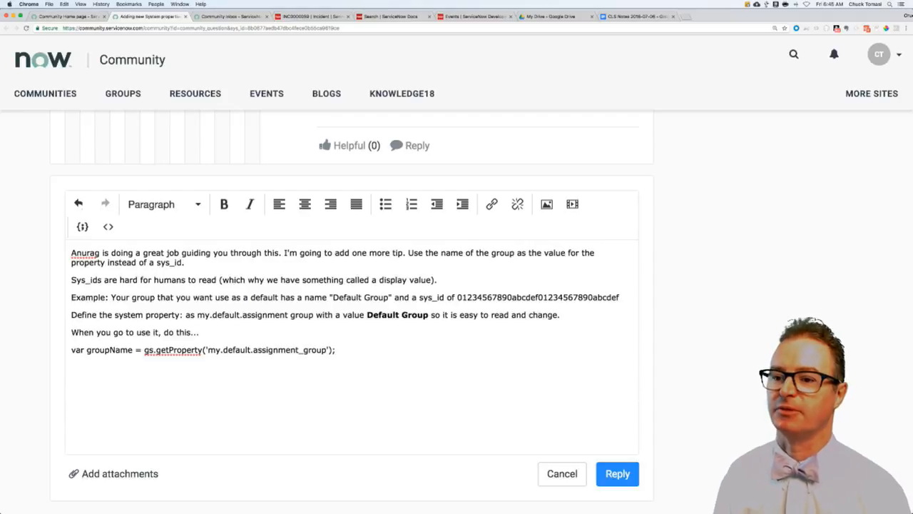
Add the line current.assignment_group.setDisplayValue(groupName); below the comment in the reply.
key(Return)
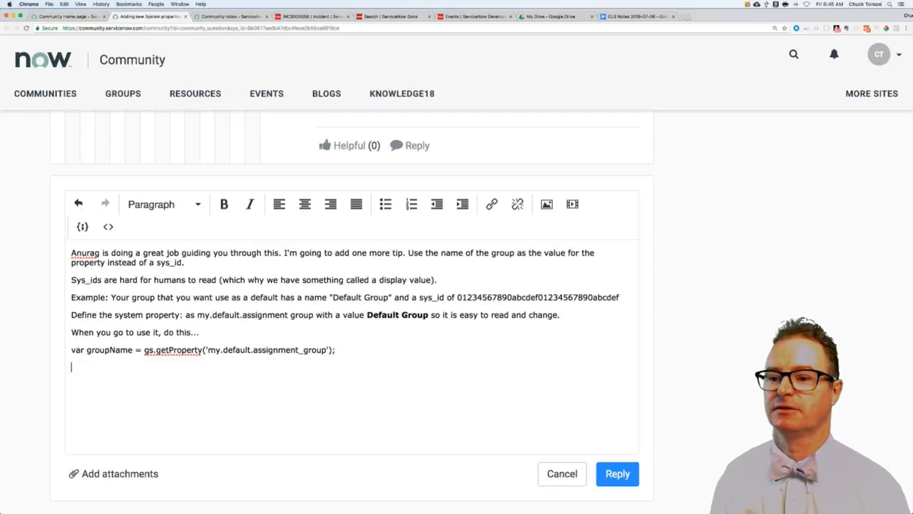
text(// set the group )
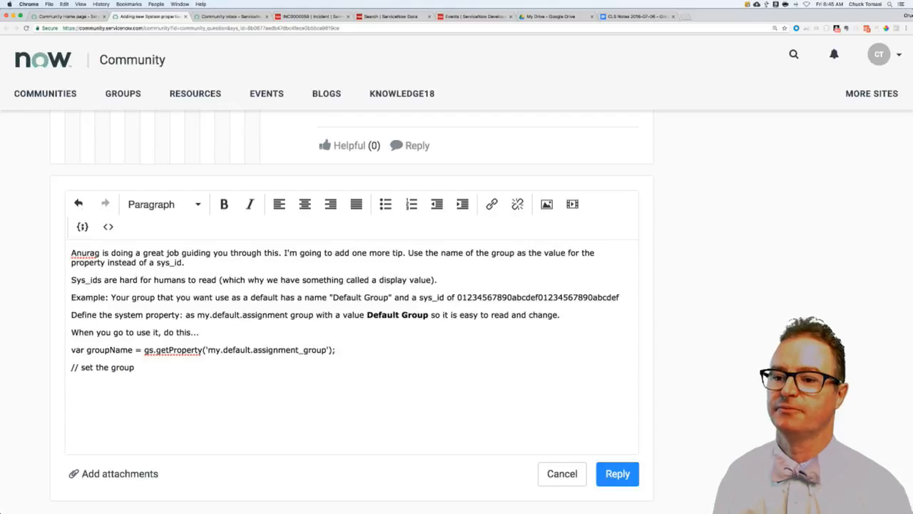
text(value)
key(BackSpace)
text(by name)
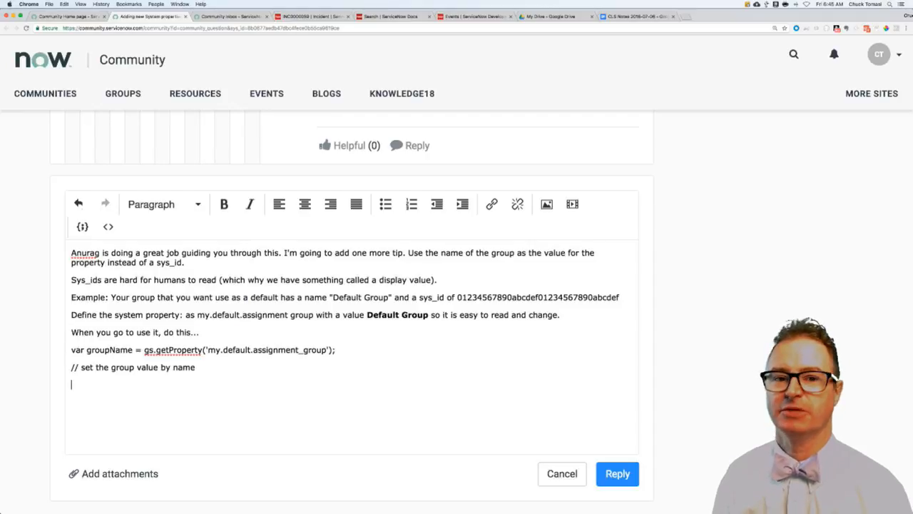
key(Return)
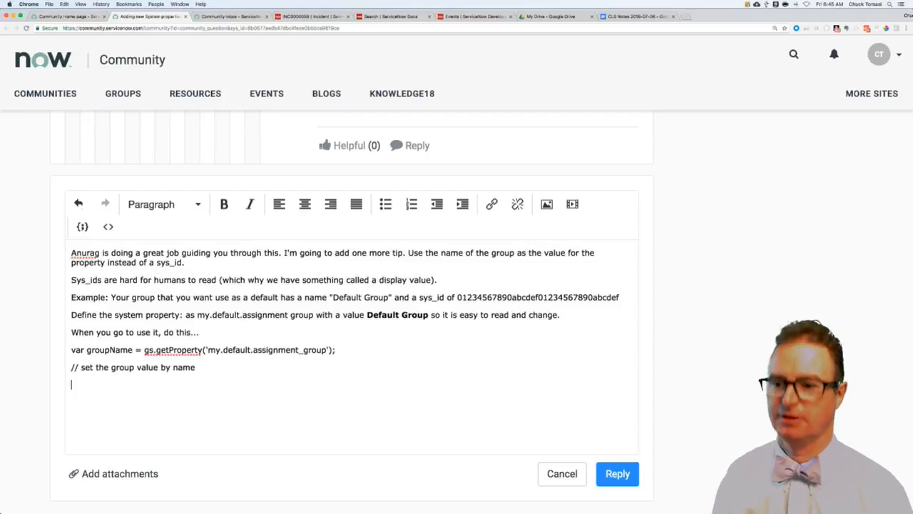
text(crr)
key(BackSpace)
text(urrent)
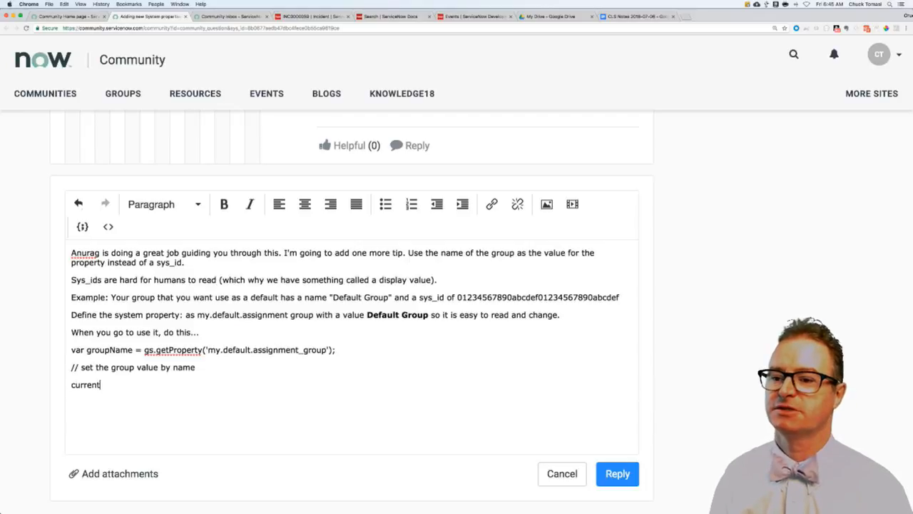
text(.assignment_group)
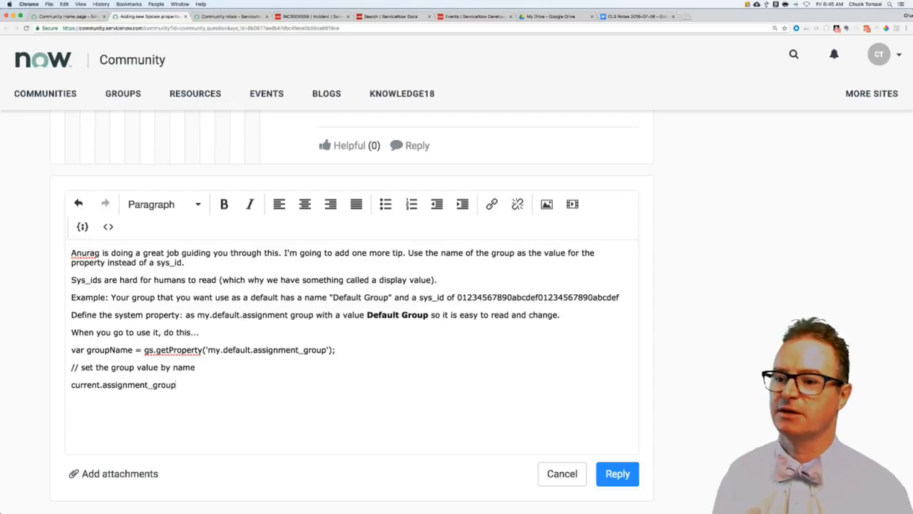
text(.setDisplayValue()
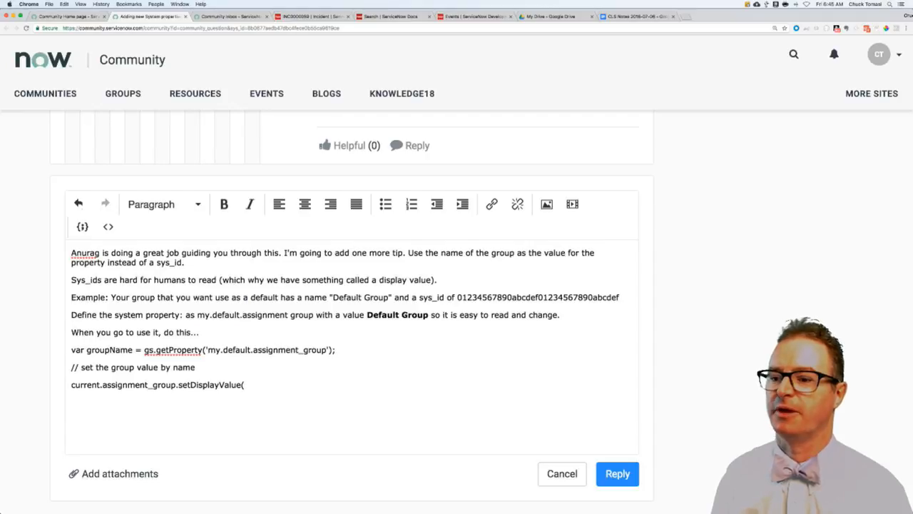
text(groupName)
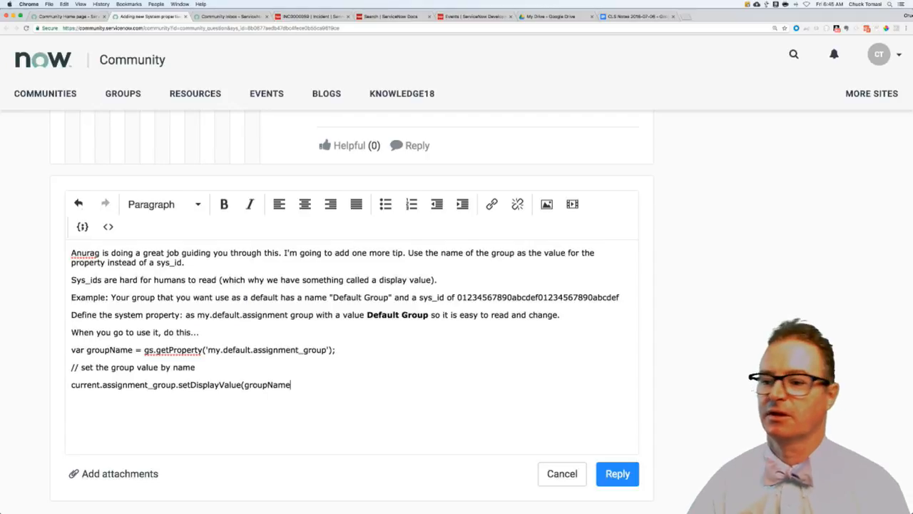
text();)
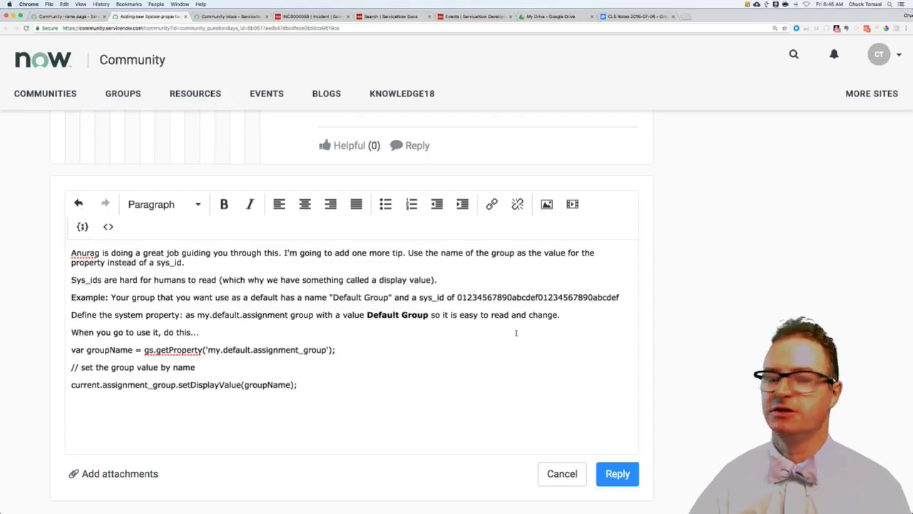
scroll(403, 326, down, 1)
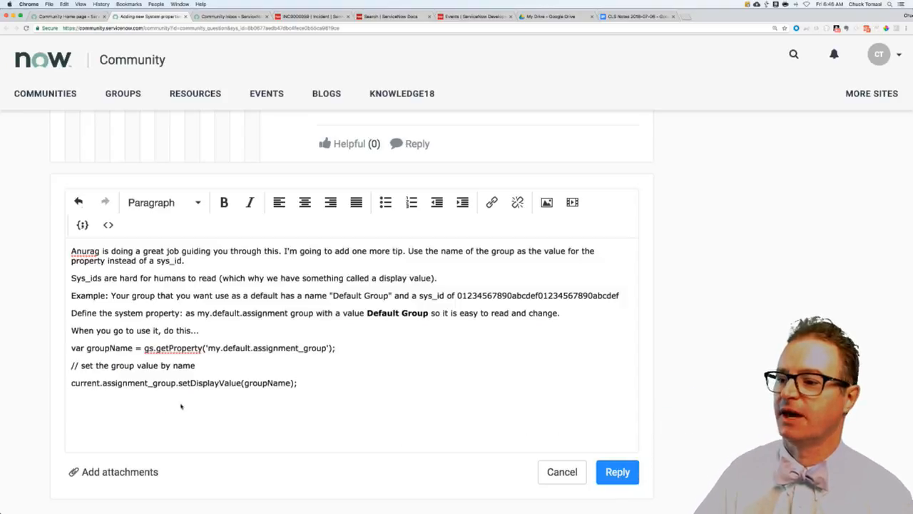
Submit the finished reply to the System properties thread.
click(618, 472)
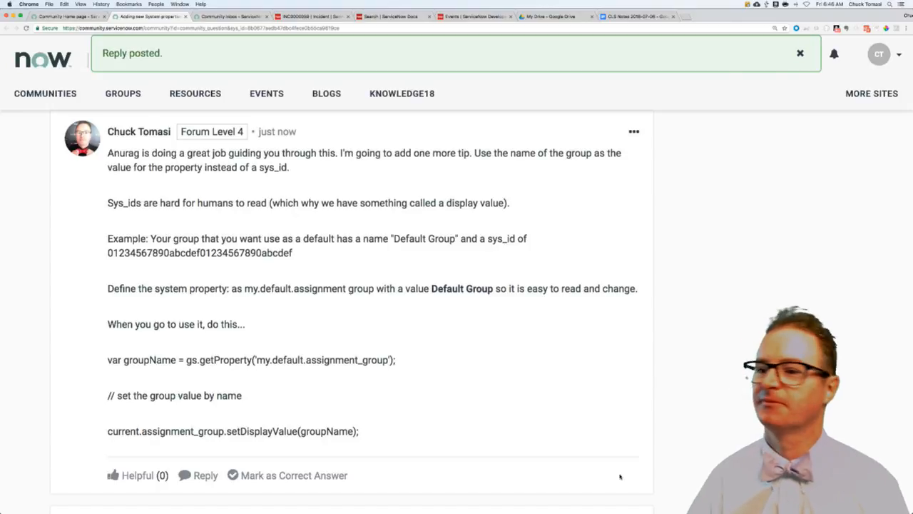
scroll(392, 376, down, 2)
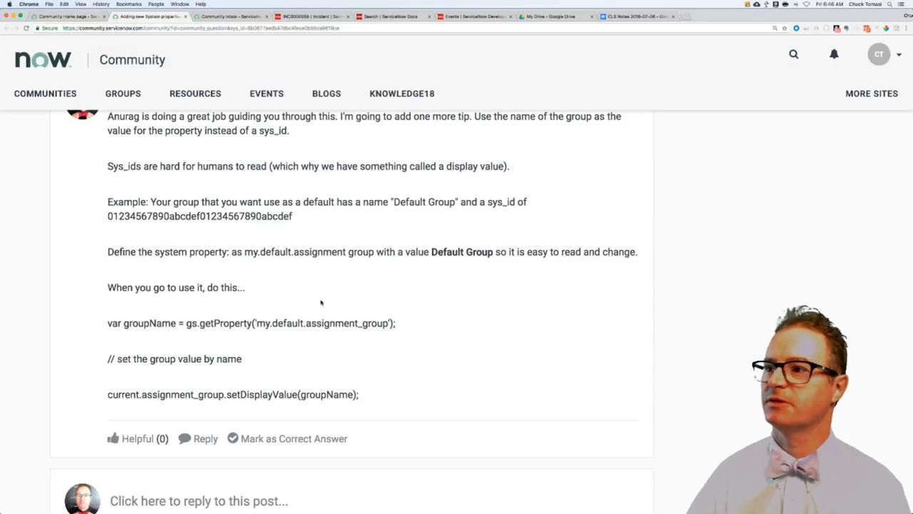
From the CLS Notes document, open the Reference icons link to the Change Preview Icon question.
click(635, 16)
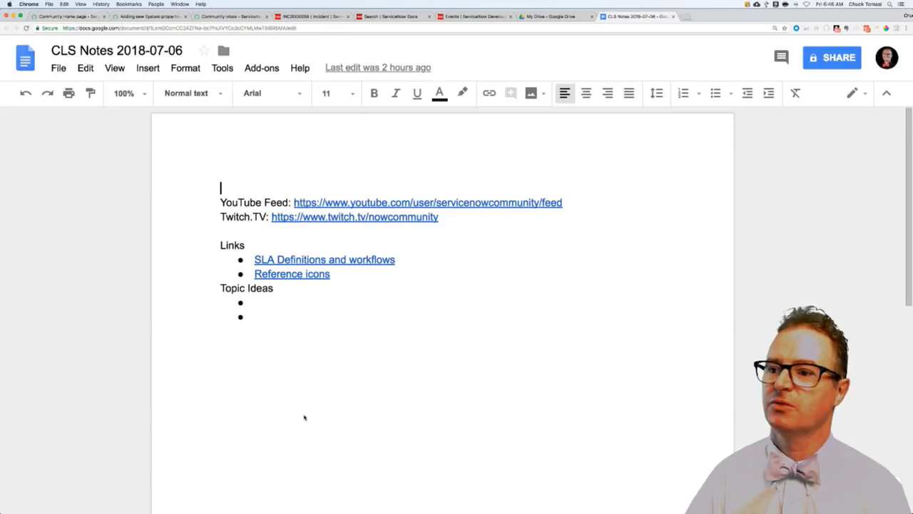
click(292, 273)
click(332, 295)
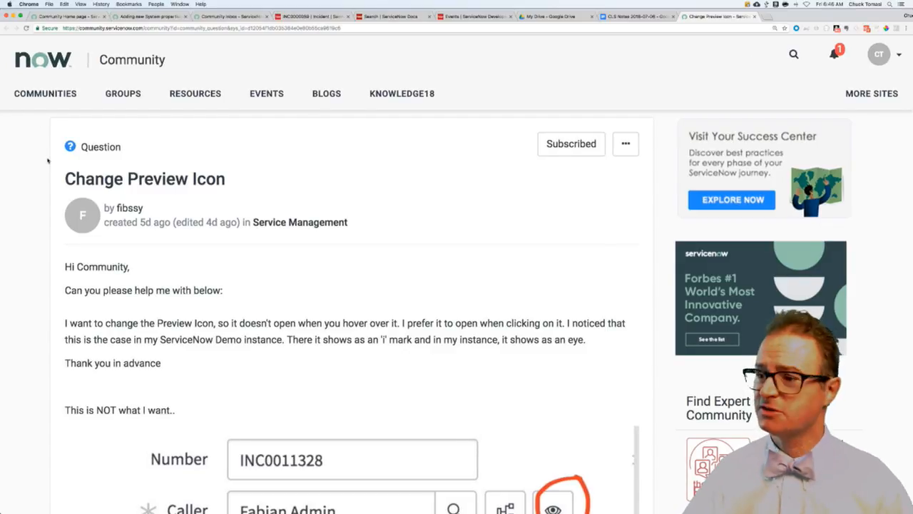
scroll(285, 214, down, 4)
scroll(286, 214, down, 1)
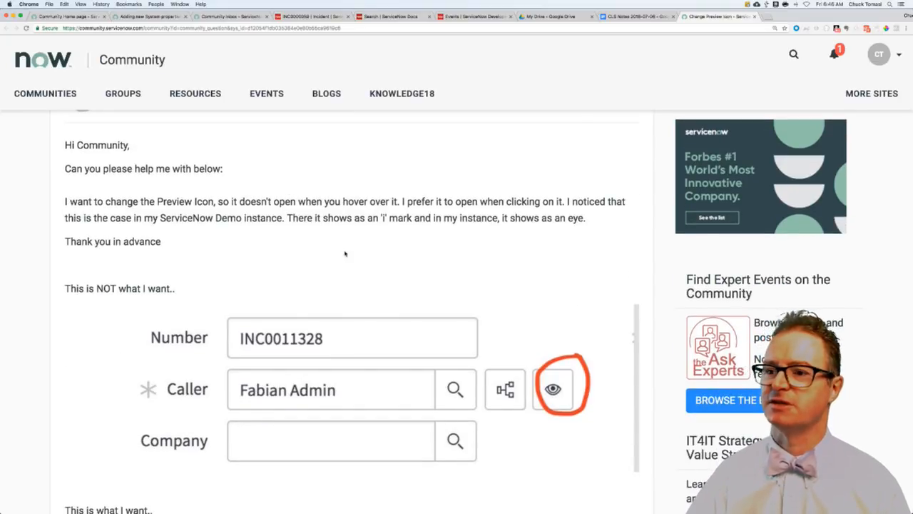
scroll(345, 253, down, 4)
scroll(345, 253, down, 1)
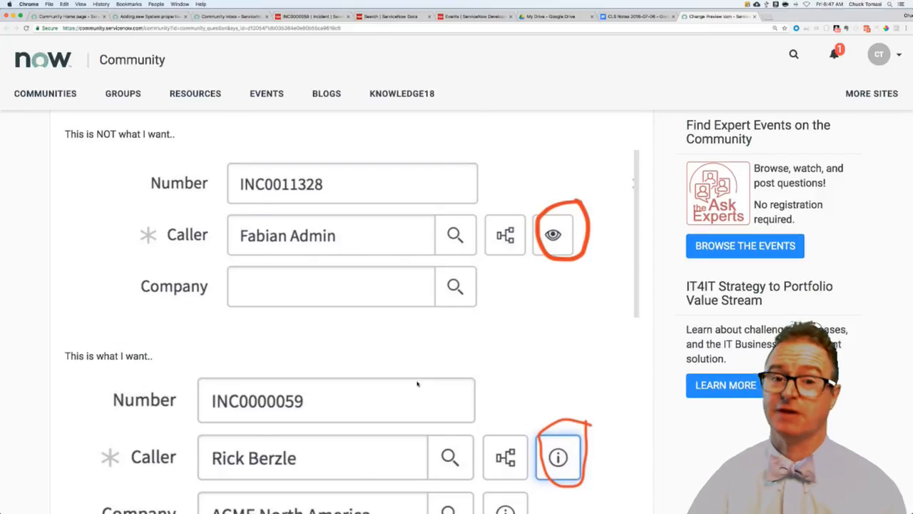
scroll(418, 384, down, 3)
scroll(417, 383, down, 2)
scroll(417, 383, down, 4)
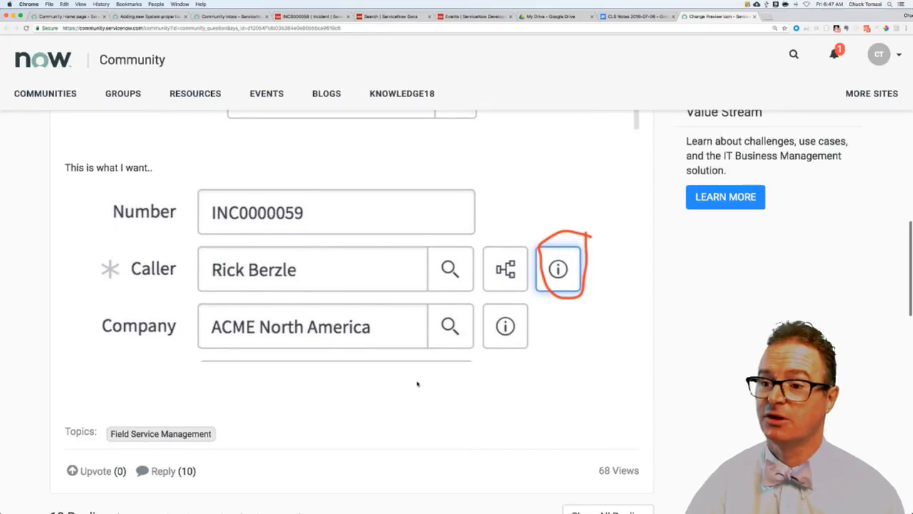
scroll(418, 384, down, 5)
scroll(417, 384, down, 4)
scroll(417, 384, down, 4)
scroll(417, 384, down, 3)
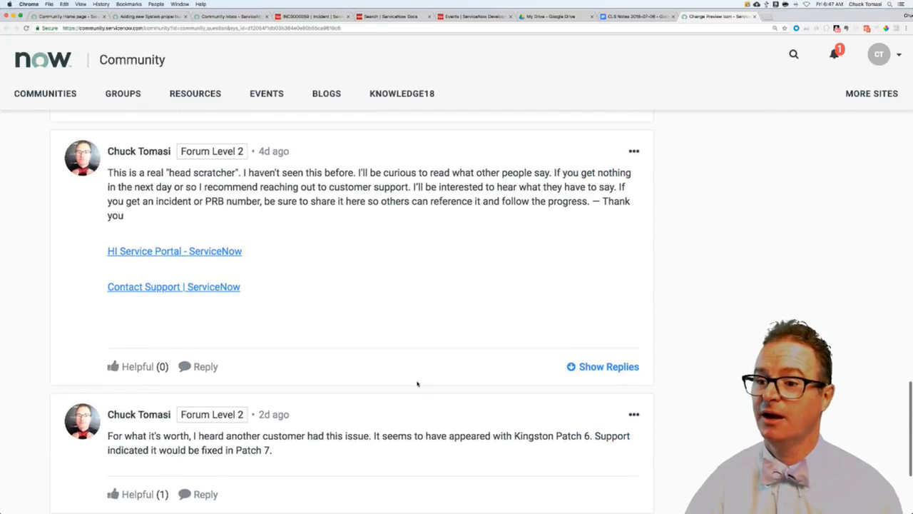
scroll(417, 384, down, 5)
scroll(417, 383, down, 1)
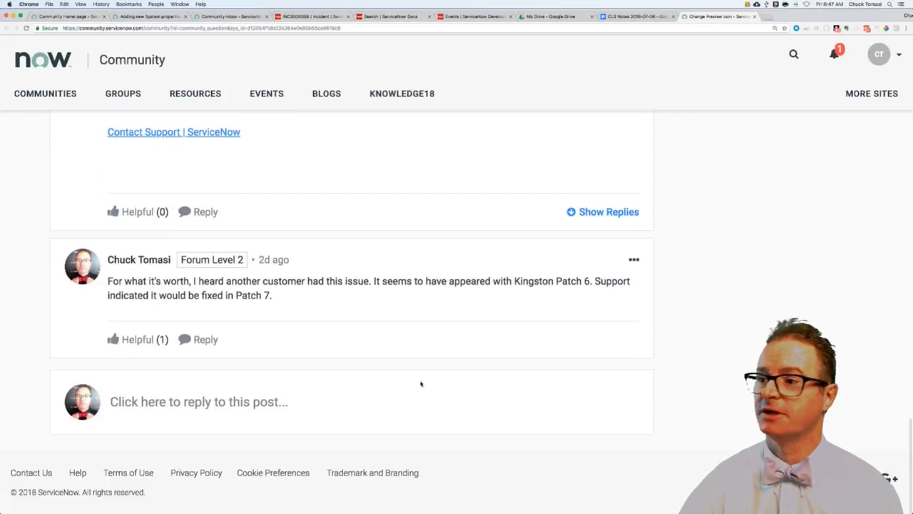
Read the thread's replies and note glide.ui.clickthrough.popup in a new TextWrangler document.
click(603, 211)
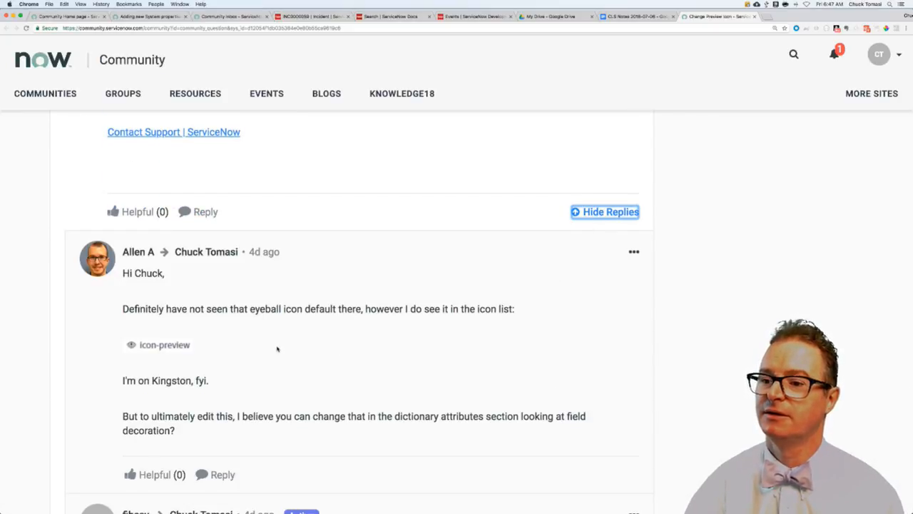
scroll(277, 346, down, 3)
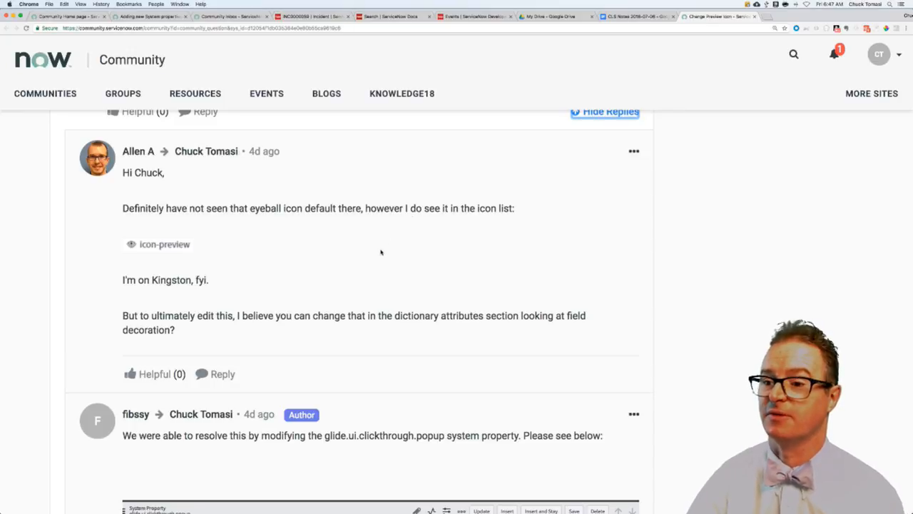
scroll(371, 256, down, 5)
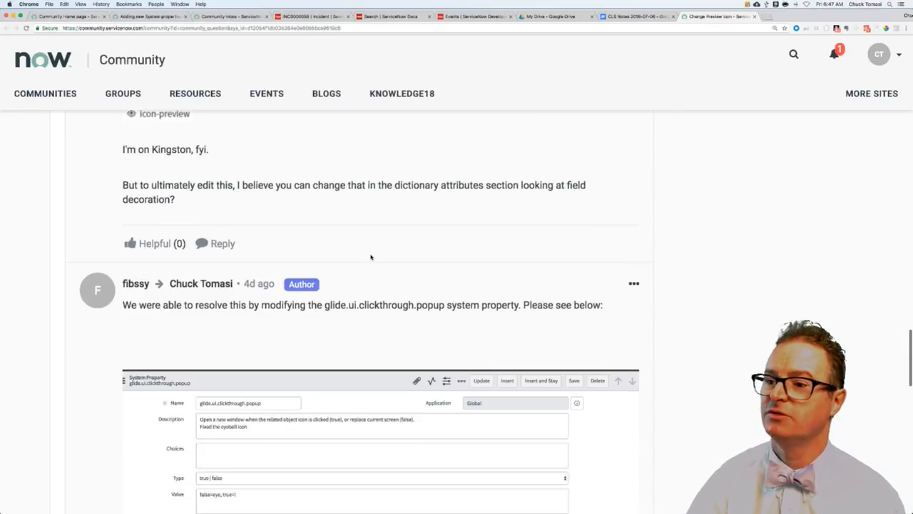
scroll(371, 256, down, 3)
scroll(385, 285, down, 1)
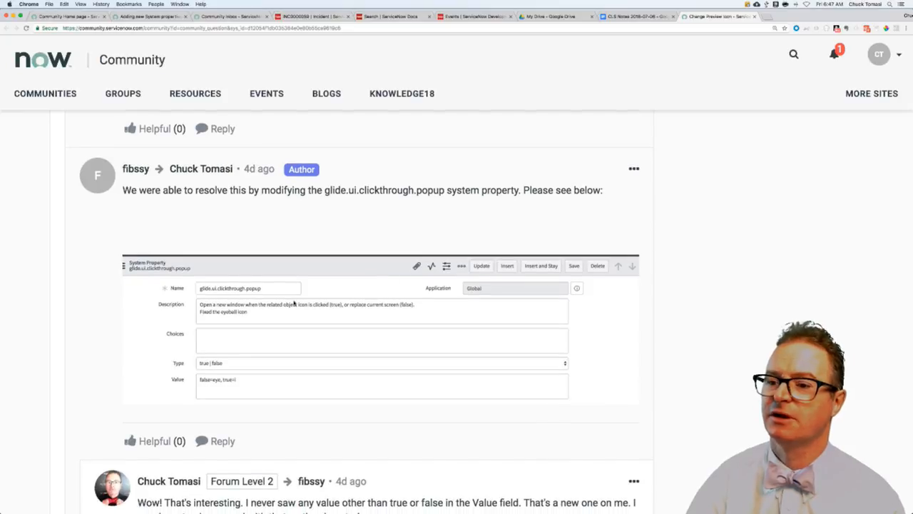
scroll(291, 312, down, 2)
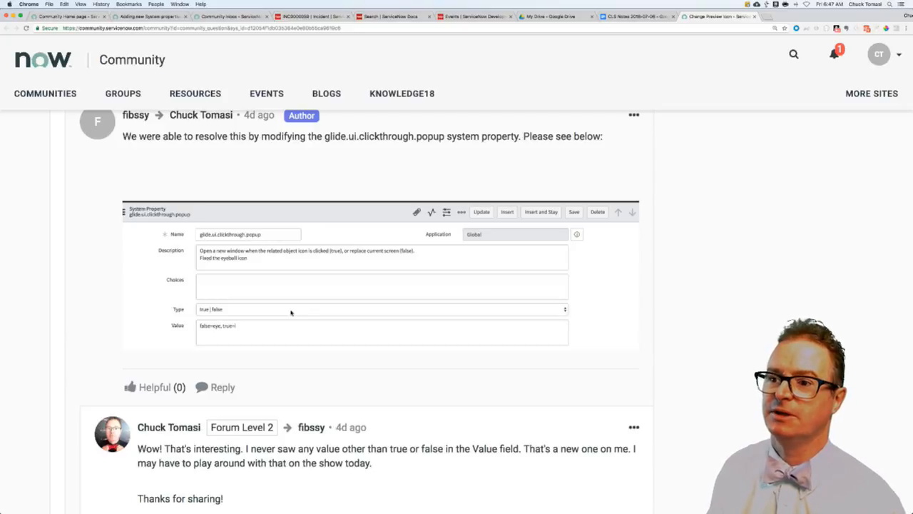
key(super+Tab)
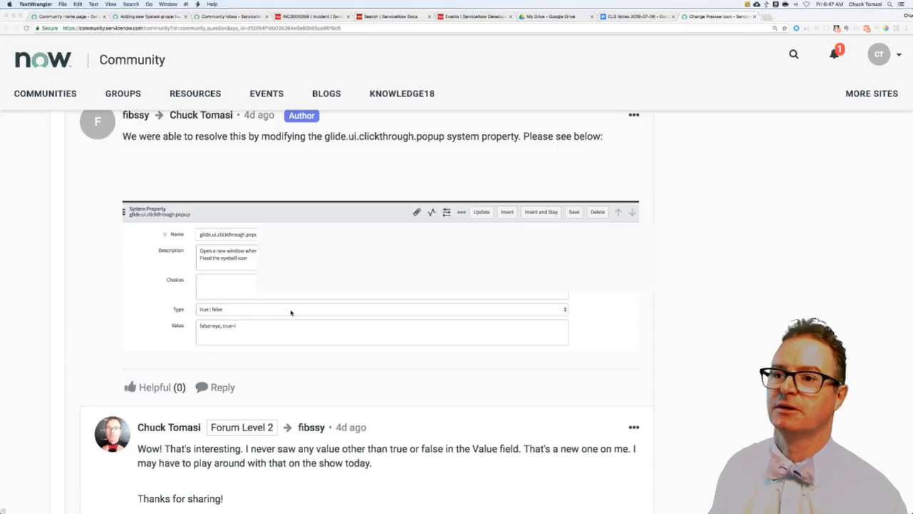
key(super+n)
text(glide.ui.clickthrough.popup)
key(Return)
key(super+Tab)
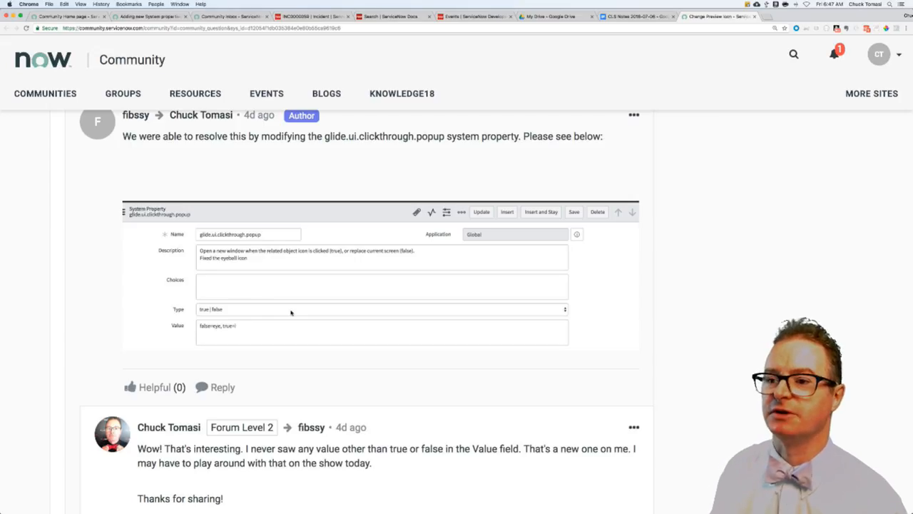
key(super+Tab)
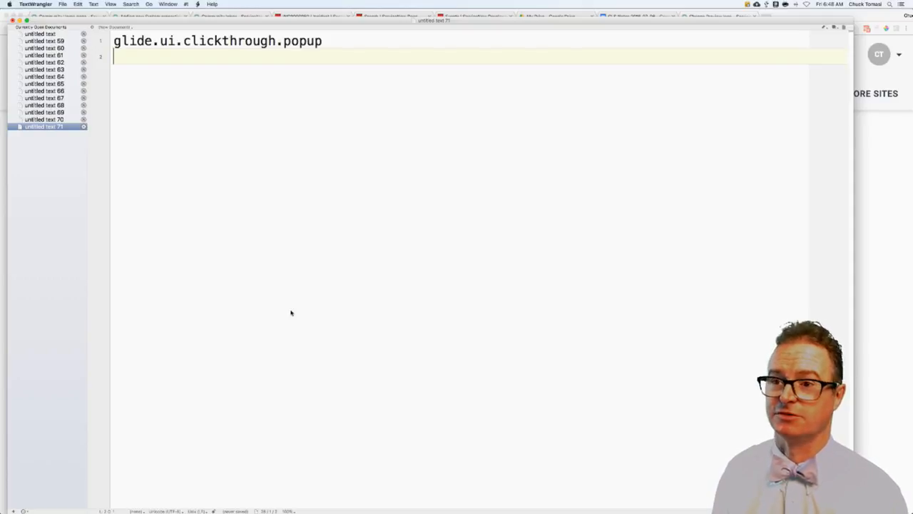
text(true)
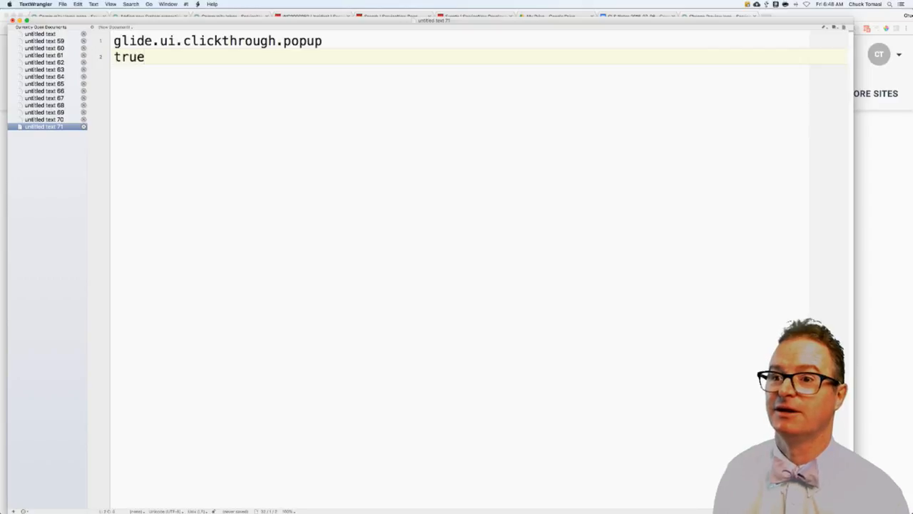
Correct the value words on line 2 of the note, fixing the misspelled eye value.
key(BackSpace)
key(BackSpace)
key(BackSpace)
key(BackSpace)
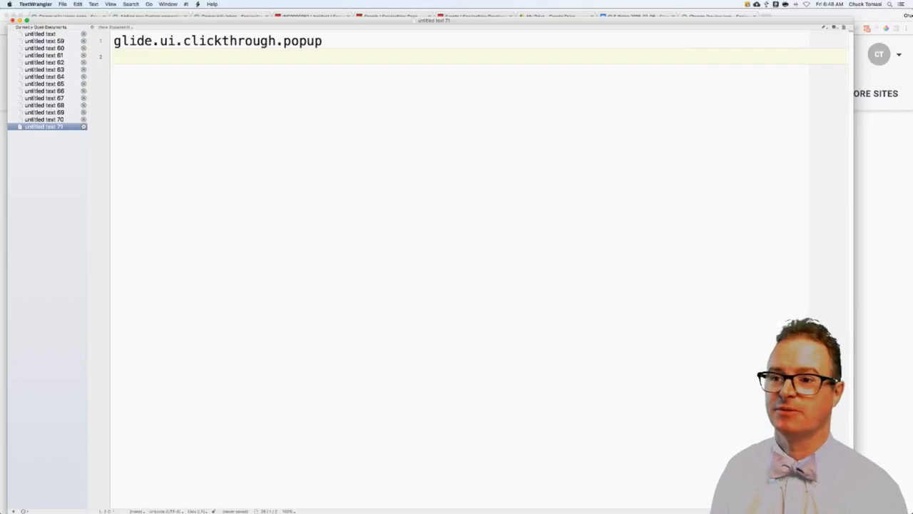
key(super+Tab)
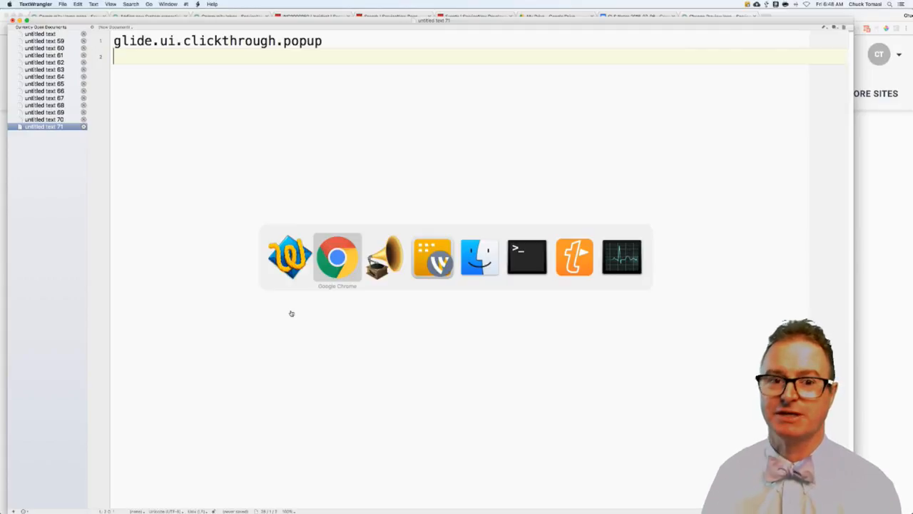
key(shift+Tab)
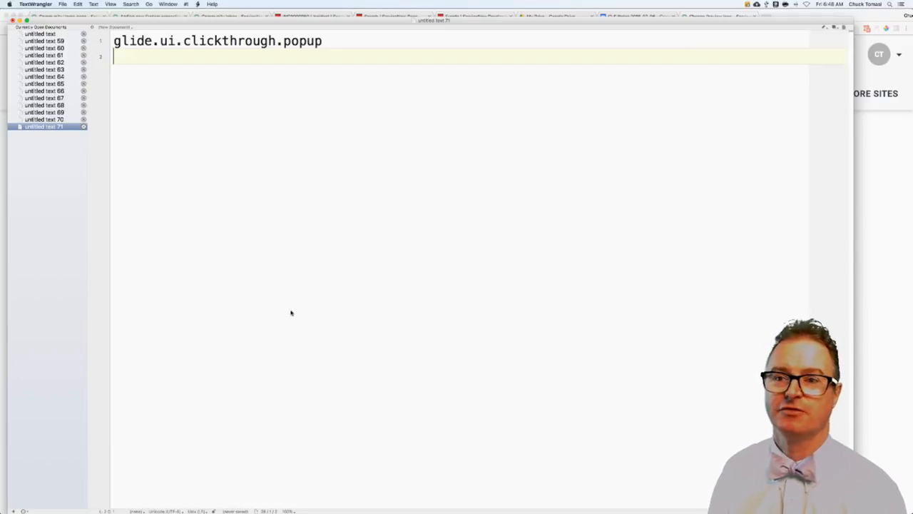
text(false=)
text(eue,)
key(BackSpace)
key(BackSpace)
key(BackSpace)
text(e,)
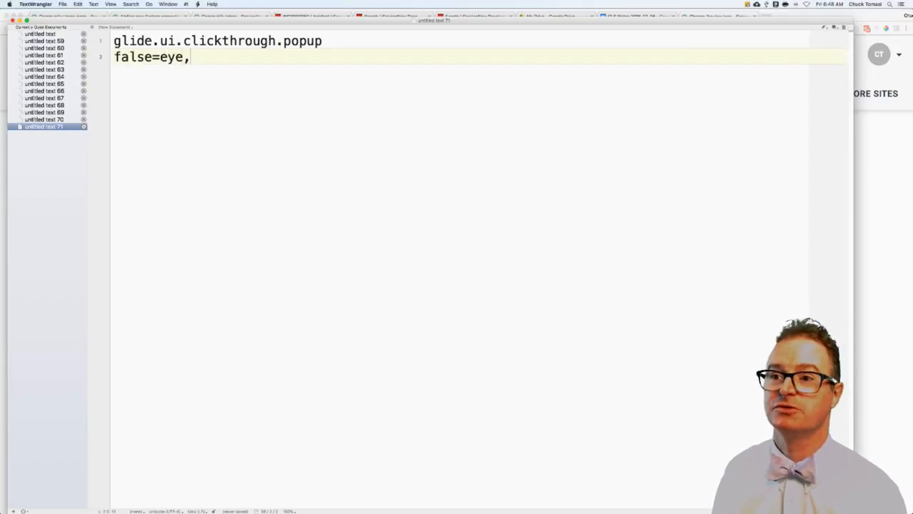
text(true=i)
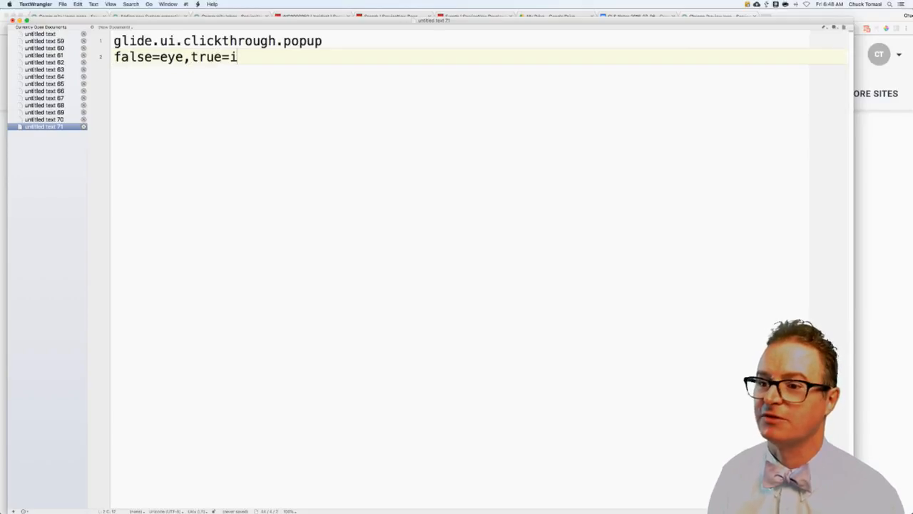
Swap false and true on line 2 so it reads true=eye,false=i, then return to the browser.
key(super+Tab)
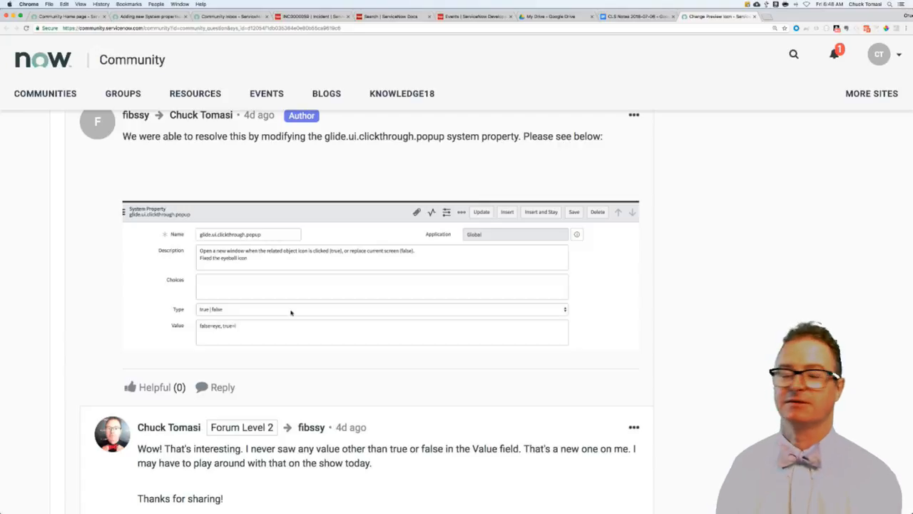
key(super+Tab)
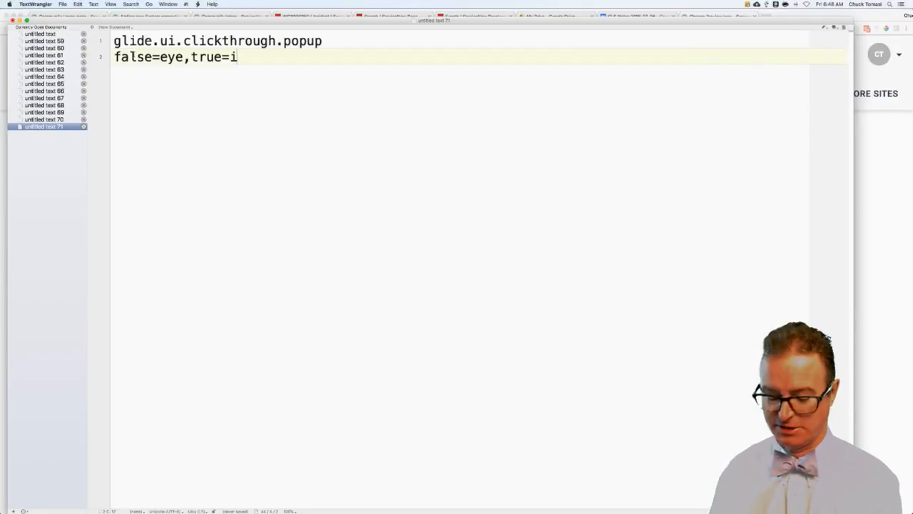
double_click(132, 57)
text(true)
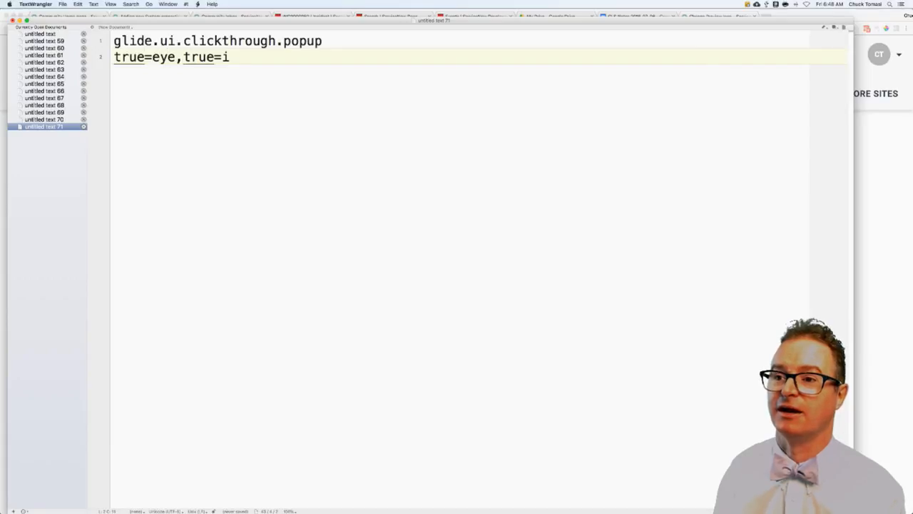
drag(183, 56, 215, 56)
text(false)
key(super+Tab)
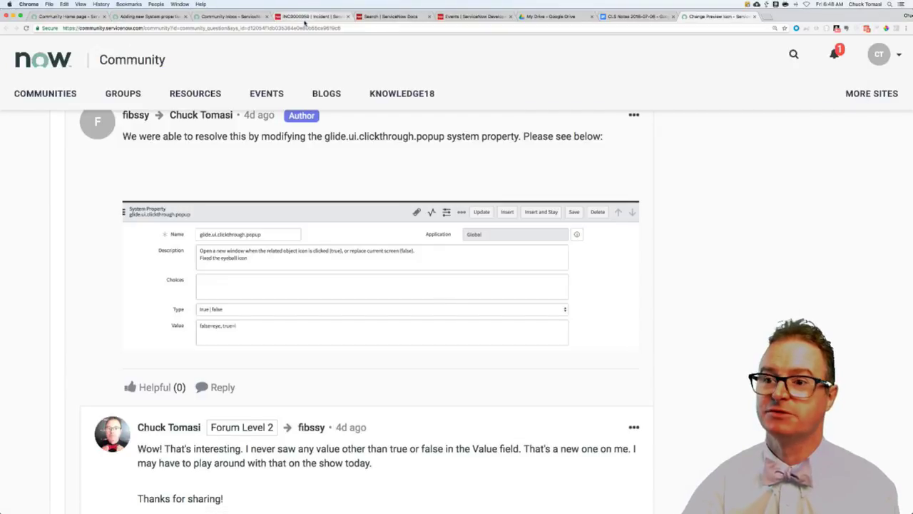
Go to System Properties and copy the glide.ui.clickthrough.popup name from the notes.
click(307, 15)
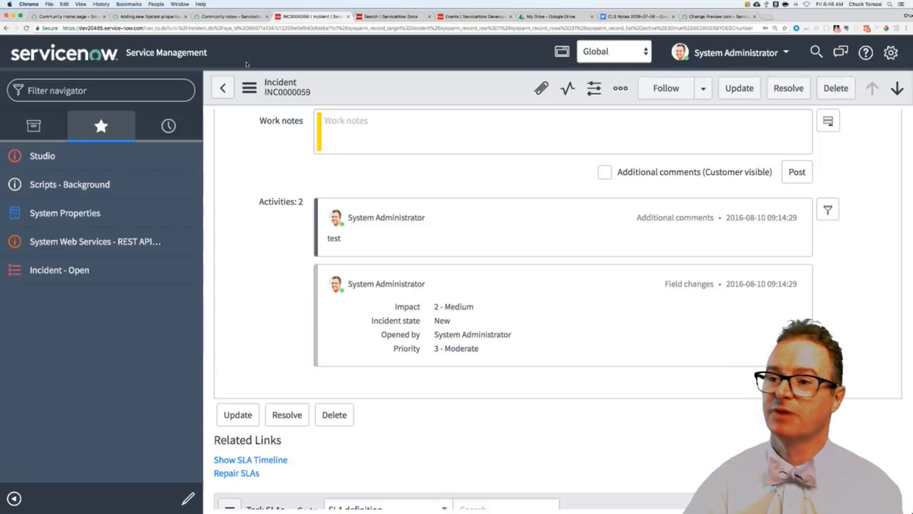
click(65, 212)
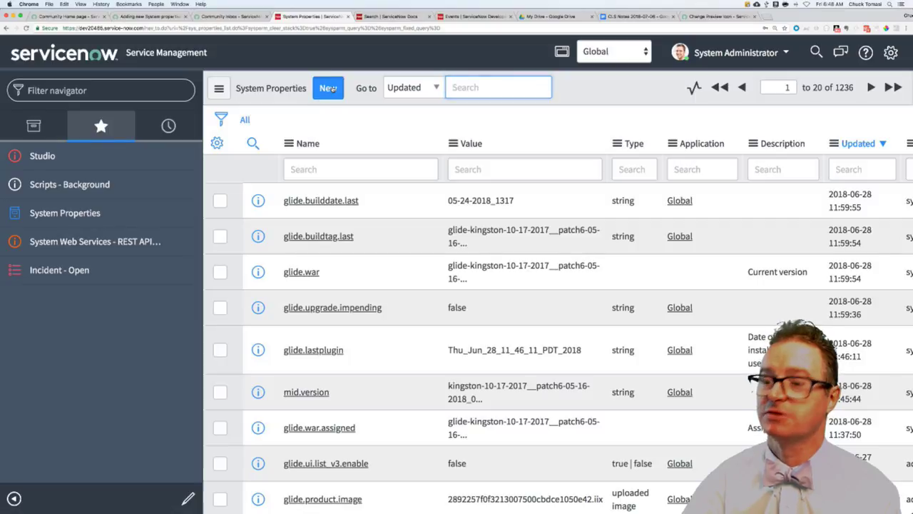
click(329, 88)
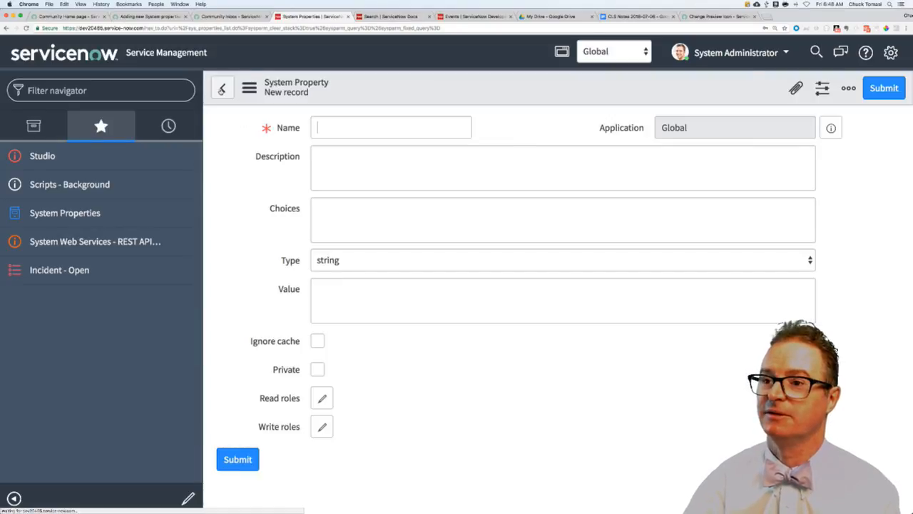
key(super+Tab)
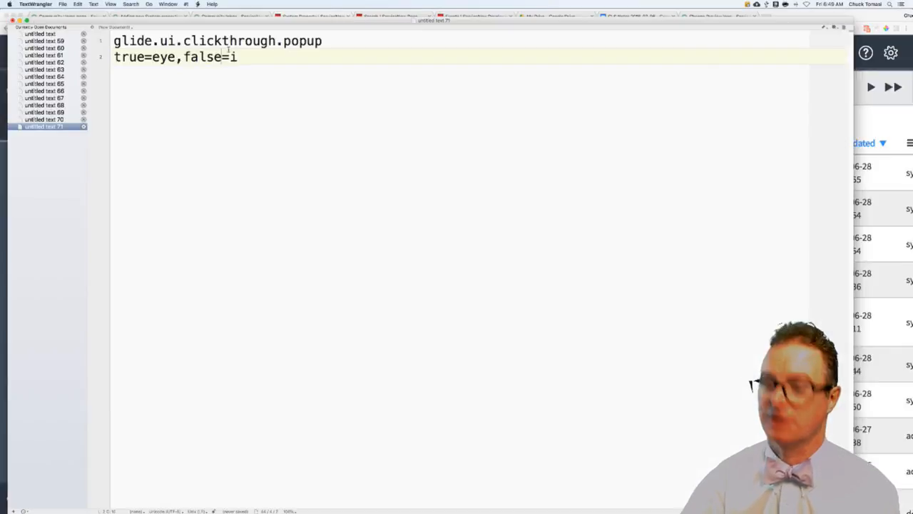
triple_click(218, 40)
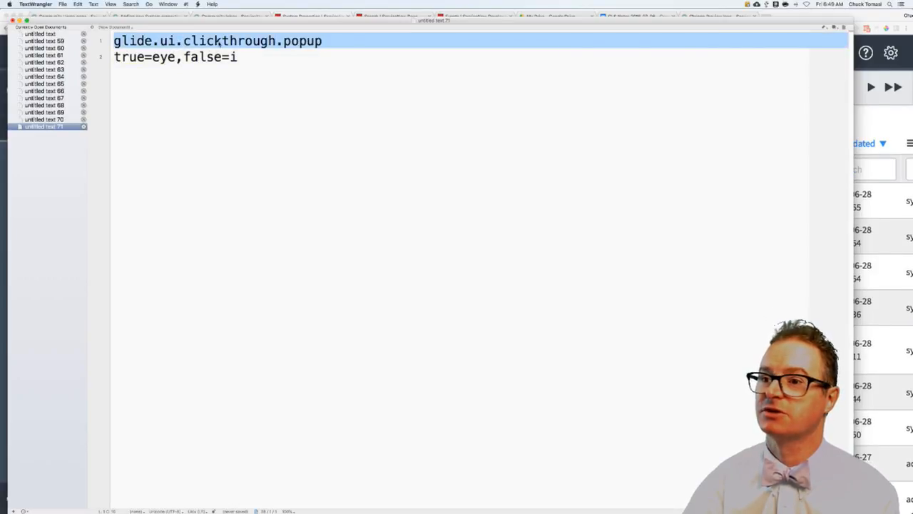
key(super+c)
key(super+Tab)
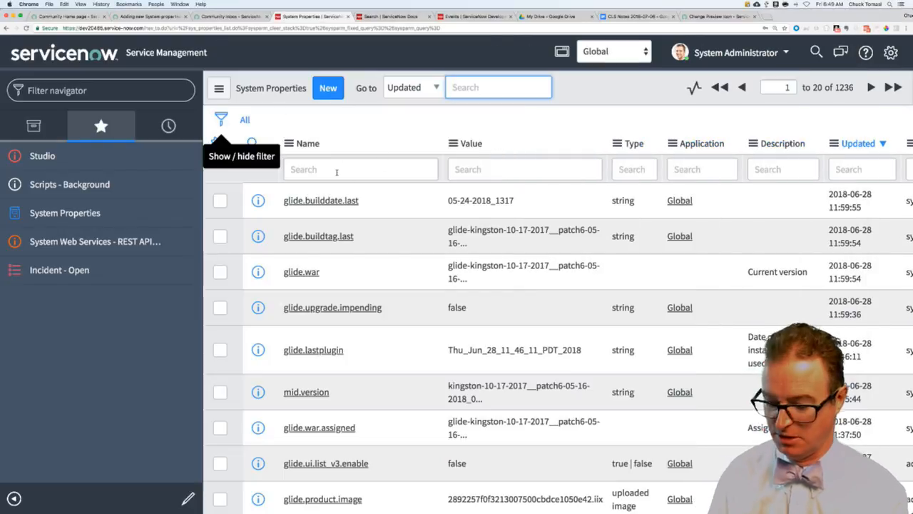
Filter the Name column to that property, find no match, and start a new property record.
click(337, 171)
text(=)
key(super+v)
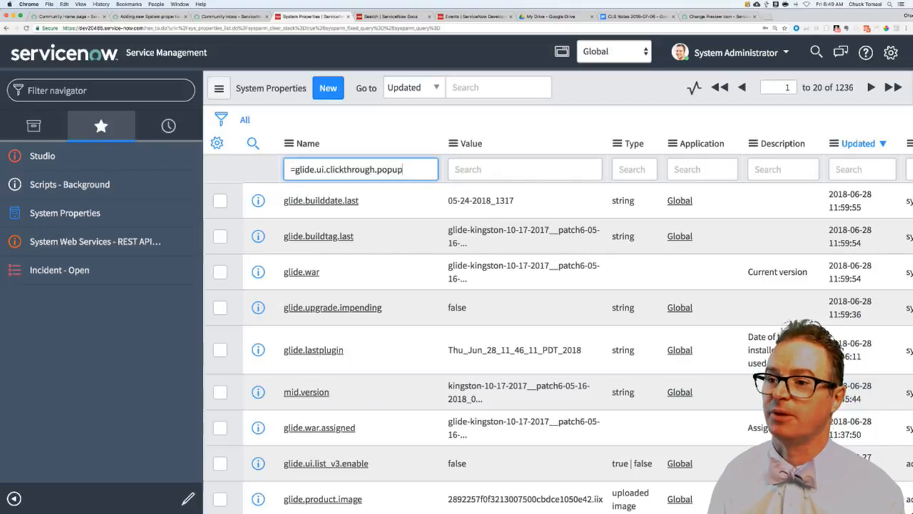
key(Return)
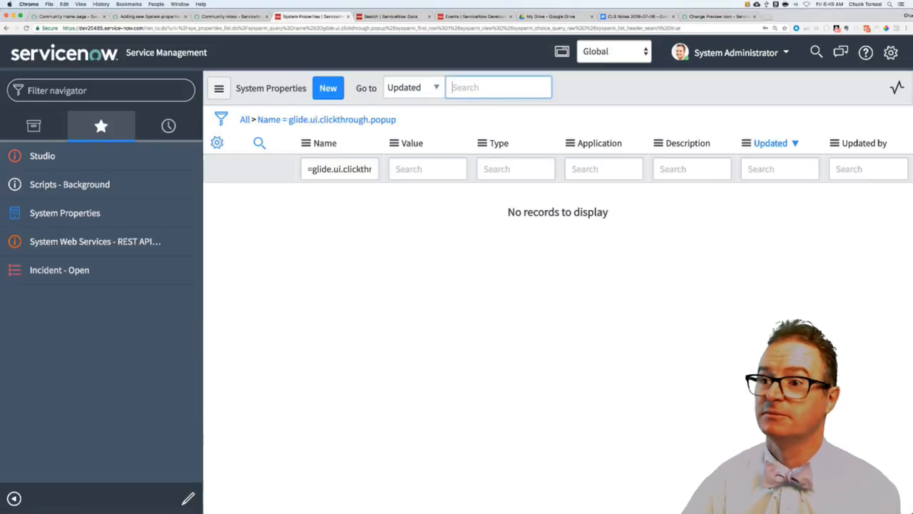
click(325, 88)
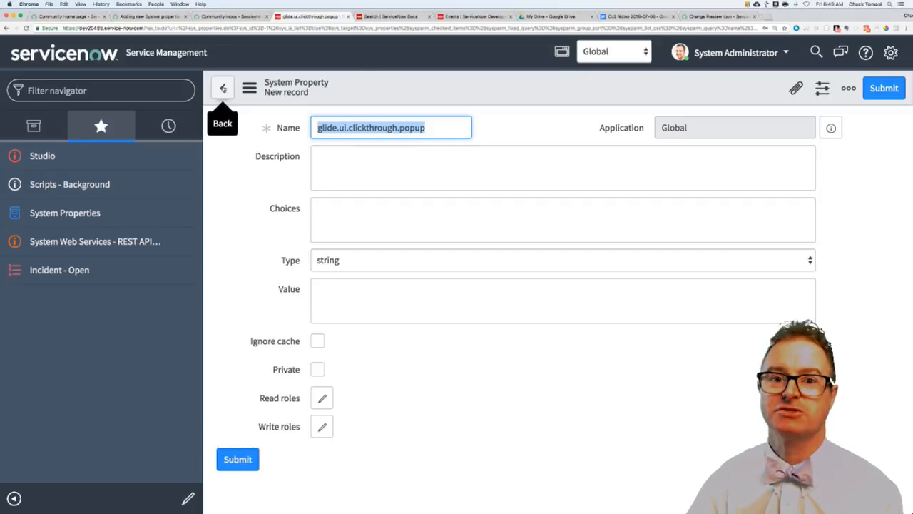
text(e)
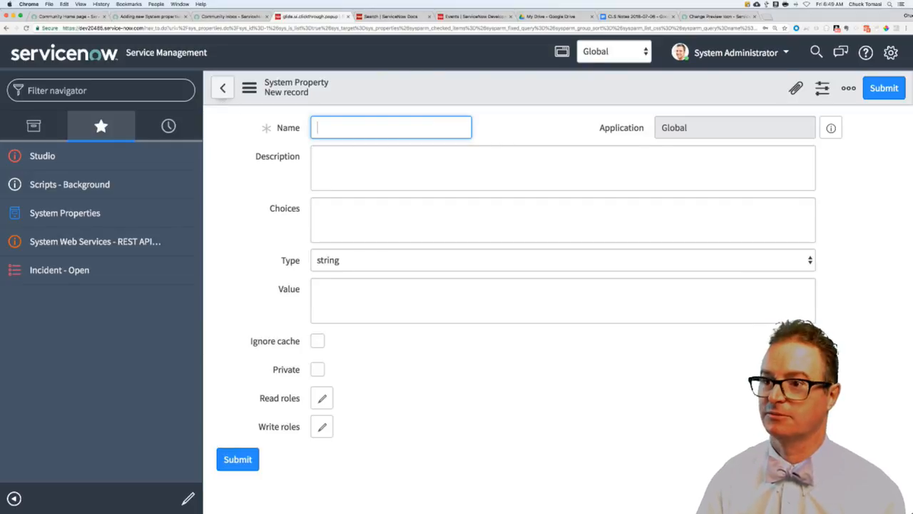
Keep the name glide.ui.clickthrough.popup and set the property Type to true | false.
key(super+z)
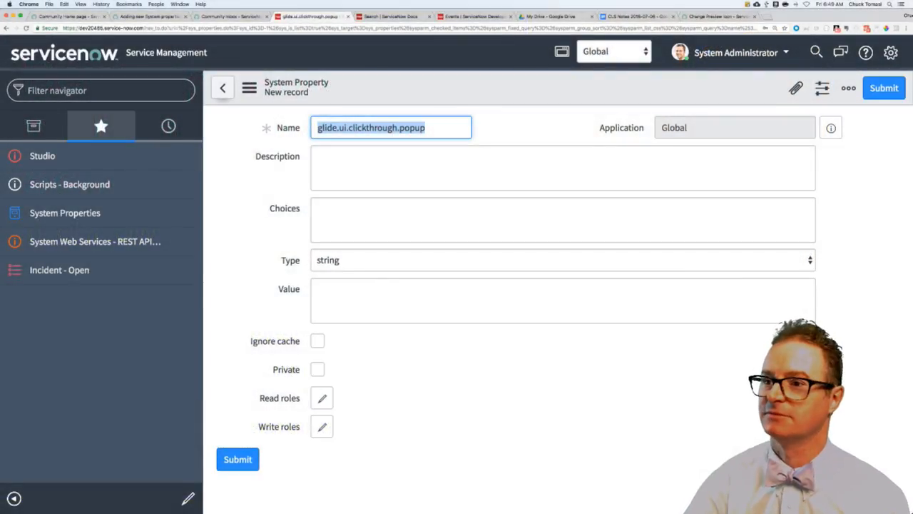
click(356, 165)
click(337, 261)
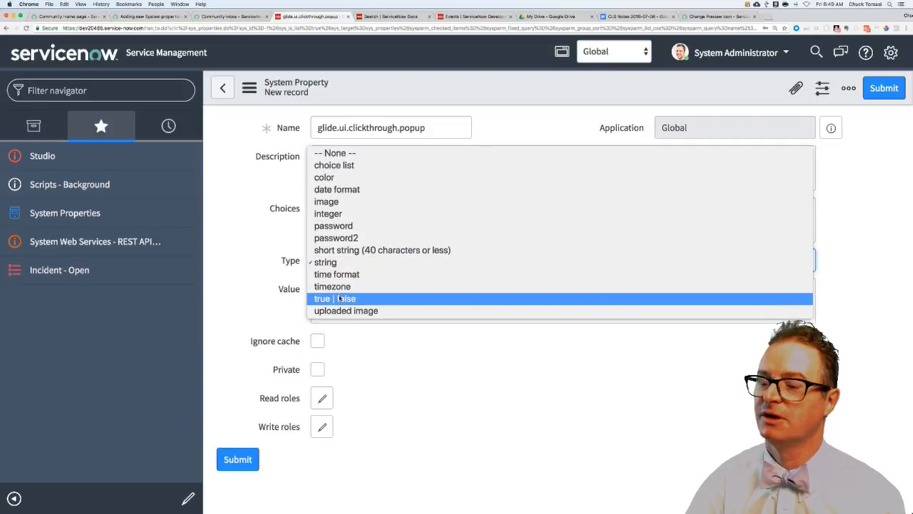
click(335, 298)
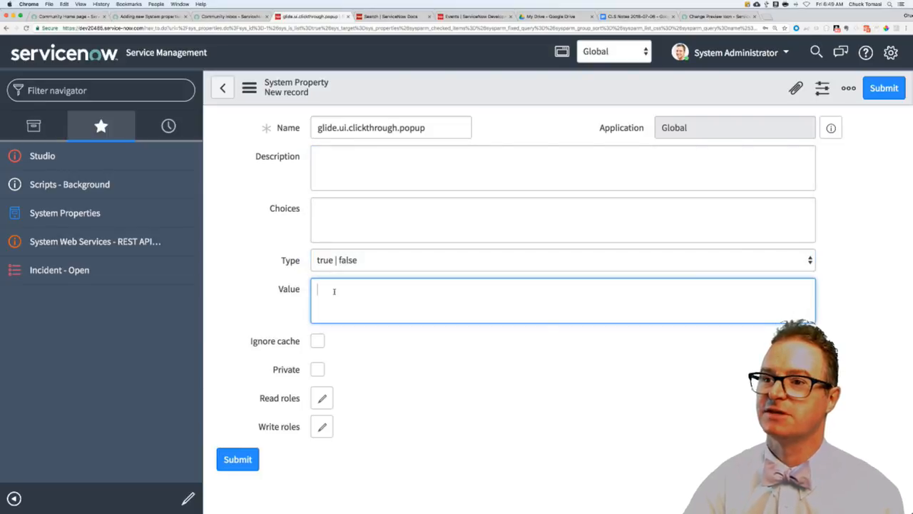
Paste true=eye,false=i from the notes into Value and submit the new property.
key(super+Tab)
triple_click(200, 56)
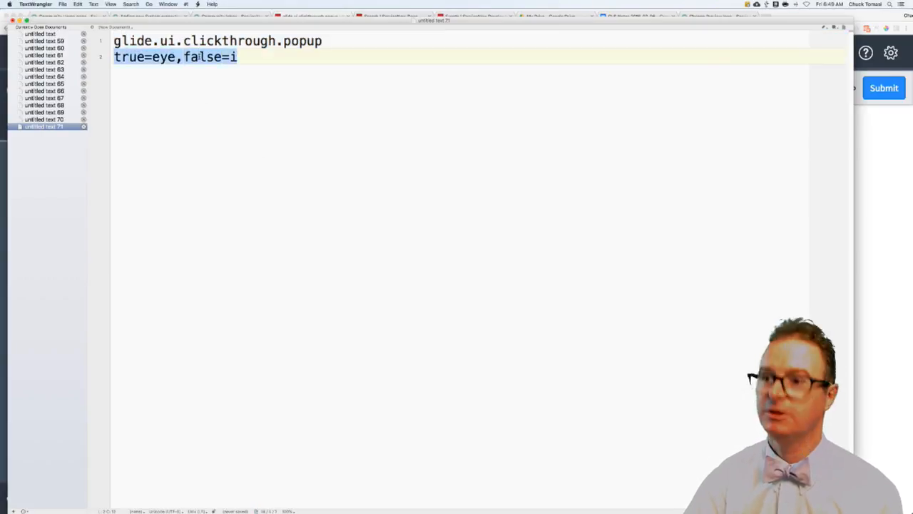
key(super+c)
key(super+Tab)
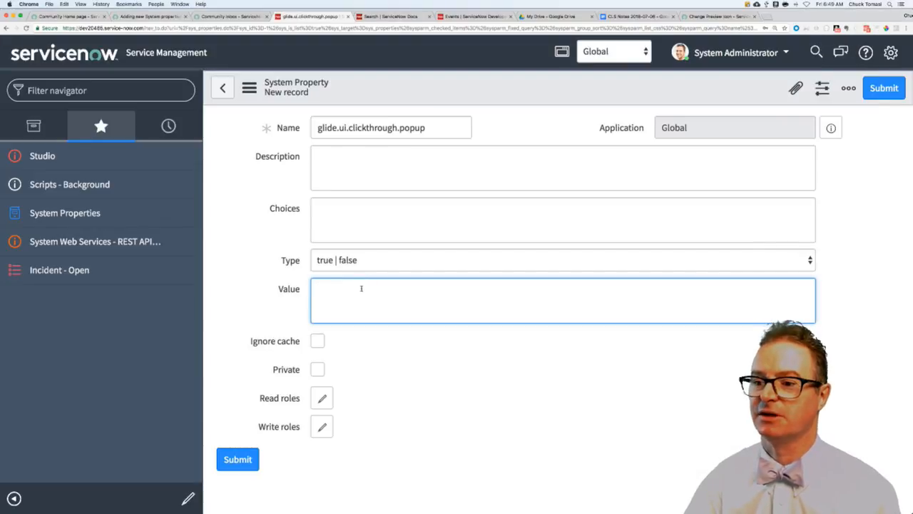
key(super+v)
click(237, 459)
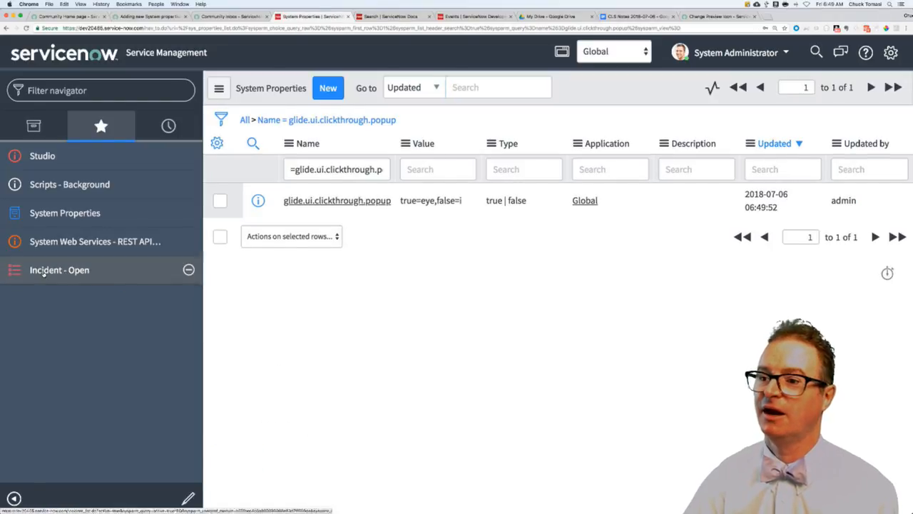
Open incident INC0000059, then log out of the instance.
click(45, 272)
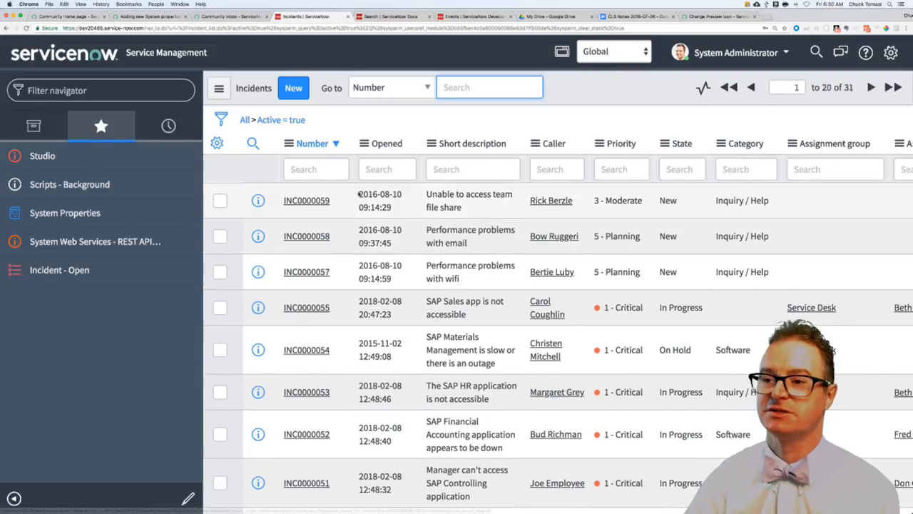
click(321, 201)
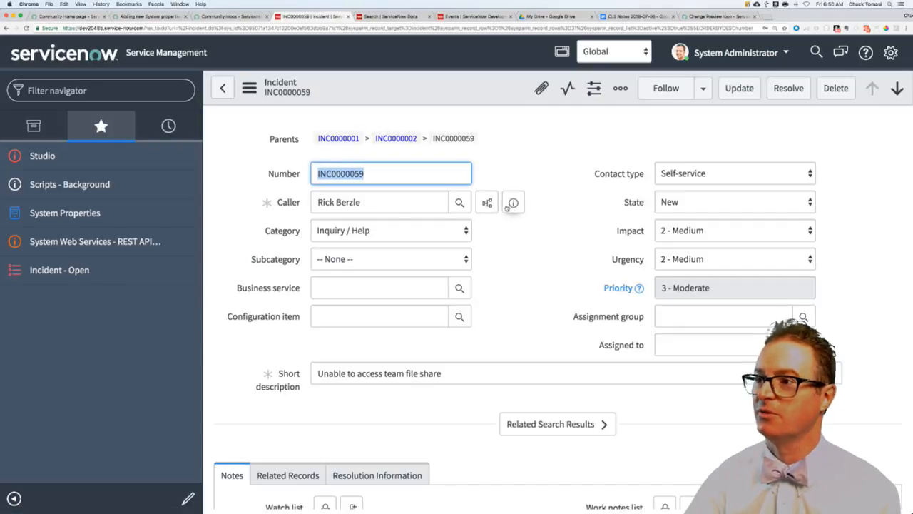
click(734, 52)
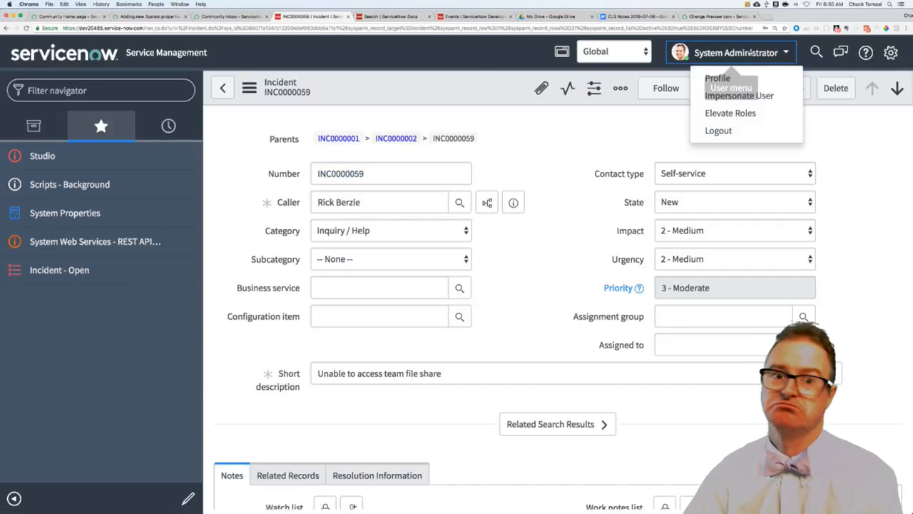
click(718, 131)
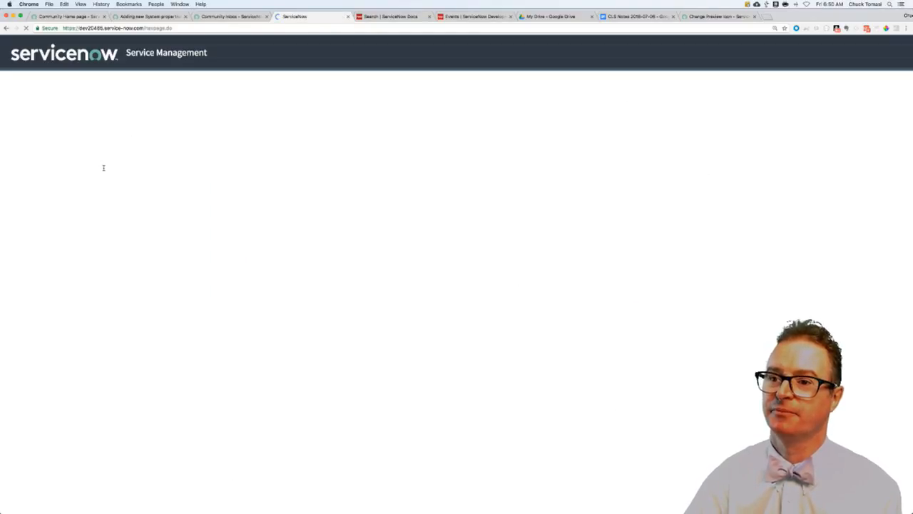
Log back in and reopen INC0000059 to see the changed Caller preview icon.
click(167, 199)
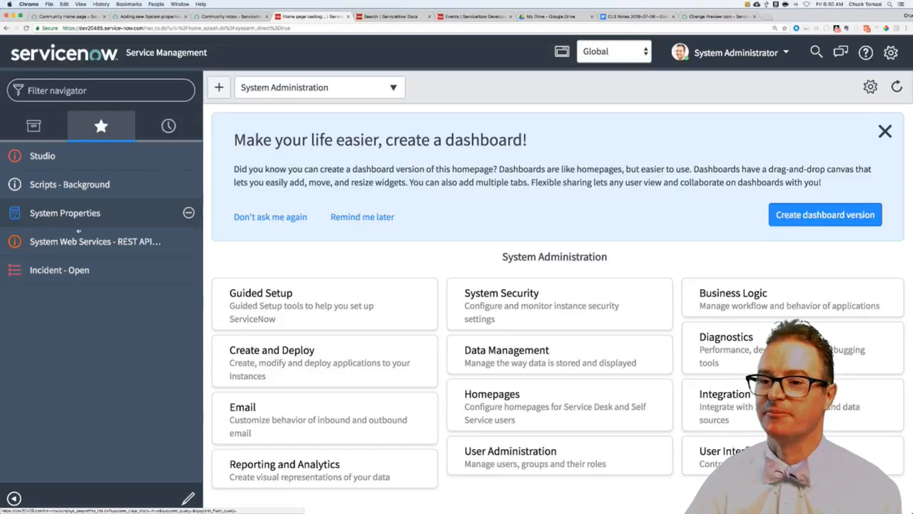
click(70, 270)
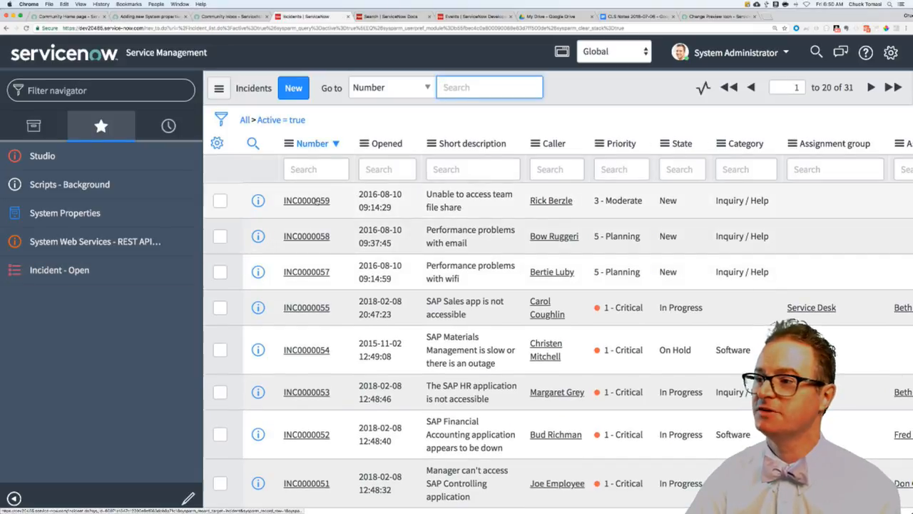
click(307, 201)
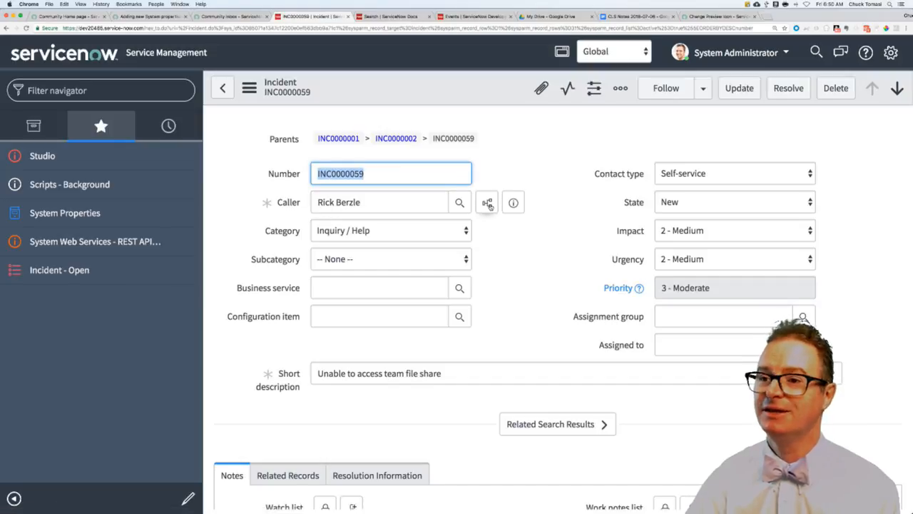
Open the glide.ui.clickthrough.popup property from the System Properties list.
key(super+Tab)
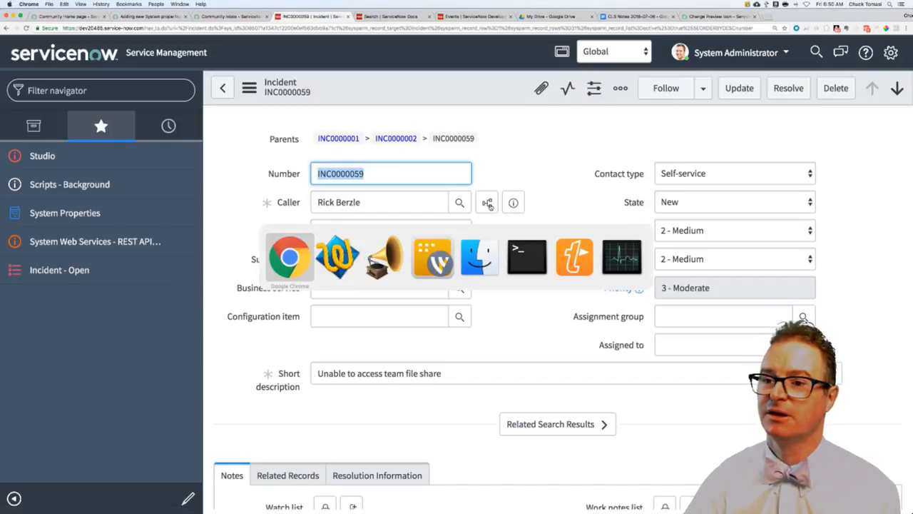
click(72, 215)
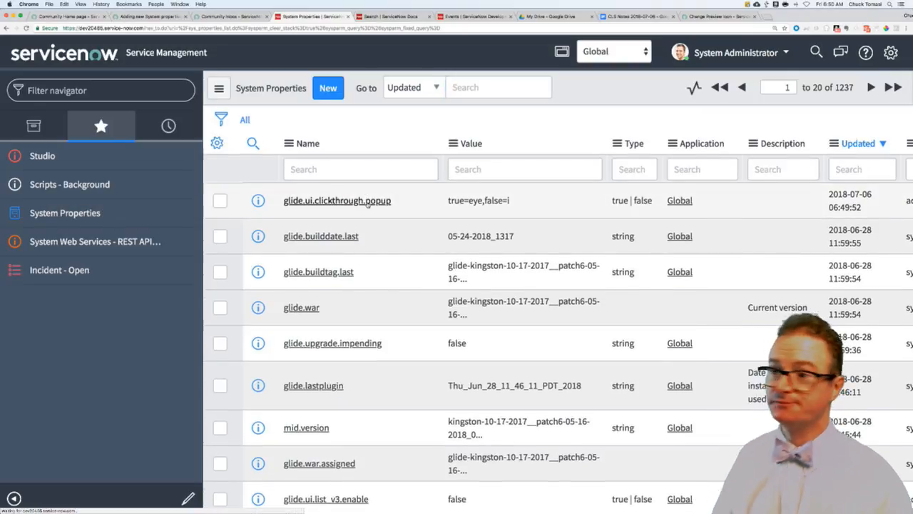
click(368, 201)
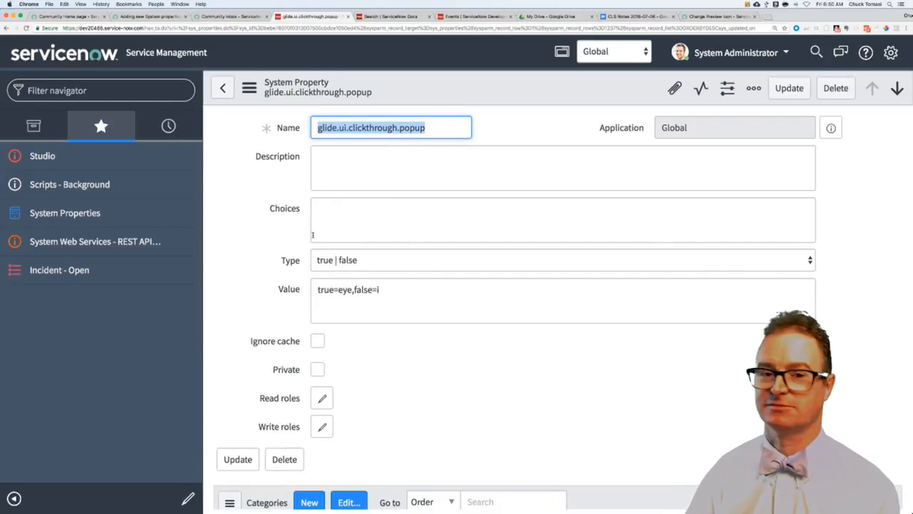
click(275, 231)
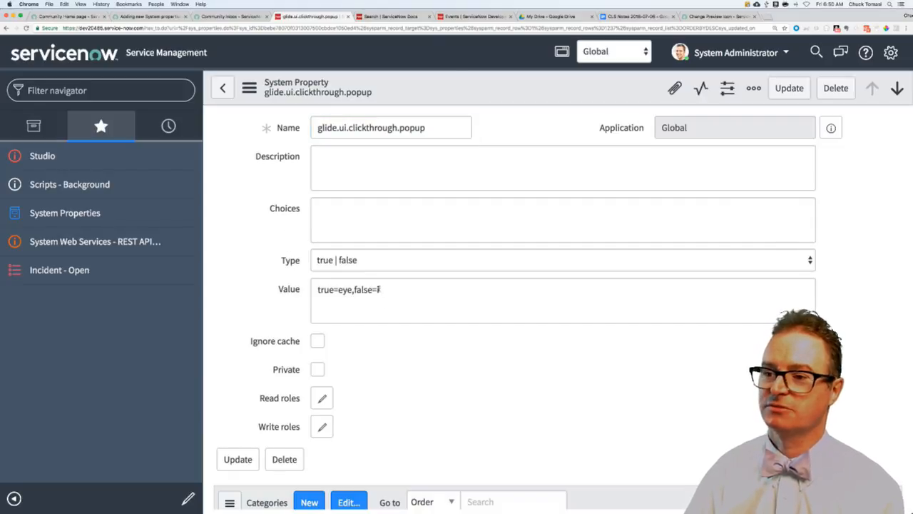
Change the Value to false=eye,true=i and update the property.
drag(383, 289, 296, 293)
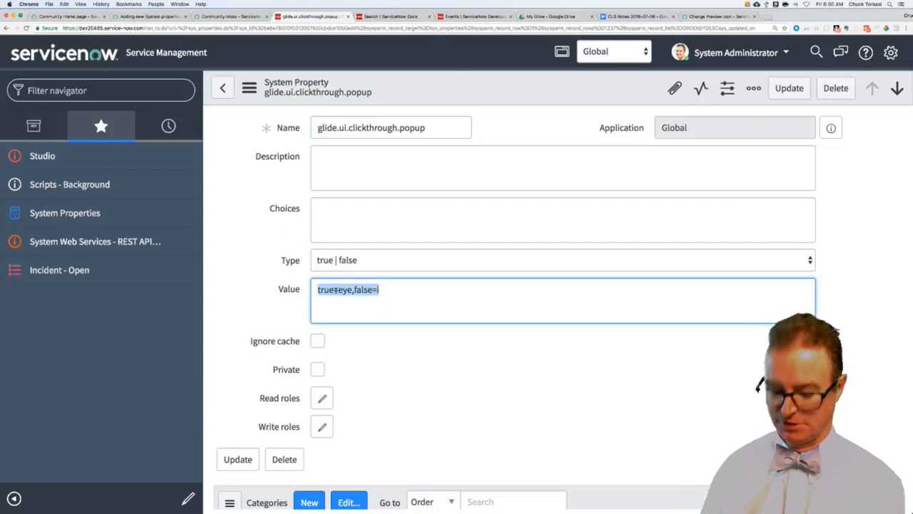
double_click(325, 289)
text(false)
scroll(387, 301, down, 1)
double_click(363, 279)
text(true)
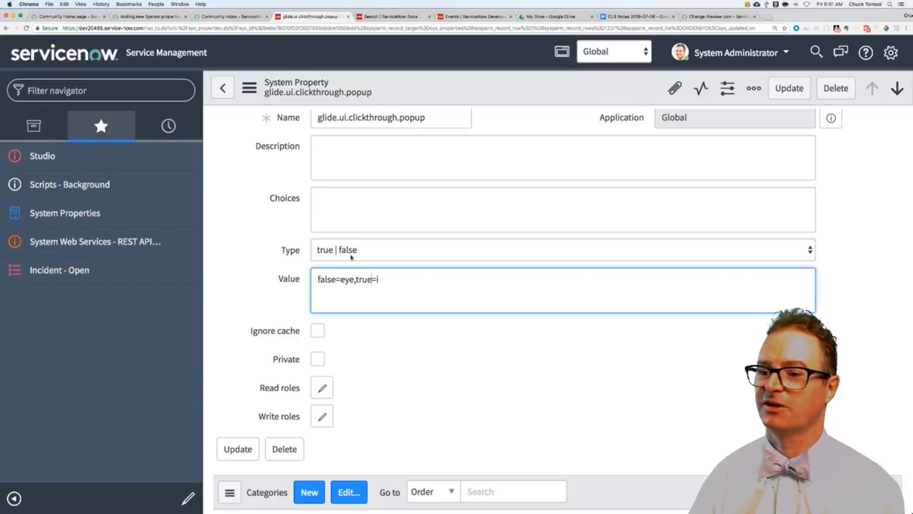
click(238, 449)
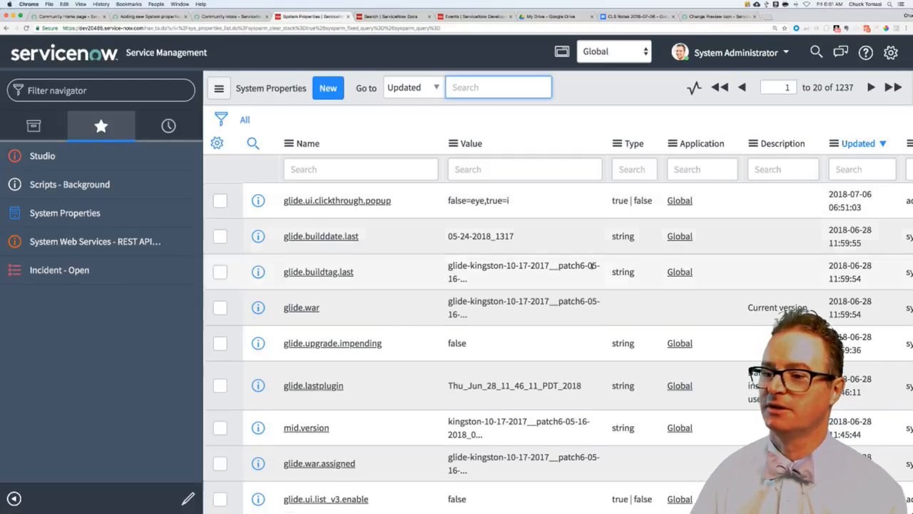
scroll(540, 487, down, 3)
scroll(428, 428, down, 2)
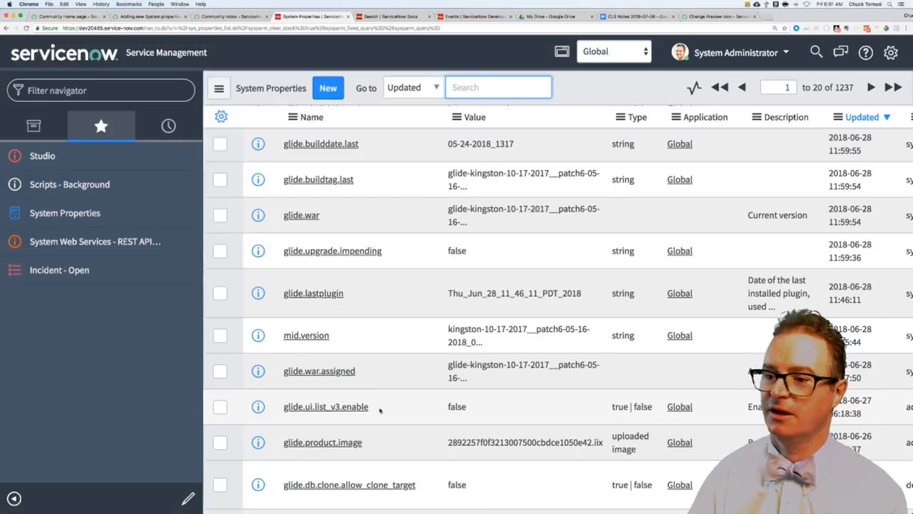
Select glide.ui.list_v3.enable in the properties list and start a blank TextWrangler document.
drag(371, 410, 283, 407)
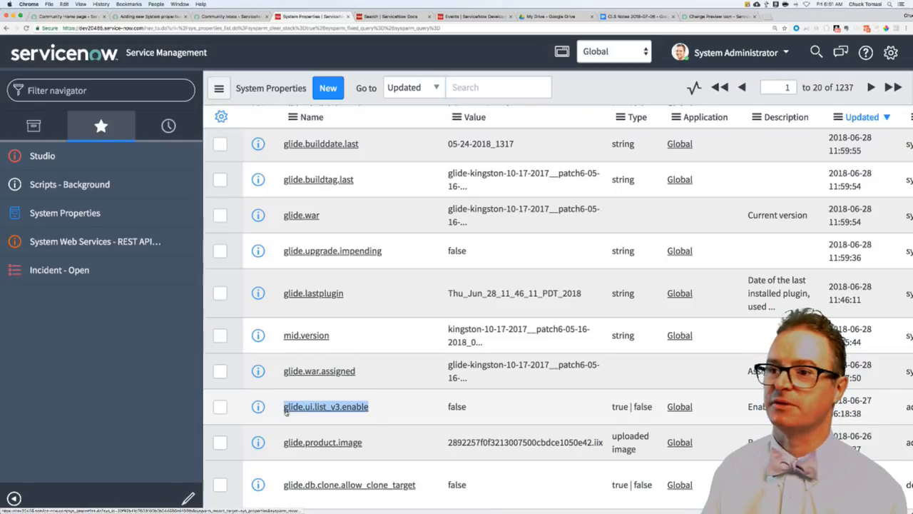
key(super+Tab)
key(super+n)
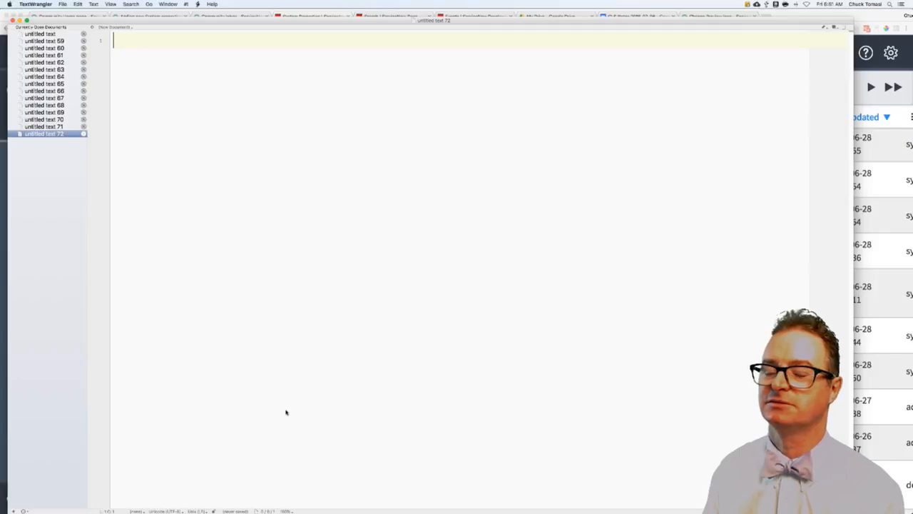
text(var)
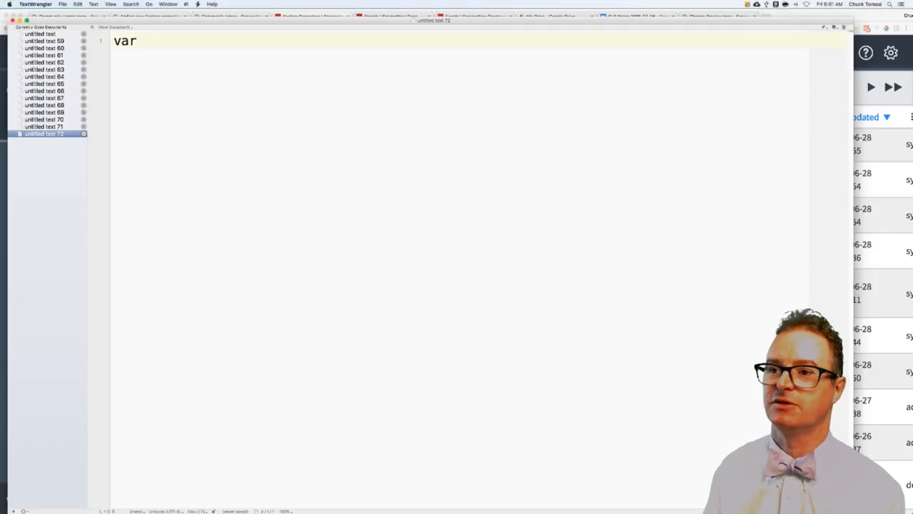
text( list)
text(v23)
Finish the two-line script reading glide.ui.list_v3.enable and logging typeof listv3, then copy it.
key(BackSpace)
key(BackSpace)
text(3 = )
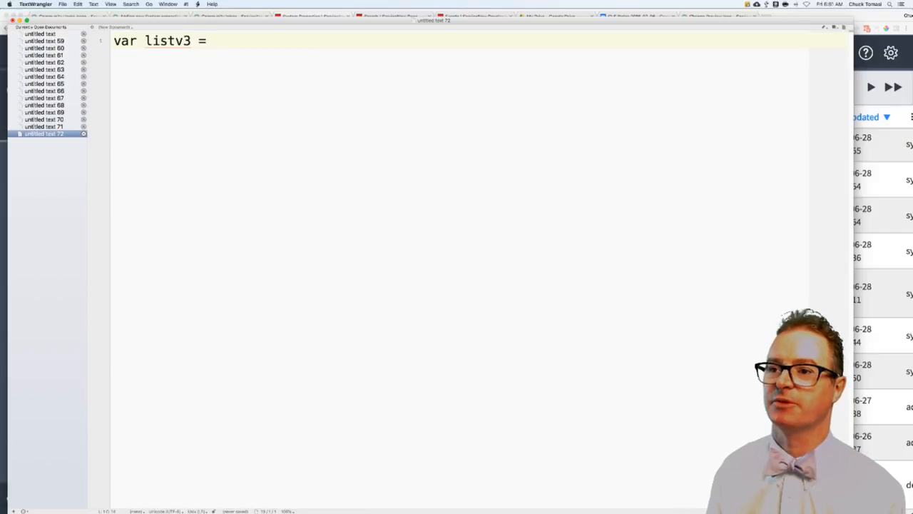
text(etProperty('glide.ui.list_v3.enable)
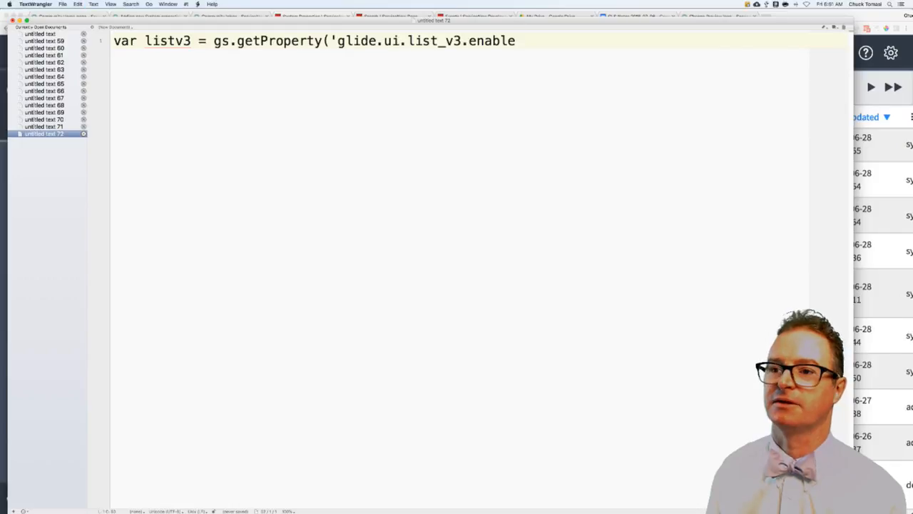
text(');)
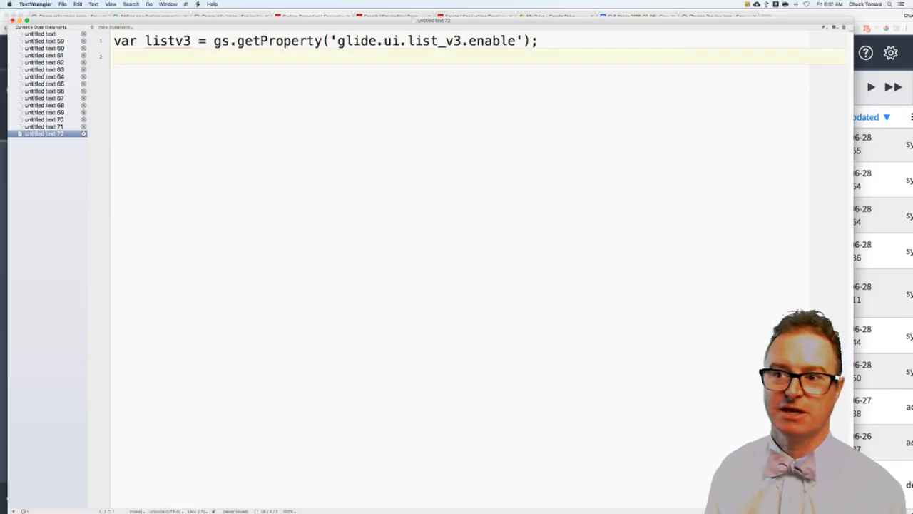
text(gs.inf)
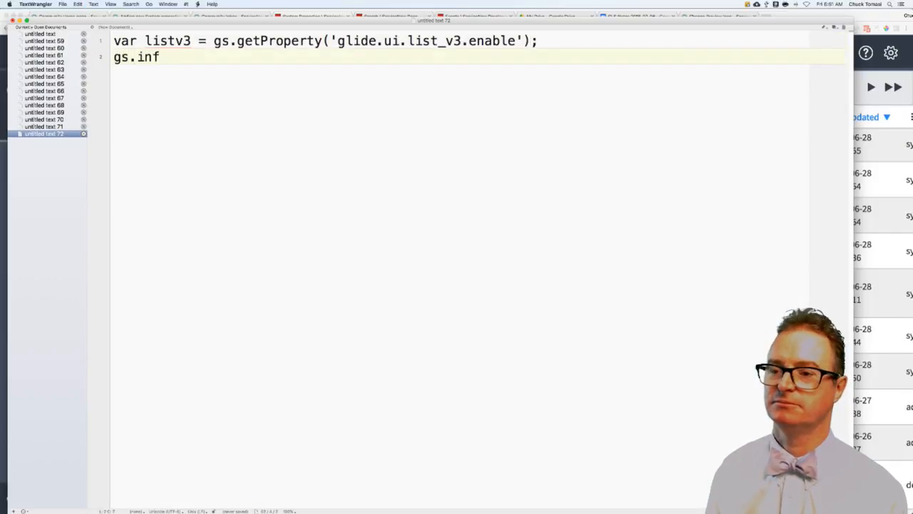
text(typeof  listv3)
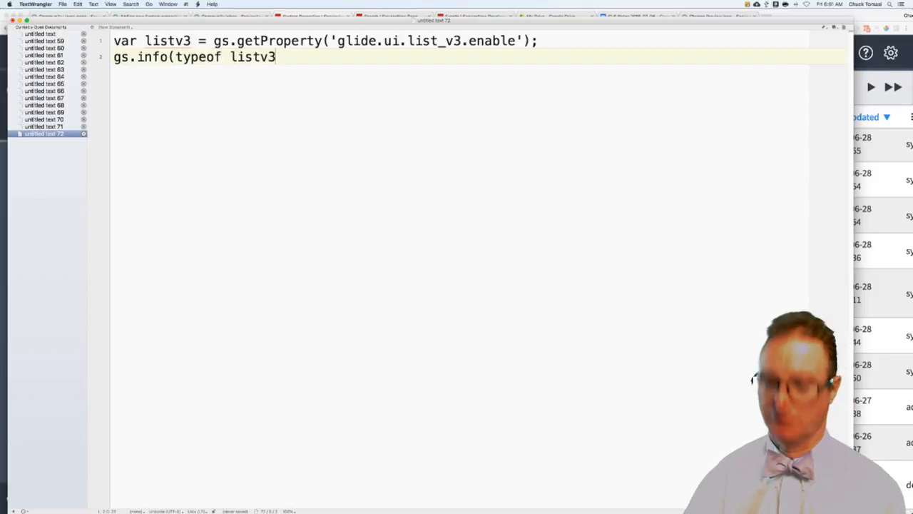
text();)
key(super+a)
key(super+c)
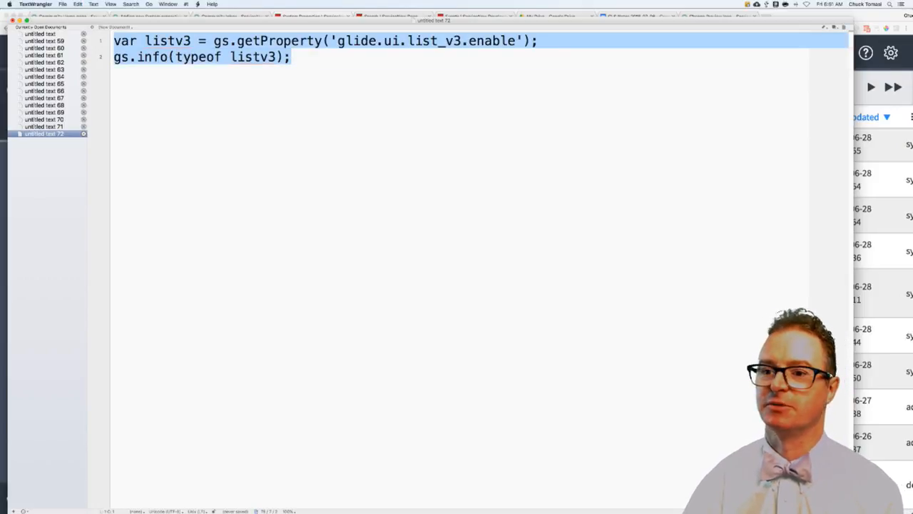
key(super+Tab)
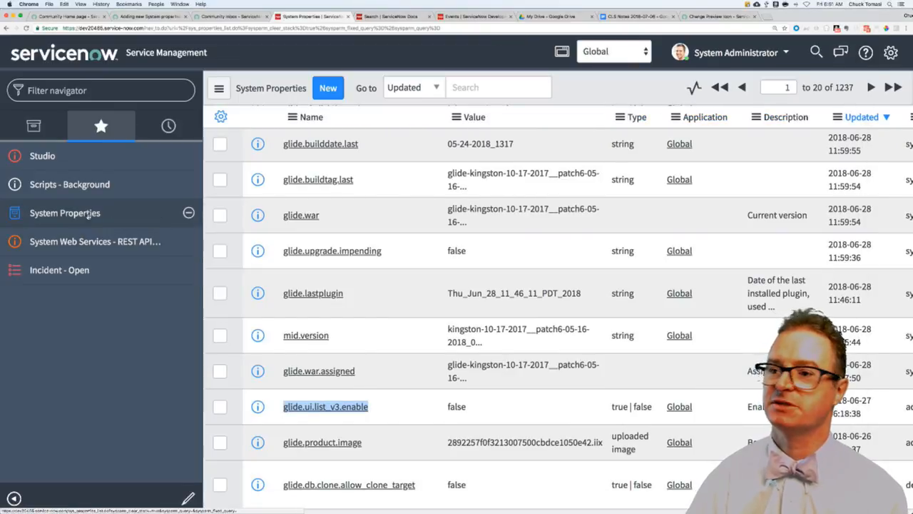
Run the copied script in Scripts - Background, which reports string.
click(70, 184)
click(254, 214)
key(super+v)
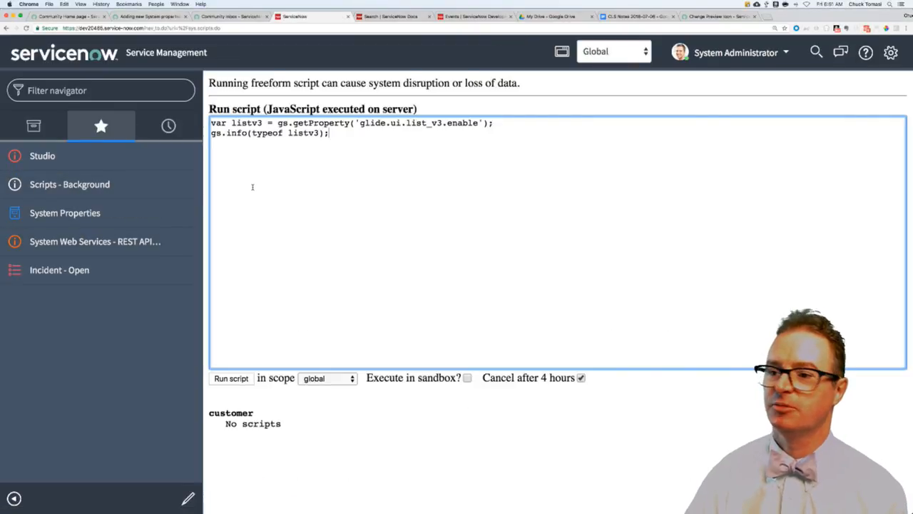
click(231, 378)
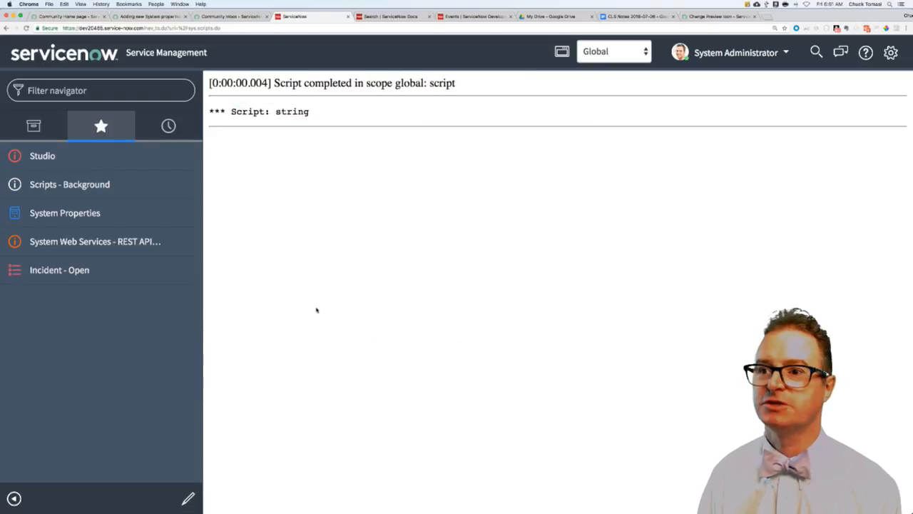
Add an if (listv3) block that logs 'List v3 is on'.
key(super+Tab)
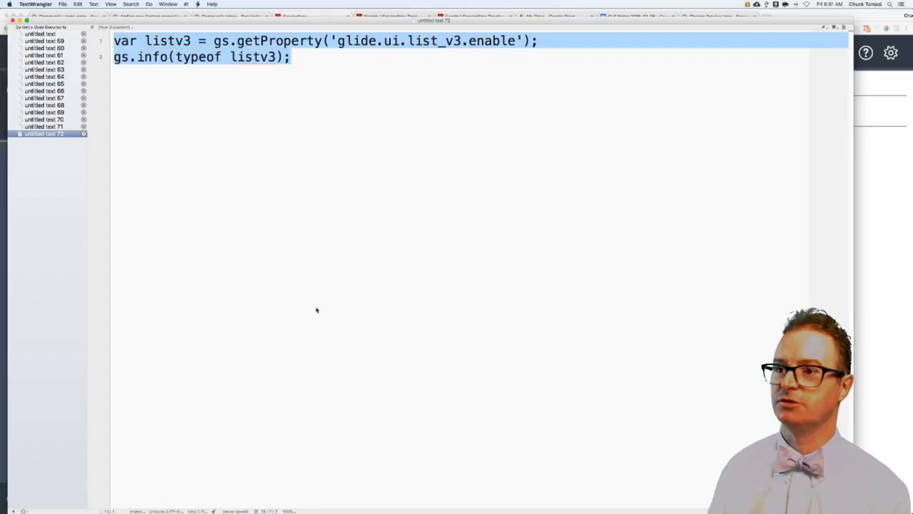
key(Right)
key(Return)
text(if (list)
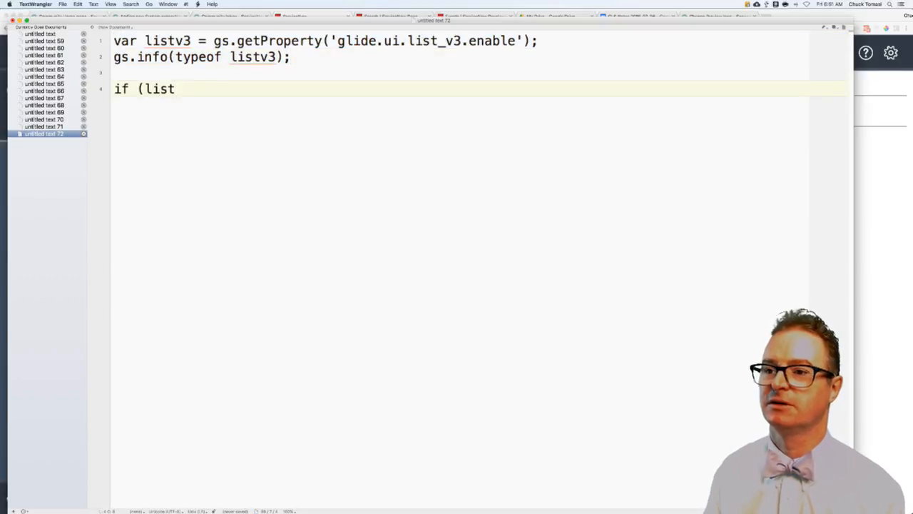
text(v3) {)
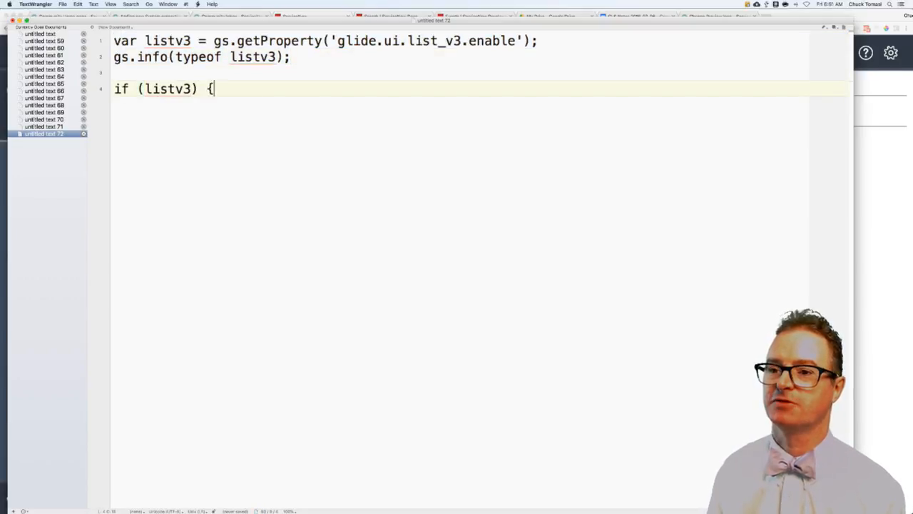
key(Return)
key(Tab)
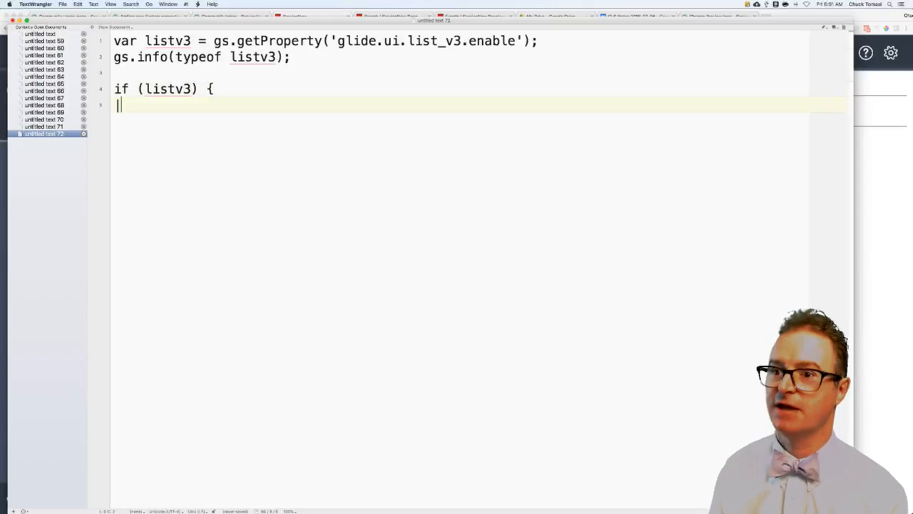
text(})
key(BackSpace)
text(})
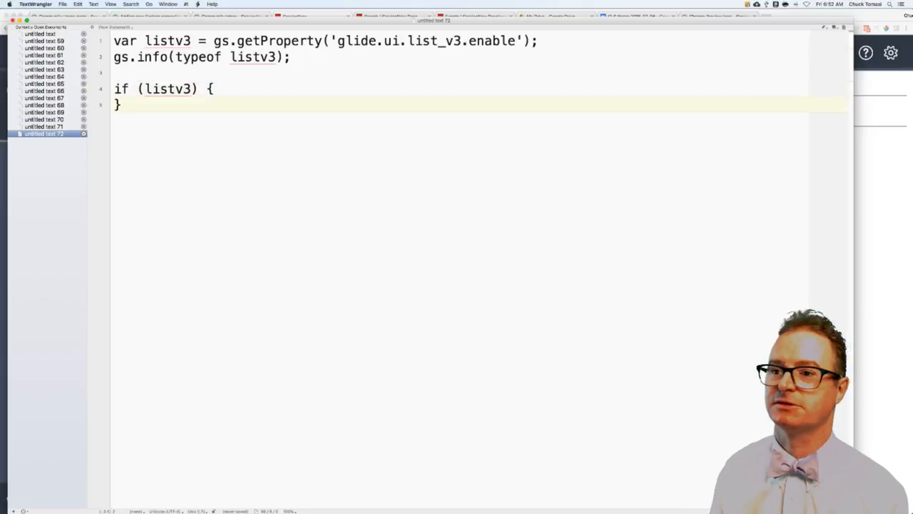
text(lse {)
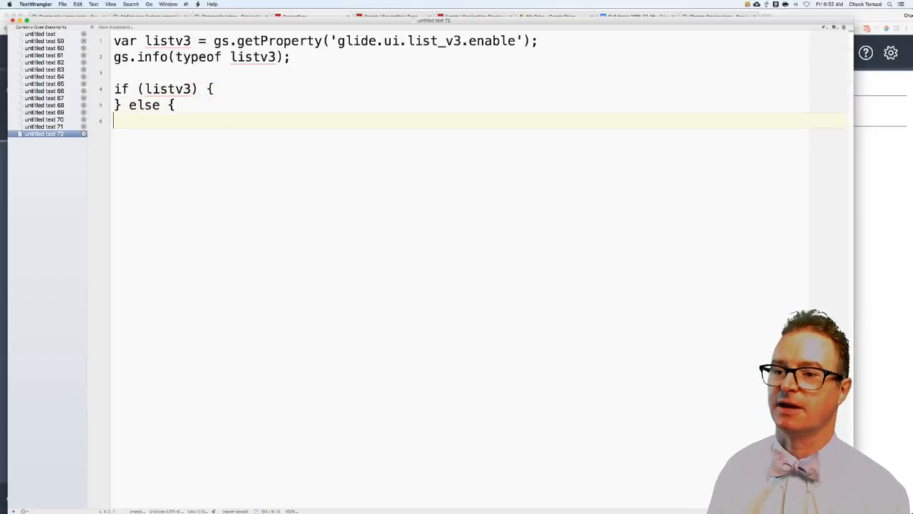
text(})
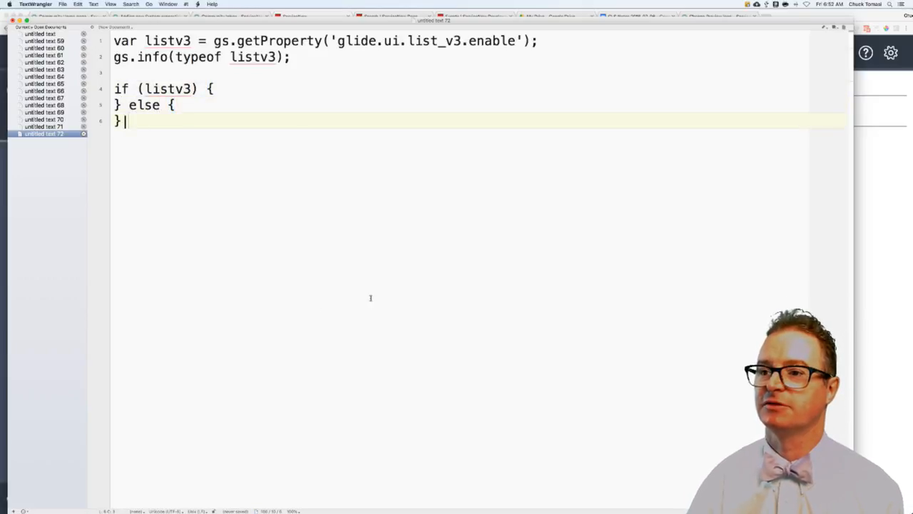
click(224, 91)
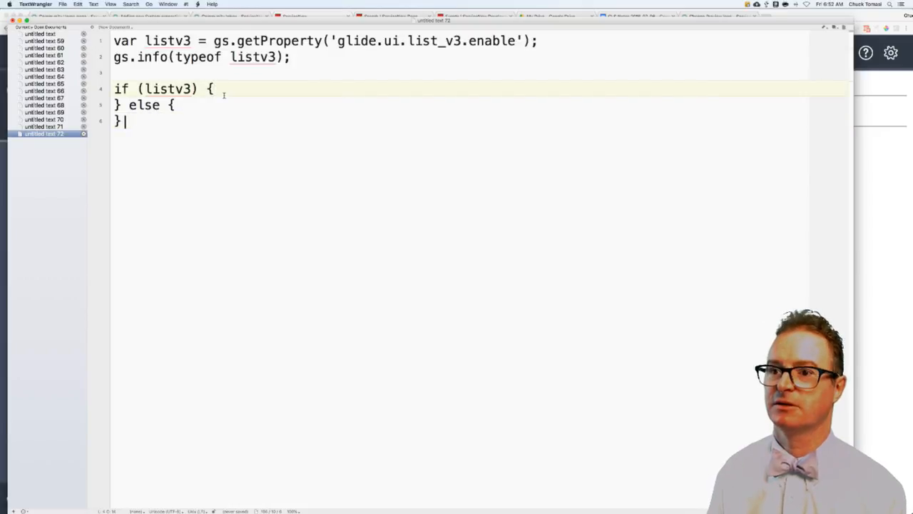
key(Return)
key(Tab)
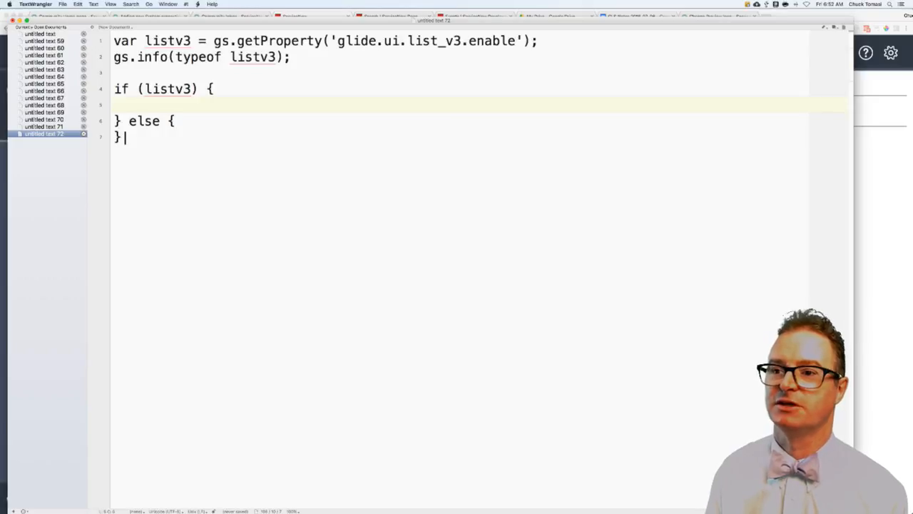
text(gs.inof)
Add the else branch logging 'List v3 is off' and copy the whole script for ServiceNow.
key(BackSpace)
key(BackSpace)
text(("List)
key(BackSpace)
key(BackSpace)
key(BackSpace)
key(BackSpace)
key(BackSpace)
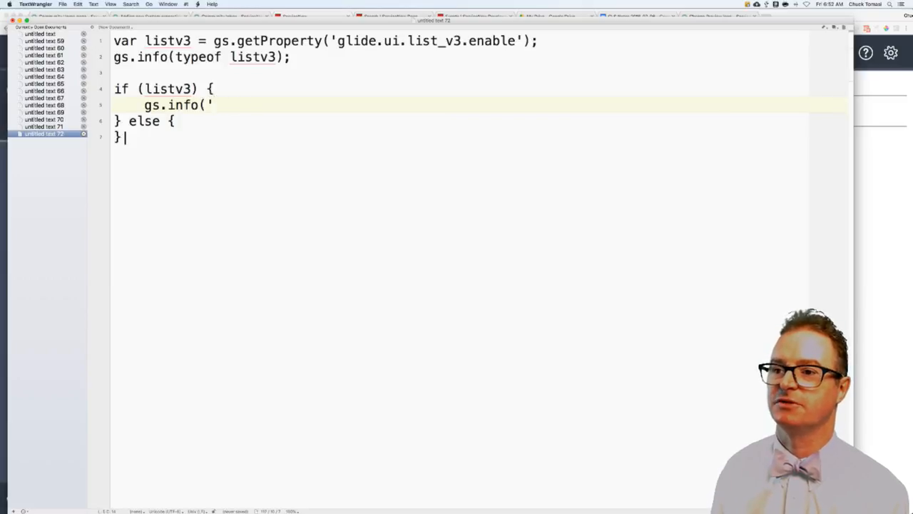
text(LIst)
key(BackSpace)
key(BackSpace)
key(BackSpace)
text(ist v3 is )
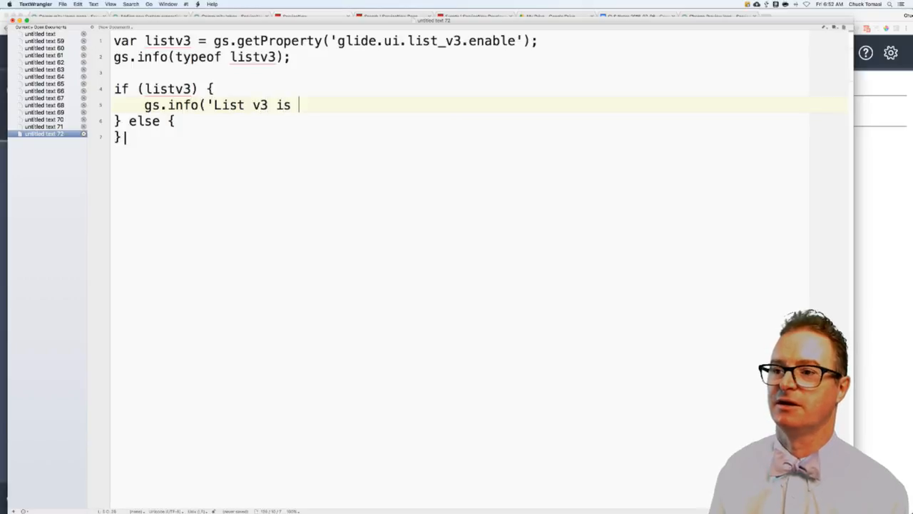
text(on');)
key(Return)
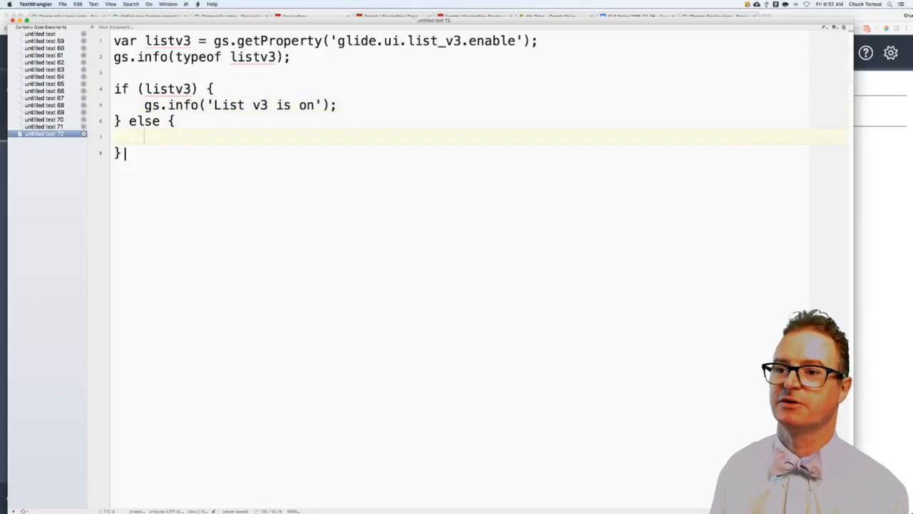
text(gs.info('List)
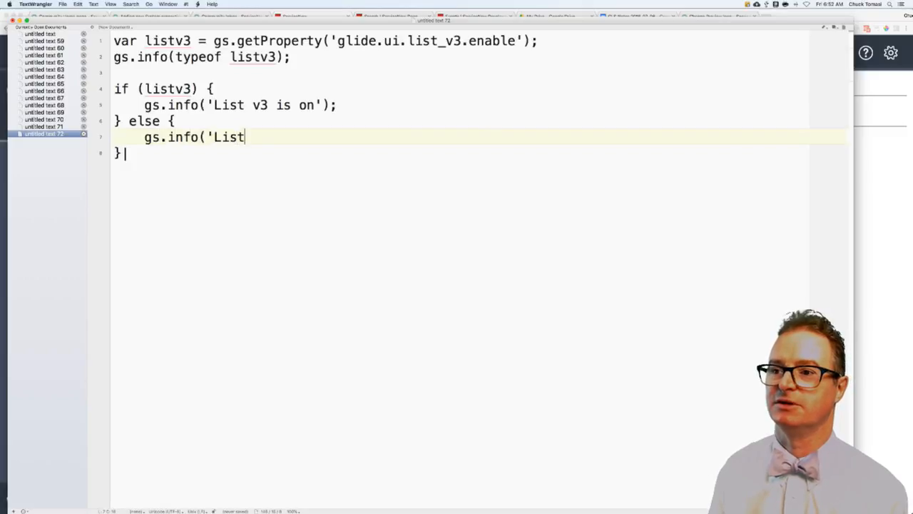
text( v3 is off');)
key(ctrl+a)
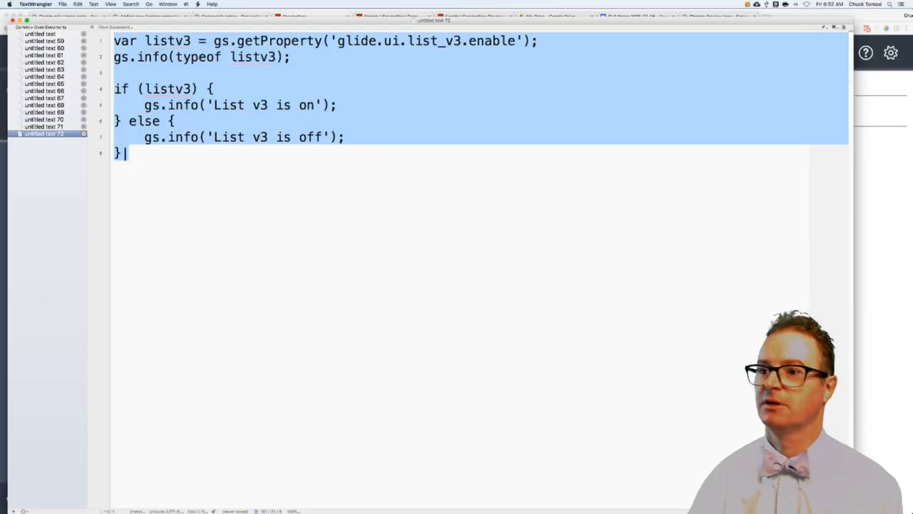
key(super+c)
key(super+Tab)
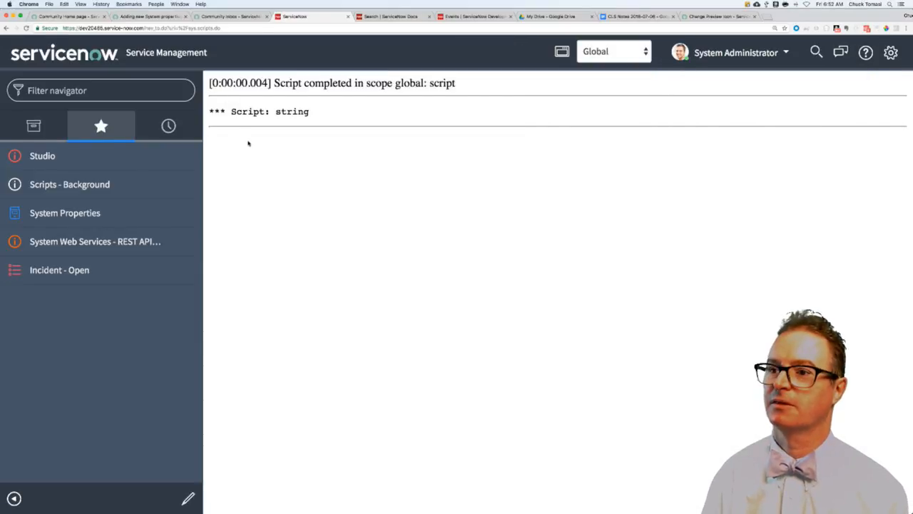
Paste the if/else script into Scripts - Background and run it, getting a syntax error on line 8.
key(super+bracketleft)
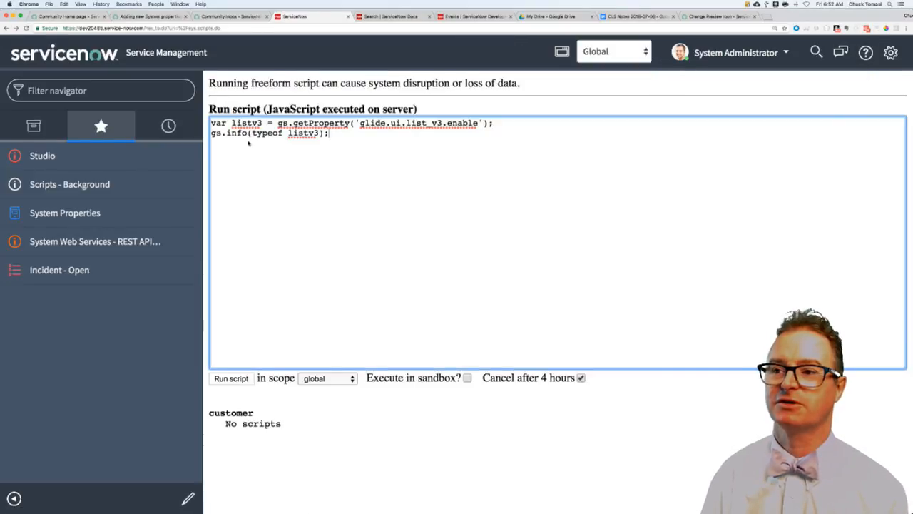
key(super+a)
key(super+v)
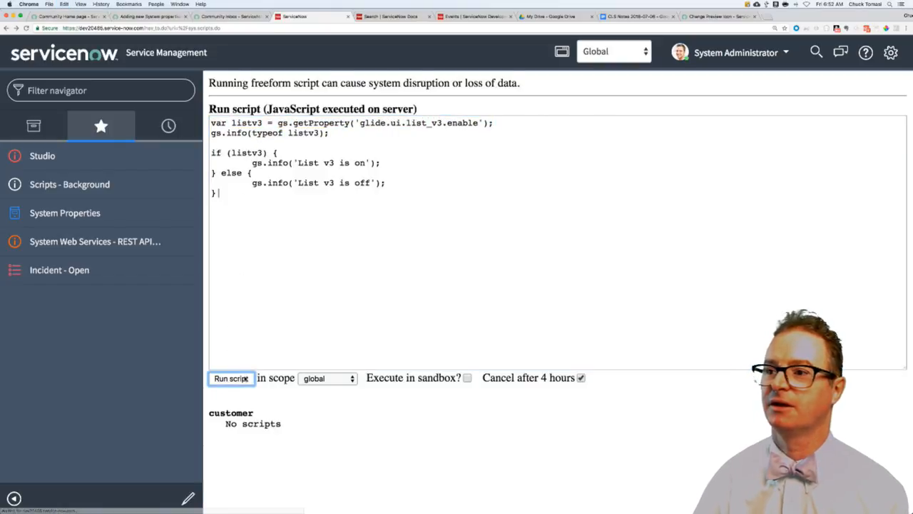
click(232, 378)
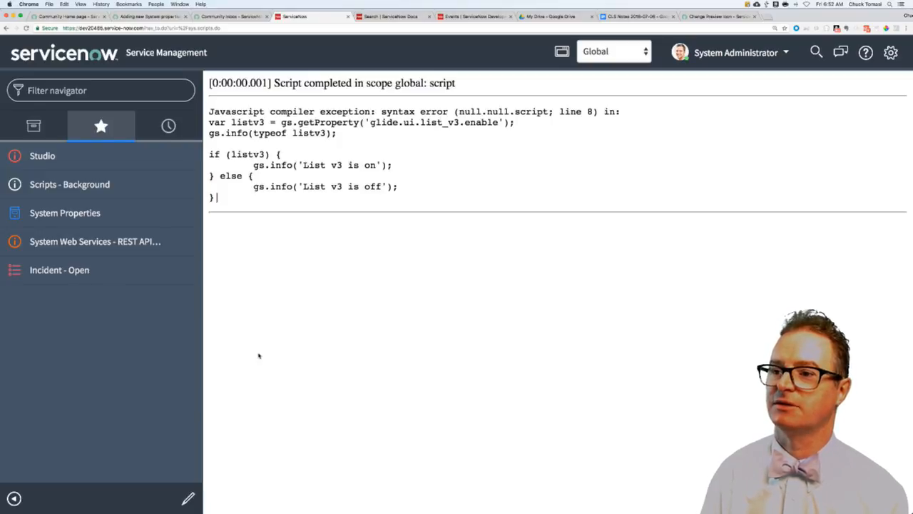
key(super+Left)
key(super+Tab)
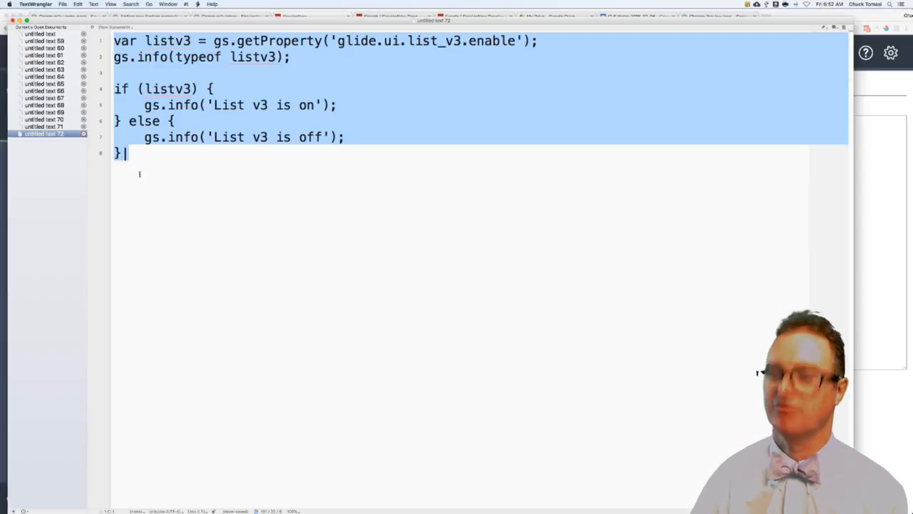
Recopy the script into Scripts - Background and run it, logging string and 'List v3 is on'.
click(132, 153)
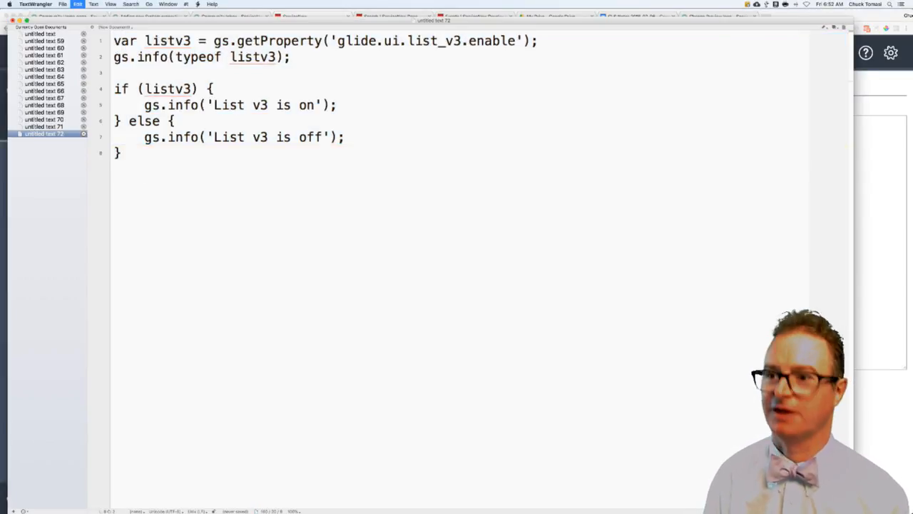
key(super+a)
key(super+c)
key(super+Tab)
key(super+a)
key(super+v)
click(231, 377)
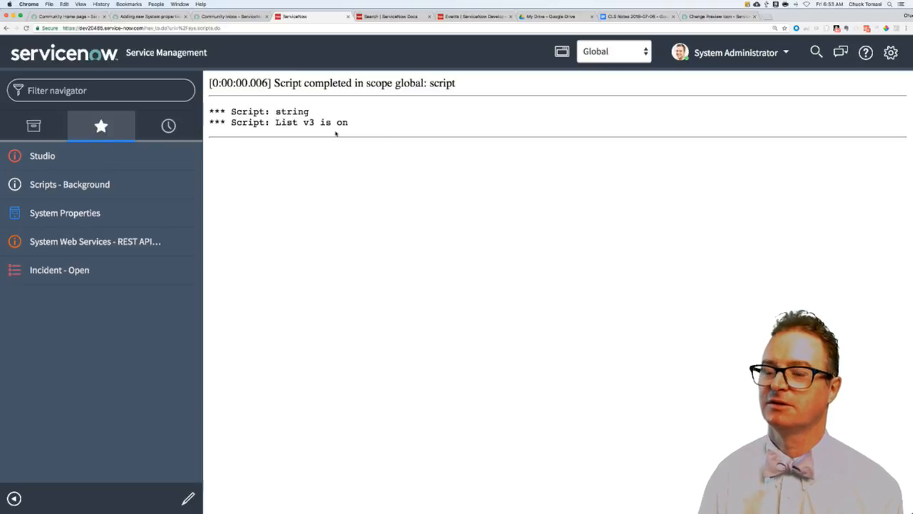
Return to TextWrangler with the caret after listv3 on line 2.
key(super+Tab)
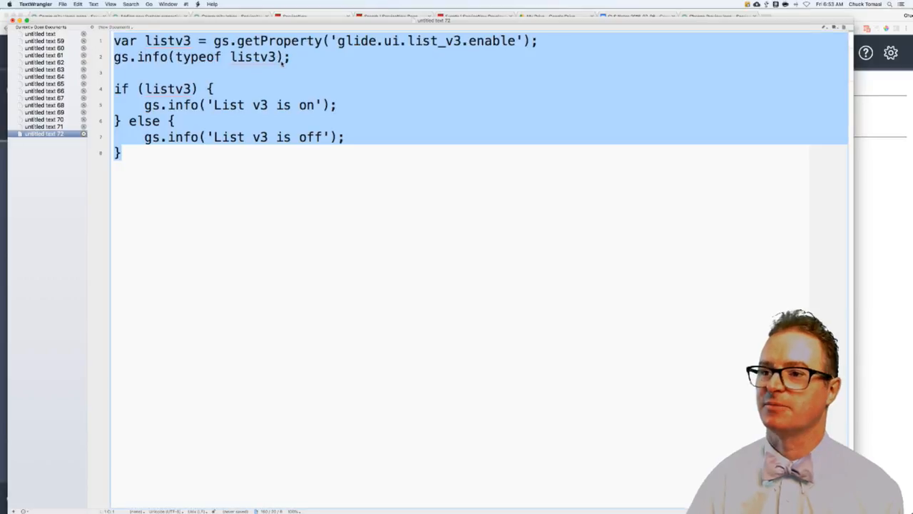
click(302, 185)
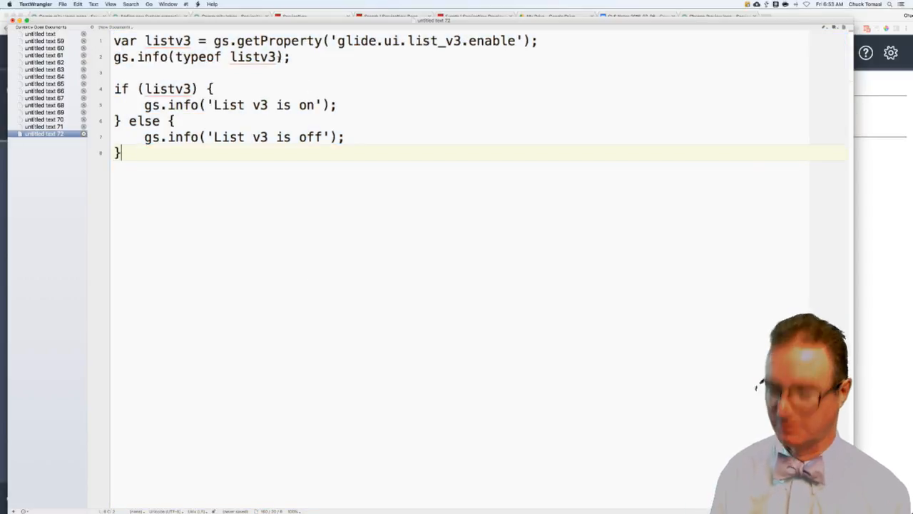
click(281, 57)
text(+ ')
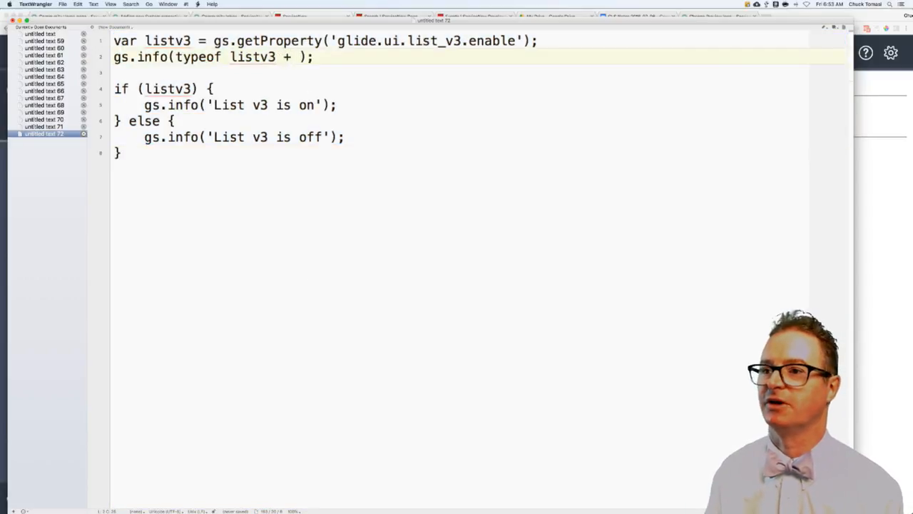
text( value=' + )
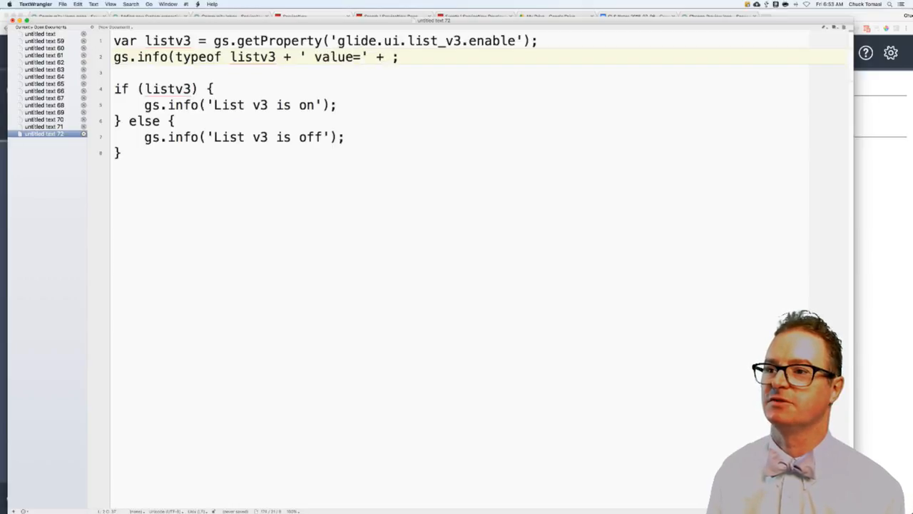
text(listv3)
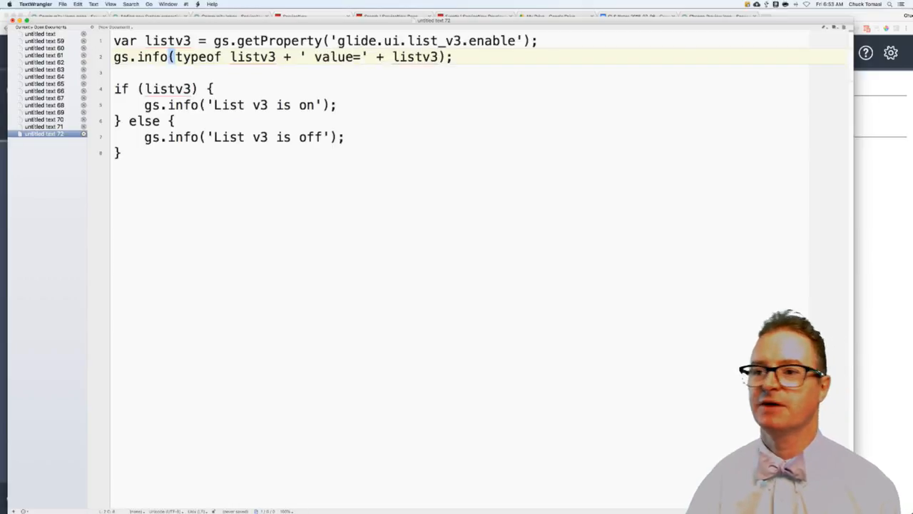
Run the script with line 2 logging + ' value=' + listv3, showing 'string value=false' and 'List v3 is on'.
key(super+a)
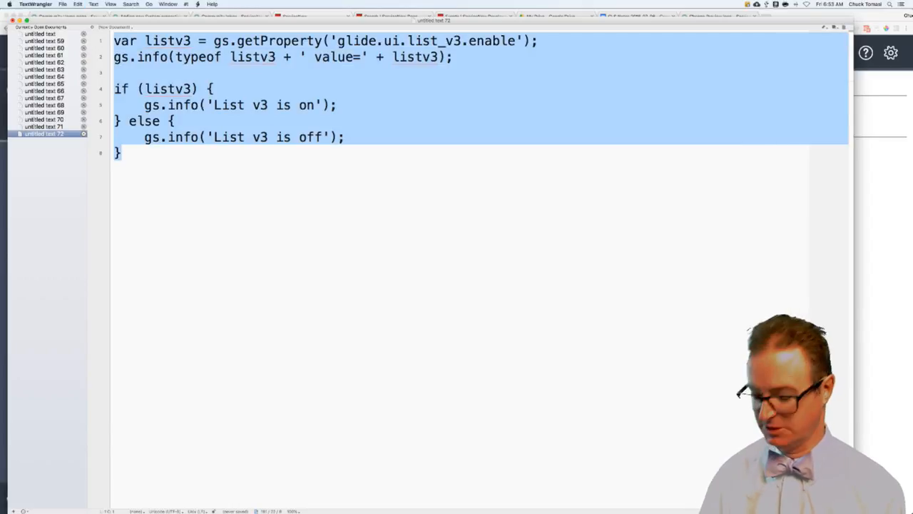
key(super+Tab)
key(super+bracketleft)
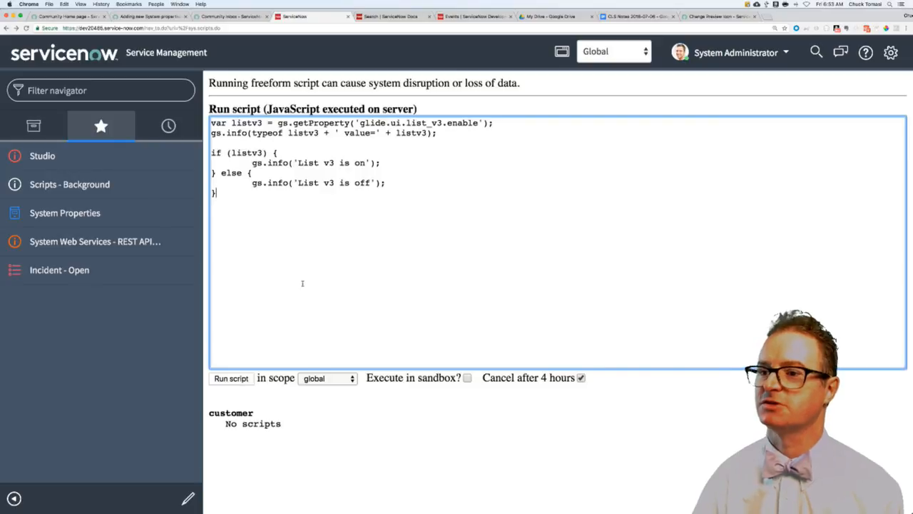
click(241, 380)
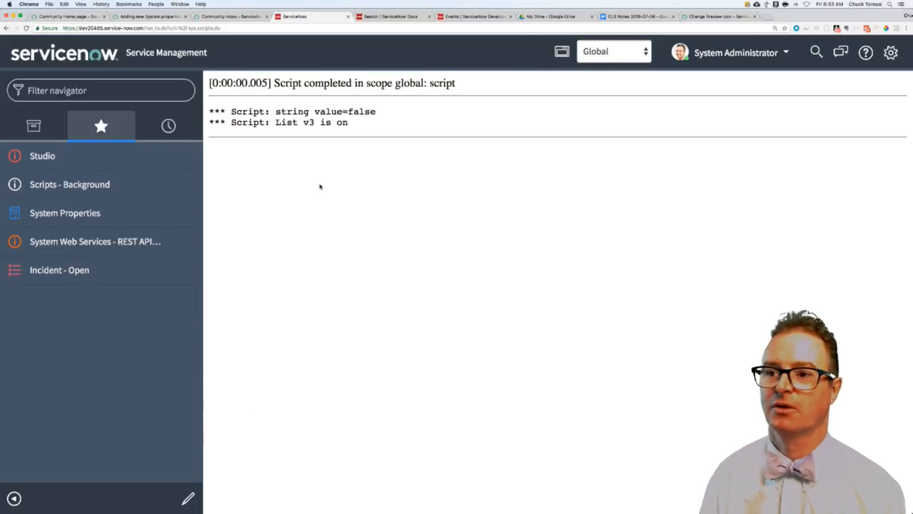
key(super+Tab)
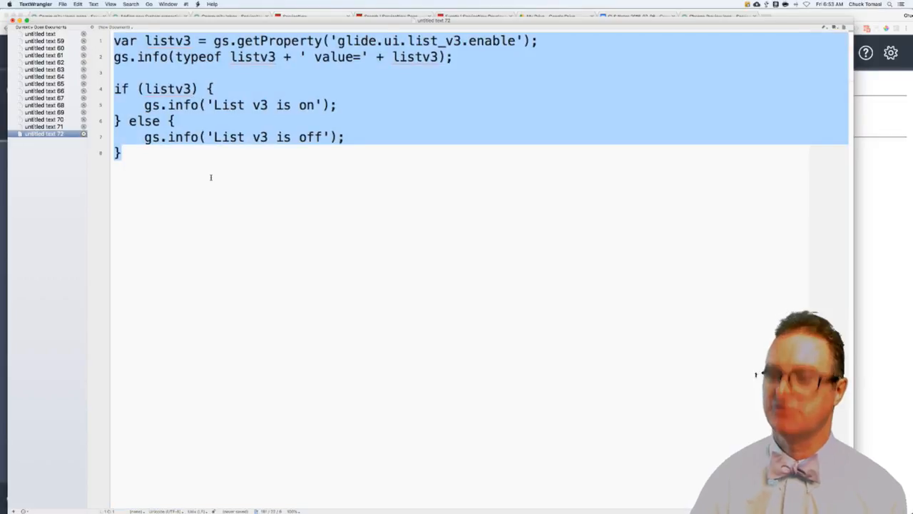
Change line 4 to if (listv3 == 'true') and copy the script.
click(193, 88)
text(== 'false')
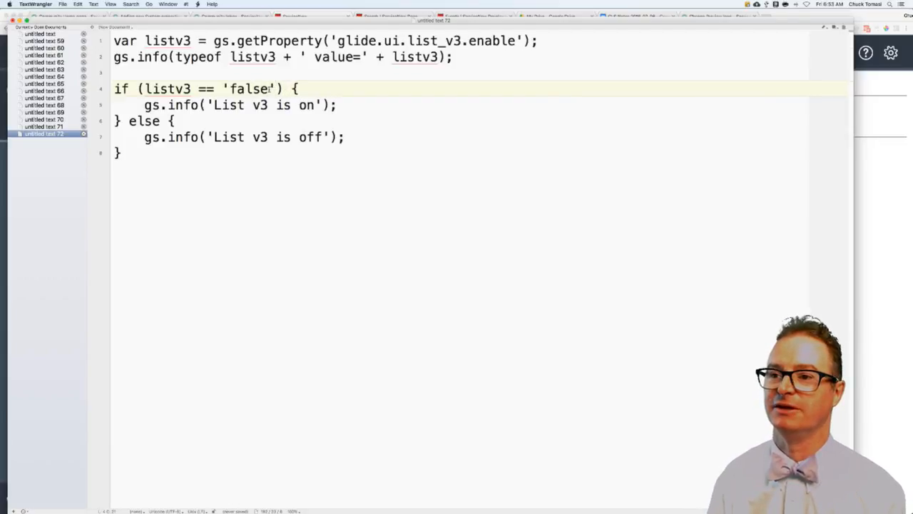
key(BackSpace)
key(BackSpace)
key(BackSpace)
key(BackSpace)
key(BackSpace)
text(true)
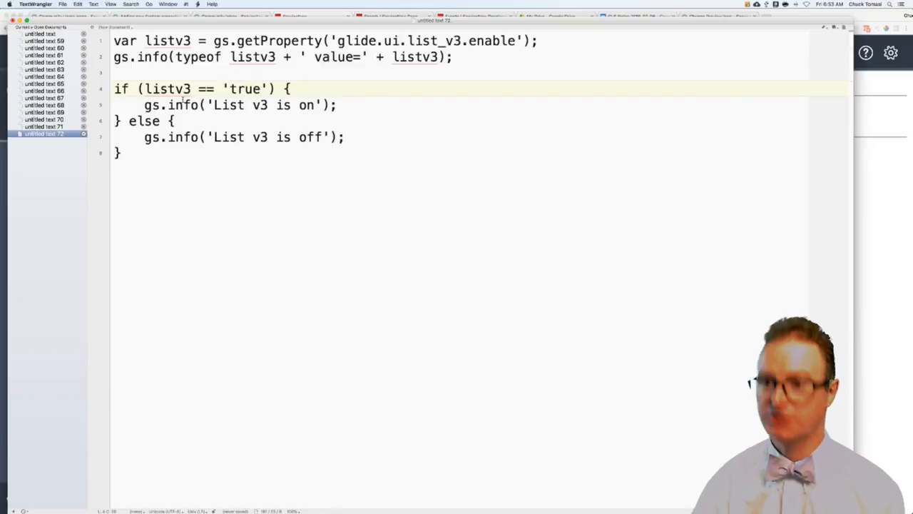
key(super+a)
key(super+c)
key(super+Tab)
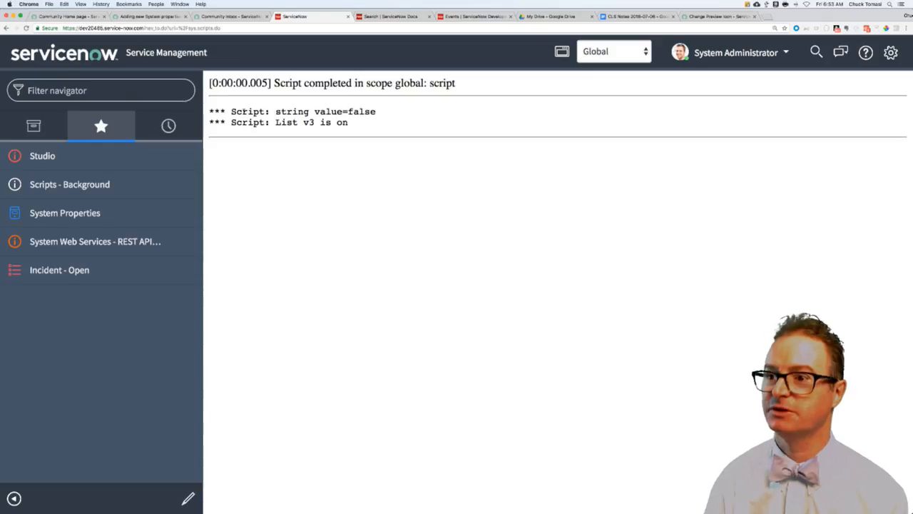
Run the 'true' comparison script in Scripts - Background, which logs 'List v3 is off'.
key(super+Left)
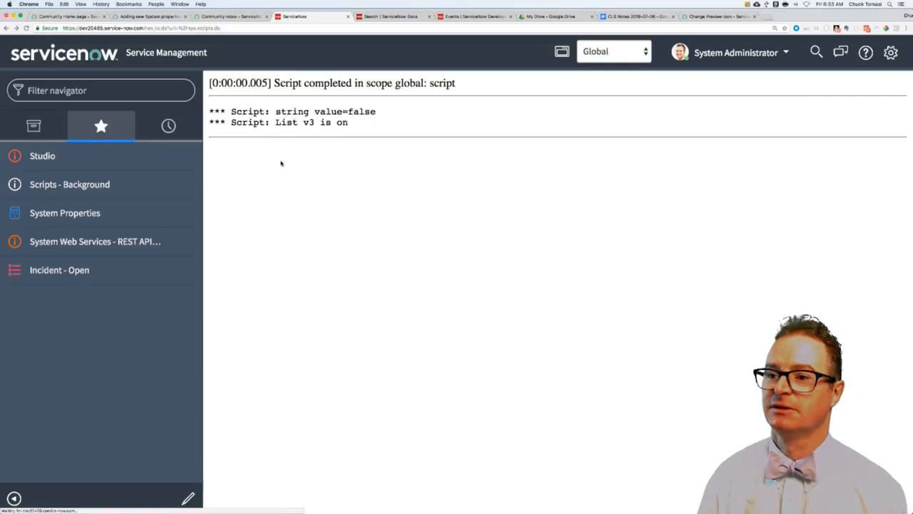
click(281, 163)
key(super+a)
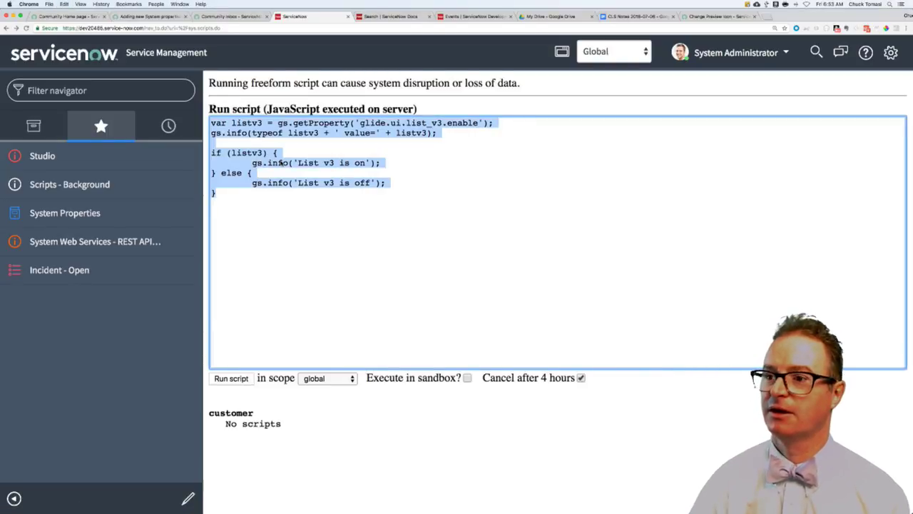
key(super+v)
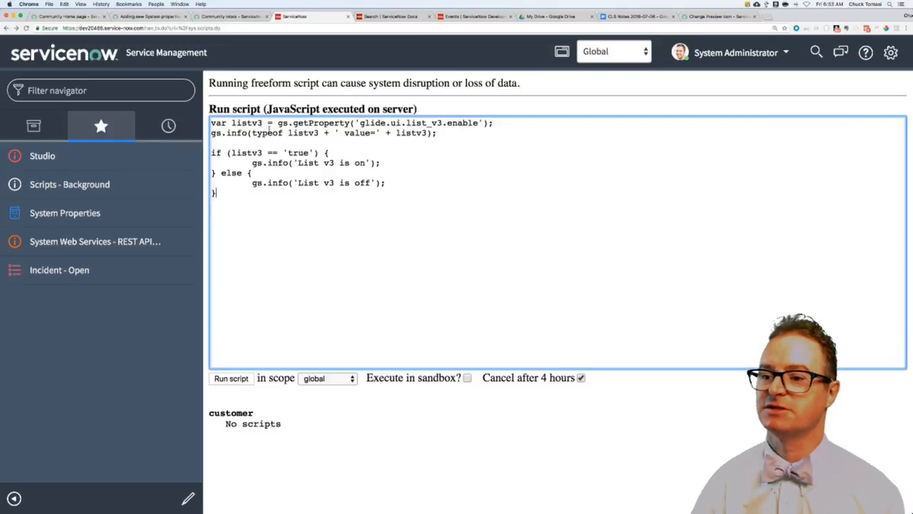
click(231, 378)
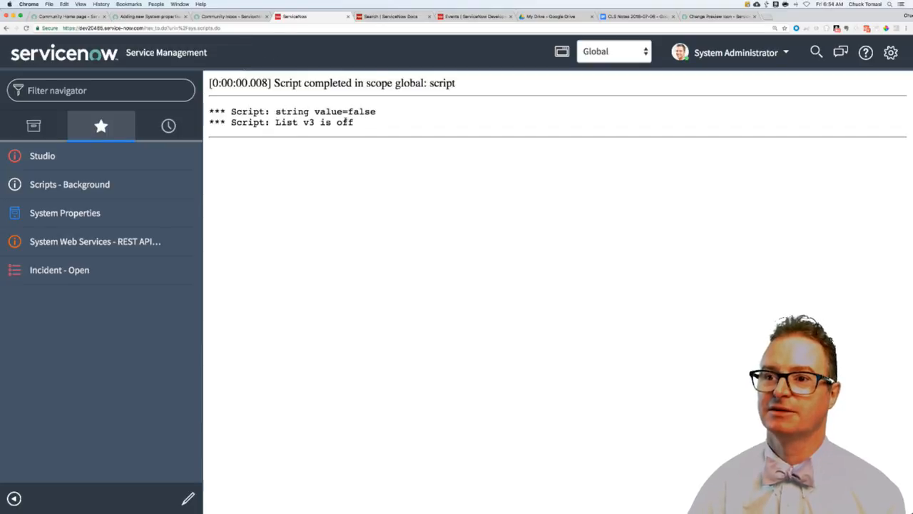
key(super+Left)
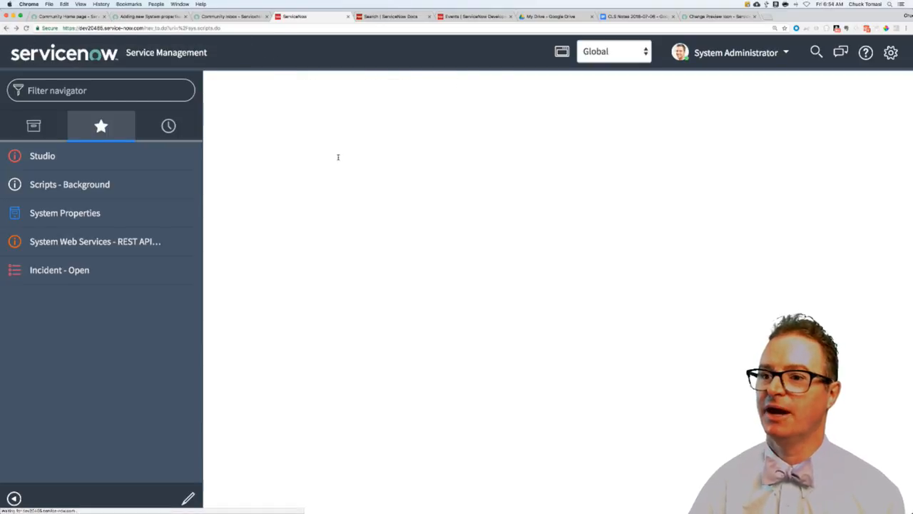
key(super+Tab)
click(348, 154)
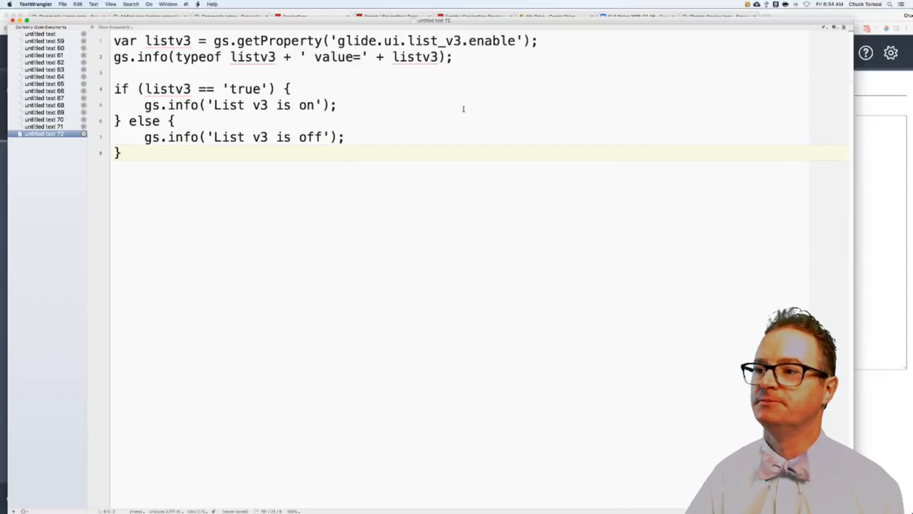
click(549, 40)
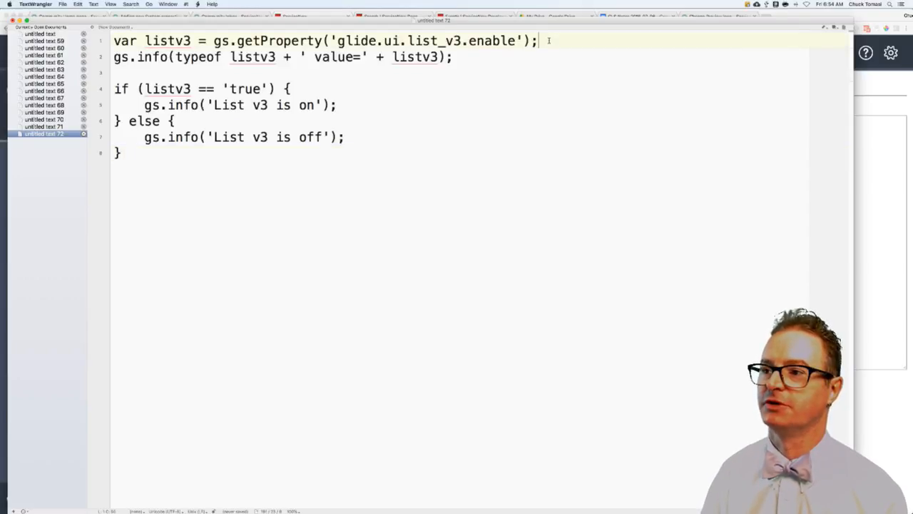
key(Return)
key(Up)
key(Left)
key(Left)
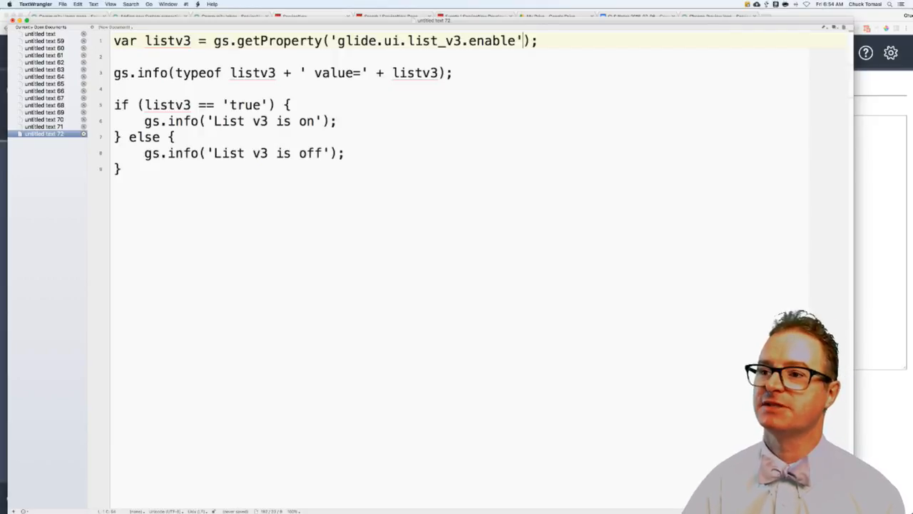
double_click(376, 41)
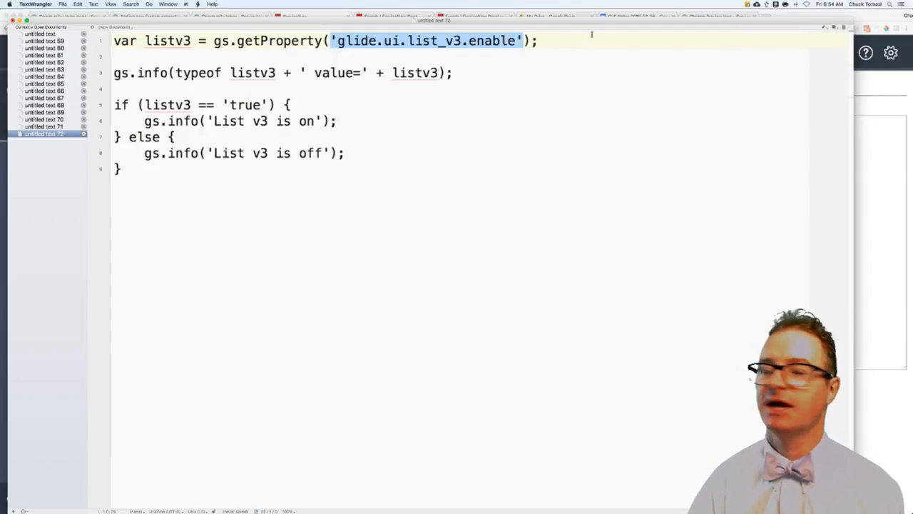
click(523, 41)
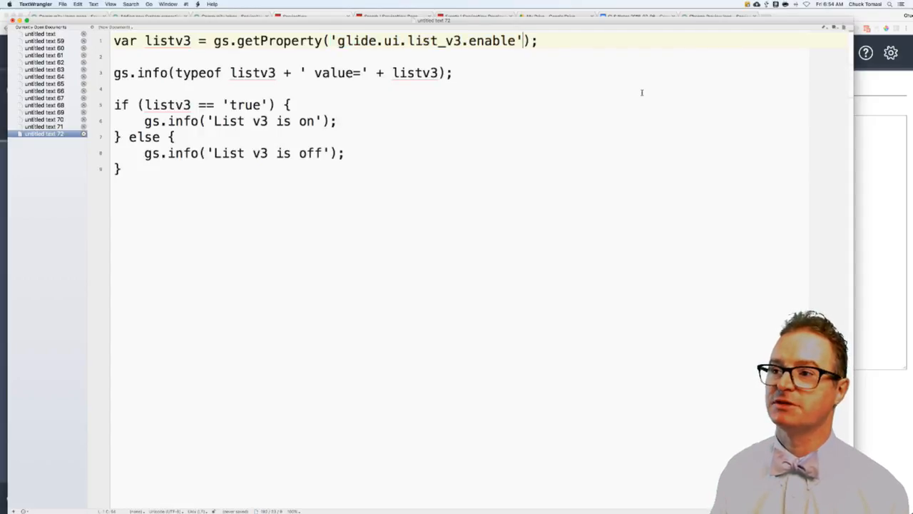
text(, 'false')
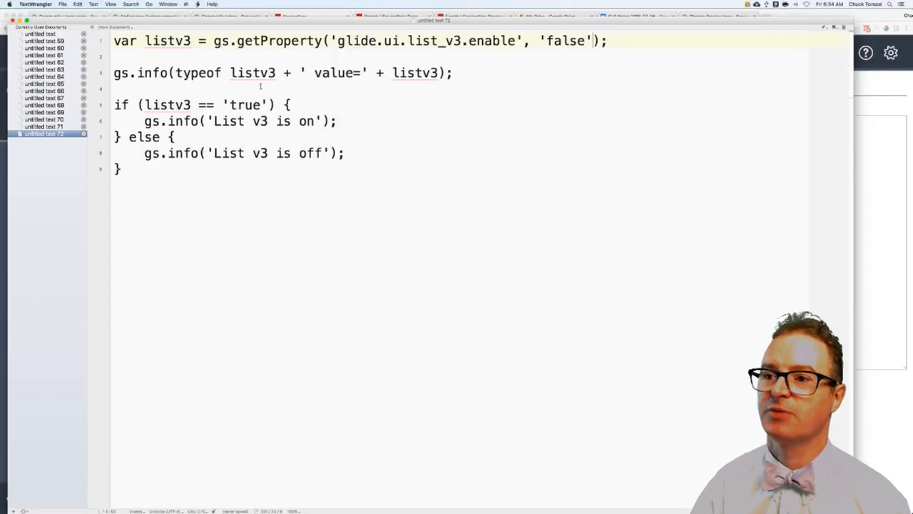
click(217, 41)
drag(216, 41, 326, 41)
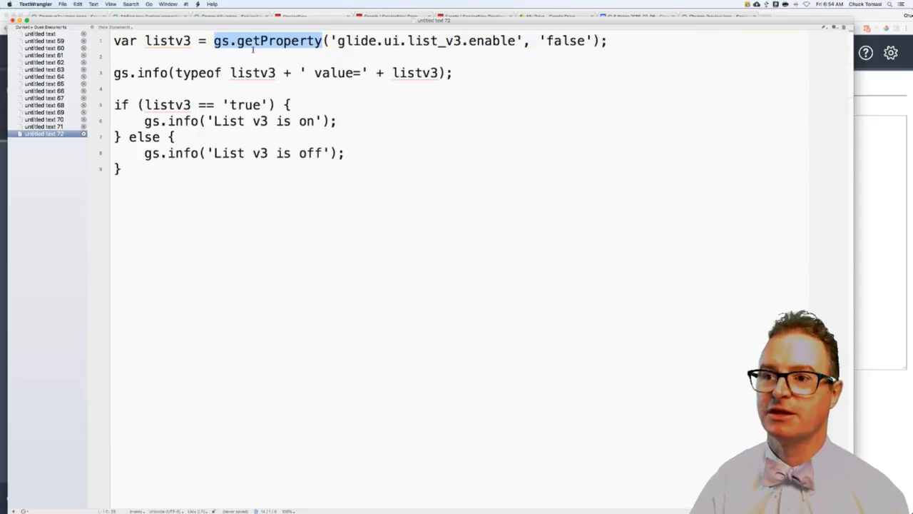
double_click(184, 41)
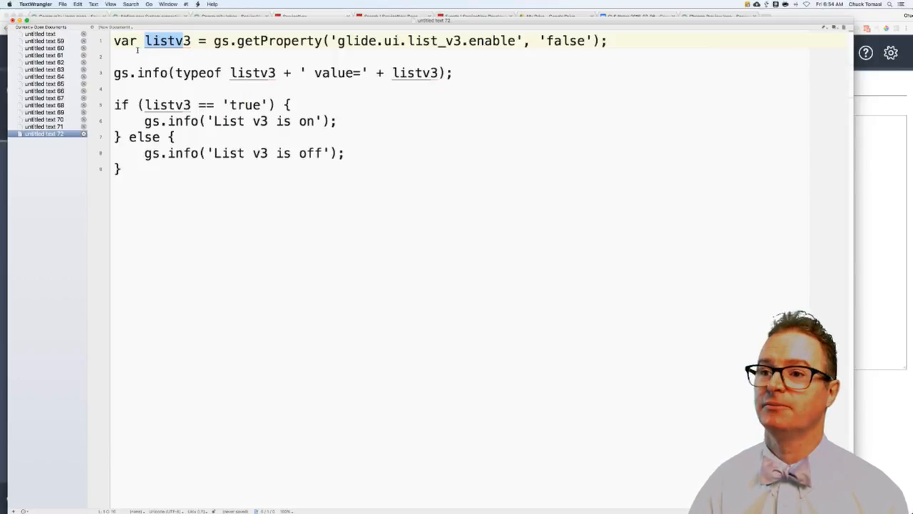
click(135, 51)
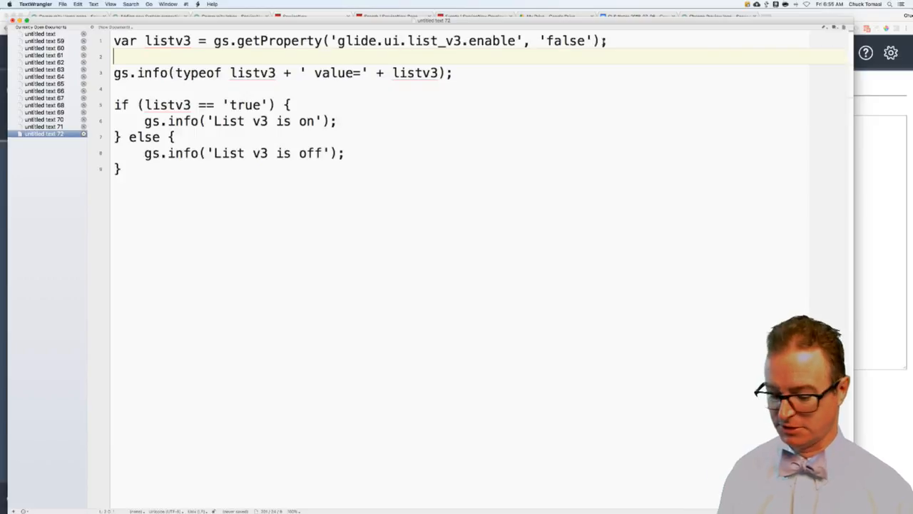
Append == 'true' to line 1 and reduce the if condition to (listv3).
click(600, 41)
text(== fas)
key(BackSpace)
key(BackSpace)
key(BackSpace)
text('true')
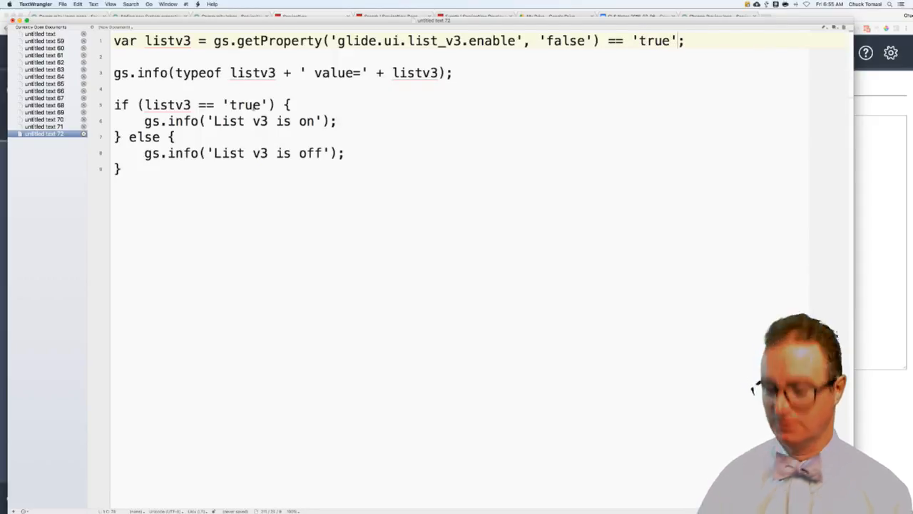
click(266, 104)
key(BackSpace)
key(BackSpace)
key(BackSpace)
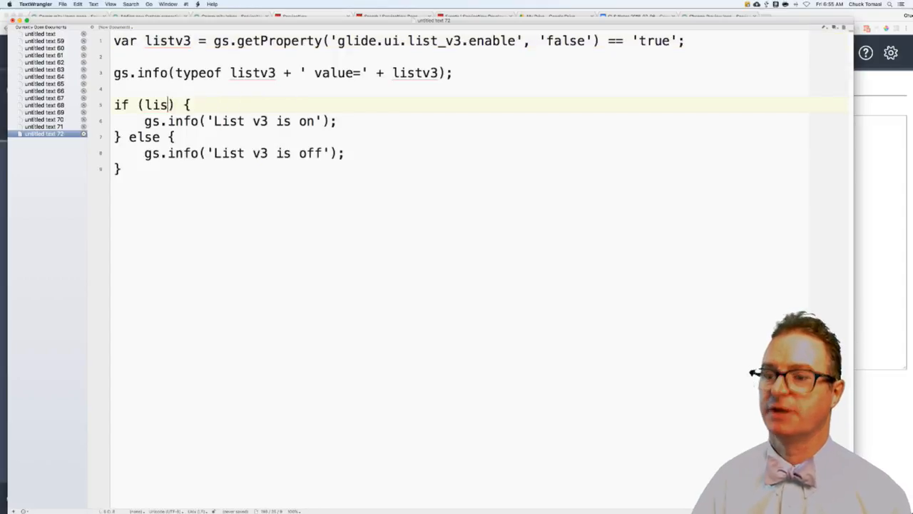
key(BackSpace)
key(BackSpace)
key(BackSpace)
text(listv3)
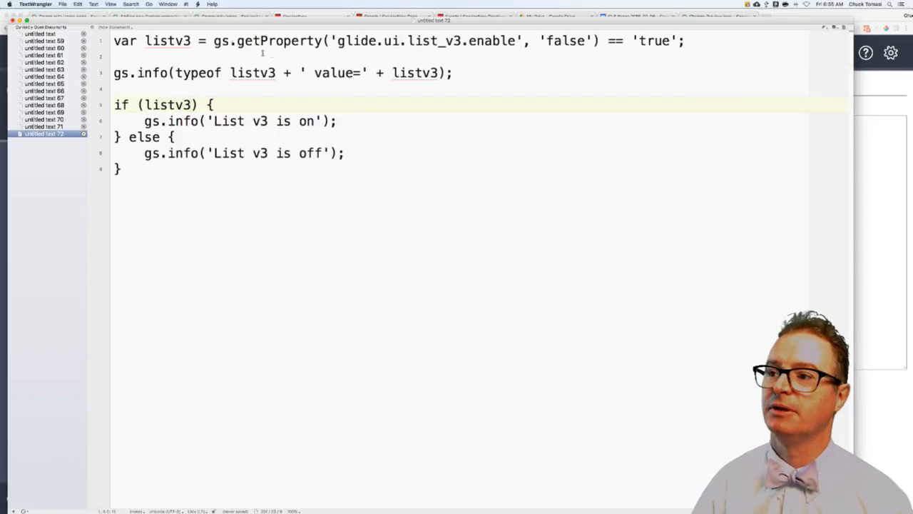
Highlight the getProperty call, the == 'true' comparison and the if condition to explain them, then select the script.
drag(213, 41, 600, 41)
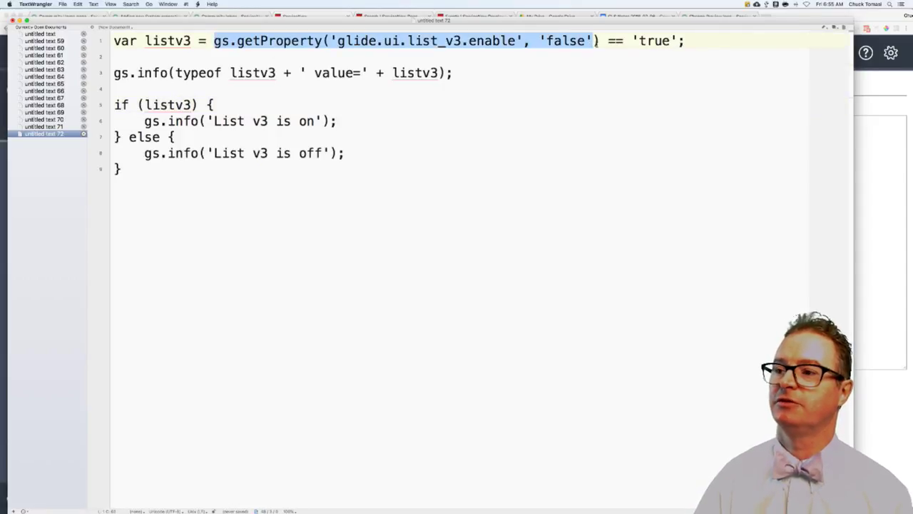
click(543, 41)
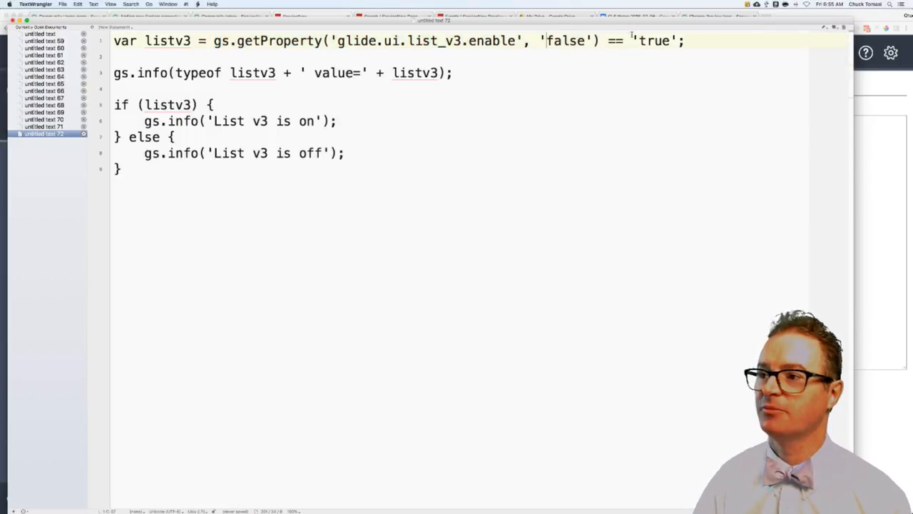
drag(605, 41, 695, 41)
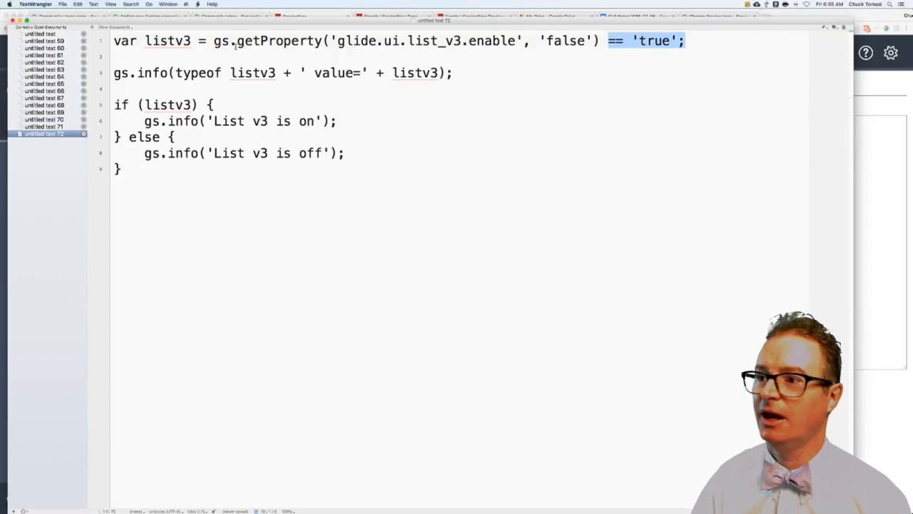
drag(214, 41, 687, 40)
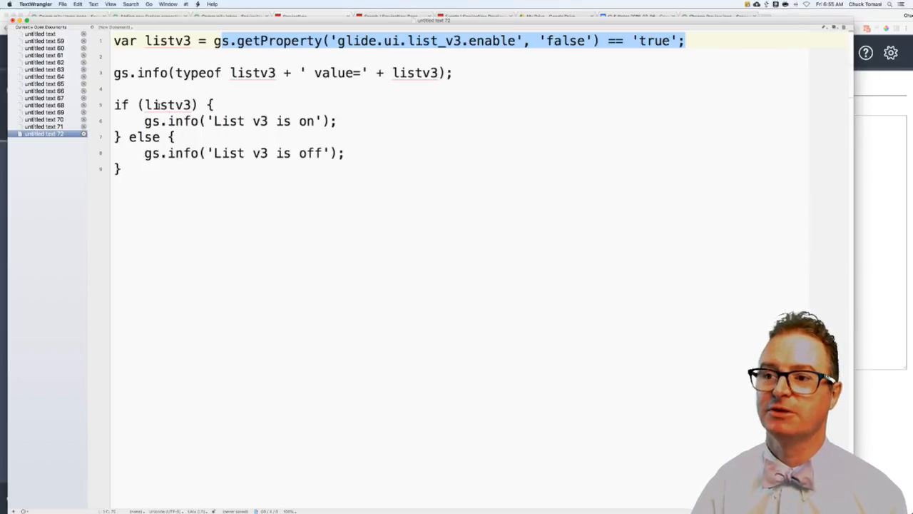
double_click(164, 105)
click(227, 105)
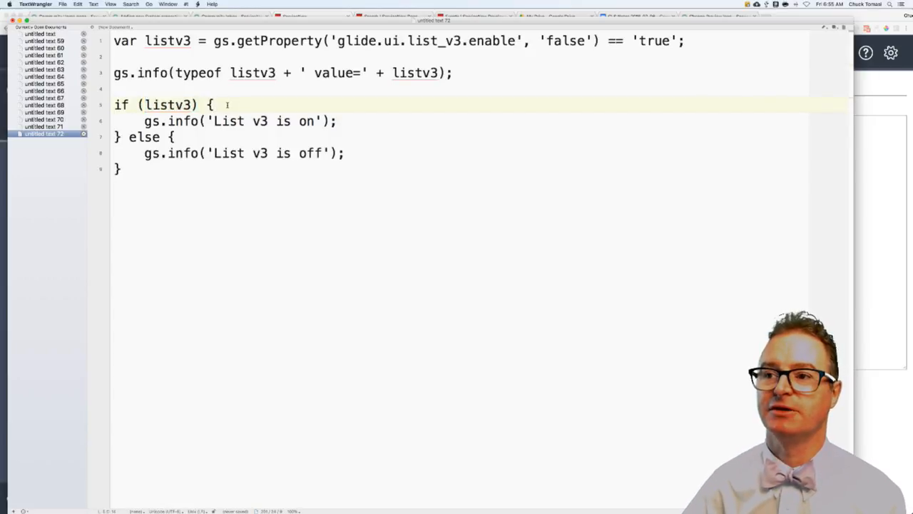
drag(214, 41, 618, 41)
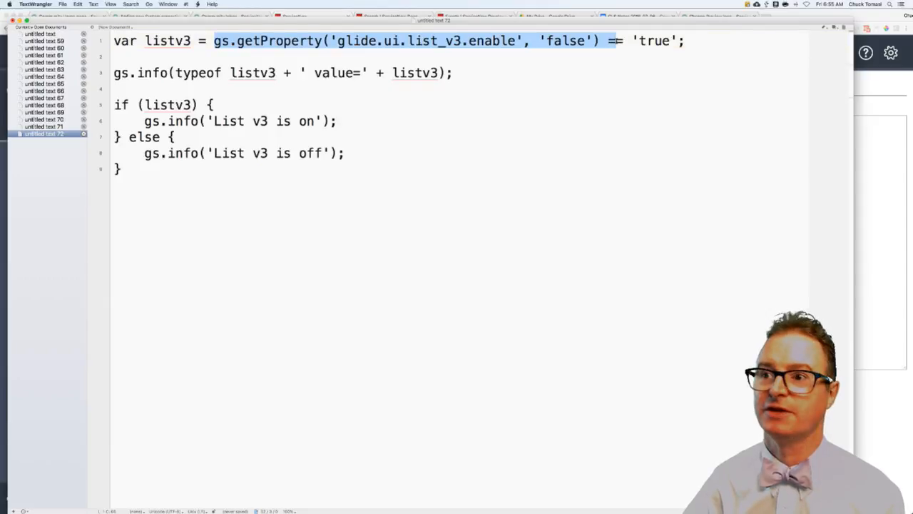
click(164, 40)
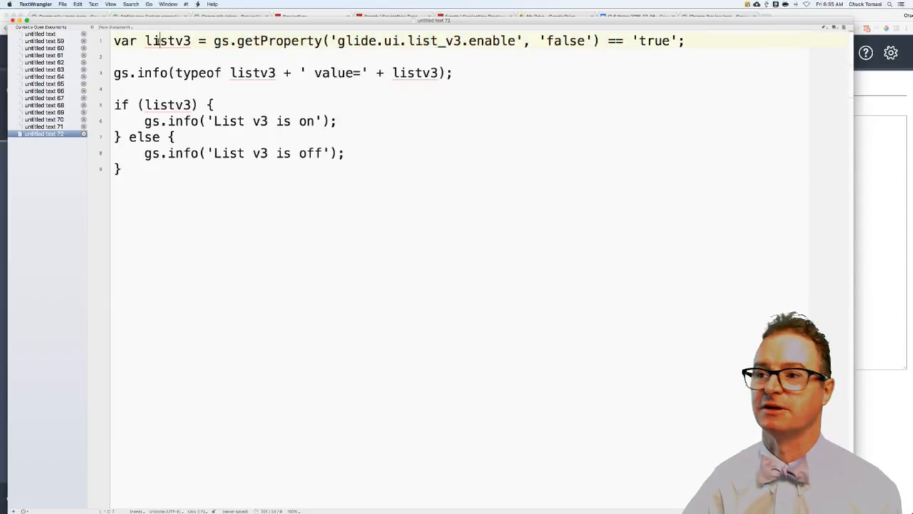
triple_click(183, 42)
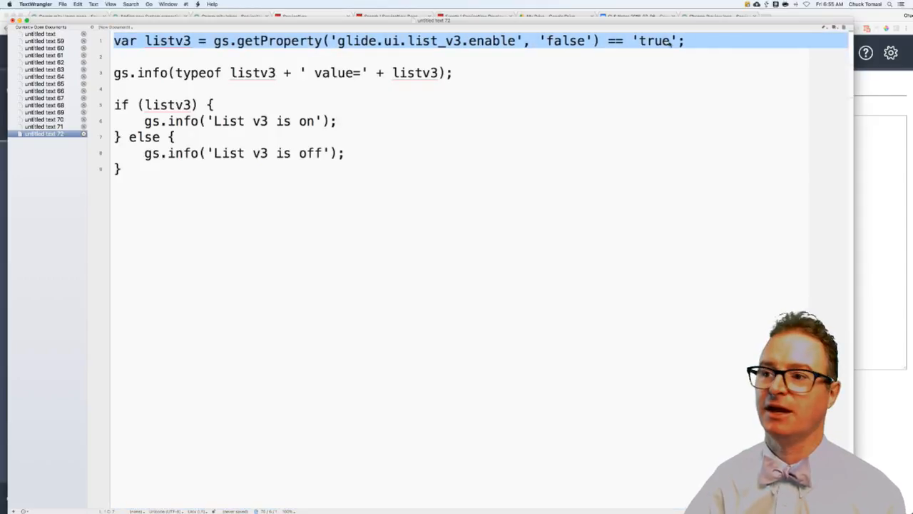
click(541, 73)
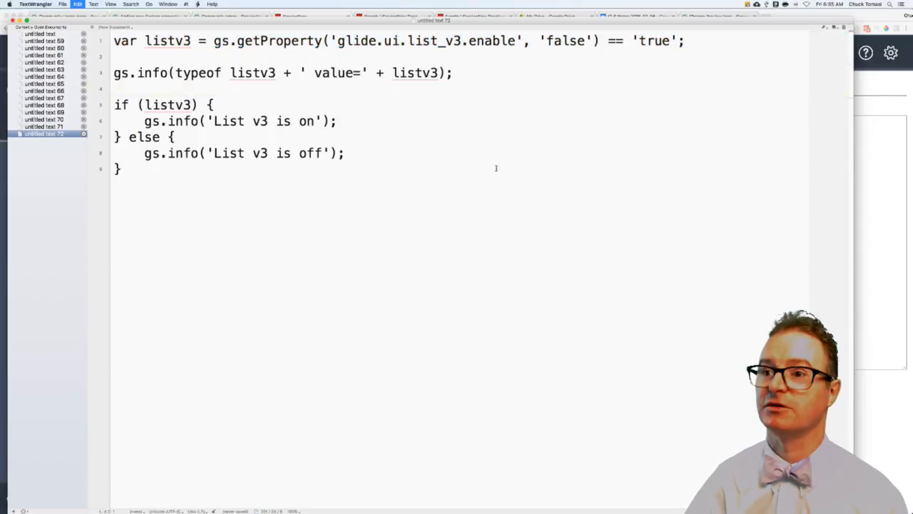
key(super+a)
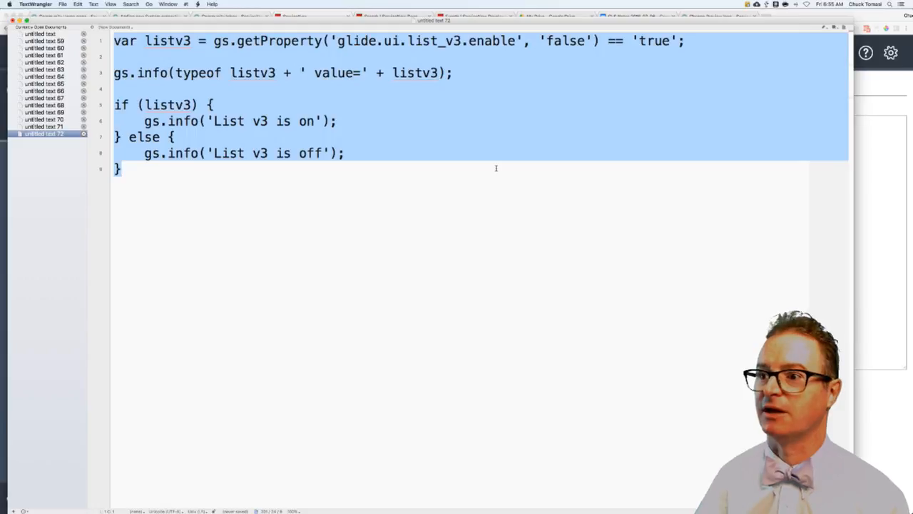
Copy the boolean script into Scripts - Background and run it.
key(super+c)
key(super+Tab)
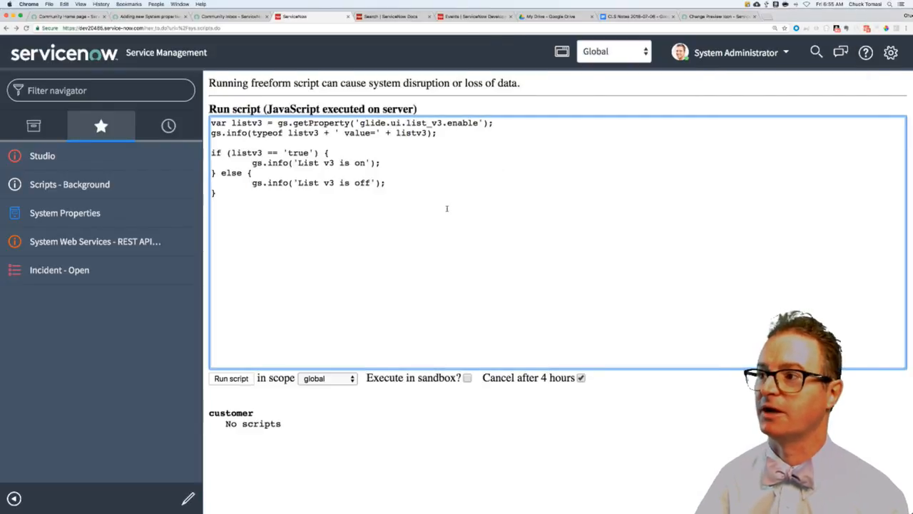
key(super+a)
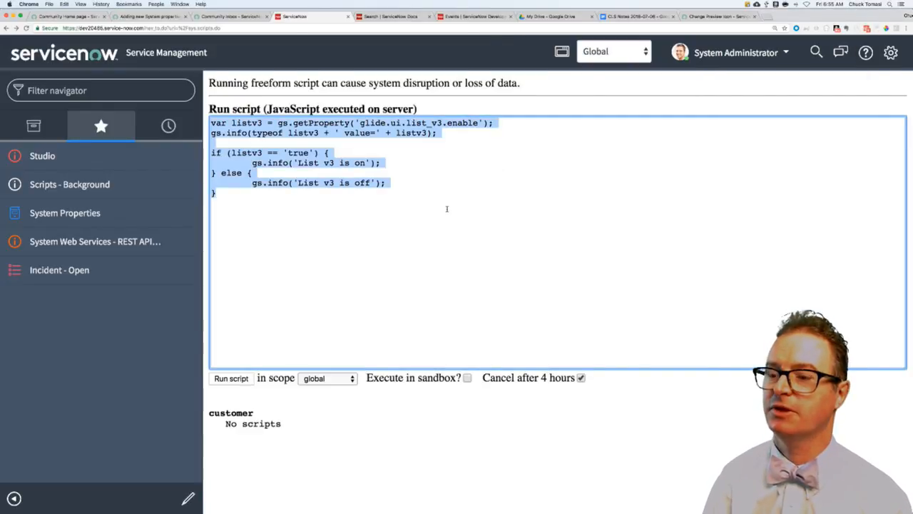
key(BackSpace)
key(super+v)
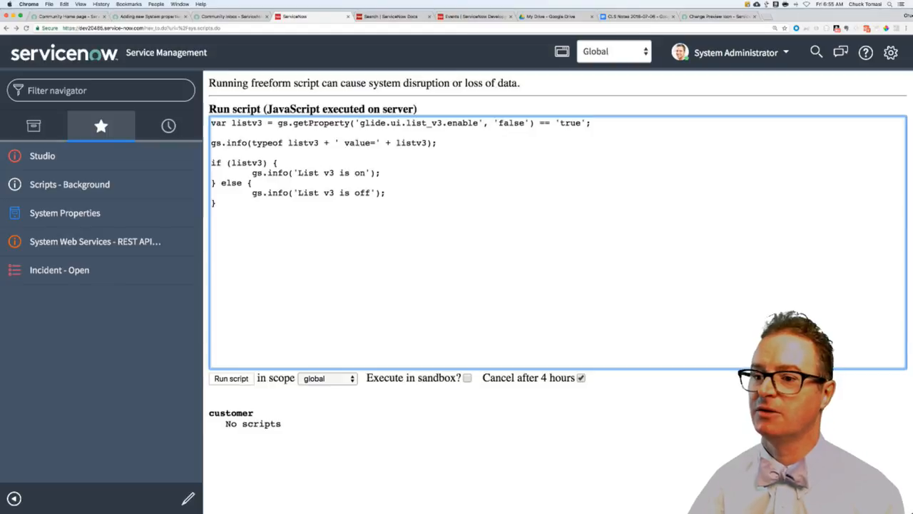
click(232, 378)
Point out 'boolean value=false' and 'List v3 is off' in the output.
double_click(286, 112)
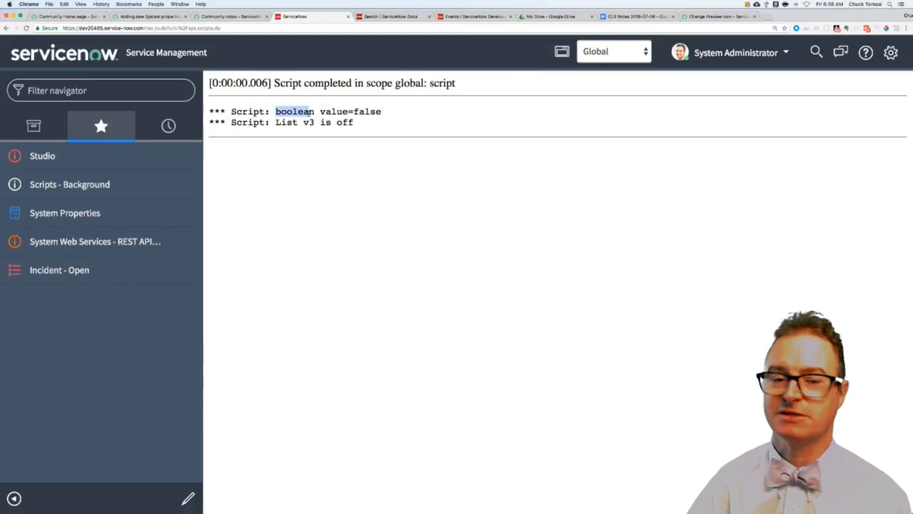
double_click(365, 111)
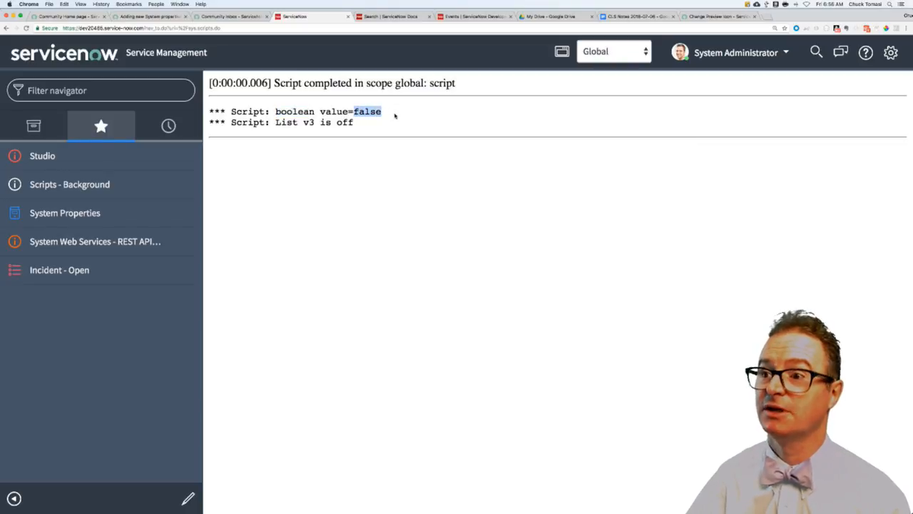
drag(313, 122, 368, 124)
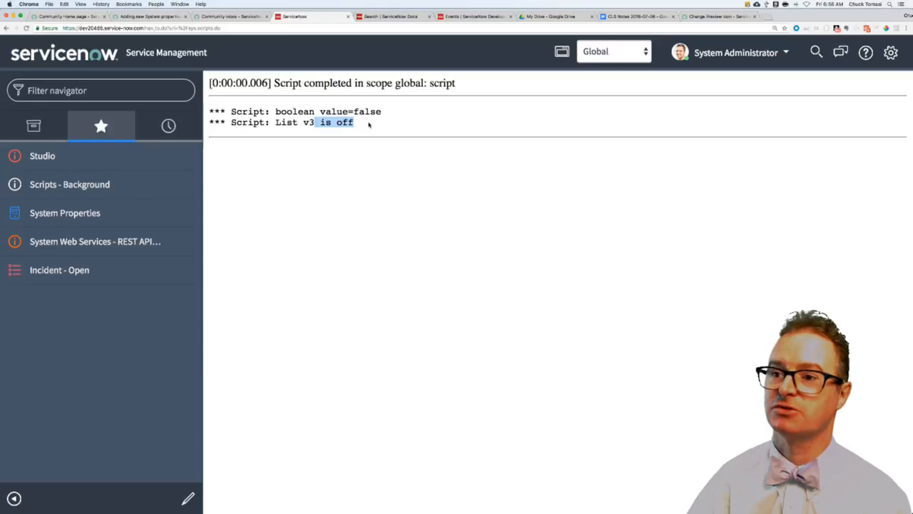
Change line 1 to read glide.ui.list_v3.limit and drop the == 'true' comparison.
key(super+Tab)
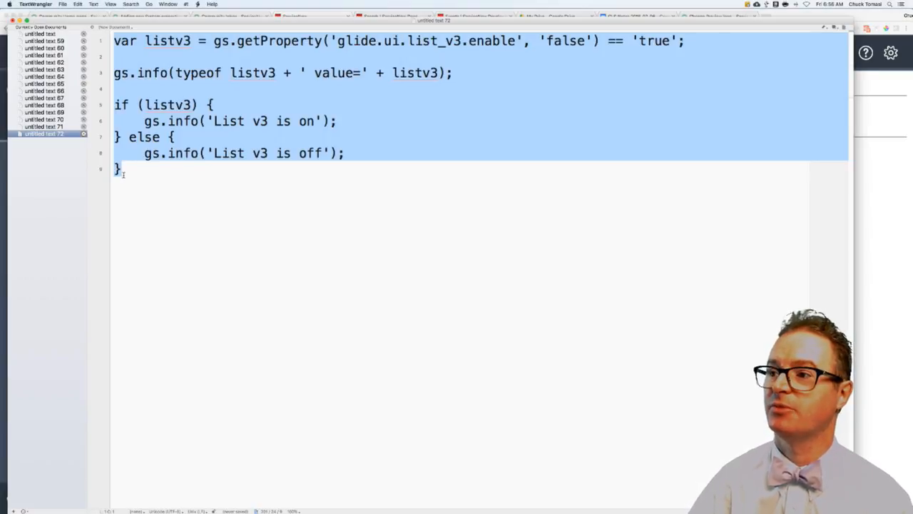
click(128, 168)
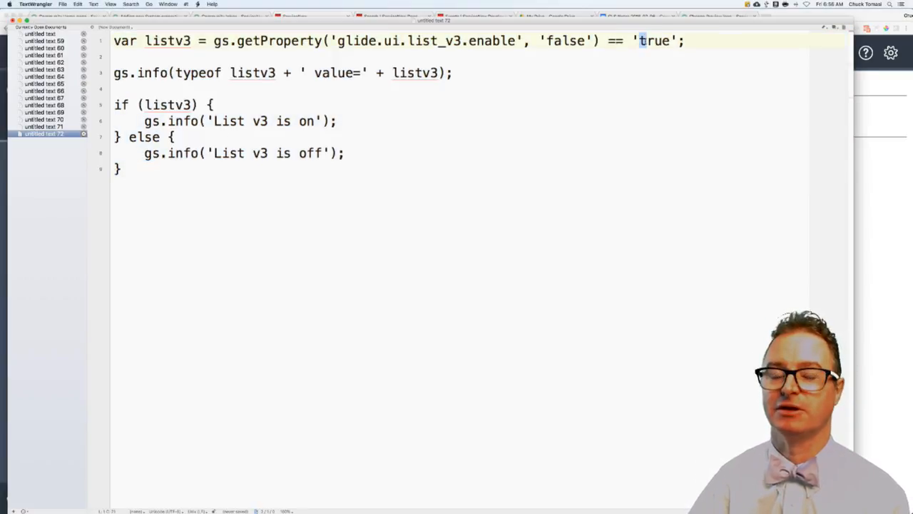
drag(638, 41, 670, 41)
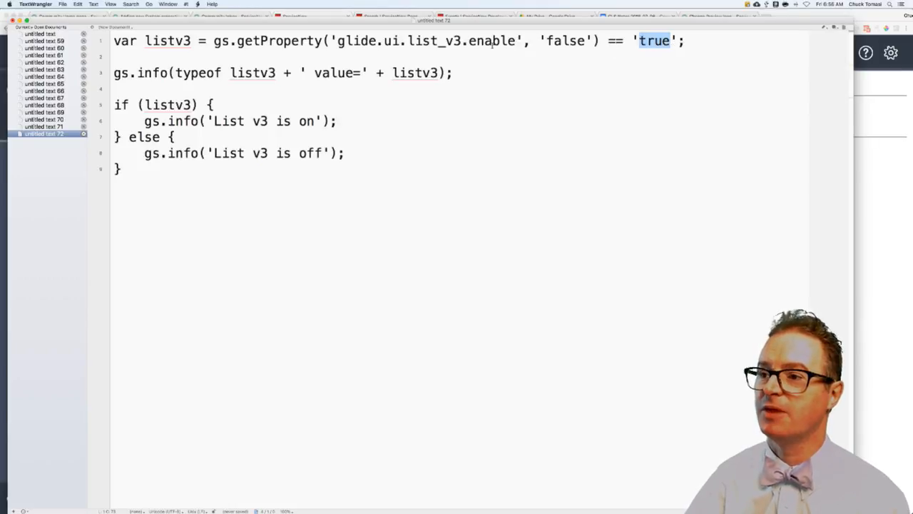
click(515, 41)
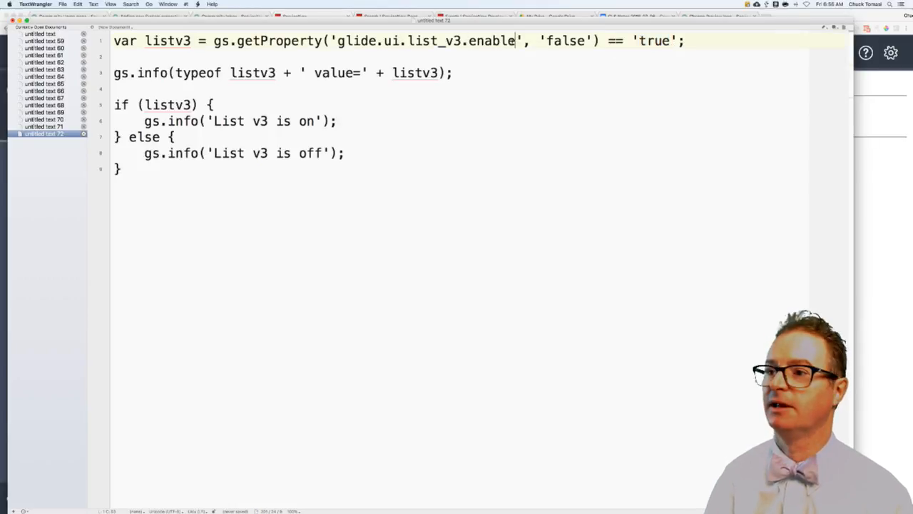
key(BackSpace)
key(BackSpace)
key(BackSpace)
key(BackSpace)
text(limit)
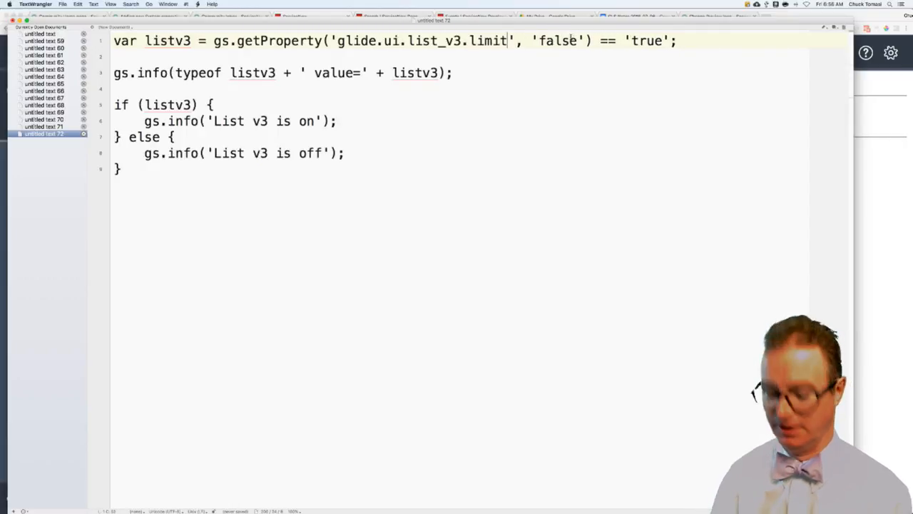
double_click(558, 41)
text(100)
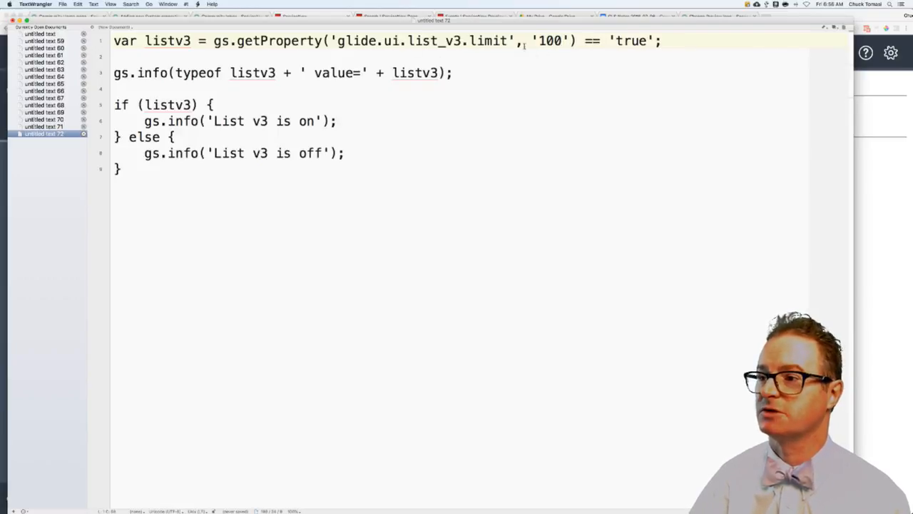
double_click(627, 40)
click(657, 40)
key(BackSpace)
key(BackSpace)
key(BackSpace)
key(BackSpace)
key(BackSpace)
key(BackSpace)
key(BackSpace)
key(BackSpace)
key(BackSpace)
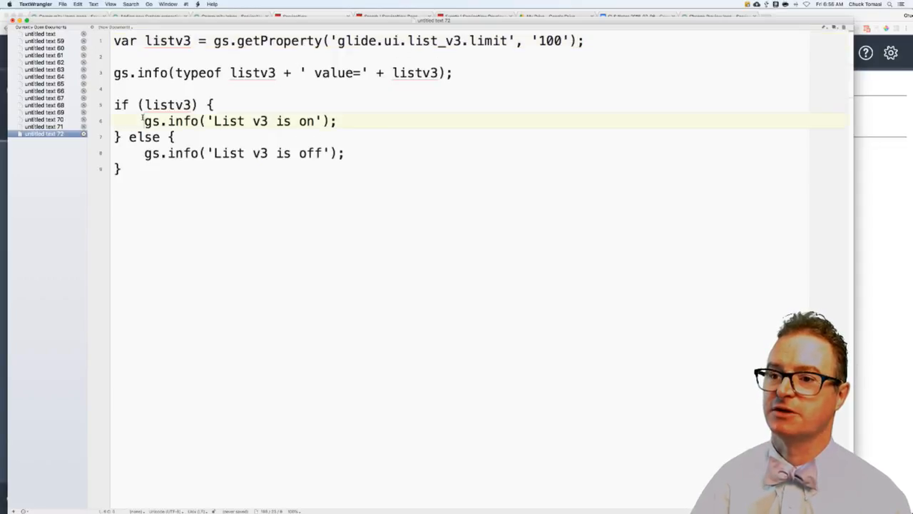
Delete the if/else block and paste the two-line script into Scripts - Background.
mouse_move(144, 121)
mouse_down()
mouse_move(114, 105)
mouse_move(152, 193)
mouse_up()
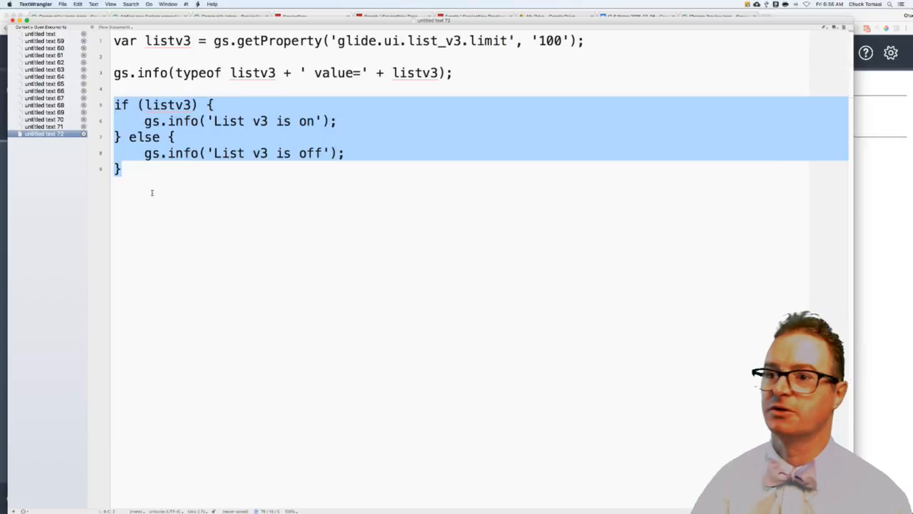
key(BackSpace)
key(super+a)
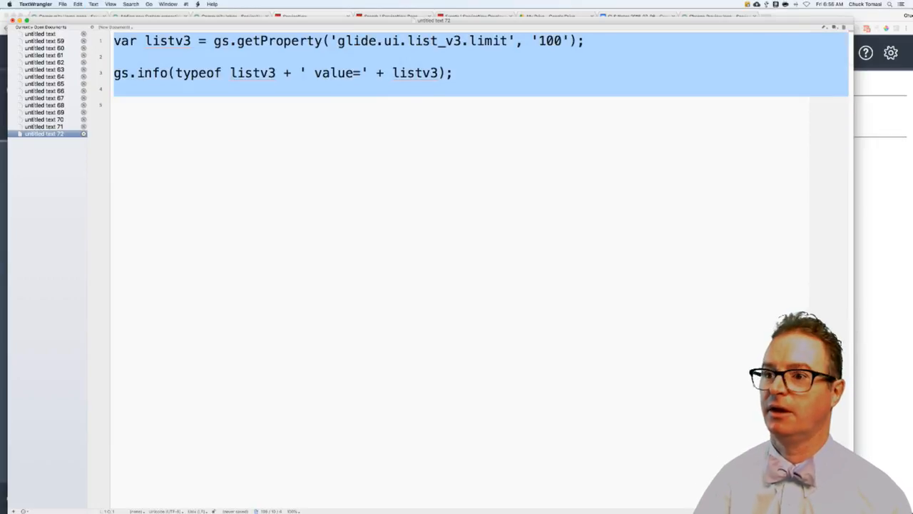
key(super+c)
key(super+Tab)
click(176, 191)
key(super+a)
key(super+v)
Run the script, which logs 'string value=100', then wrap gs.getProperty in parseInt(..., 10).
click(230, 377)
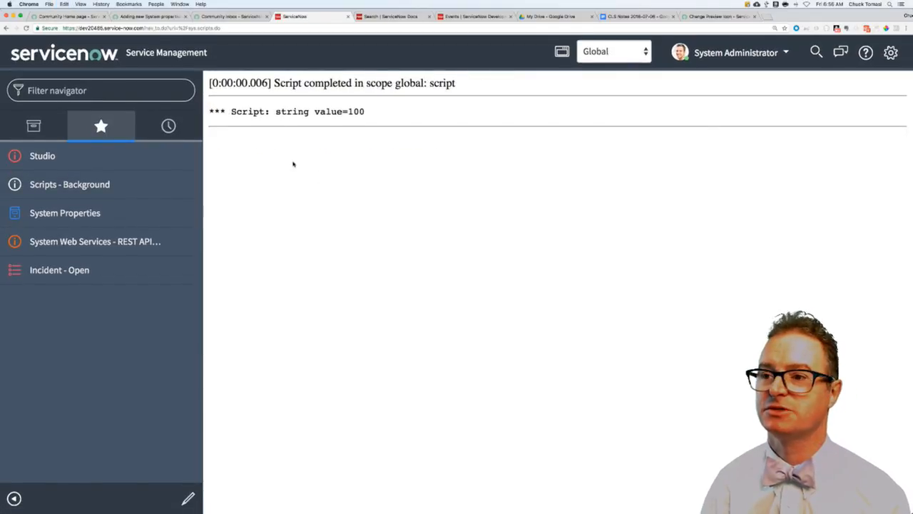
key(super+Left)
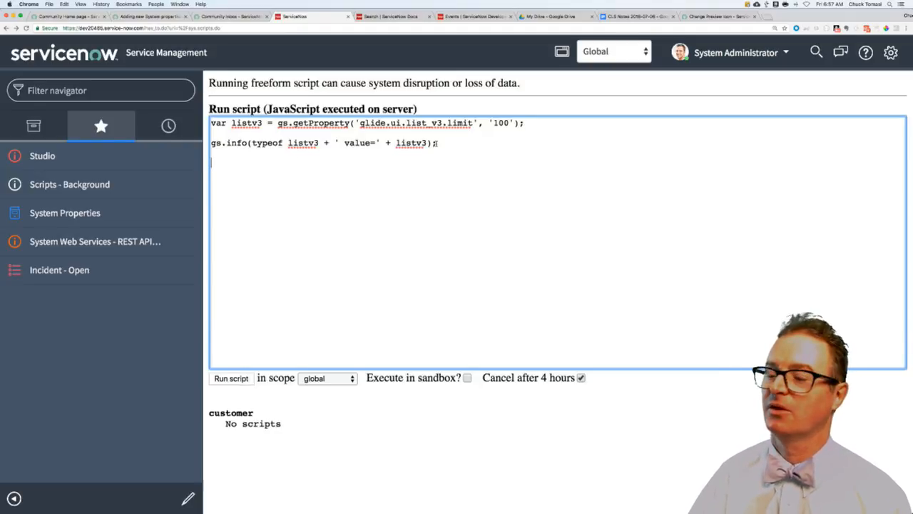
key(BackSpace)
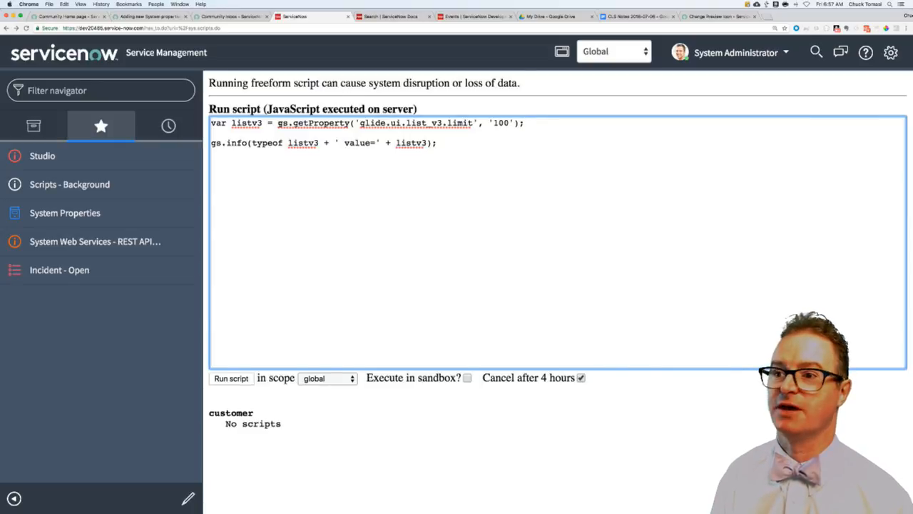
text(parseInt()
click(565, 123)
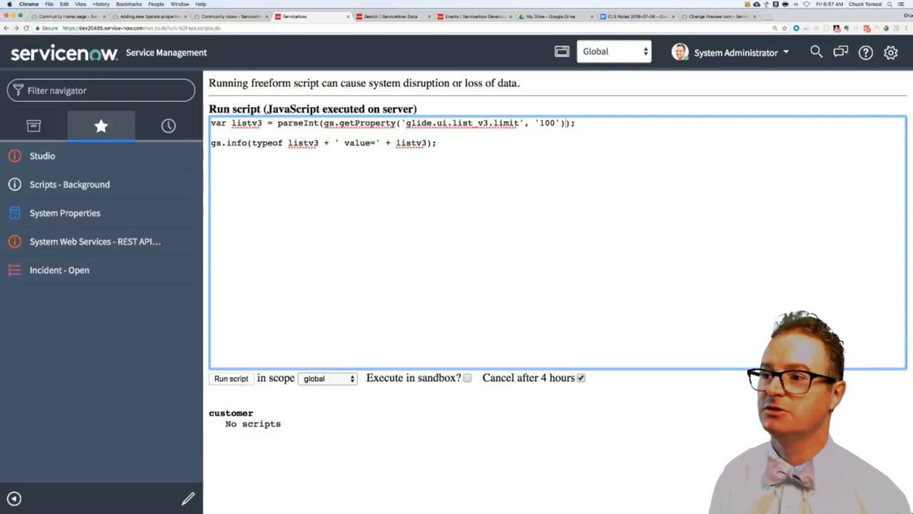
text(, 10)
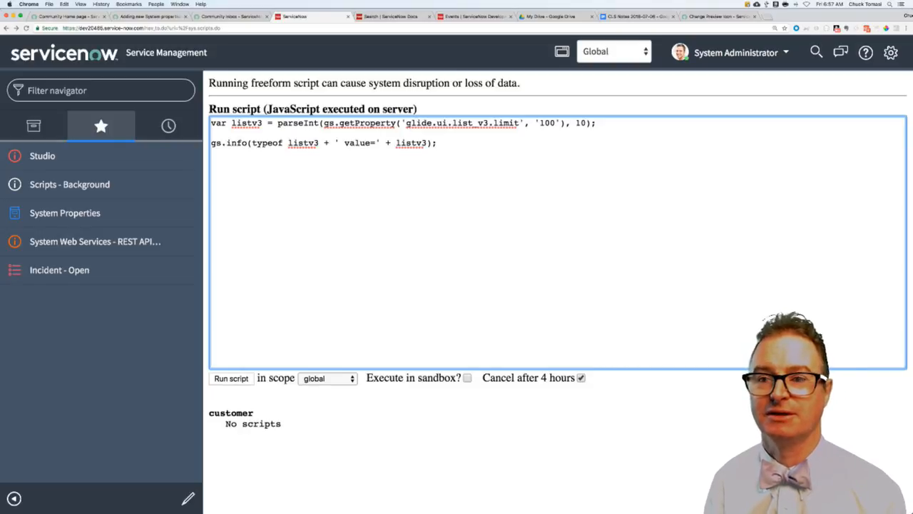
Copy the parseInt version from ServiceNow and paste it over the TextWrangler script.
key(super+a)
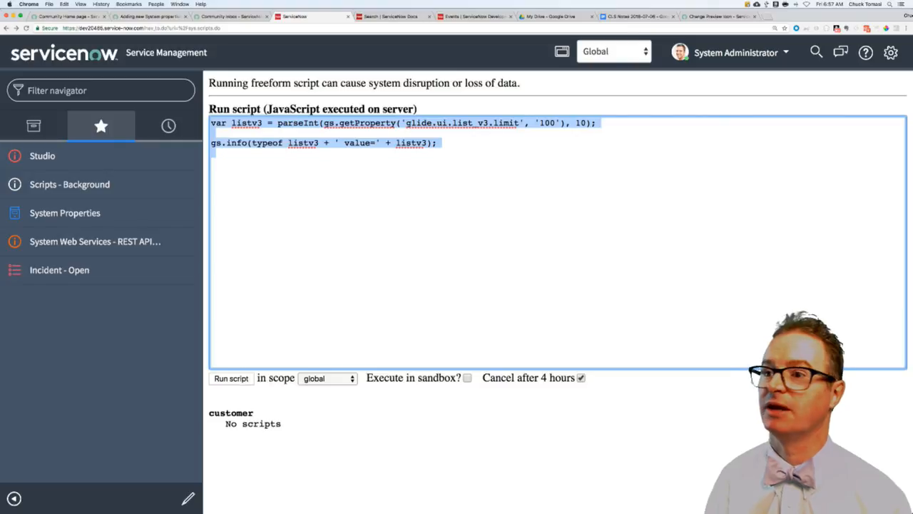
key(super+Tab)
key(super+v)
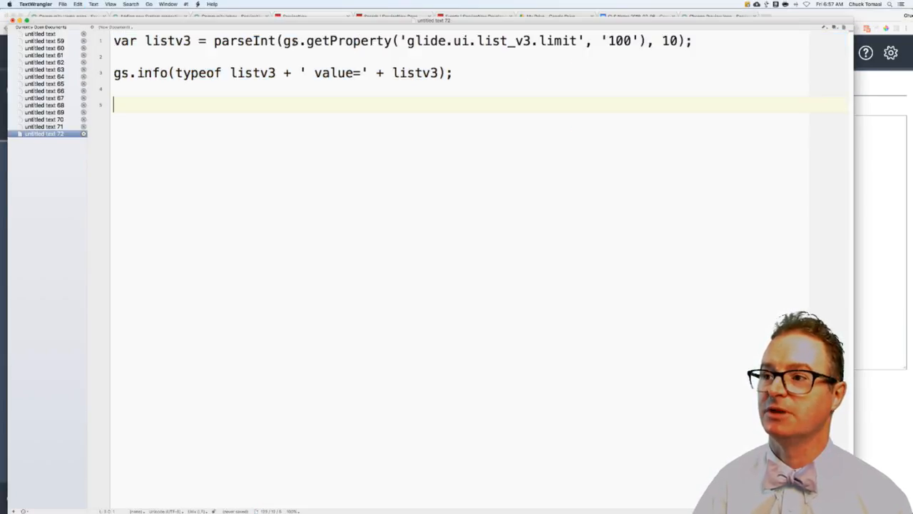
Strip parseInt( and the trailing , 10) from line 1 so listv3 holds the raw property.
drag(282, 41, 639, 40)
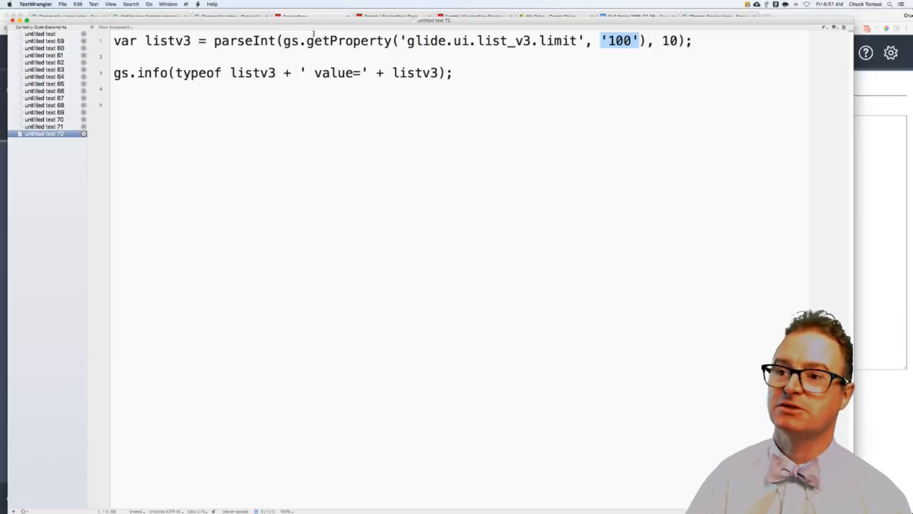
drag(214, 41, 693, 41)
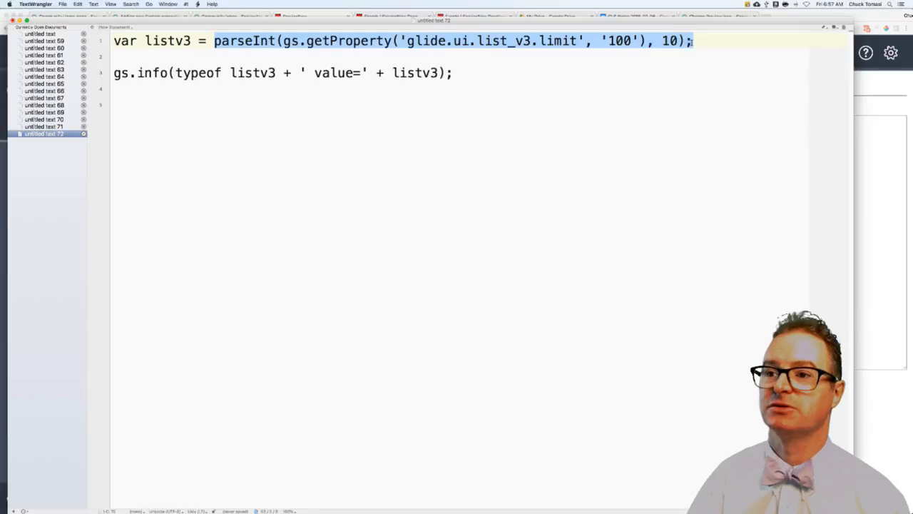
click(159, 40)
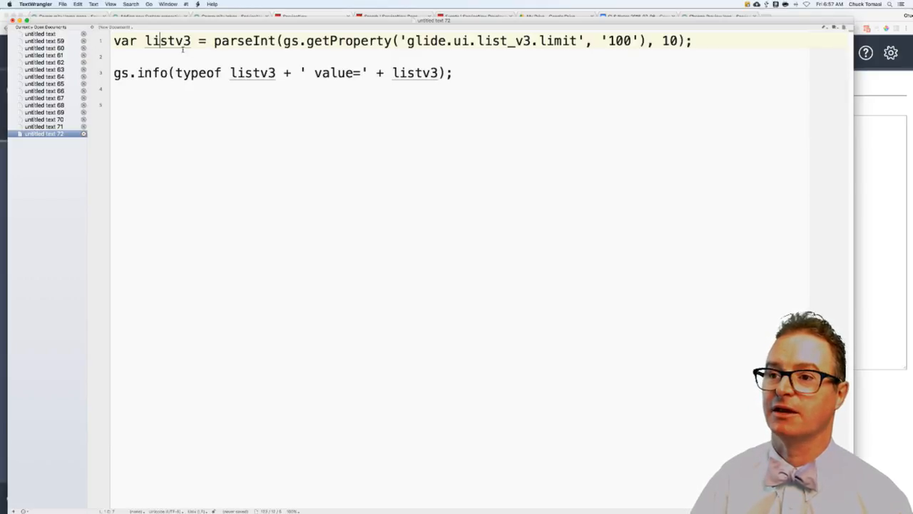
drag(214, 41, 284, 40)
key(BackSpace)
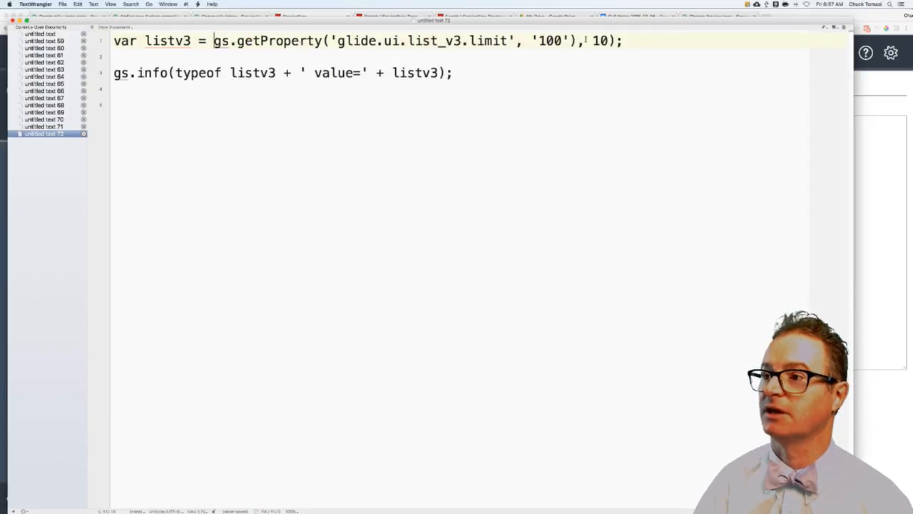
drag(582, 40, 615, 40)
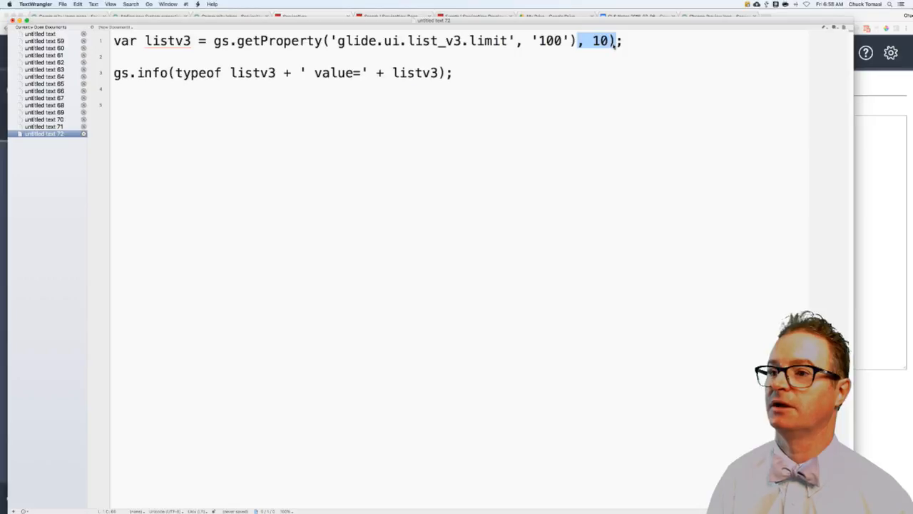
key(BackSpace)
Add a new line var lim = parseInt(listv3, 10); after line 1.
key(Return)
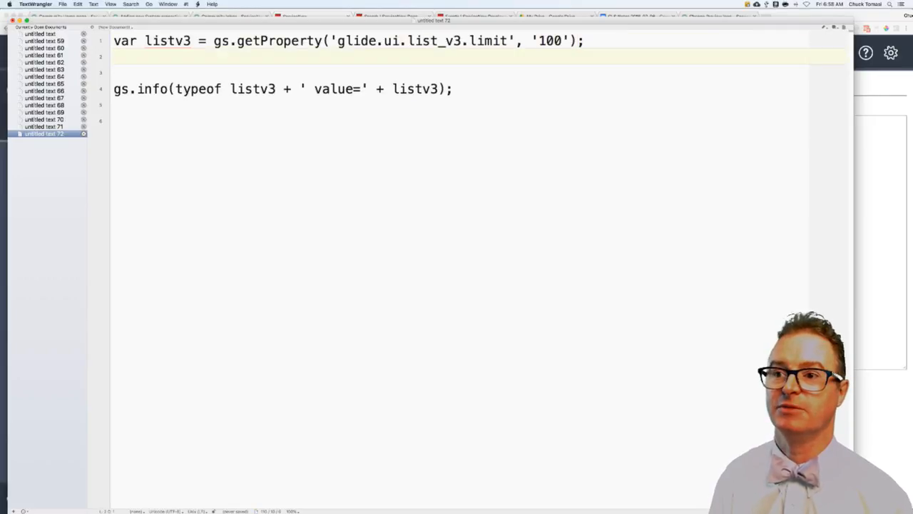
text(var lim = )
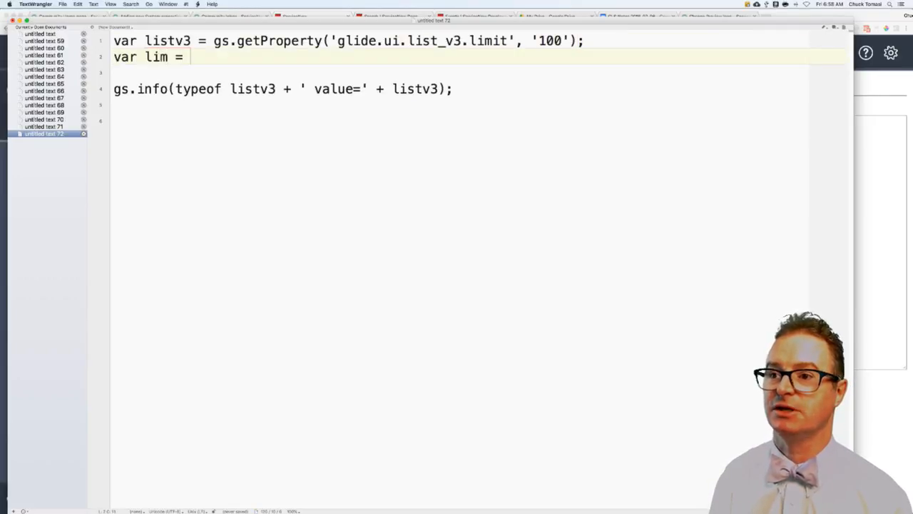
text(parseInt9)
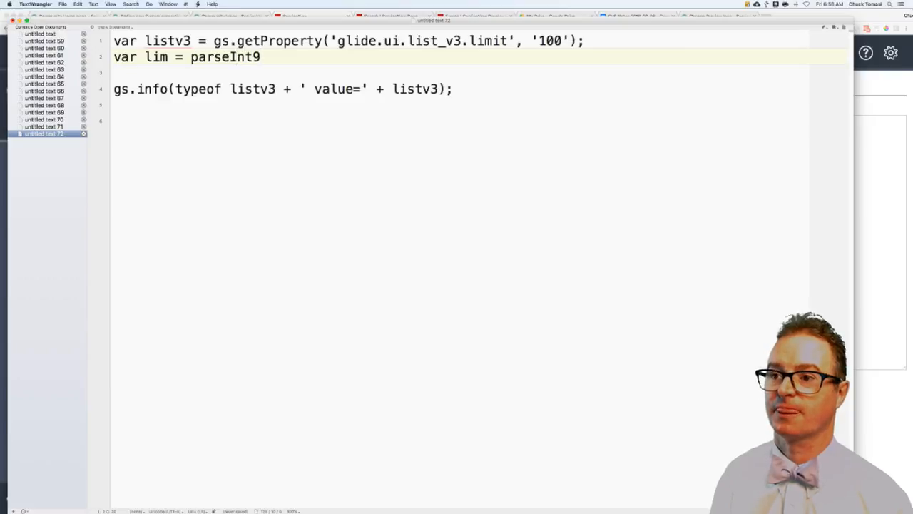
text()()
key(BackSpace)
key(BackSpace)
text(())
key(Left)
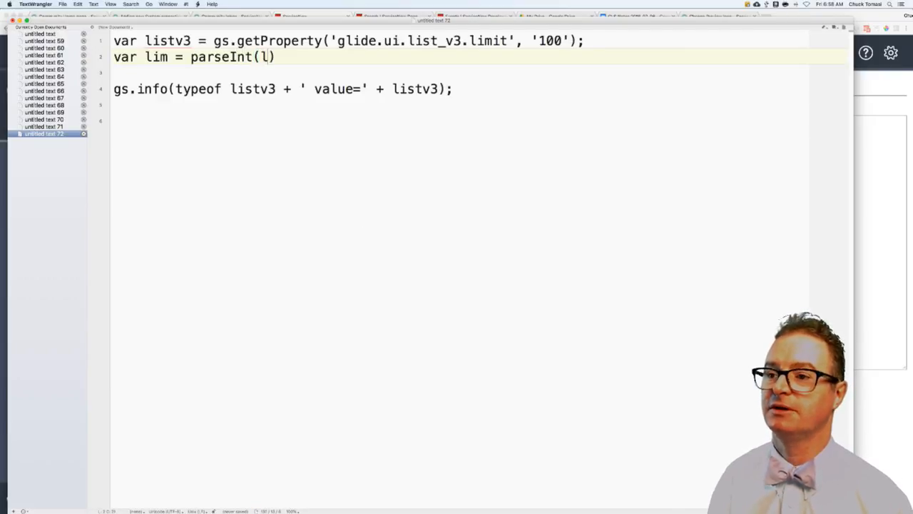
text(istv3)
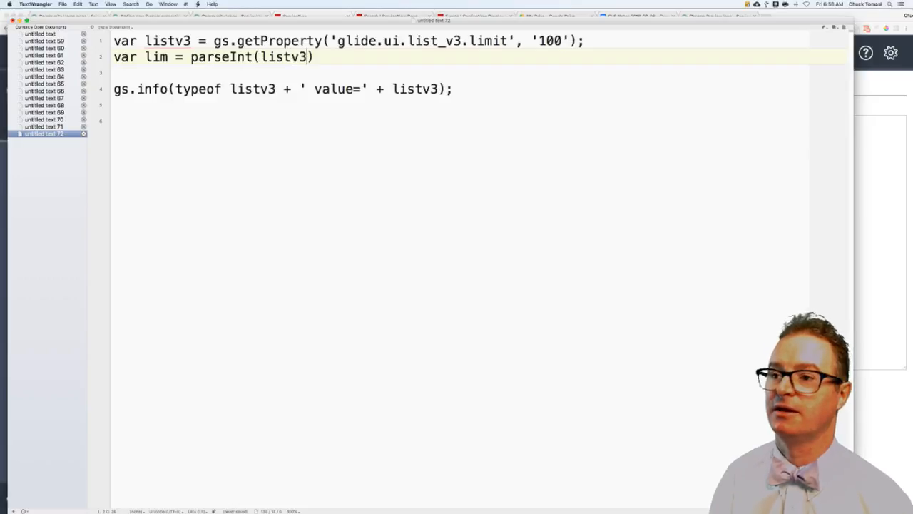
text(, 10)
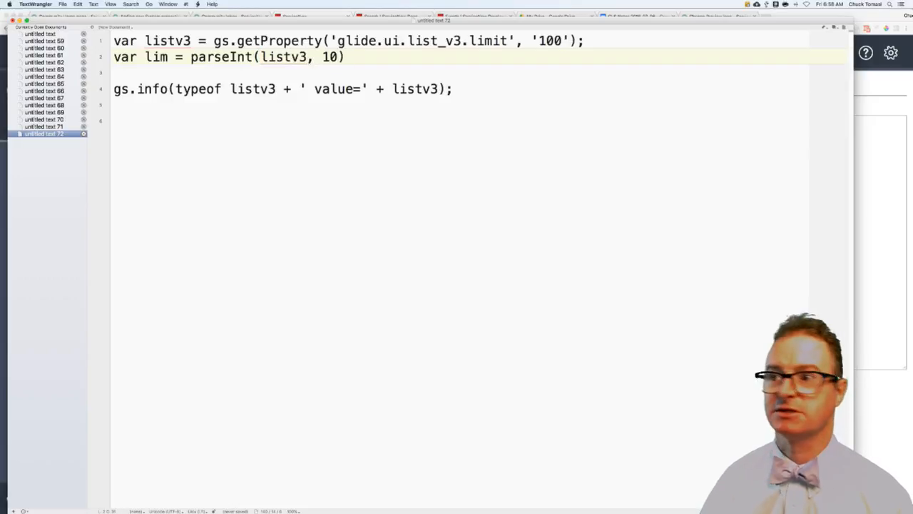
key(Right)
text(;)
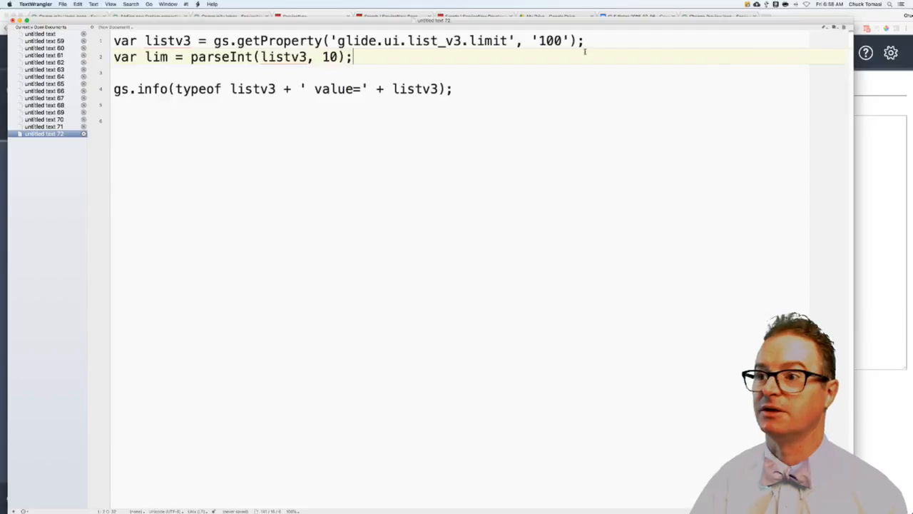
Replace both listv3 references in gs.info with lim, then copy the whole script for ServiceNow.
double_click(427, 89)
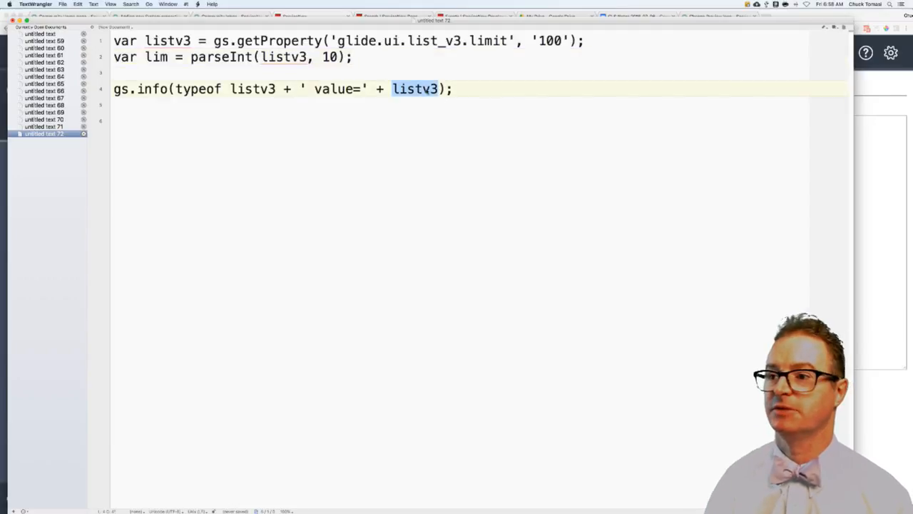
text(lim)
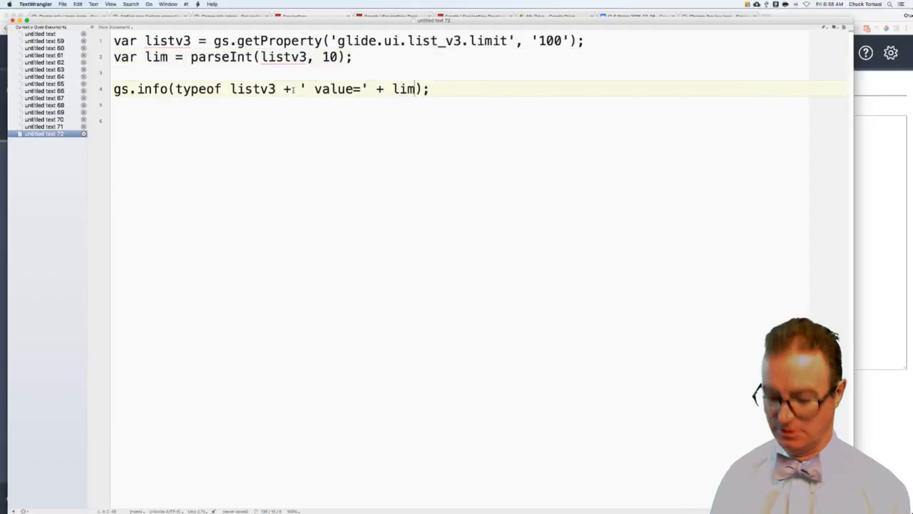
double_click(271, 88)
text(lim)
key(super+a)
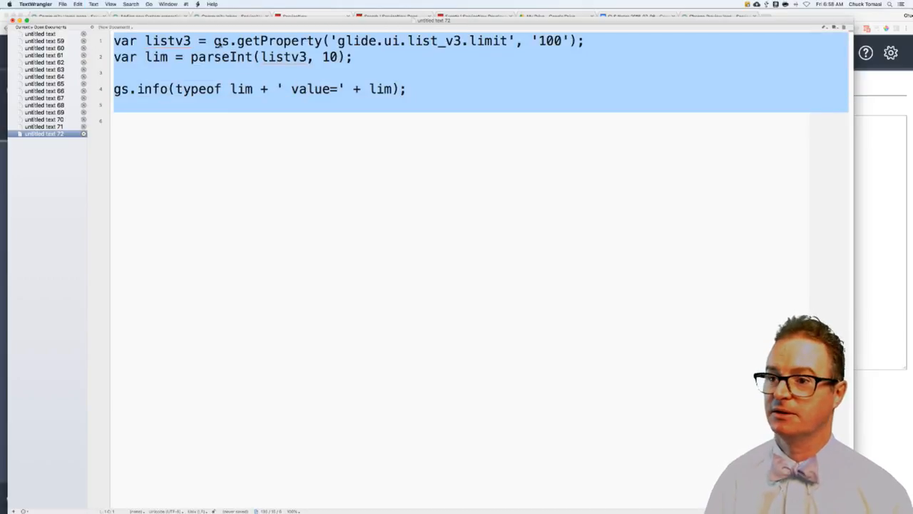
key(super+c)
key(super+Tab)
Paste the revised script into Scripts - Background, run it to get number value=100, and return to TextWrangler.
key(super+a)
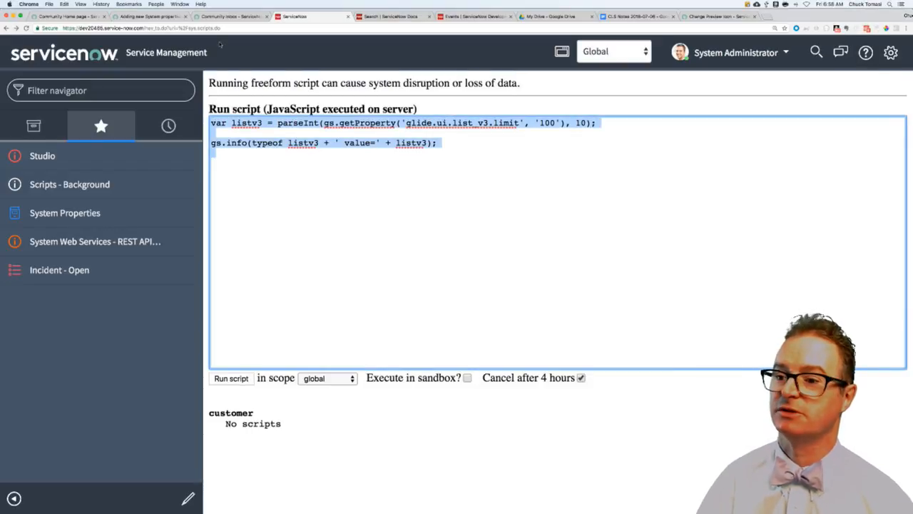
key(super+v)
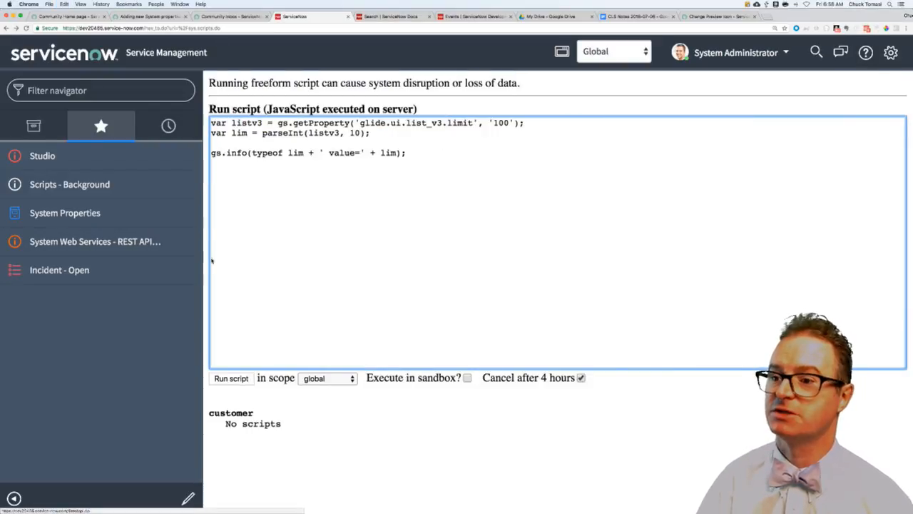
click(230, 377)
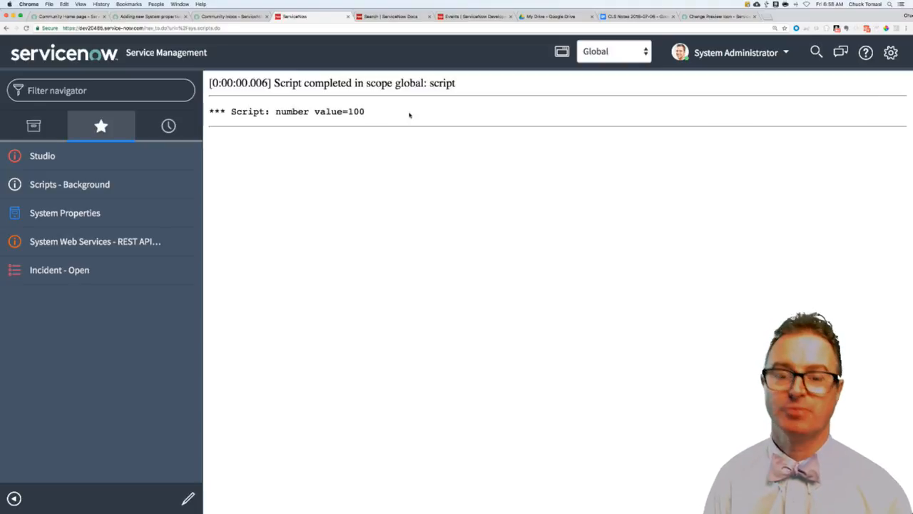
key(super+Tab)
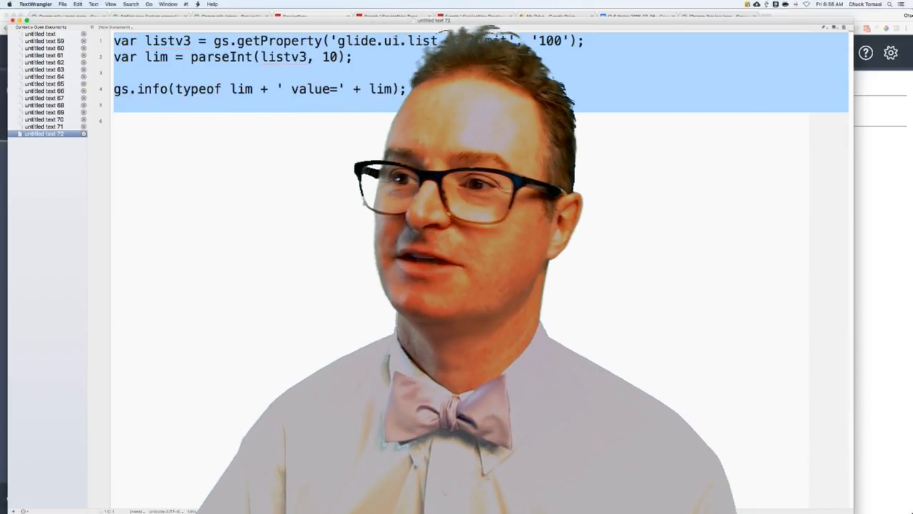
Switch back to Chrome and bring up the Community home page tab with its recent questions.
key(super+Tab)
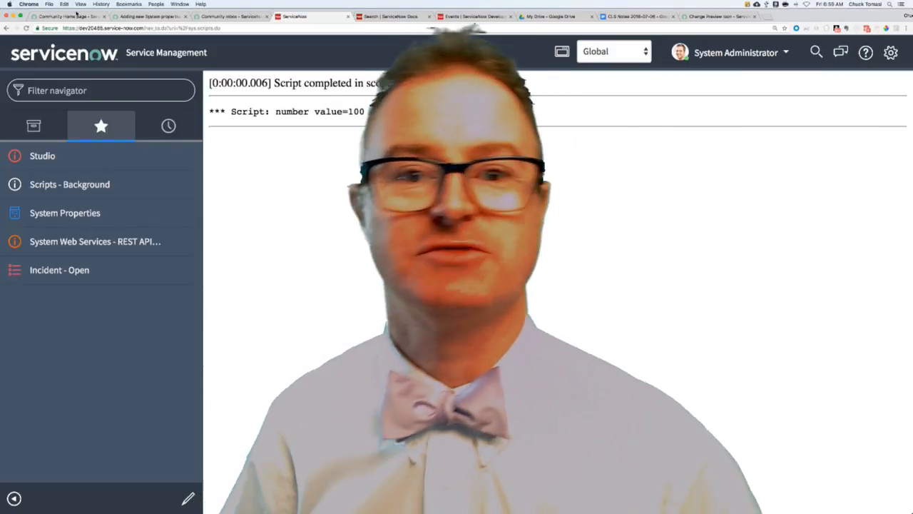
key(super+1)
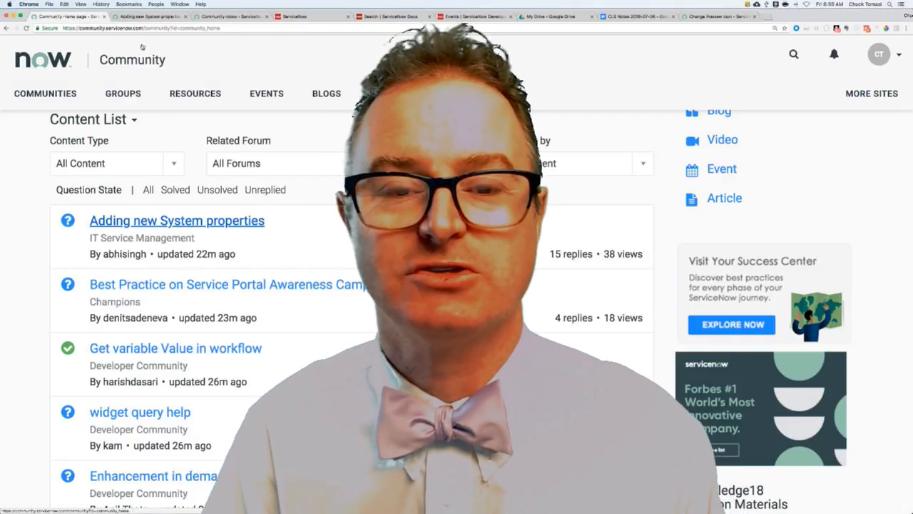